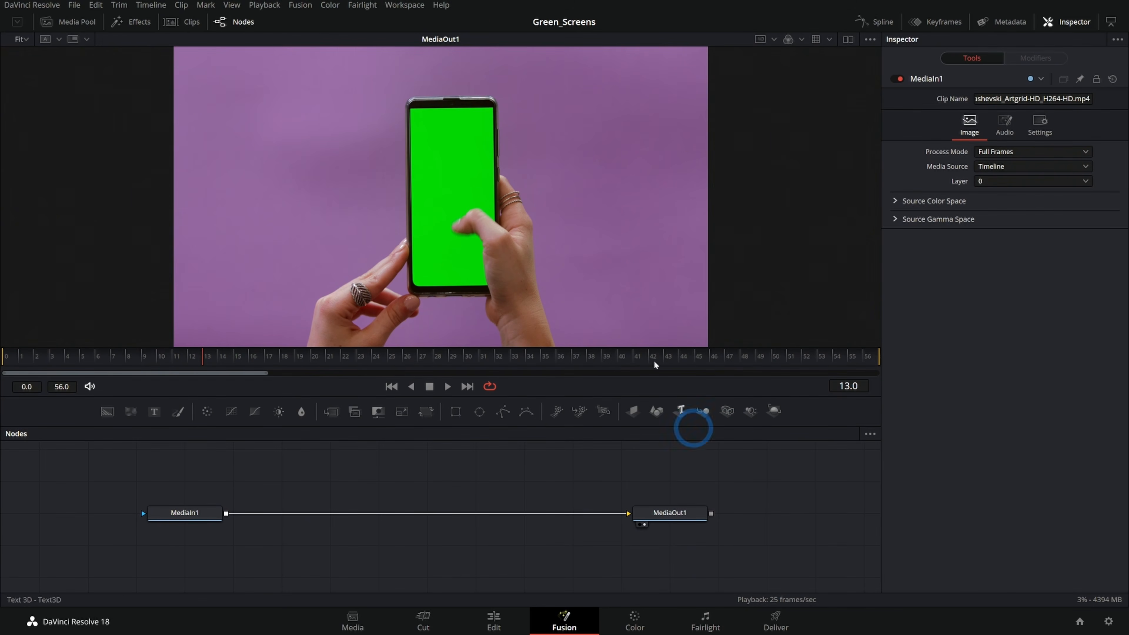
Hide the page navigation bar and the Fusion toolbar to enlarge the workspace
{"action": "left_click", "coordinate": [403, 5]}
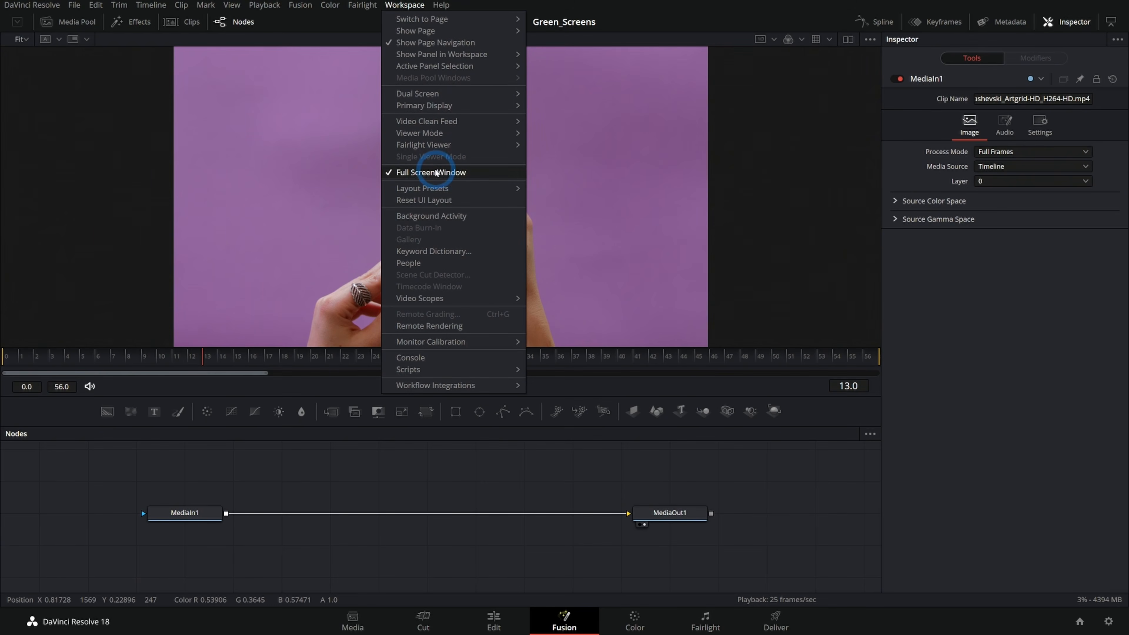
{"action": "left_click", "coordinate": [435, 43]}
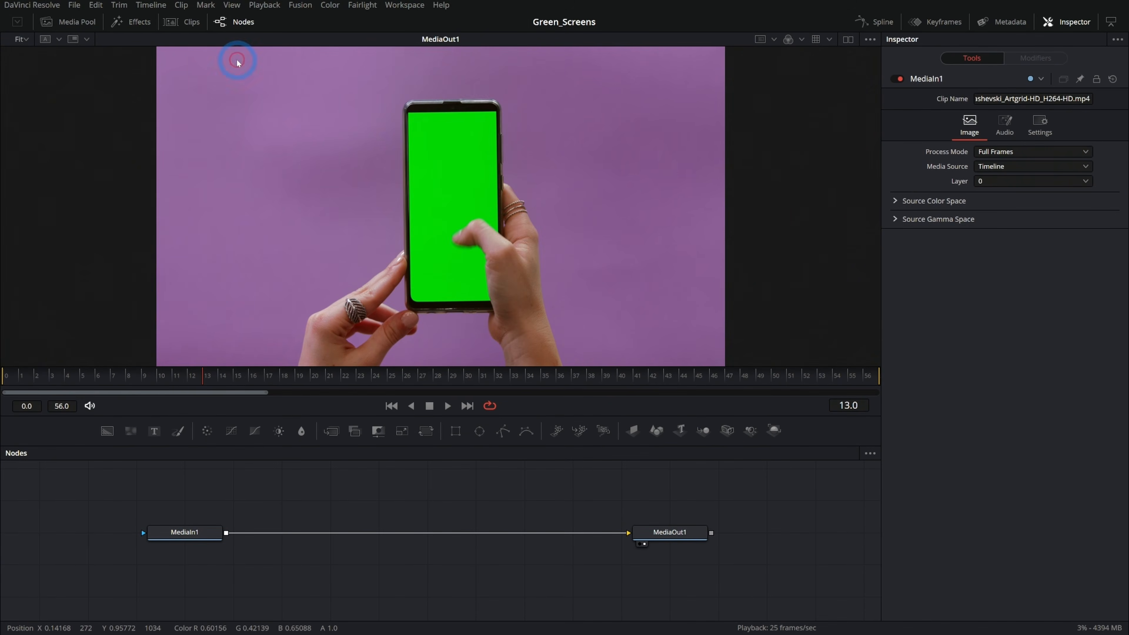
{"action": "left_click", "coordinate": [300, 5]}
{"action": "left_click", "coordinate": [307, 25]}
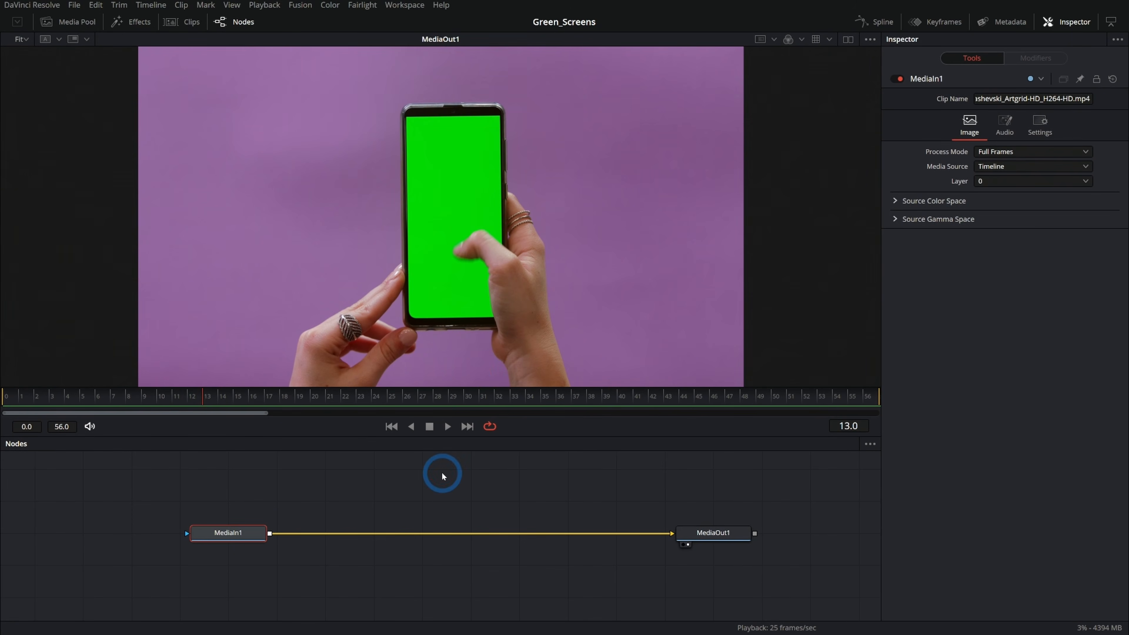
Add a Sticky Note to the node graph, expand it and move it toward the MediaOut1 node
{"action": "left_click", "coordinate": [359, 472]}
{"action": "key", "text": "shift+space"}
{"action": "type", "text": "blurstick"}
{"action": "key", "text": "Return"}
{"action": "left_click", "coordinate": [400, 505]}
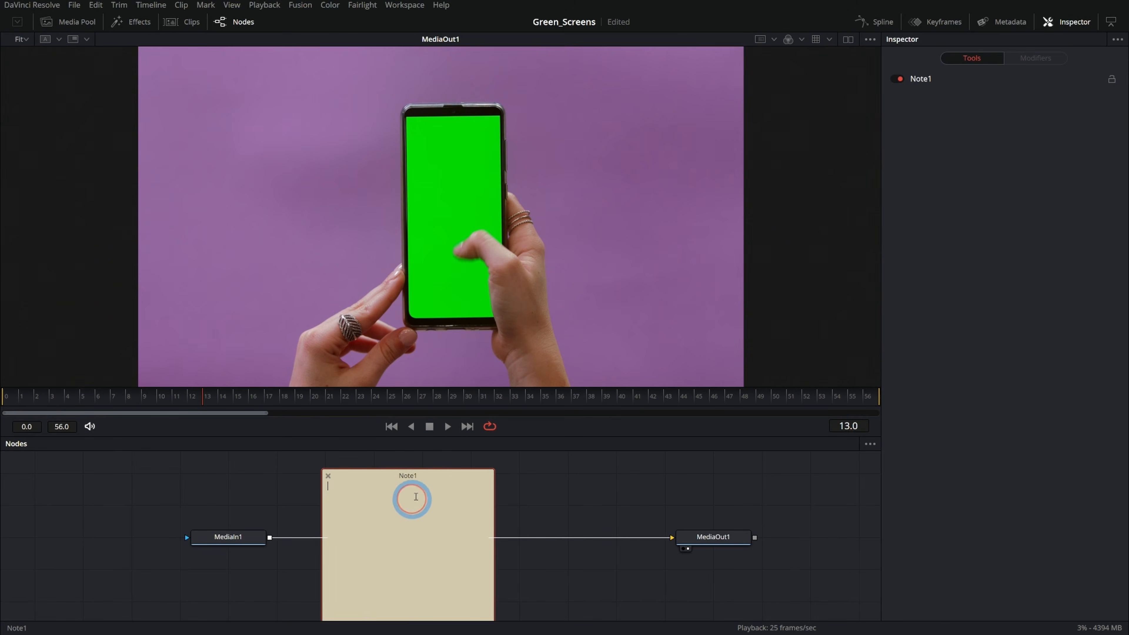
{"action": "left_click_drag", "start_coordinate": [401, 504], "coordinate": [570, 492]}
Write four lines in the sticky note: "Track screen", "get rid of the green screen", "put in new screen", "put in reflections"
{"action": "type", "text": "Track"}
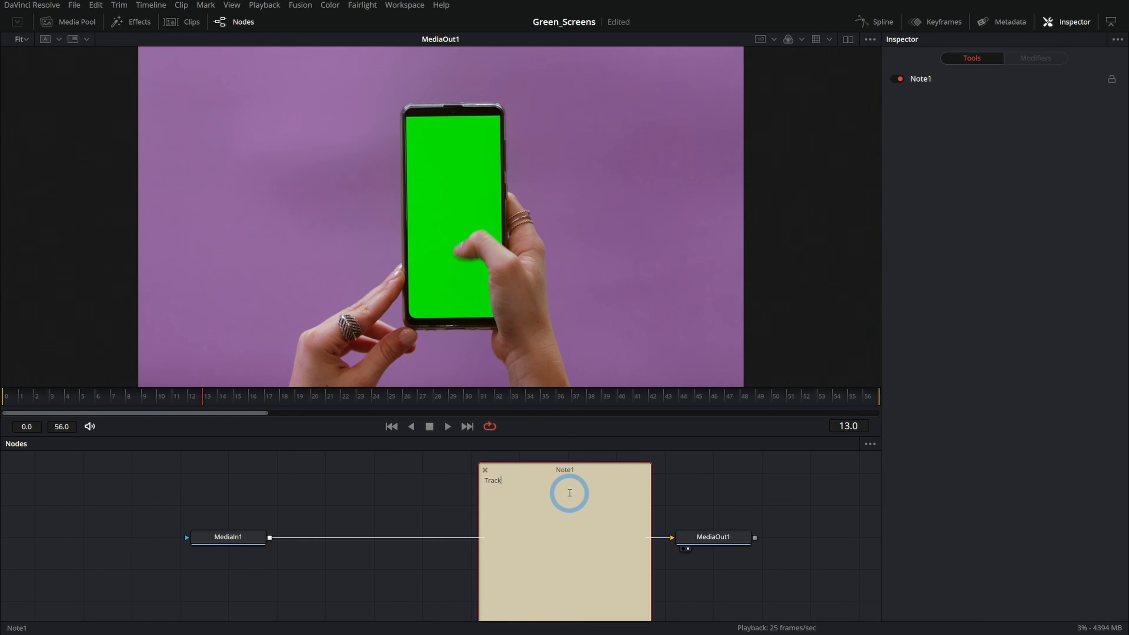
{"action": "type", "text": " screen"}
{"action": "left_click_drag", "start_coordinate": [378, 394], "coordinate": [278, 348]}
{"action": "left_click", "coordinate": [561, 521]}
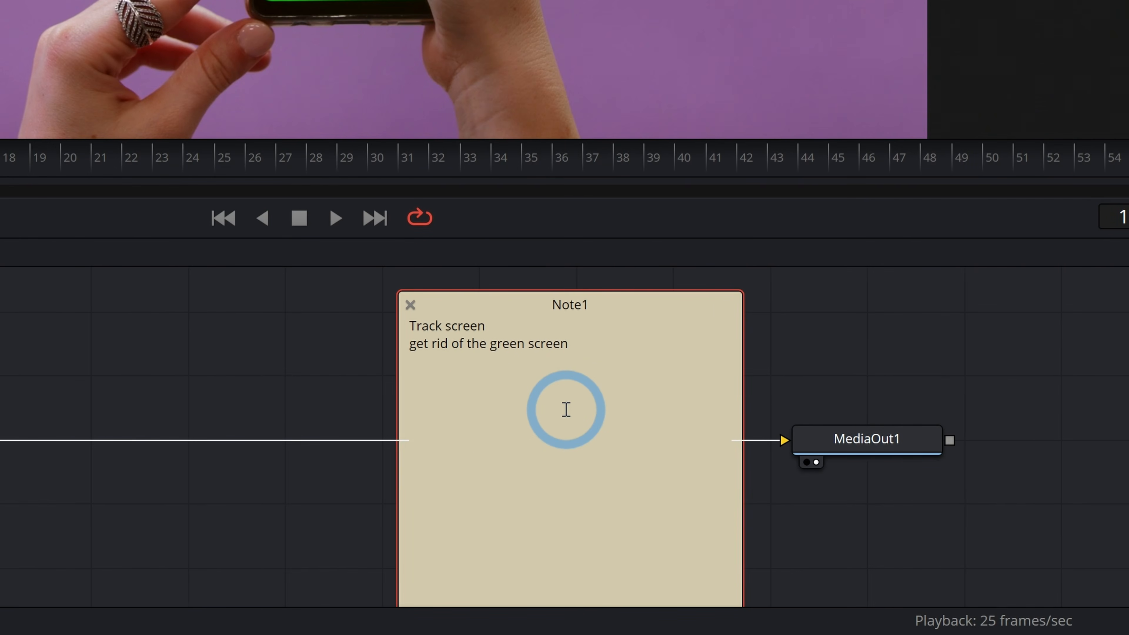
{"action": "key", "text": "Return"}
{"action": "type", "text": "put in reflections"}
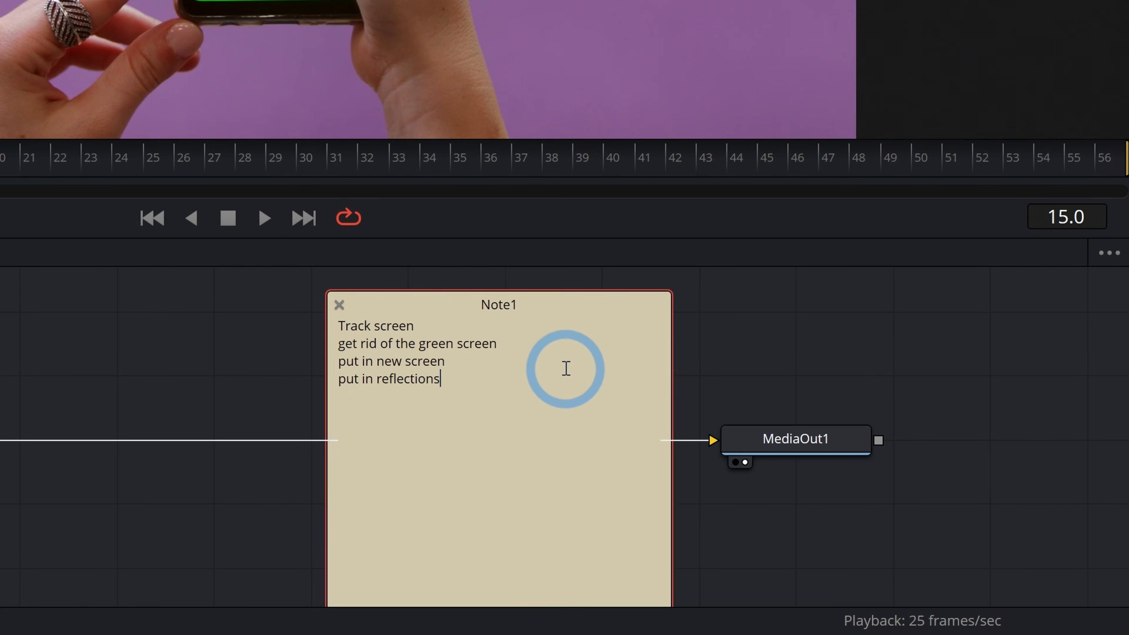
{"action": "left_click", "coordinate": [857, 349]}
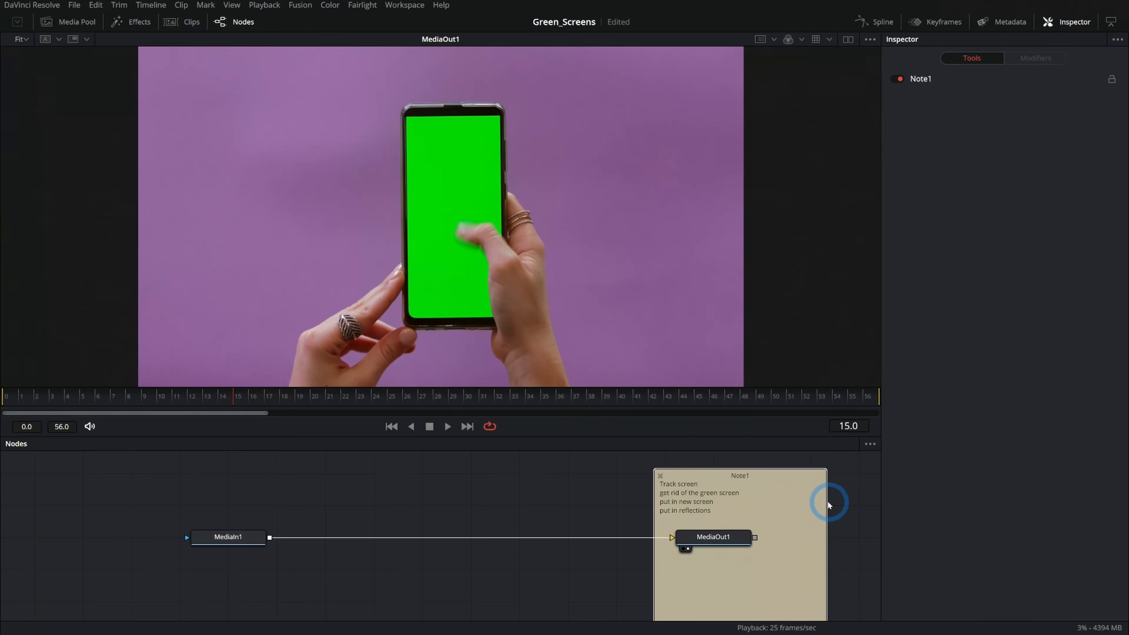
Shrink the sticky note, place it on the far side of MediaOut1 and rename it TODO
{"action": "left_click_drag", "start_coordinate": [727, 354], "coordinate": [569, 363]}
{"action": "left_click_drag", "start_coordinate": [718, 474], "coordinate": [849, 482]}
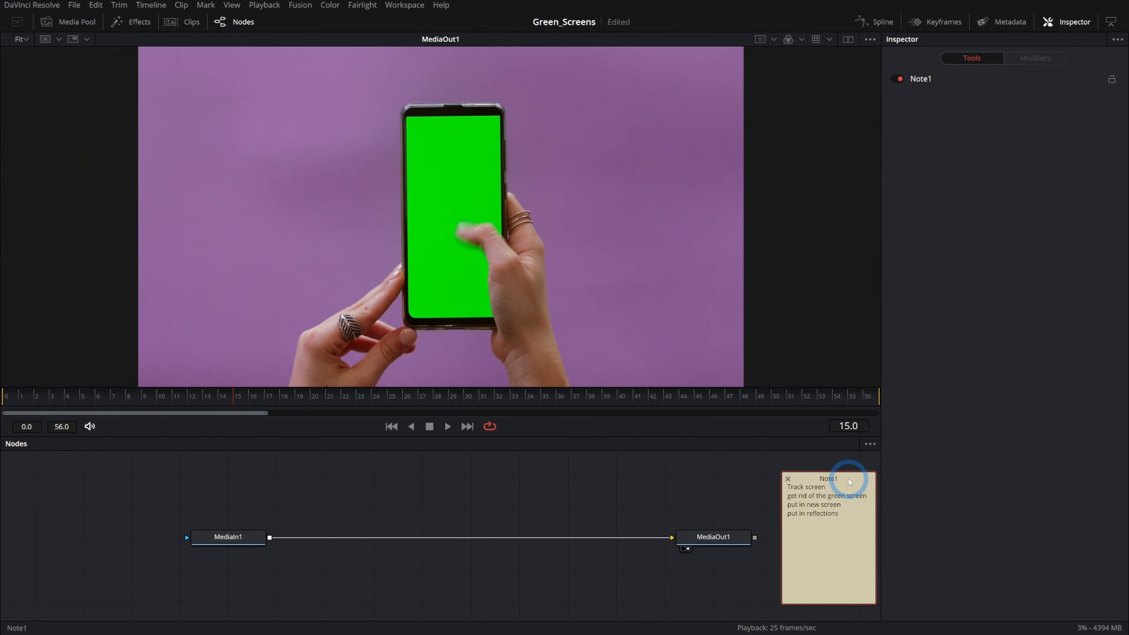
{"action": "double_click", "coordinate": [829, 482]}
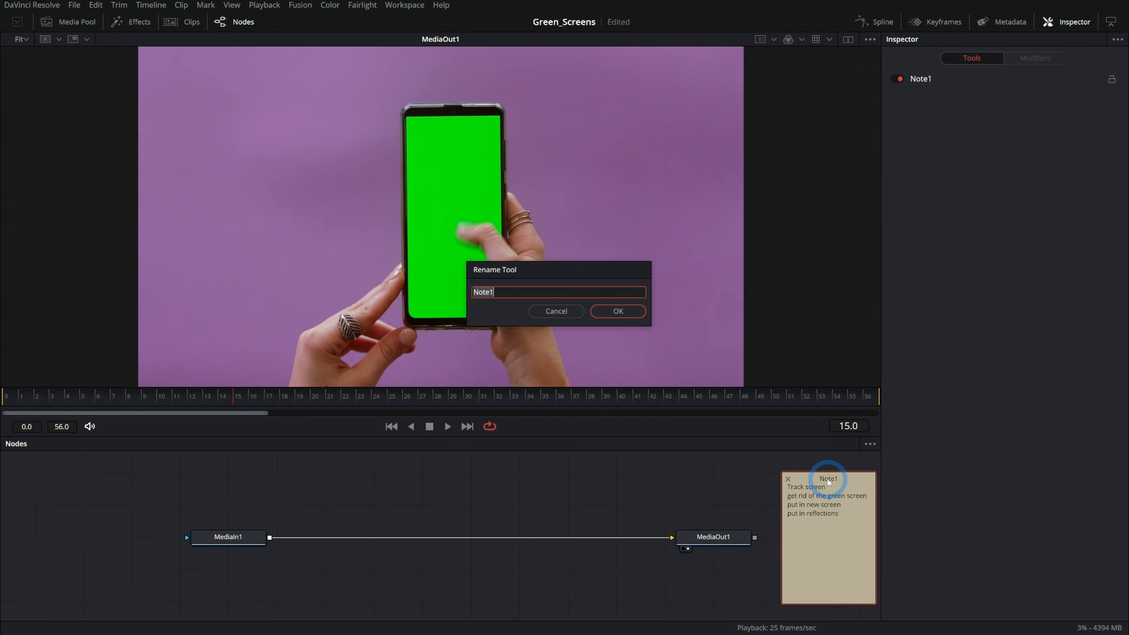
{"action": "key", "text": "Return"}
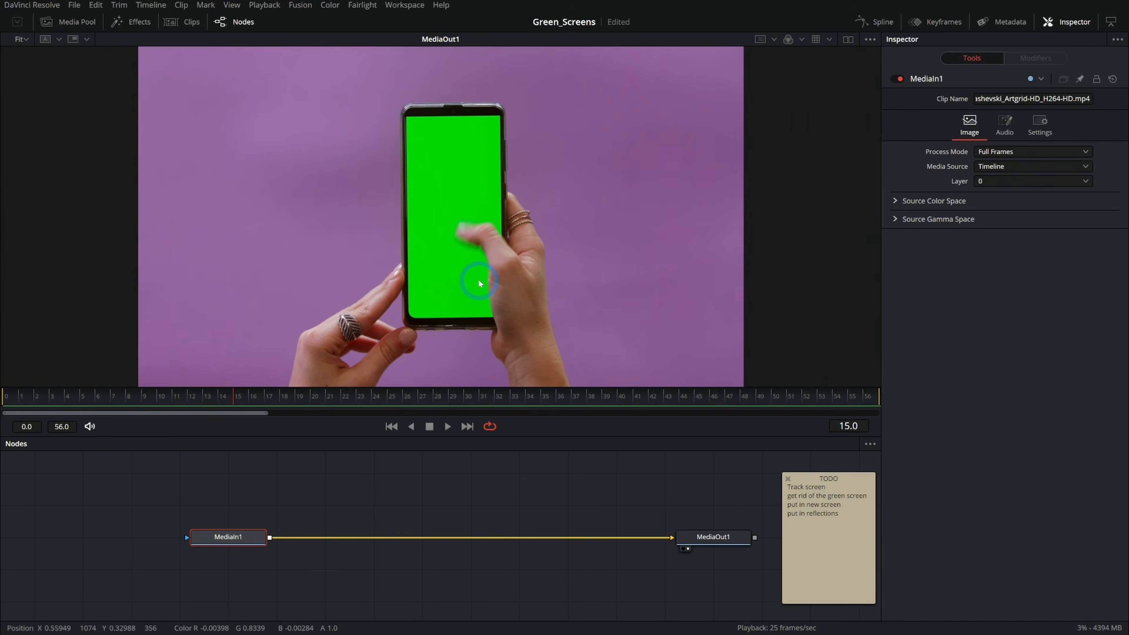
Merge a Background node over MediaIn1, scale it to about 0.15 on the phone's upper screen and play the clip
{"action": "left_click_drag", "start_coordinate": [178, 396], "coordinate": [506, 378]}
{"action": "left_click", "coordinate": [241, 538]}
{"action": "key", "text": "shift+space"}
{"action": "type", "text": "stick"}
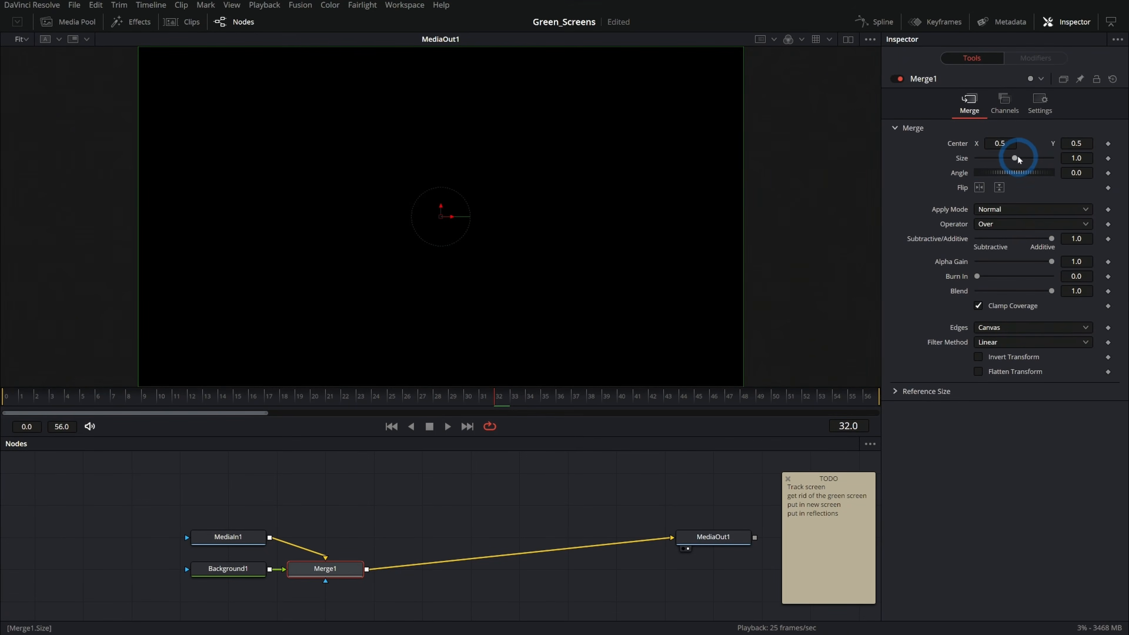
{"action": "left_click_drag", "start_coordinate": [1017, 155], "coordinate": [983, 159]}
{"action": "left_click_drag", "start_coordinate": [483, 203], "coordinate": [496, 132]}
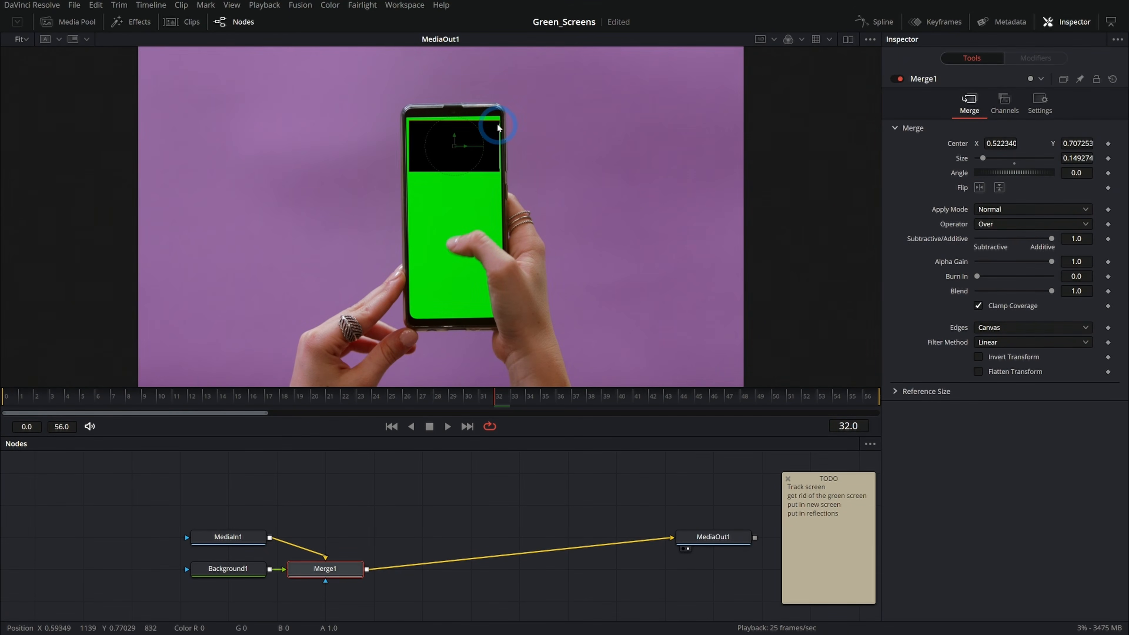
{"action": "left_click", "coordinate": [598, 229]}
{"action": "key", "text": "space"}
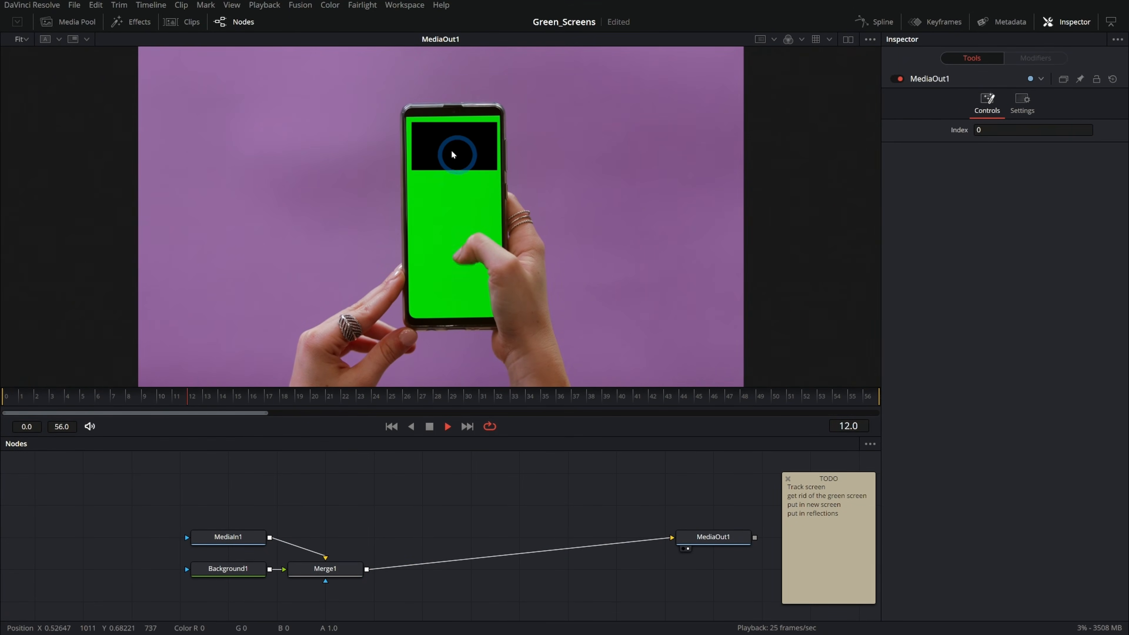
Examine the phone's edges and movement across the clip up close, ending on frame 28
{"action": "scroll", "coordinate": [439, 142], "scroll_direction": "up", "scroll_amount": 5}
{"action": "left_click_drag", "start_coordinate": [570, 146], "coordinate": [489, 227]}
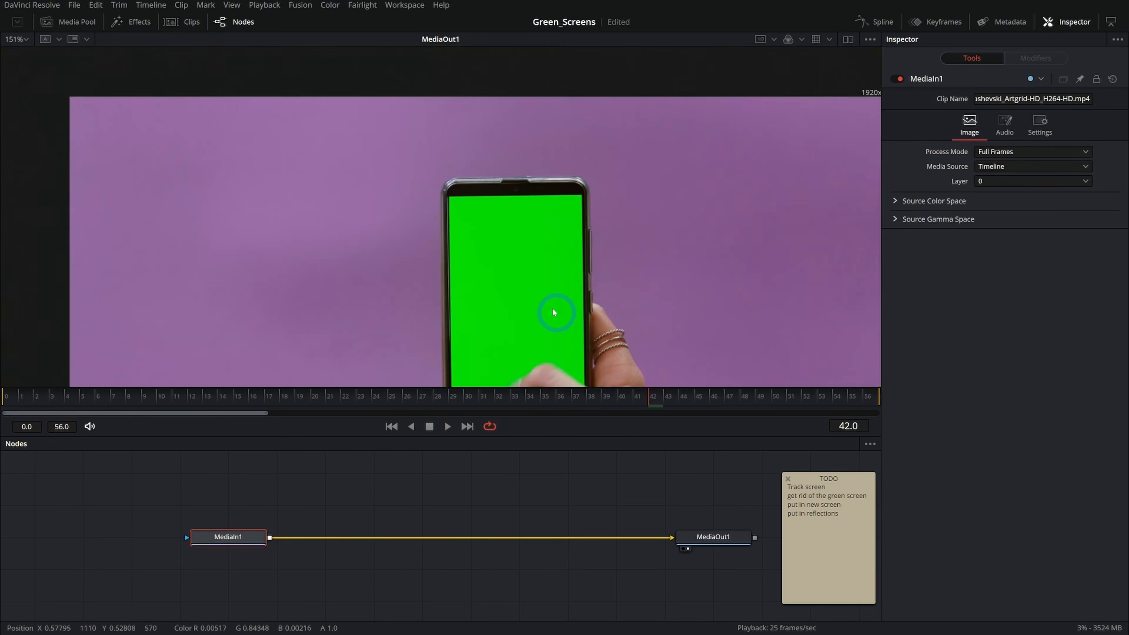
{"action": "left_click_drag", "start_coordinate": [554, 312], "coordinate": [476, 194]}
{"action": "left_click_drag", "start_coordinate": [583, 406], "coordinate": [446, 404]}
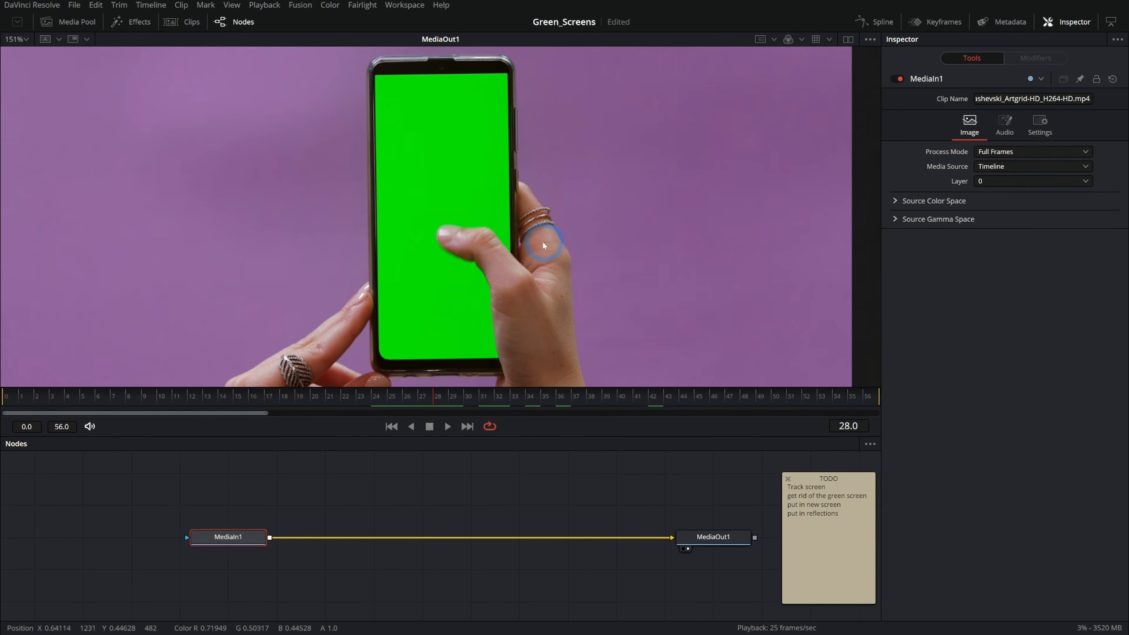
{"action": "scroll", "coordinate": [543, 241], "scroll_direction": "down", "scroll_amount": 3}
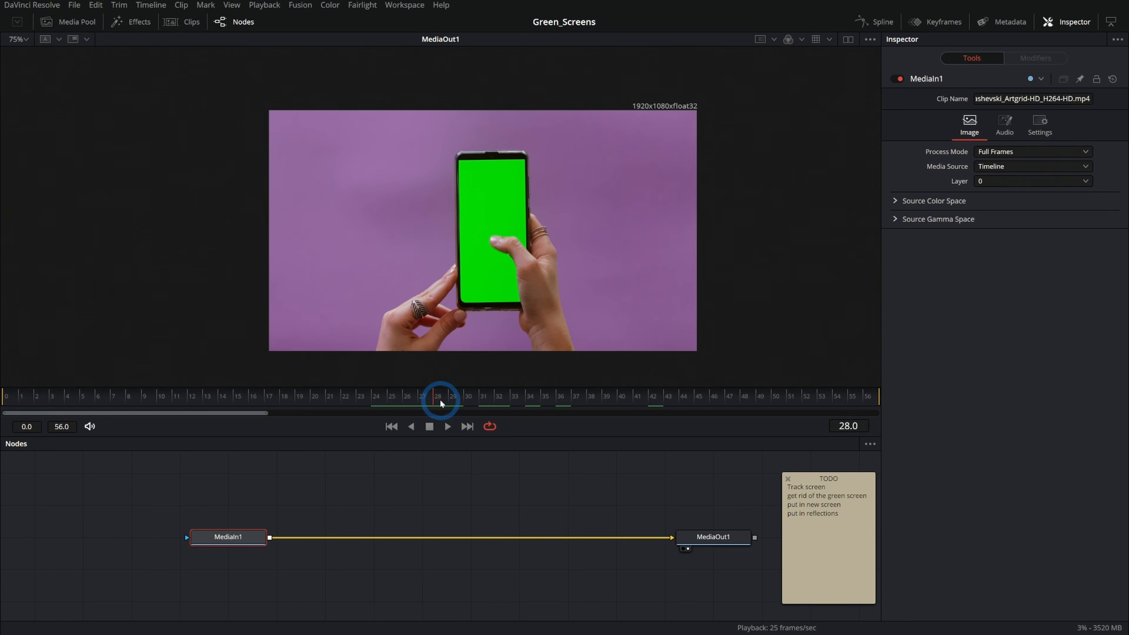
{"action": "mouse_move", "coordinate": [440, 402]}
{"action": "left_mouse_down"}
{"action": "mouse_move", "coordinate": [713, 378]}
{"action": "mouse_move", "coordinate": [890, 385]}
{"action": "mouse_move", "coordinate": [2, 376]}
{"action": "mouse_move", "coordinate": [651, 374]}
{"action": "mouse_move", "coordinate": [425, 394]}
{"action": "mouse_move", "coordinate": [445, 396]}
{"action": "left_mouse_up"}
{"action": "left_click", "coordinate": [549, 271]}
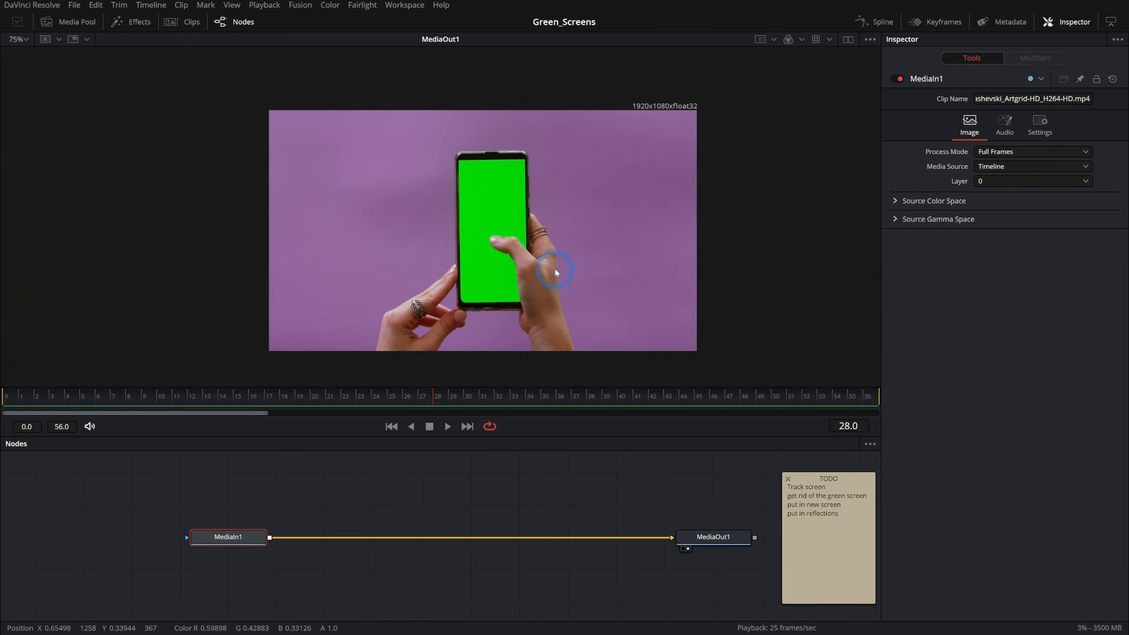
Add a Planar Tracker node between MediaIn1 and MediaOut1
{"action": "left_click", "coordinate": [229, 538]}
{"action": "left_click", "coordinate": [295, 564]}
{"action": "key", "text": "shift+space"}
{"action": "type", "text": "back"}
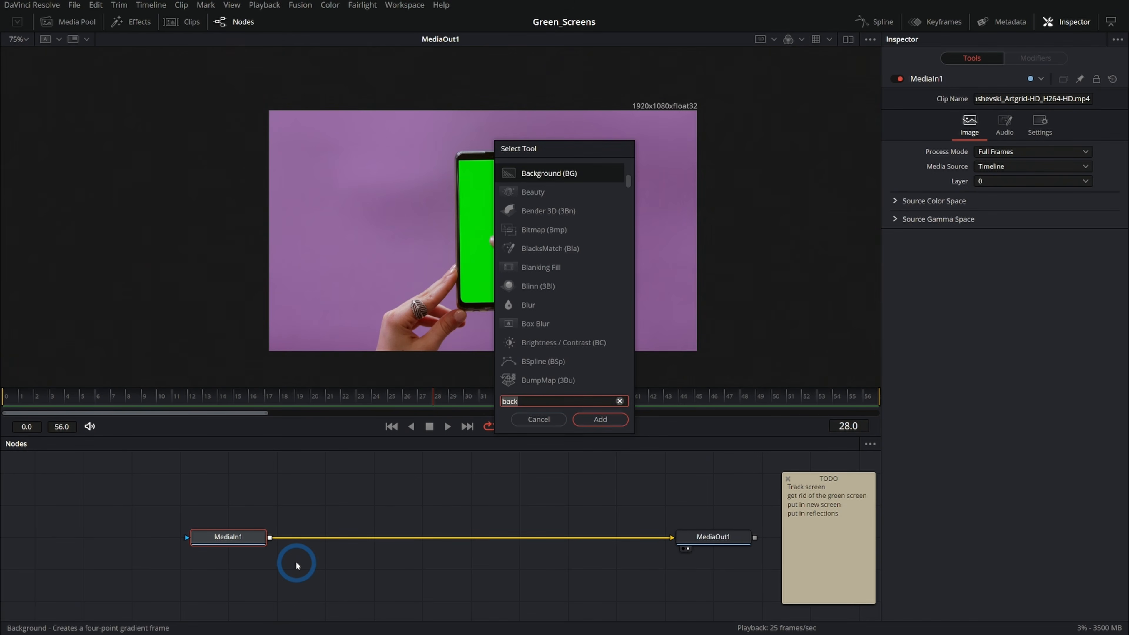
{"action": "key", "text": "BackSpace"}
{"action": "key", "text": "BackSpace"}
{"action": "key", "text": "BackSpace"}
{"action": "key", "text": "BackSpace"}
{"action": "type", "text": "plana"}
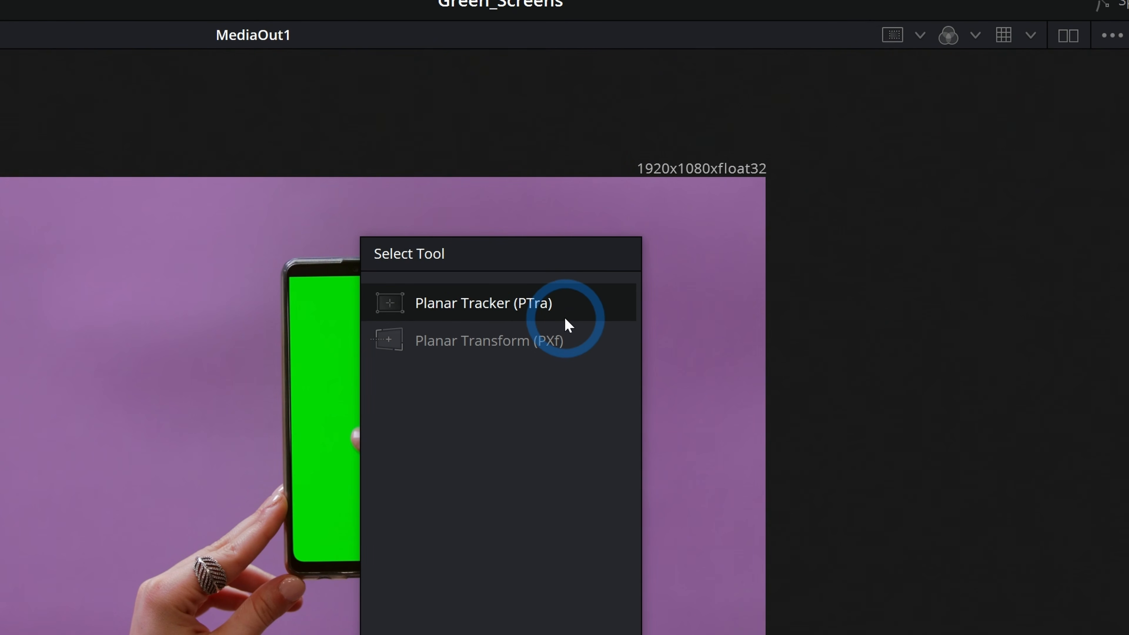
{"action": "left_click", "coordinate": [564, 316]}
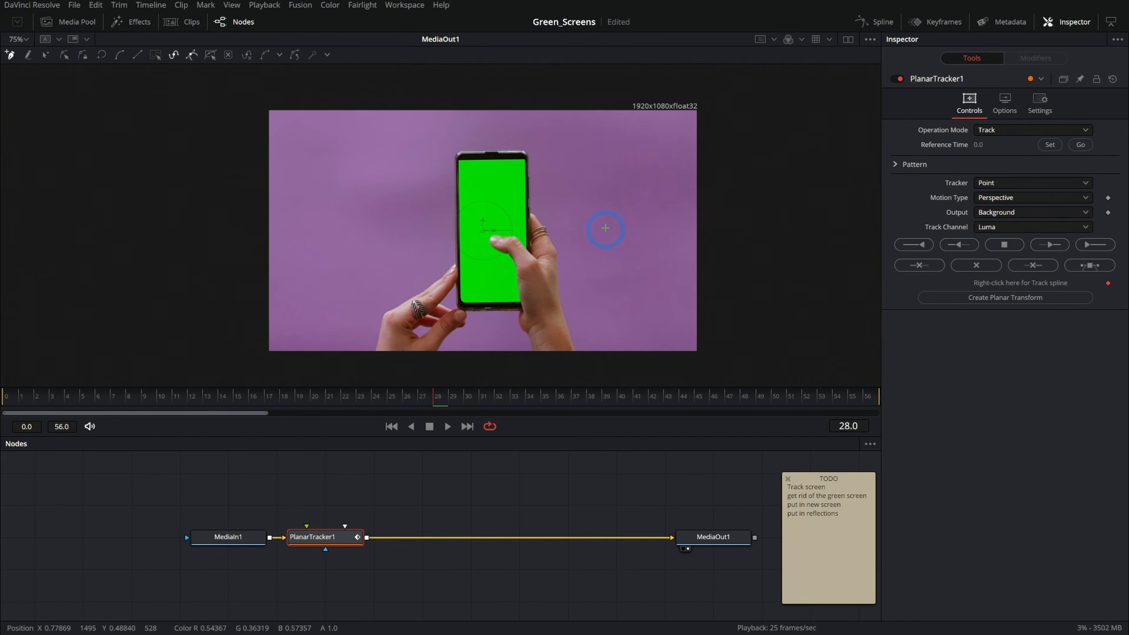
Draw a closed tracking shape around the phone's bezel, running outside the phone's edge and back inside the green screen
{"action": "scroll", "coordinate": [520, 168], "scroll_direction": "up", "scroll_amount": 5}
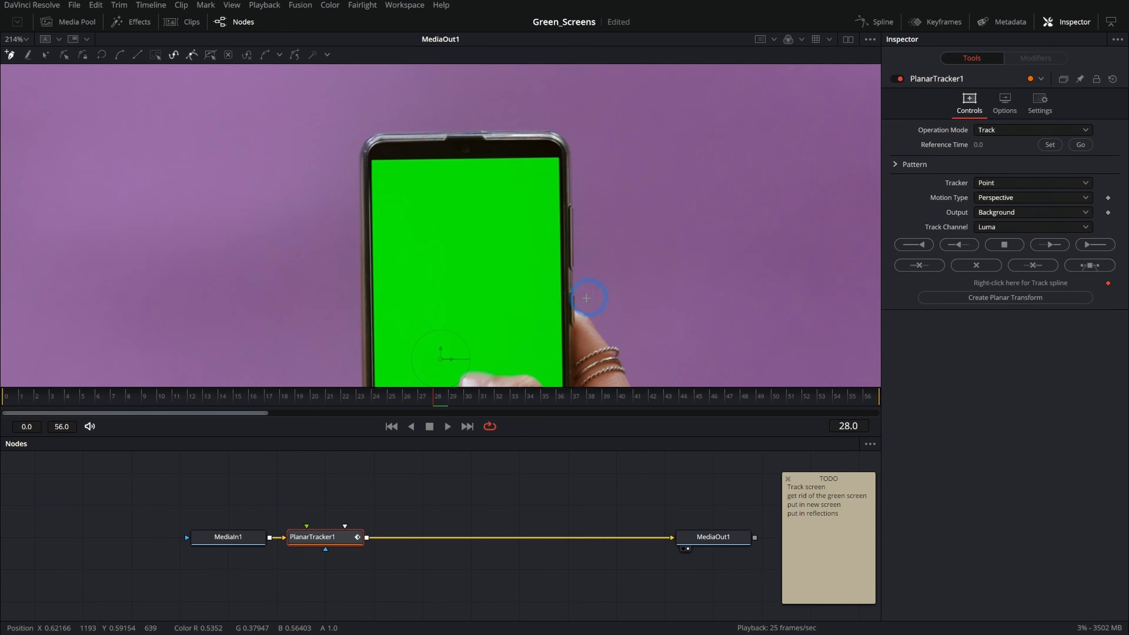
{"action": "left_click", "coordinate": [592, 354]}
{"action": "left_click", "coordinate": [580, 118]}
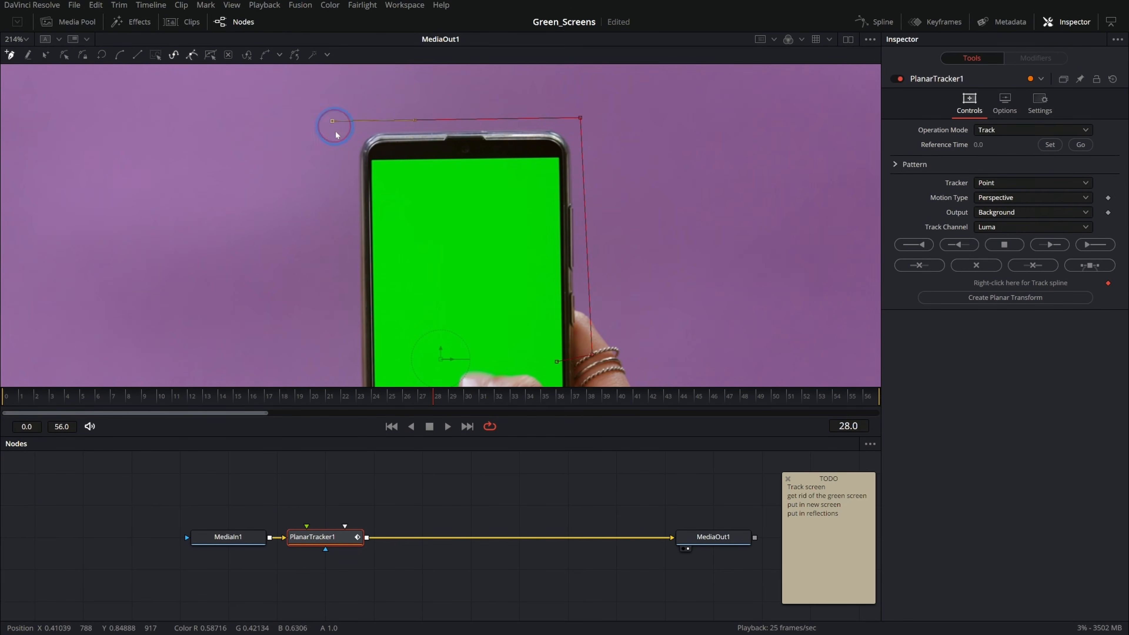
{"action": "scroll", "coordinate": [369, 133], "scroll_direction": "down", "scroll_amount": 8}
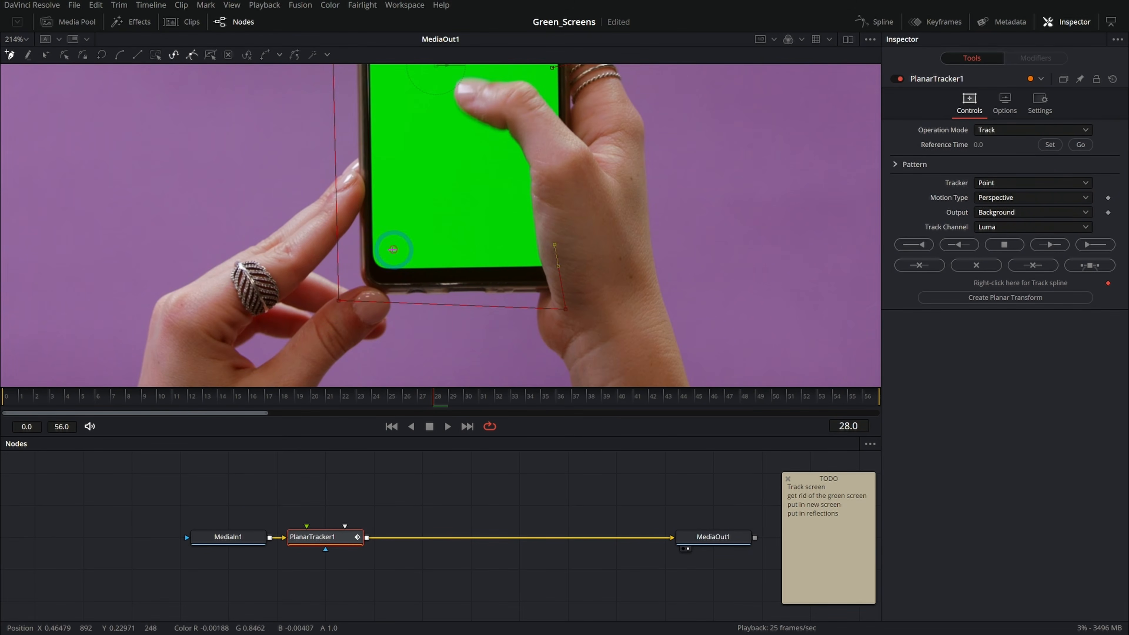
{"action": "scroll", "coordinate": [392, 248], "scroll_direction": "up", "scroll_amount": 6}
{"action": "scroll", "coordinate": [392, 247], "scroll_direction": "up", "scroll_amount": 1}
{"action": "left_click", "coordinate": [383, 118]}
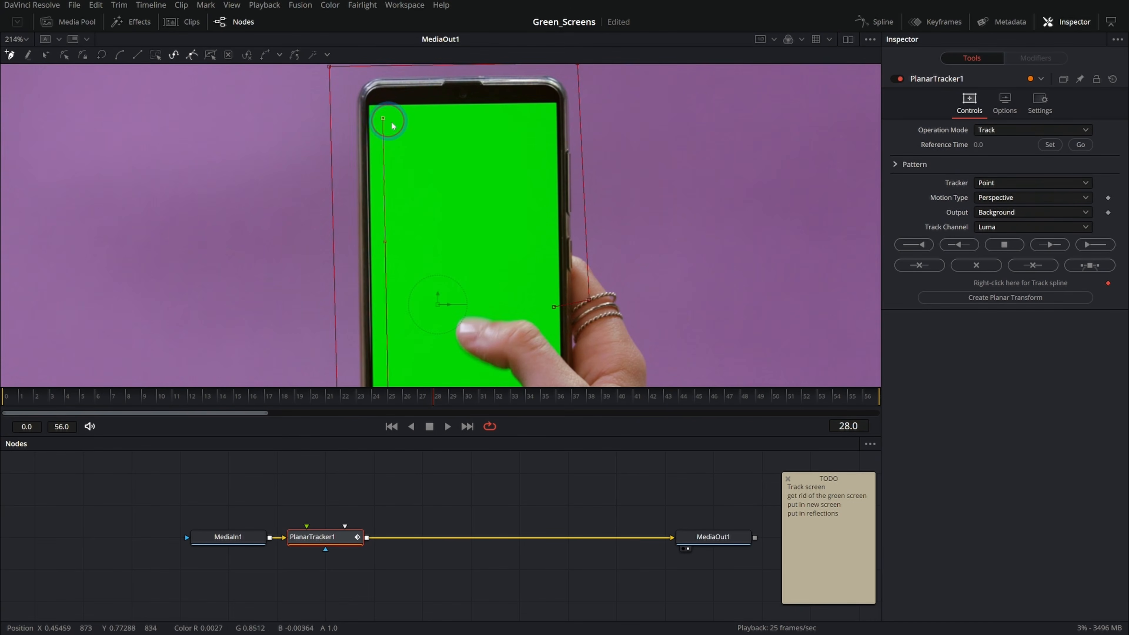
{"action": "left_click", "coordinate": [537, 121]}
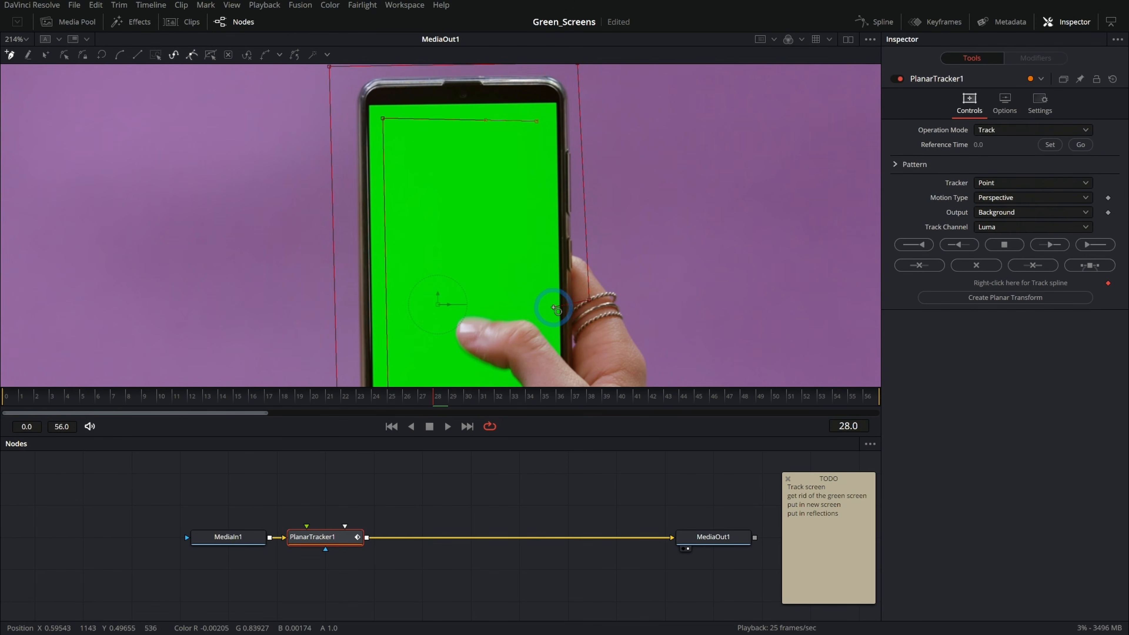
{"action": "scroll", "coordinate": [497, 340], "scroll_direction": "down", "scroll_amount": 3}
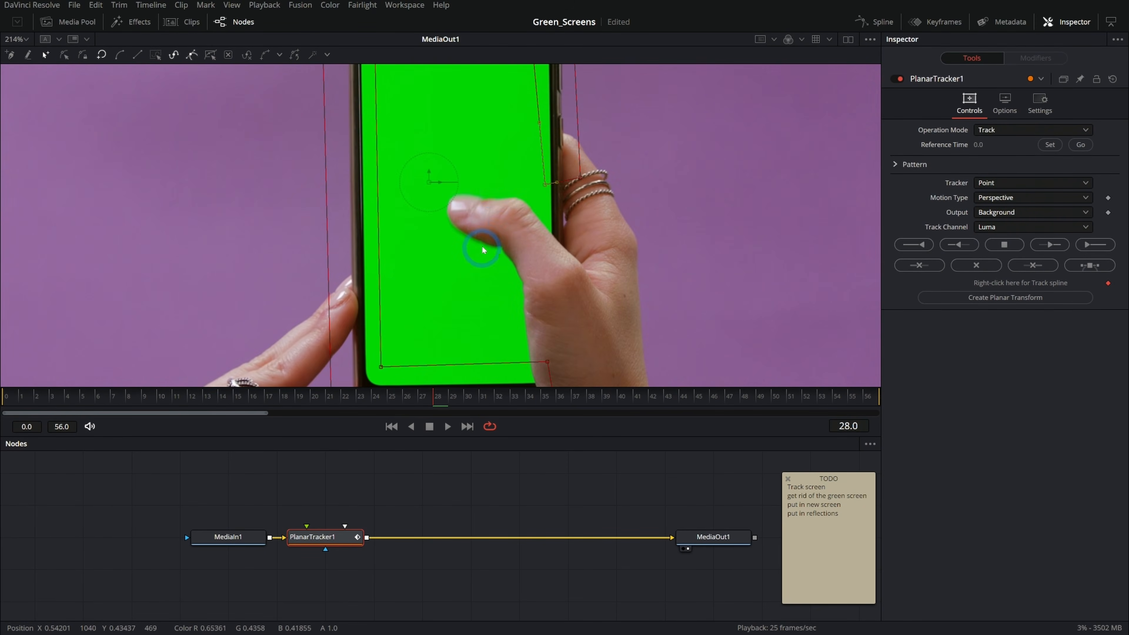
Set the planar tracker's reference time to frame 28 and its motion type to Translation, Rotation, Scale
{"action": "left_click_drag", "start_coordinate": [94, 396], "coordinate": [433, 398]}
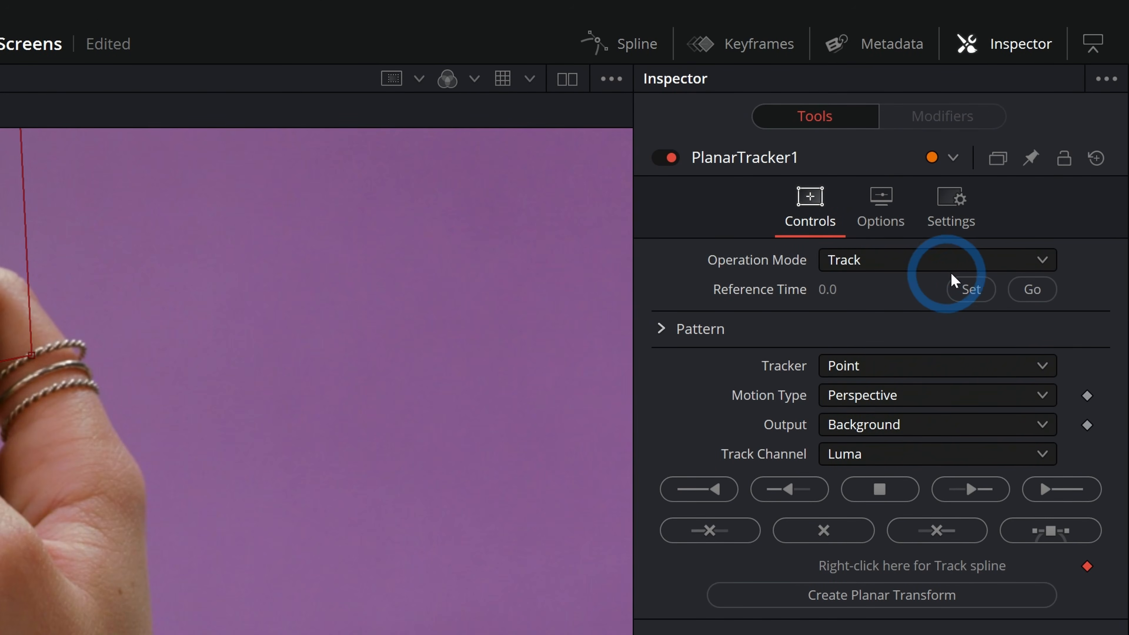
{"action": "left_click", "coordinate": [986, 297]}
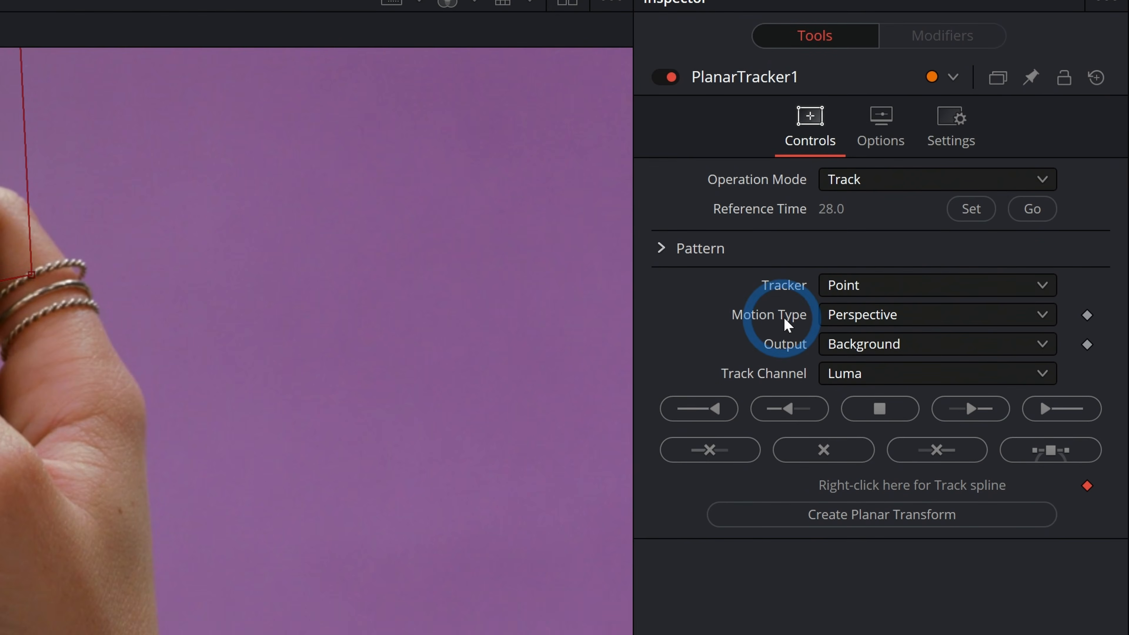
{"action": "left_click", "coordinate": [863, 321]}
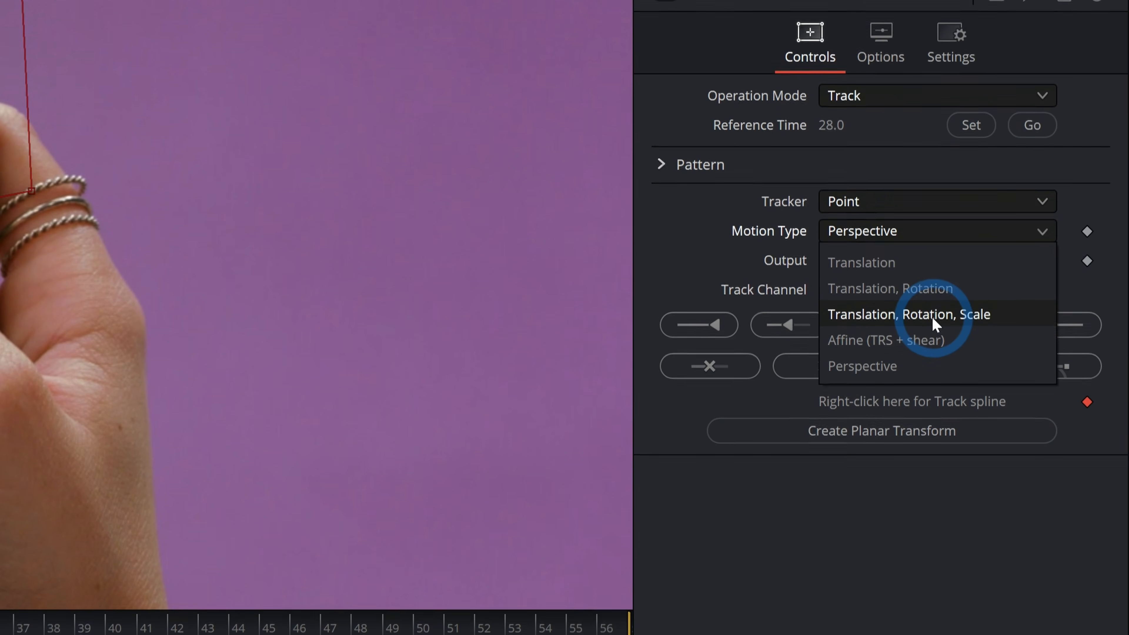
{"action": "left_click", "coordinate": [933, 319]}
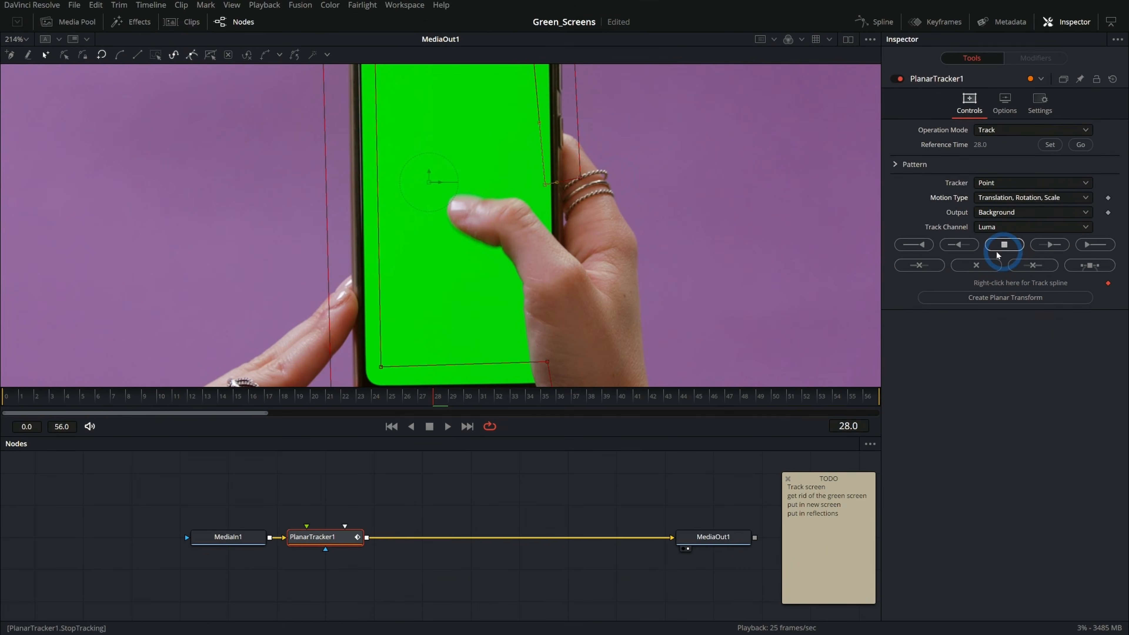
Check the whole tracking shape around the phone and review the tracker's motion type options
{"action": "scroll", "coordinate": [529, 240], "scroll_direction": "down", "scroll_amount": 3}
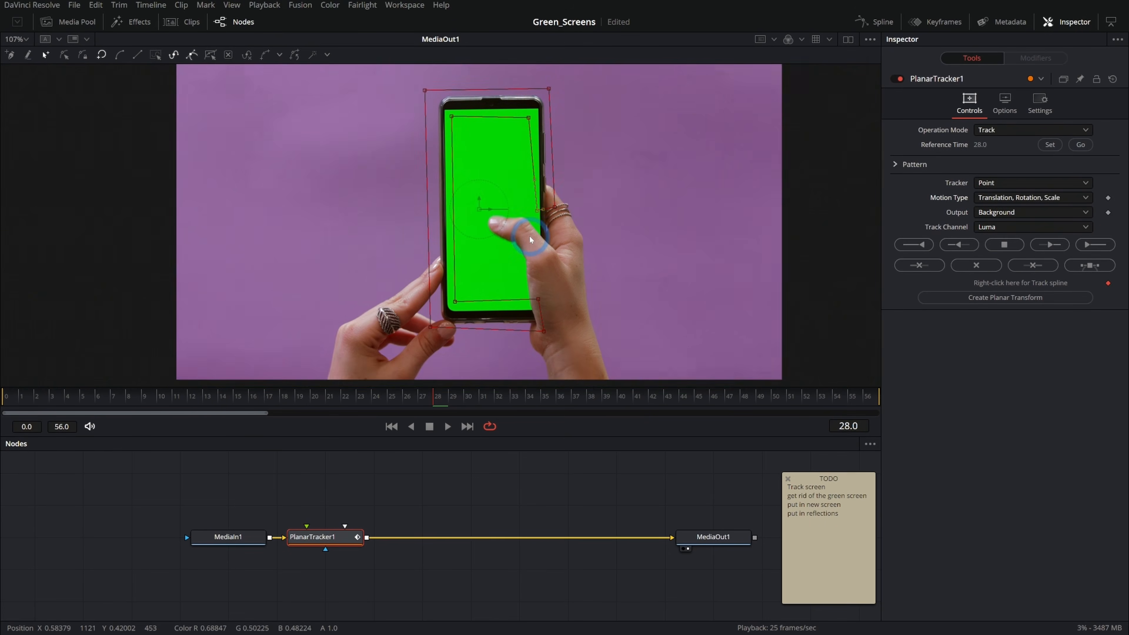
{"action": "left_click_drag", "start_coordinate": [574, 199], "coordinate": [550, 228]}
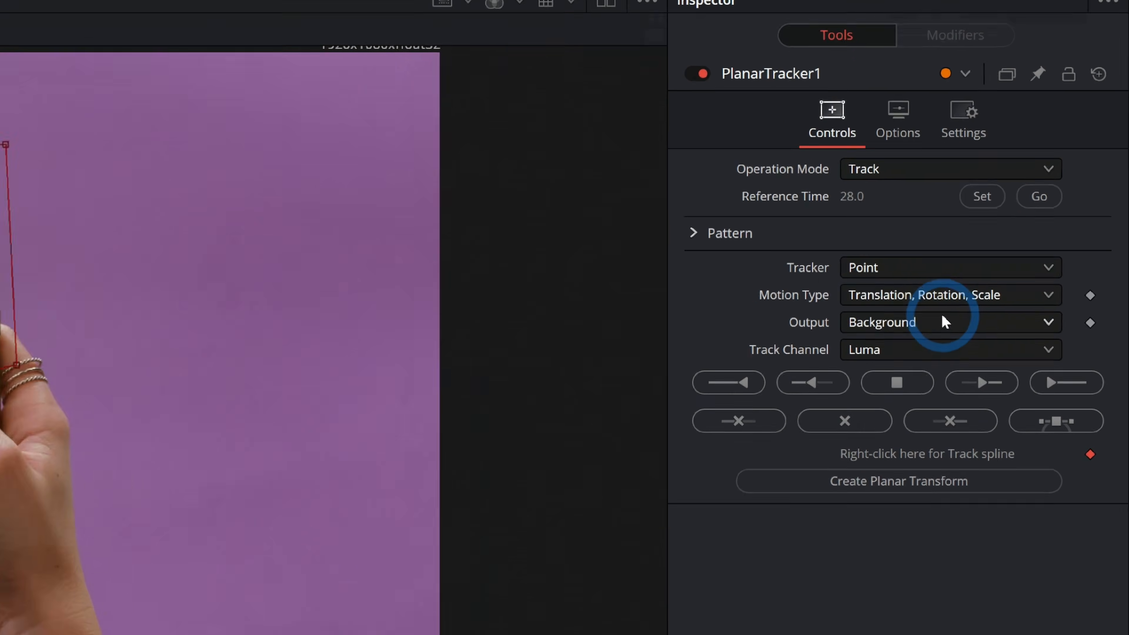
{"action": "left_click", "coordinate": [1032, 197]}
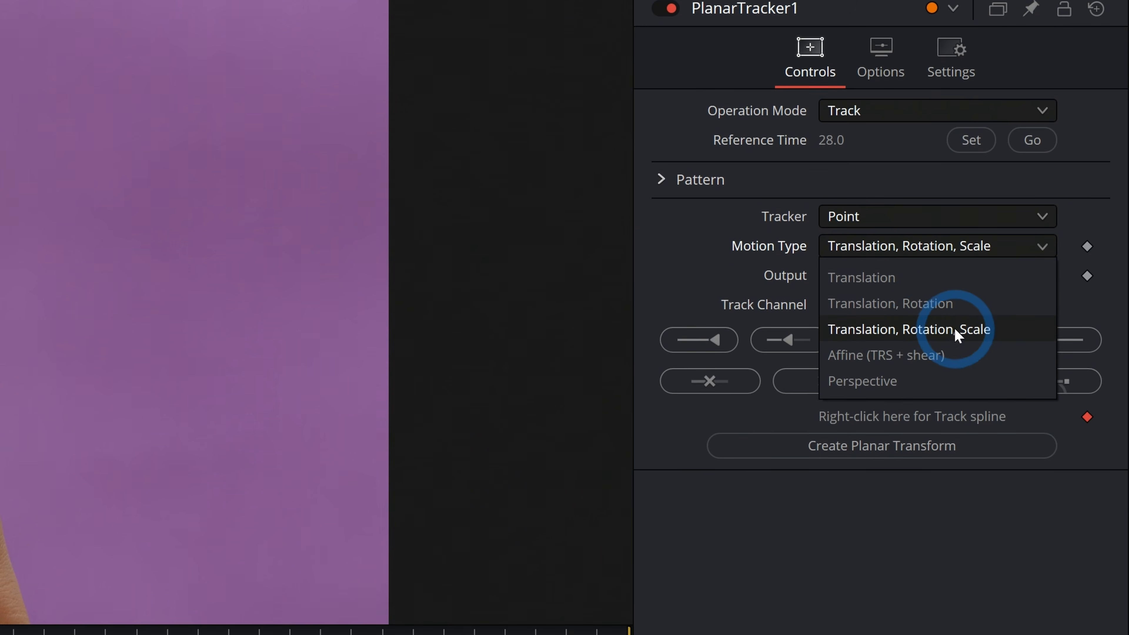
{"action": "left_click", "coordinate": [956, 335]}
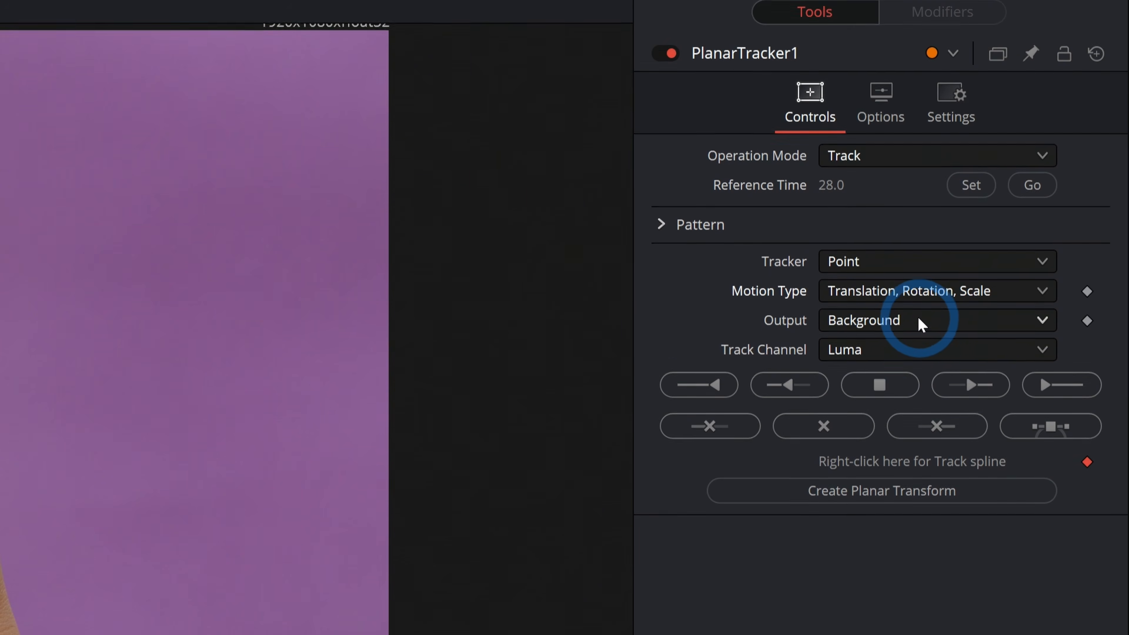
Track the phone forward to the end and, from the reference frame, backward to the start, and play back the track
{"action": "left_click", "coordinate": [1061, 316]}
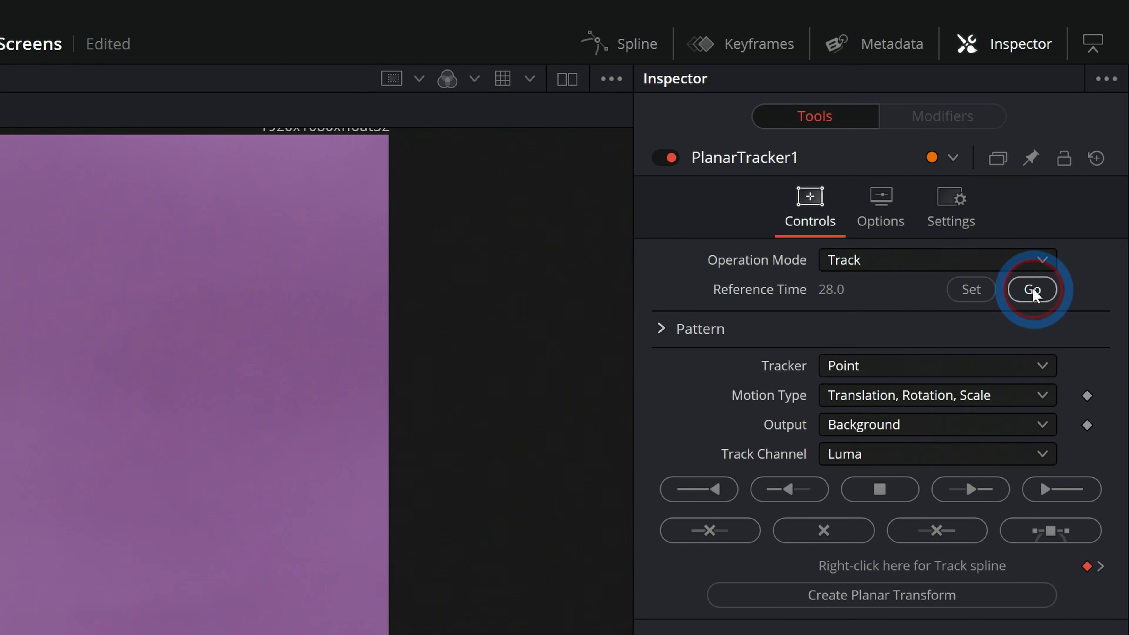
{"action": "left_click", "coordinate": [1032, 290]}
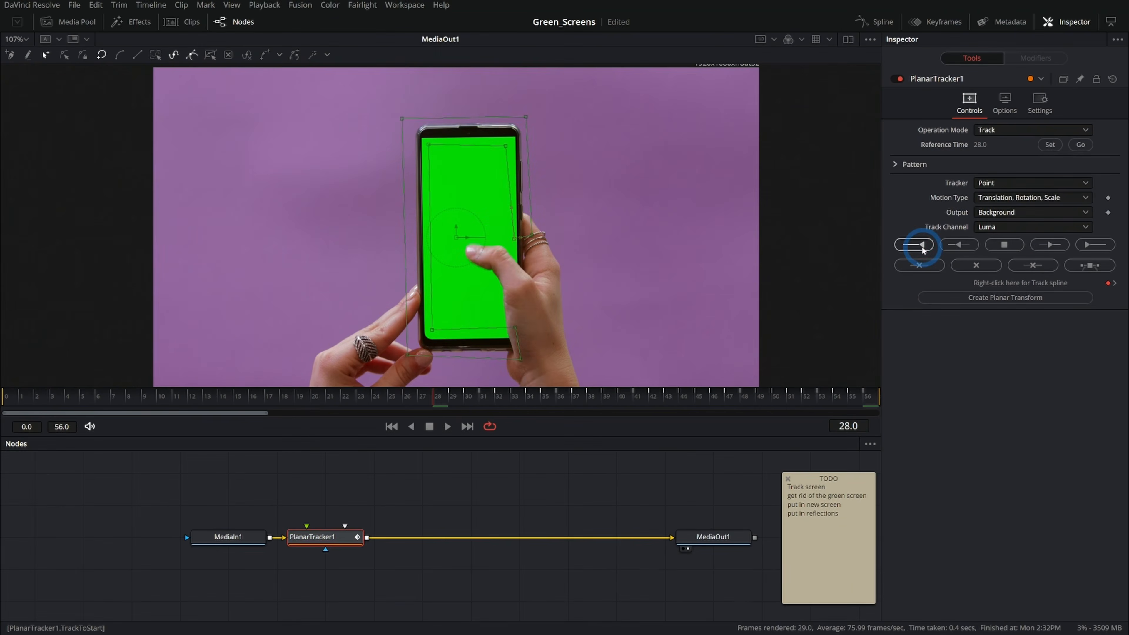
{"action": "left_click", "coordinate": [922, 247]}
{"action": "left_click", "coordinate": [447, 427]}
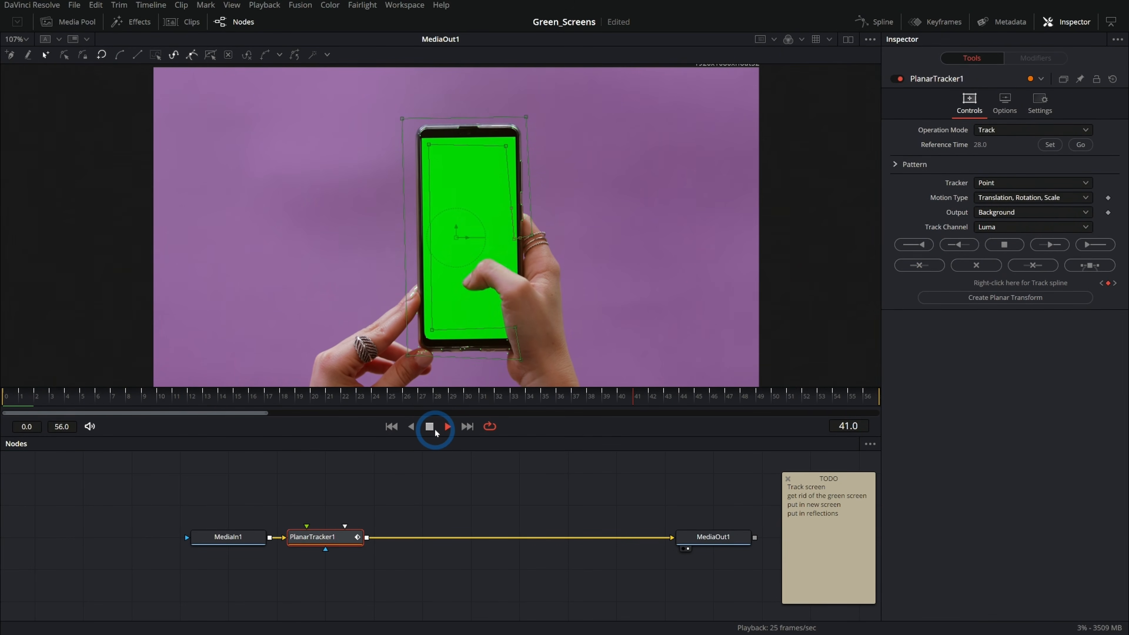
{"action": "left_click", "coordinate": [432, 429]}
Add a red Background node with Red at 0.811 and merge it over the PlanarTracker1 output
{"action": "left_click_drag", "start_coordinate": [466, 470], "coordinate": [361, 496]}
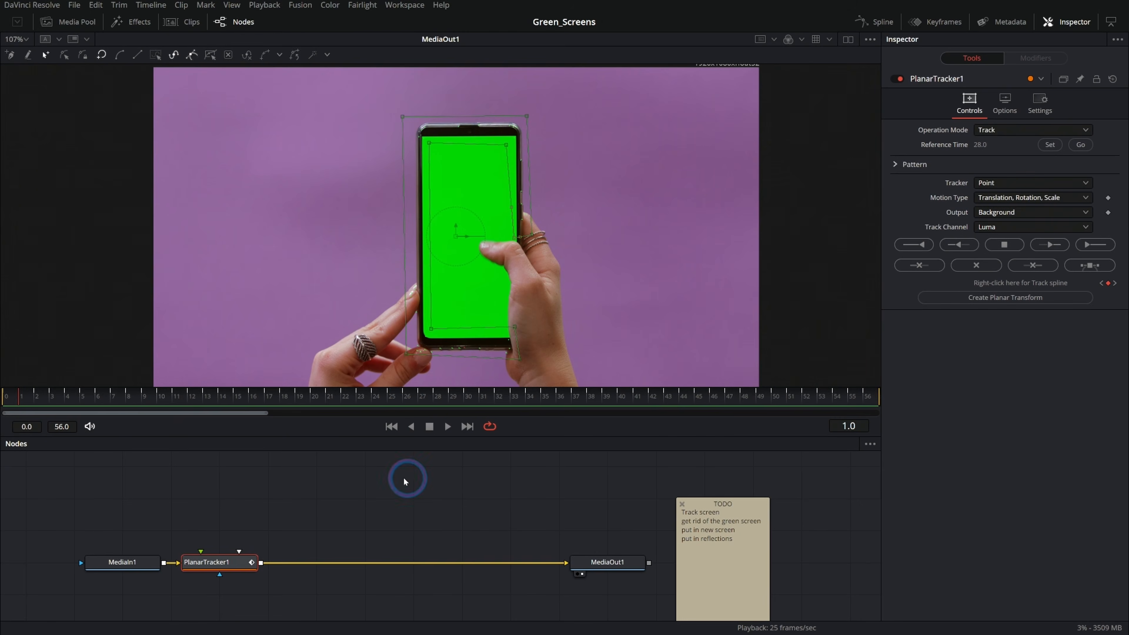
{"action": "left_click", "coordinate": [324, 498]}
{"action": "key", "text": "shift+space"}
{"action": "type", "text": "planar"}
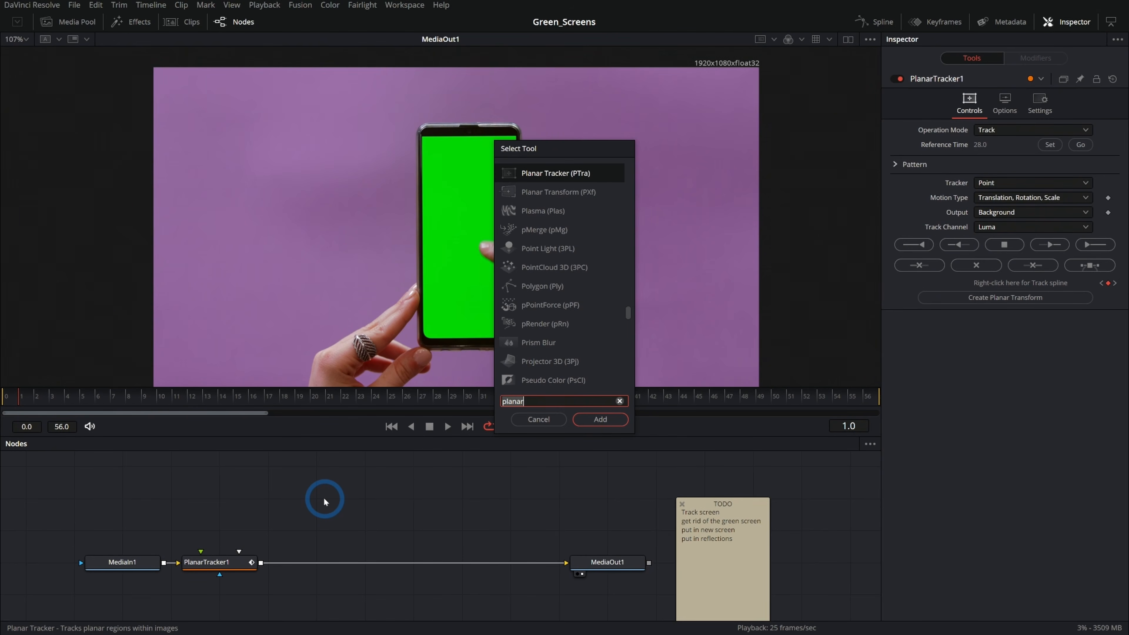
{"action": "key", "text": "BackSpace"}
{"action": "key", "text": "BackSpace"}
{"action": "key", "text": "BackSpace"}
{"action": "key", "text": "BackSpace"}
{"action": "key", "text": "BackSpace"}
{"action": "key", "text": "BackSpace"}
{"action": "type", "text": "bg"}
{"action": "key", "text": "Return"}
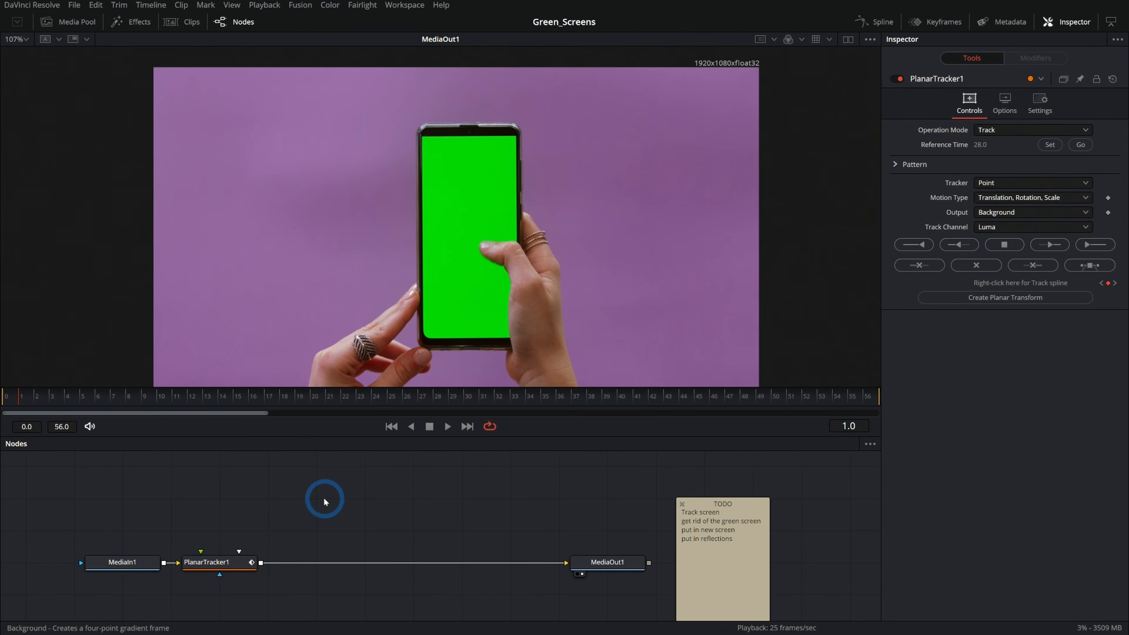
{"action": "left_click_drag", "start_coordinate": [978, 214], "coordinate": [1037, 214]}
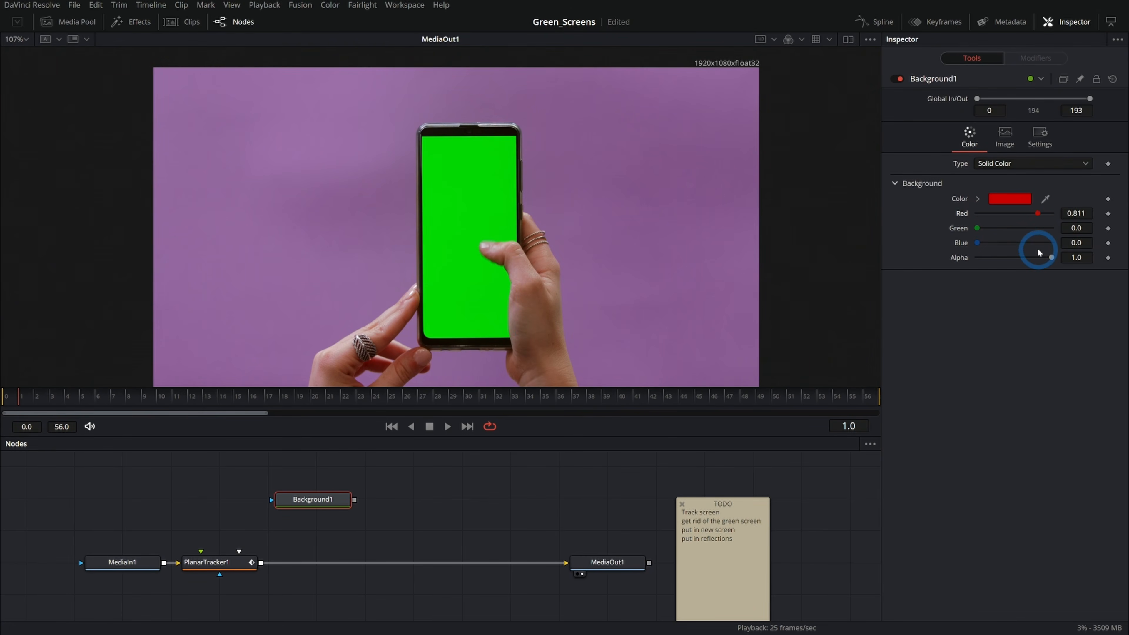
{"action": "left_click_drag", "start_coordinate": [354, 501], "coordinate": [262, 556]}
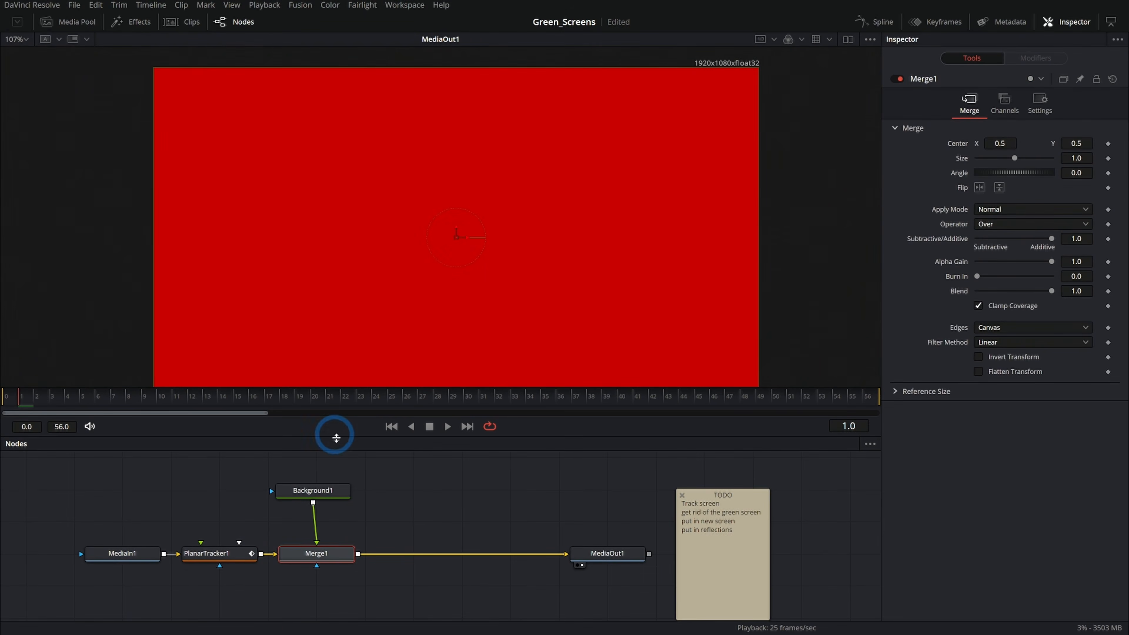
Add a Rectangle mask node to Merge1
{"action": "key", "text": "shift+space"}
{"action": "type", "text": "rect"}
{"action": "key", "text": "Down"}
{"action": "key", "text": "Down"}
{"action": "key", "text": "Down"}
{"action": "key", "text": "Down"}
{"action": "key", "text": "Down"}
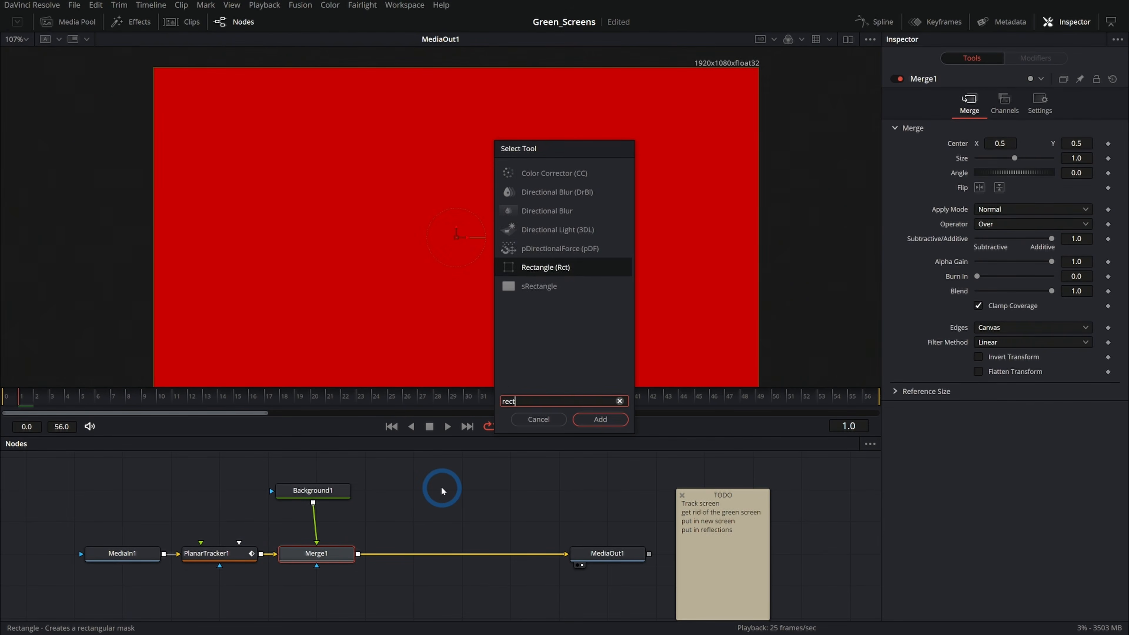
{"action": "key", "text": "Return"}
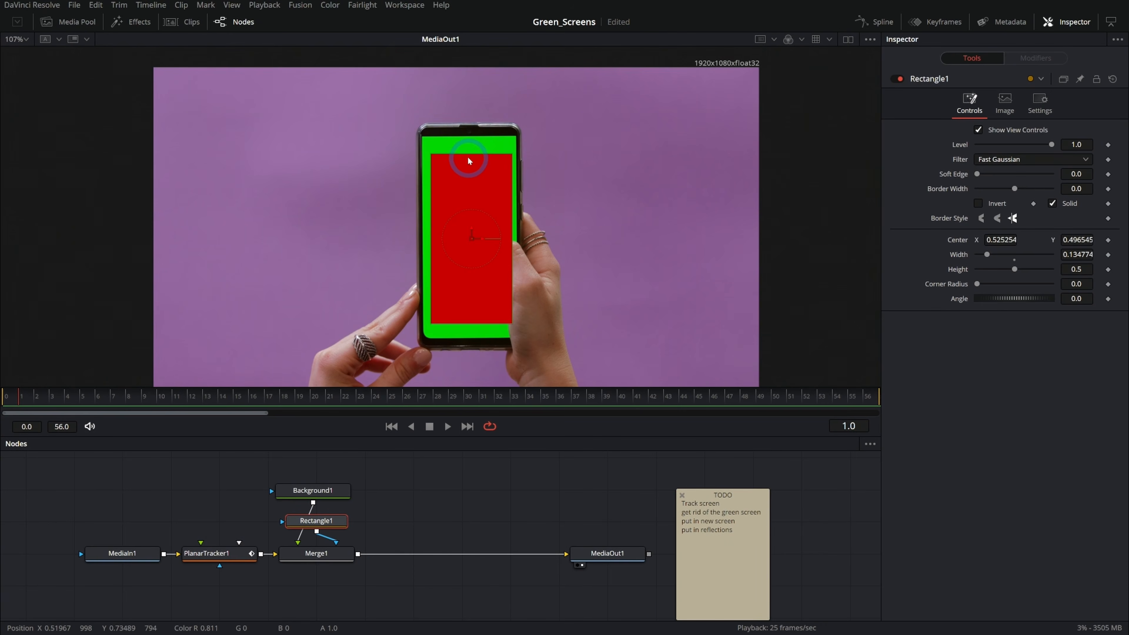
Fit the rectangle mask over the phone's screen, about 0.15 wide and 0.57 high, centered at about 0.523, 0.502 and rotated about 0.43
{"action": "left_click_drag", "start_coordinate": [468, 160], "coordinate": [465, 142]}
{"action": "left_click_drag", "start_coordinate": [512, 211], "coordinate": [471, 224]}
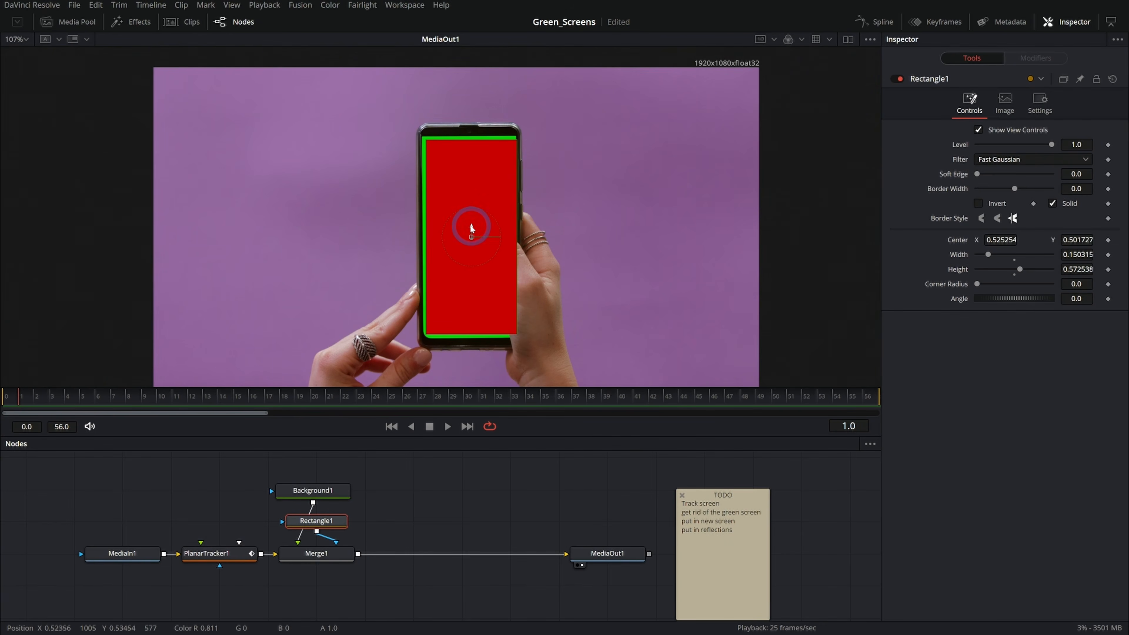
{"action": "left_click_drag", "start_coordinate": [481, 236], "coordinate": [573, 130]}
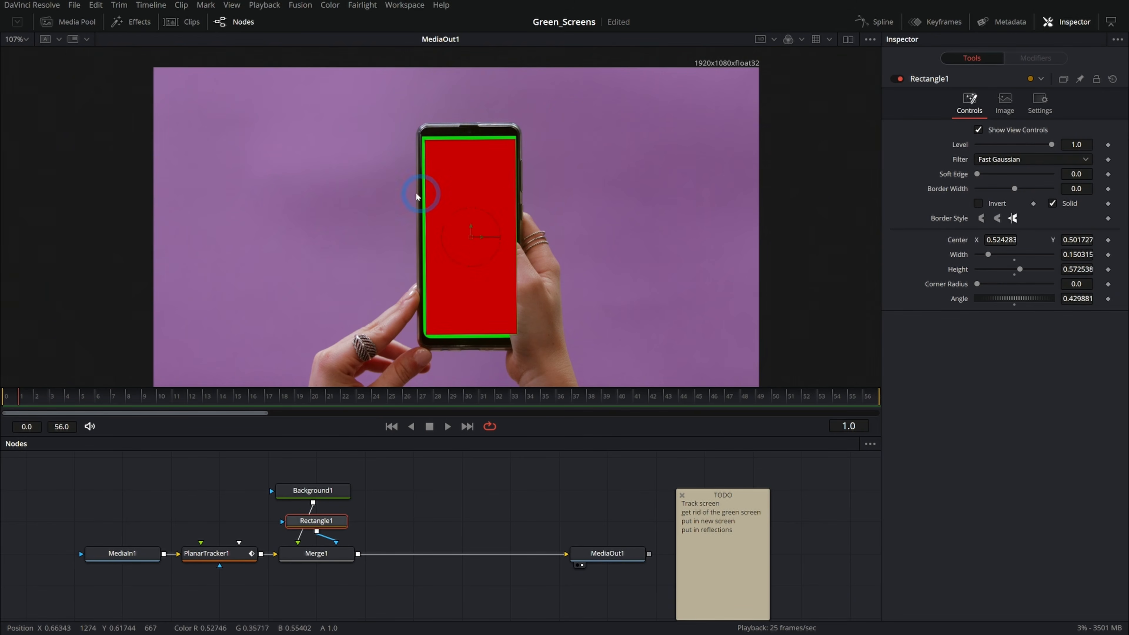
{"action": "scroll", "coordinate": [439, 162], "scroll_direction": "up", "scroll_amount": 5}
{"action": "left_click_drag", "start_coordinate": [595, 251], "coordinate": [587, 163]}
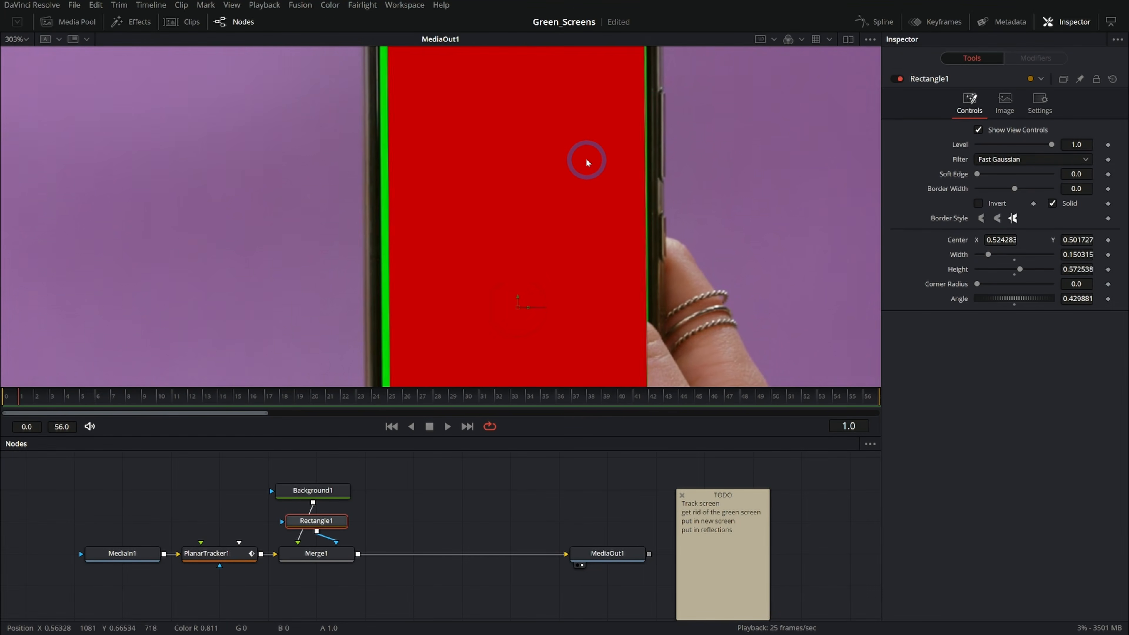
{"action": "left_click_drag", "start_coordinate": [523, 300], "coordinate": [520, 299]}
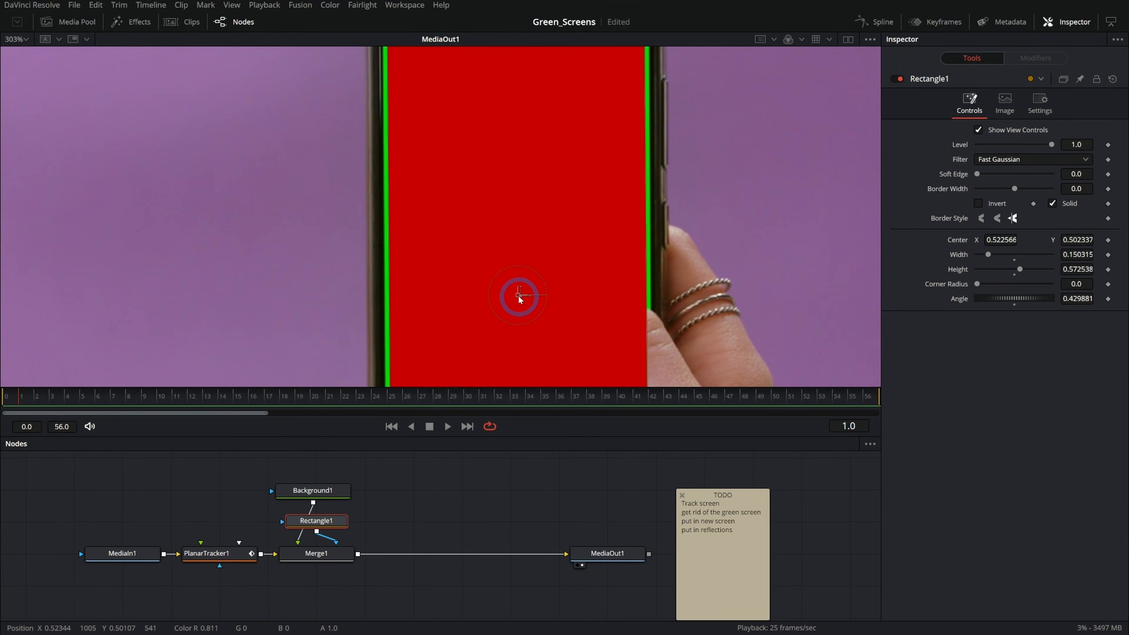
Reconnect the Rectangle1 mask from Merge1 to Background1 and place it above that node
{"action": "key", "text": "ctrl+f"}
{"action": "left_click_drag", "start_coordinate": [323, 527], "coordinate": [427, 506]}
{"action": "mouse_move", "coordinate": [353, 531]}
{"action": "left_mouse_down"}
{"action": "mouse_move", "coordinate": [335, 493]}
{"action": "mouse_move", "coordinate": [360, 526]}
{"action": "left_mouse_up"}
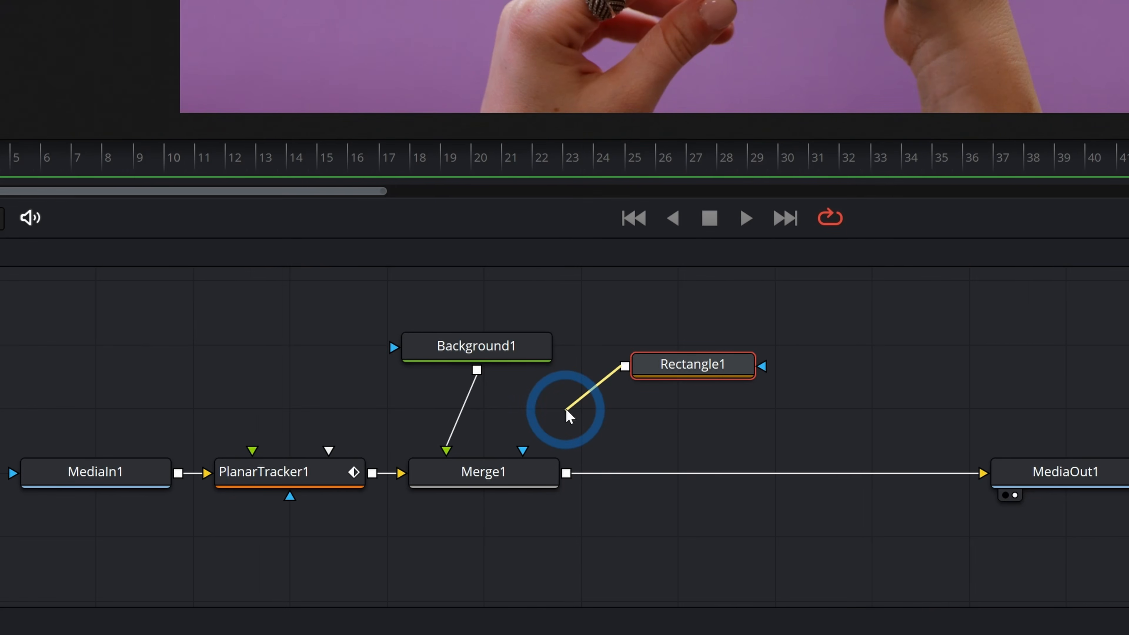
{"action": "left_click_drag", "start_coordinate": [566, 410], "coordinate": [522, 355]}
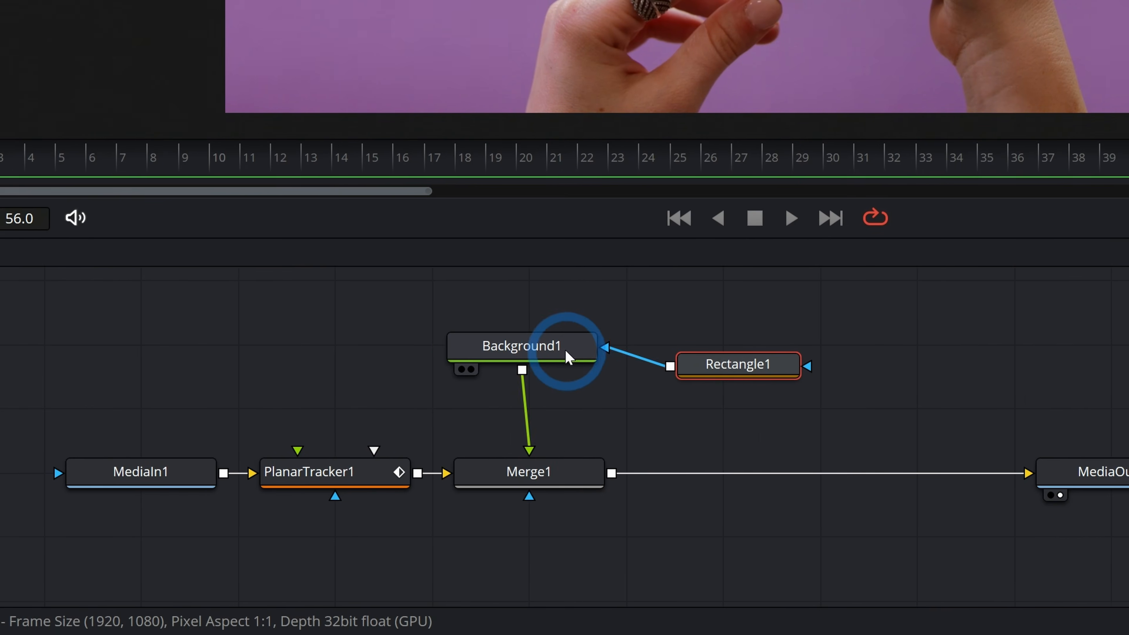
{"action": "left_click_drag", "start_coordinate": [708, 367], "coordinate": [492, 293]}
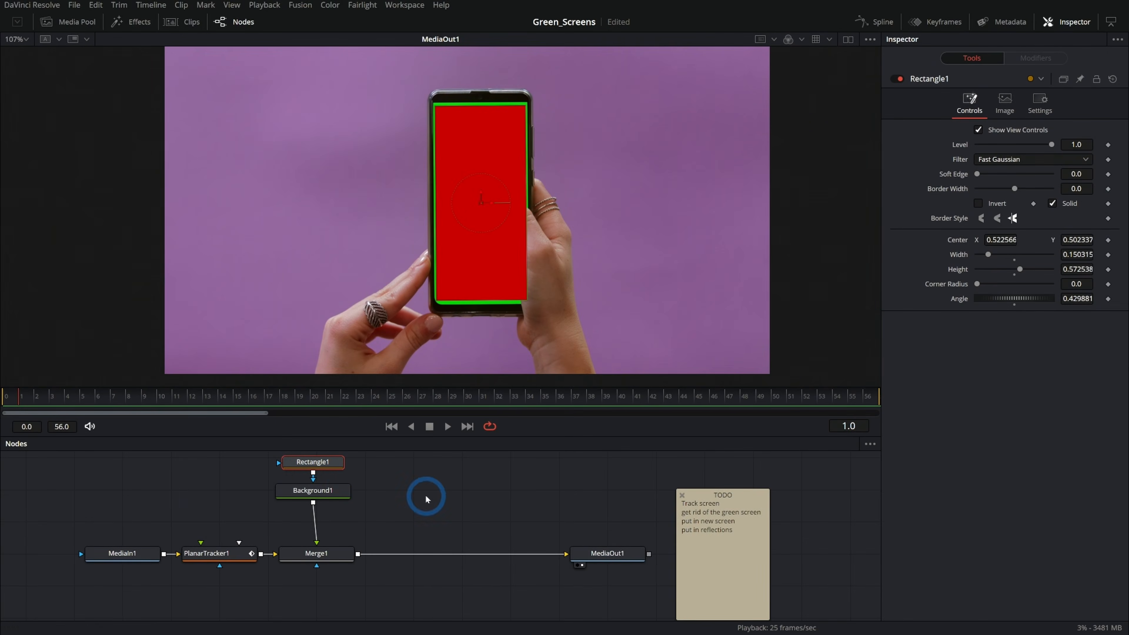
Create a Planar Transform from PlanarTracker1 and insert it between Background1 and Merge1
{"action": "left_click", "coordinate": [214, 552]}
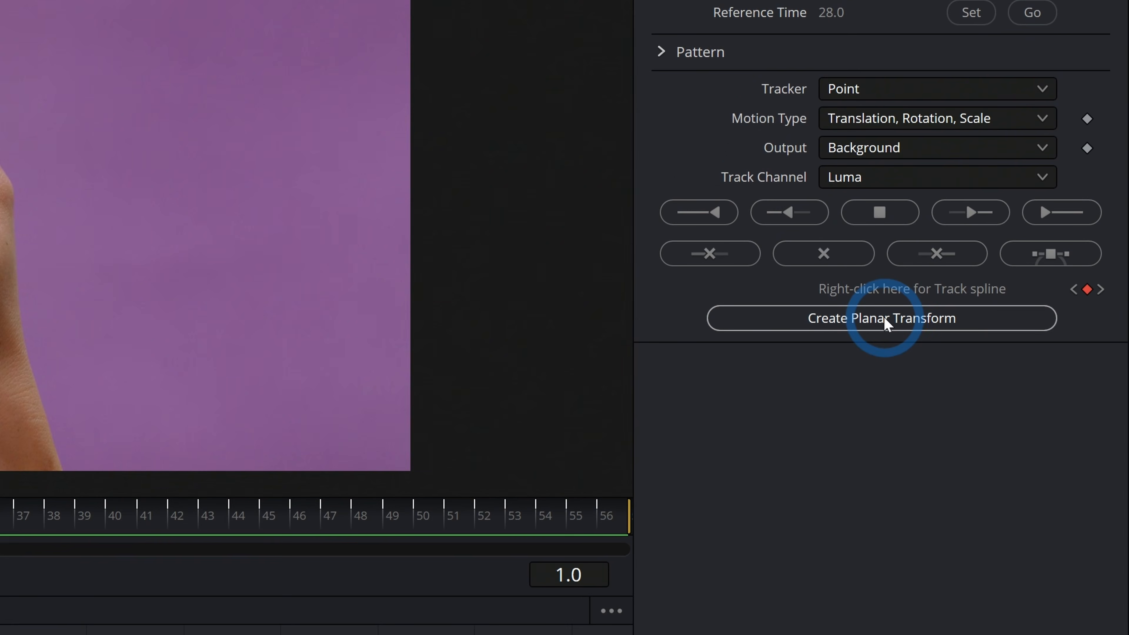
{"action": "left_click", "coordinate": [849, 322]}
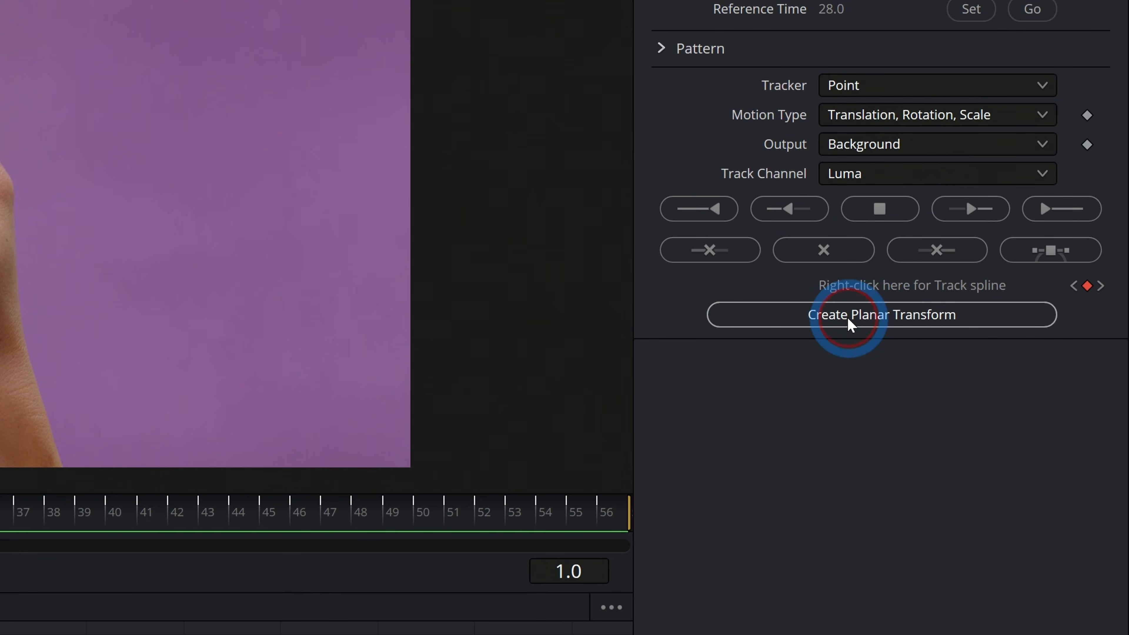
{"action": "left_click_drag", "start_coordinate": [156, 500], "coordinate": [274, 518]}
{"action": "left_click_drag", "start_coordinate": [489, 443], "coordinate": [560, 445]}
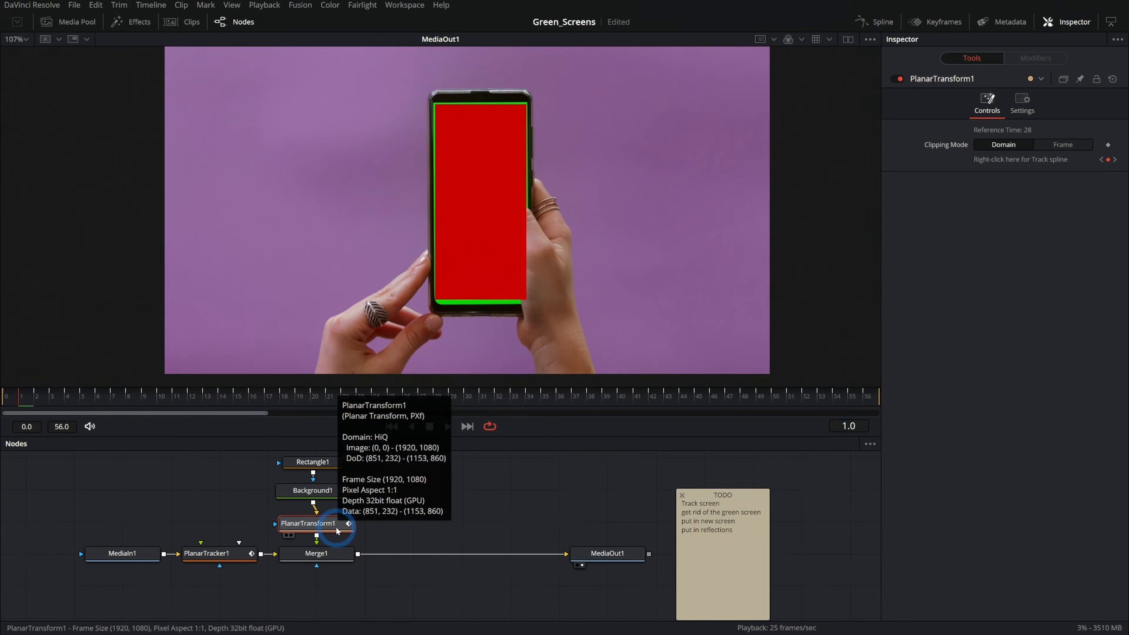
Play back the composite and check how closely the red rectangle follows the upper and lower edges of the phone's screen
{"action": "left_click_drag", "start_coordinate": [123, 161], "coordinate": [379, 169]}
{"action": "left_click_drag", "start_coordinate": [238, 404], "coordinate": [455, 399]}
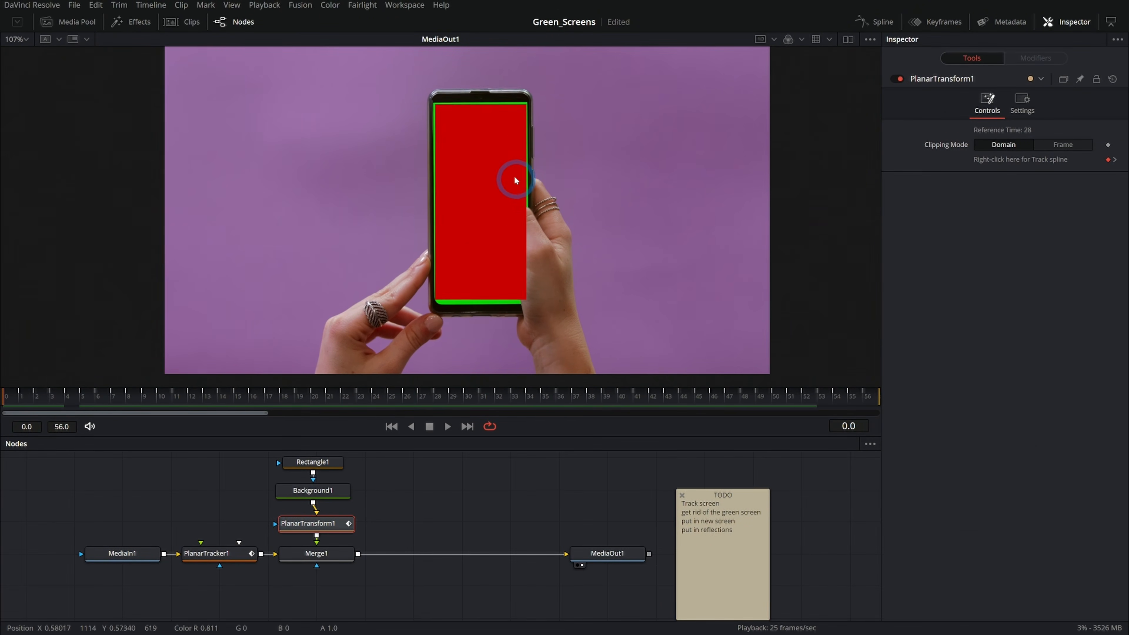
{"action": "scroll", "coordinate": [515, 177], "scroll_direction": "up", "scroll_amount": 8}
{"action": "left_click_drag", "start_coordinate": [497, 162], "coordinate": [568, 281]}
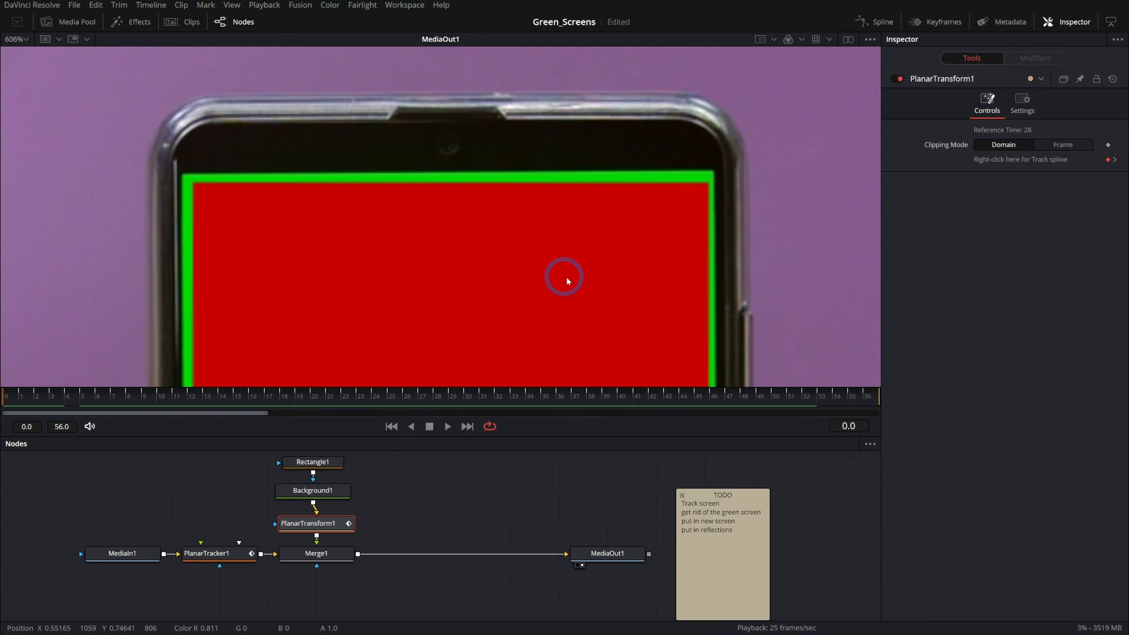
{"action": "left_click", "coordinate": [441, 428]}
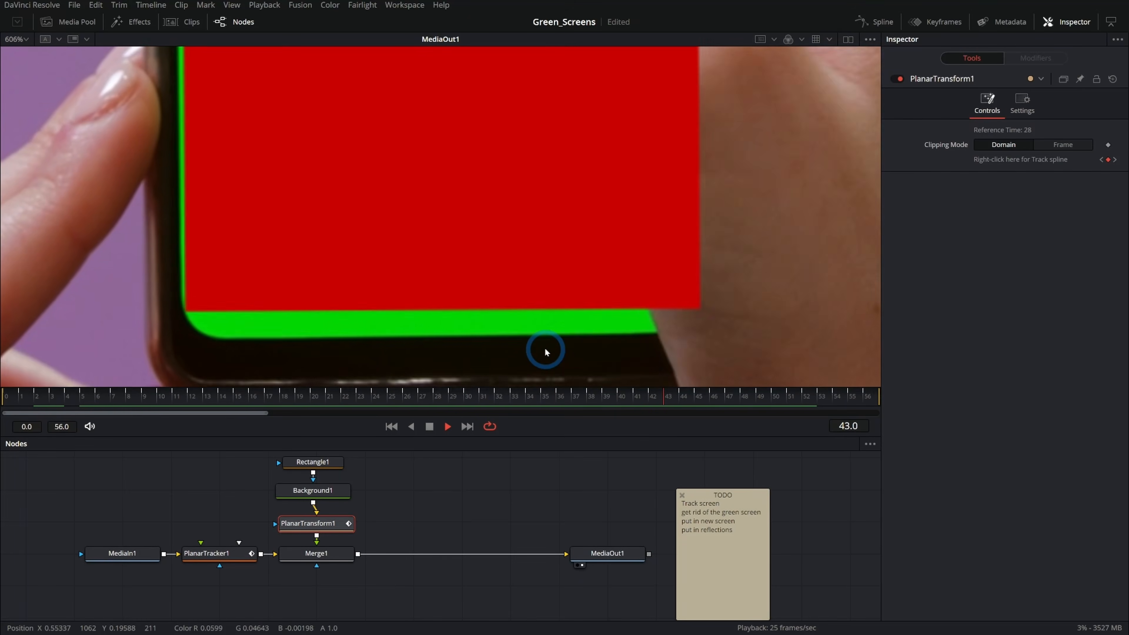
{"action": "left_click", "coordinate": [461, 403]}
{"action": "left_click", "coordinate": [429, 427]}
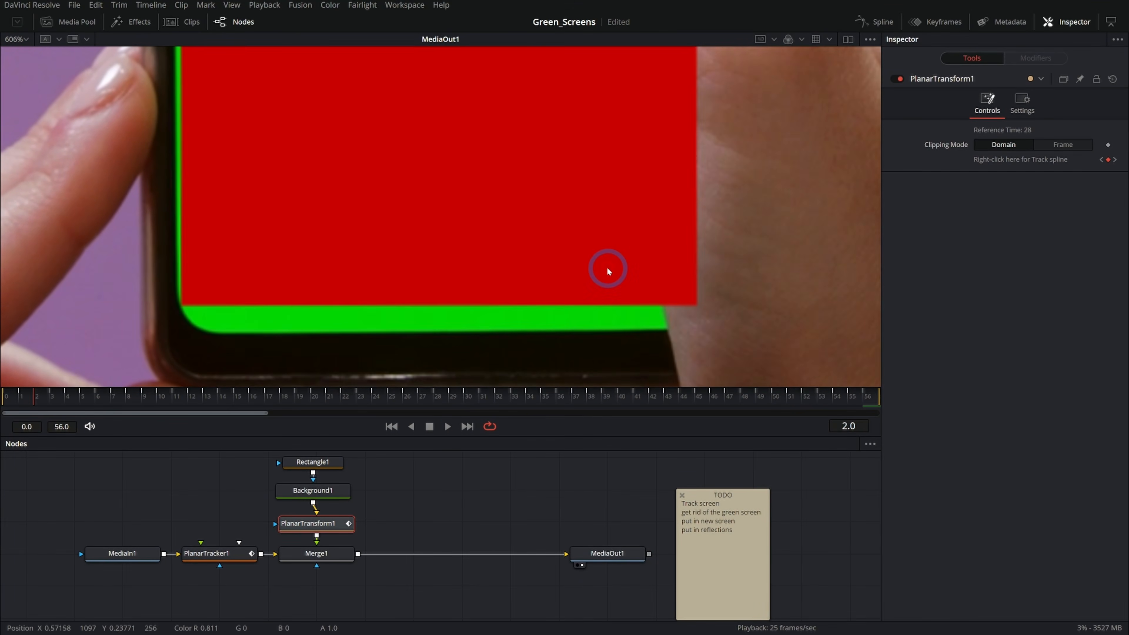
{"action": "scroll", "coordinate": [530, 300], "scroll_direction": "down", "scroll_amount": 10}
Delete the Background1 and Rectangle1 nodes, and detach PlanarTransform1 and PlanarTracker1 from the node chain and set them aside
{"action": "left_click_drag", "start_coordinate": [410, 482], "coordinate": [293, 483]}
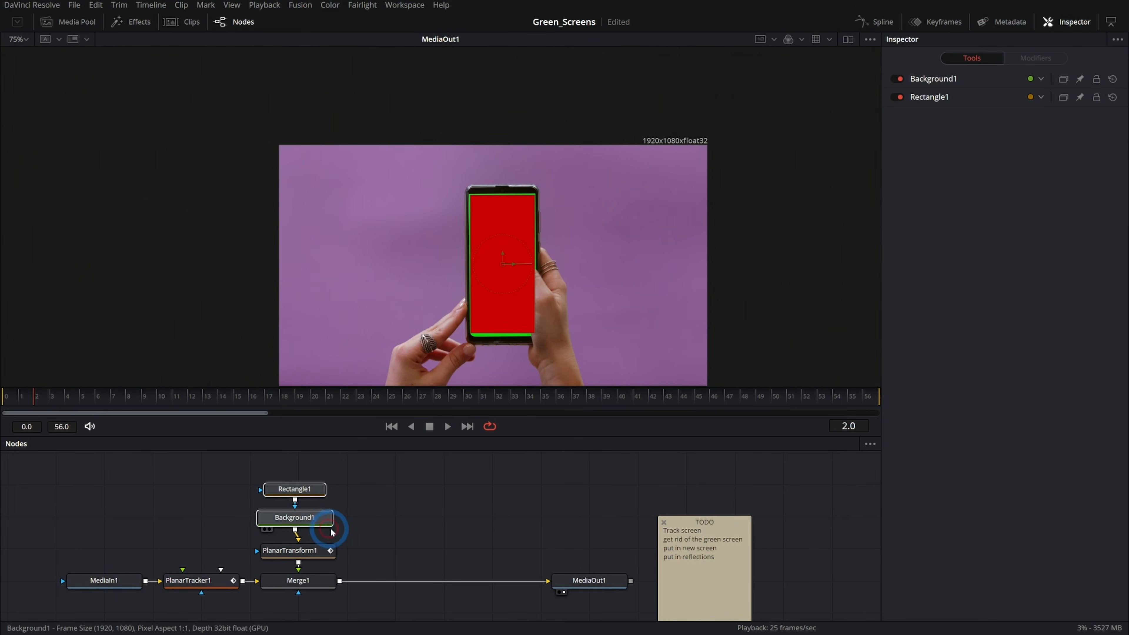
{"action": "key", "text": "Delete"}
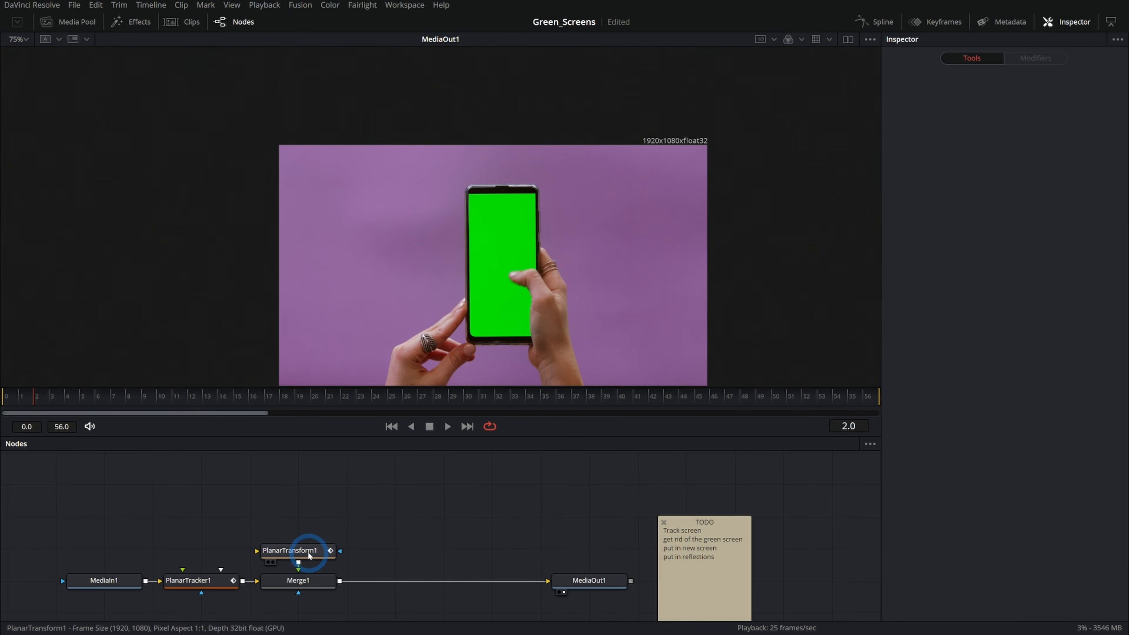
{"action": "left_click_drag", "start_coordinate": [309, 559], "coordinate": [206, 504]}
{"action": "left_click_drag", "start_coordinate": [312, 545], "coordinate": [352, 495]}
{"action": "left_click_drag", "start_coordinate": [234, 545], "coordinate": [117, 607]}
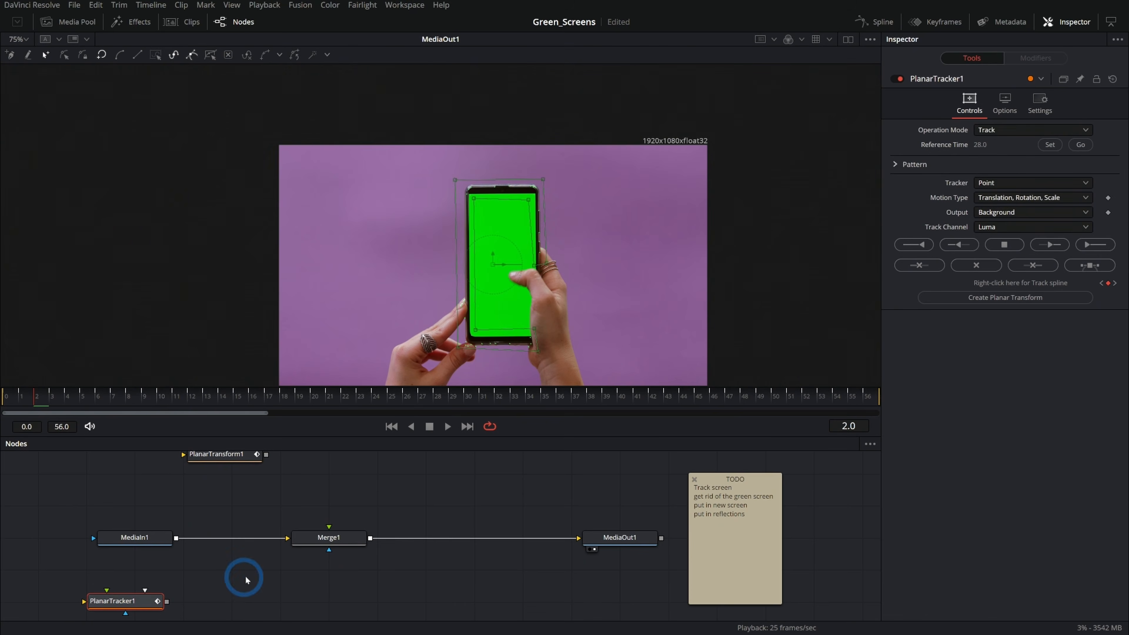
Remove the "Track screen" line from the TODO note
{"action": "left_click_drag", "start_coordinate": [709, 516], "coordinate": [691, 517]}
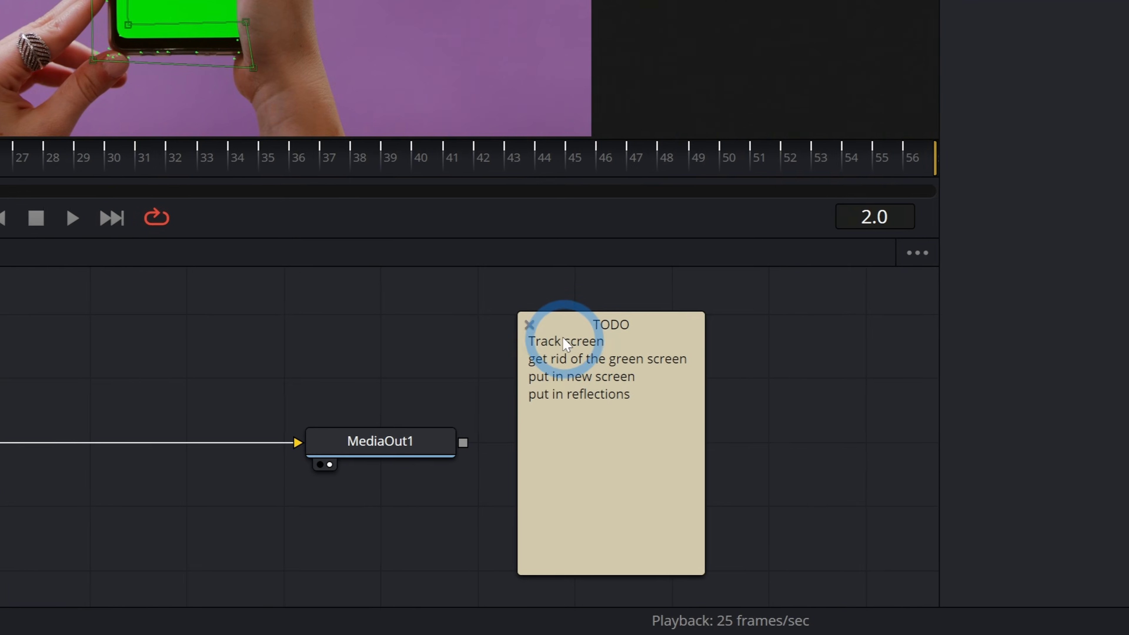
{"action": "triple_click", "coordinate": [696, 489]}
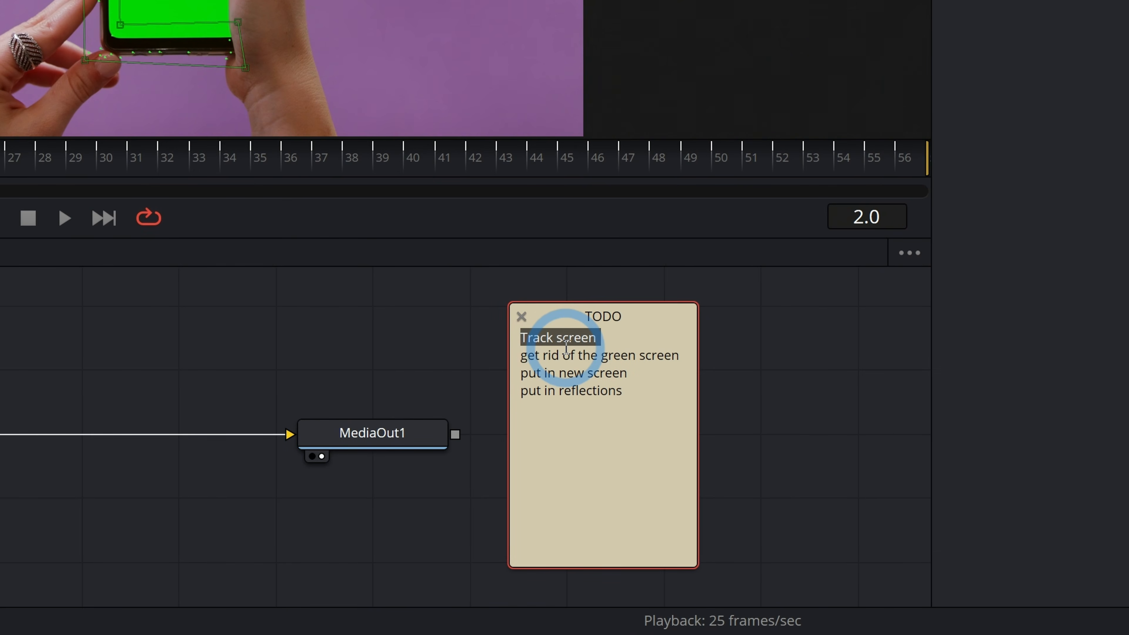
{"action": "key", "text": "BackSpace"}
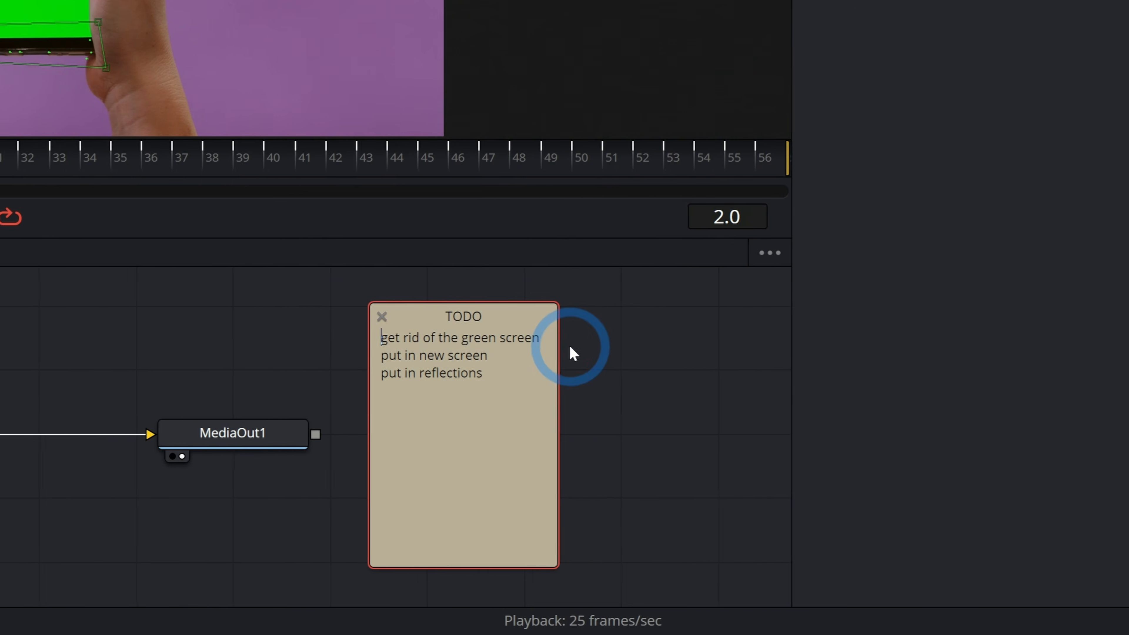
{"action": "left_click", "coordinate": [731, 353]}
Delete the Merge1 node from between MediaIn1 and MediaOut1
{"action": "left_click", "coordinate": [435, 330]}
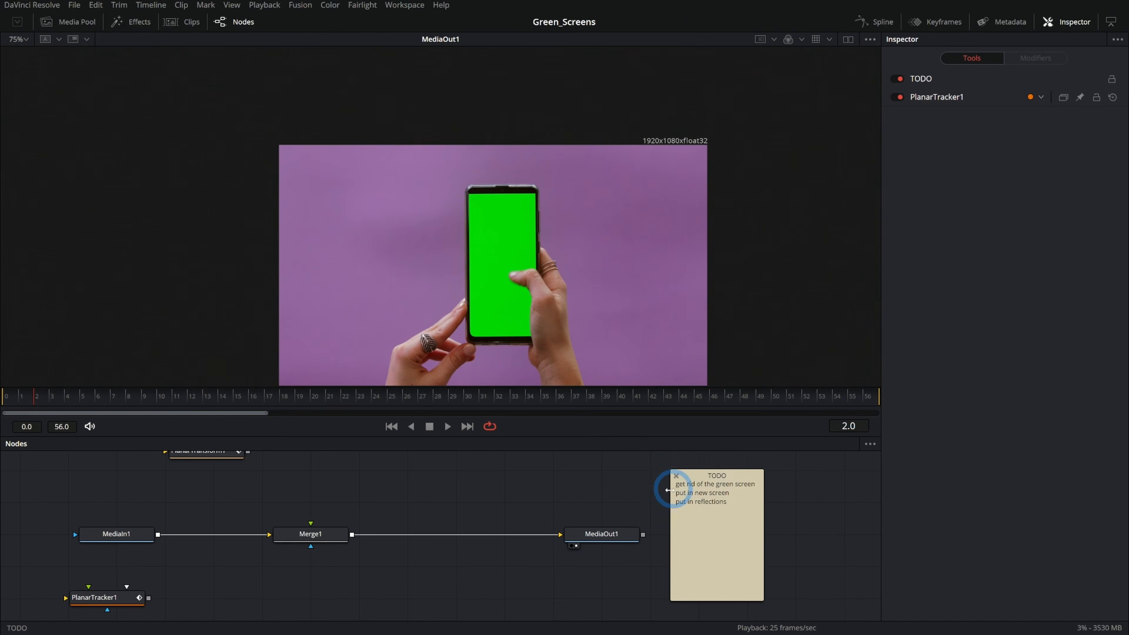
{"action": "left_click", "coordinate": [491, 457]}
{"action": "left_click", "coordinate": [469, 281]}
{"action": "scroll", "coordinate": [496, 318], "scroll_direction": "up", "scroll_amount": 2}
{"action": "left_click", "coordinate": [321, 533]}
{"action": "key", "text": "Delete"}
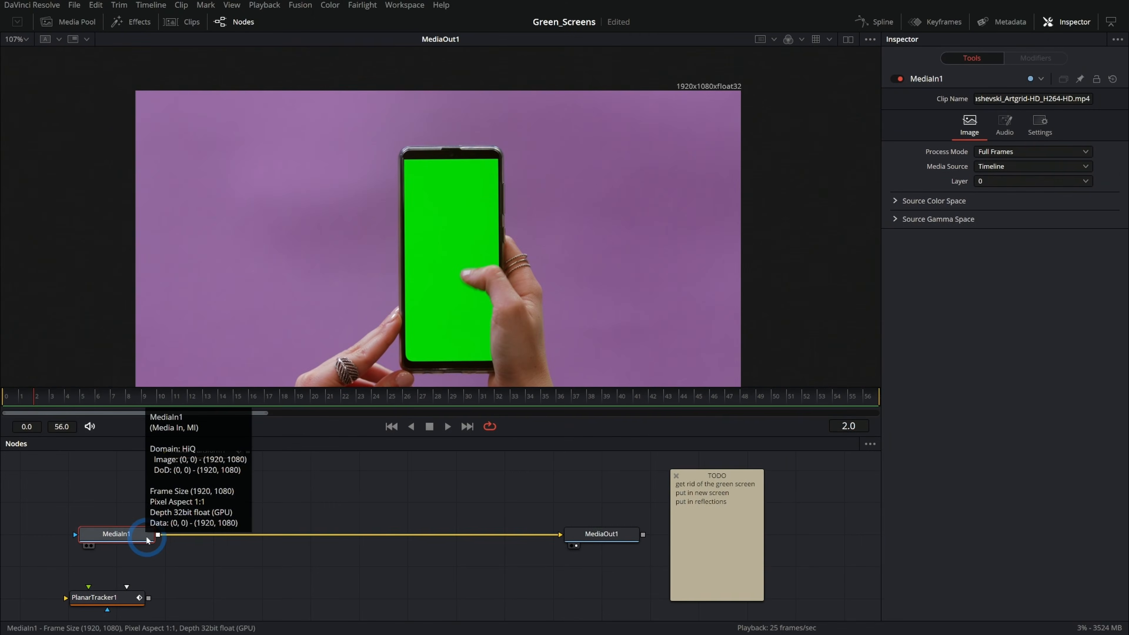
Add a Delta Keyer node between MediaIn1 and MediaOut1
{"action": "left_click", "coordinate": [224, 537]}
{"action": "key", "text": "shift+space"}
{"action": "type", "text": "rect"}
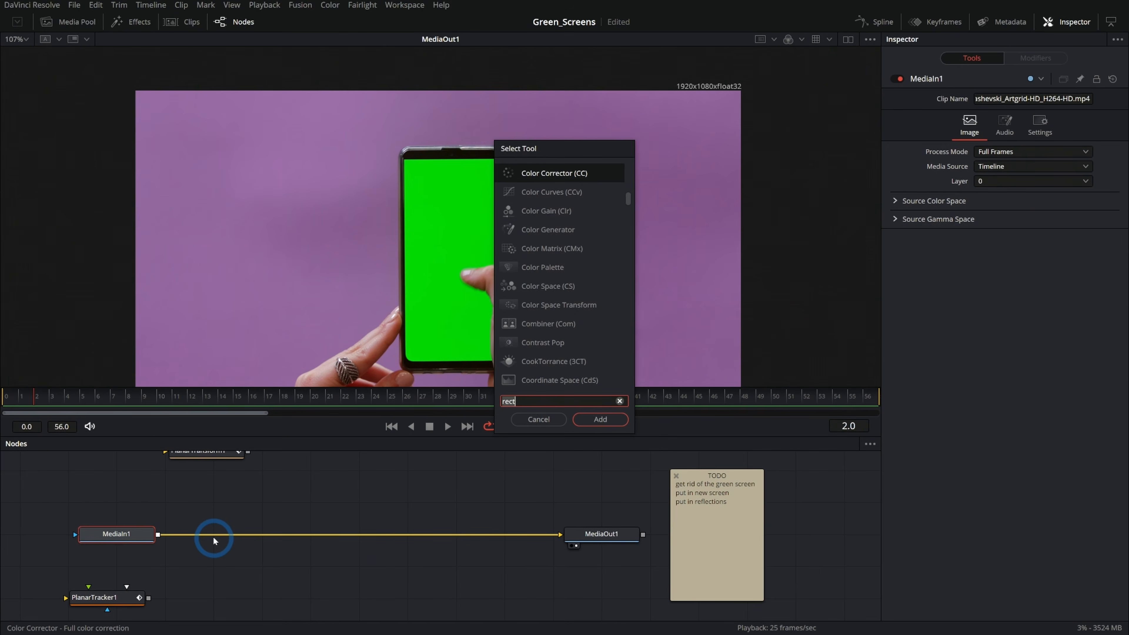
{"action": "key", "text": "BackSpace"}
{"action": "key", "text": "BackSpace"}
{"action": "key", "text": "BackSpace"}
{"action": "key", "text": "BackSpace"}
{"action": "type", "text": "del"}
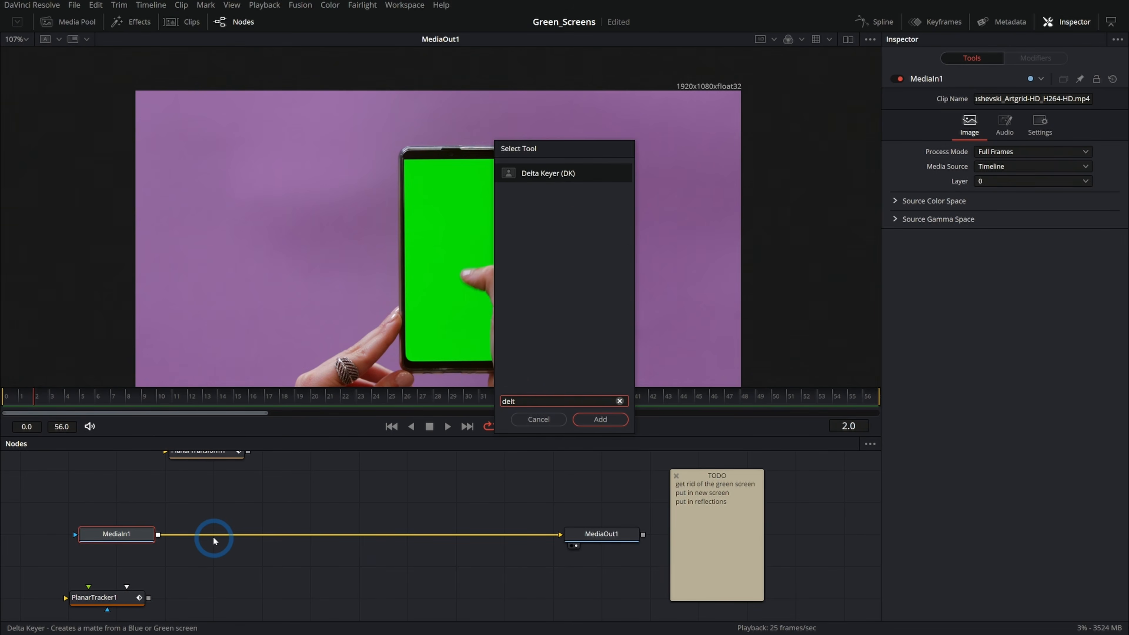
{"action": "key", "text": "Return"}
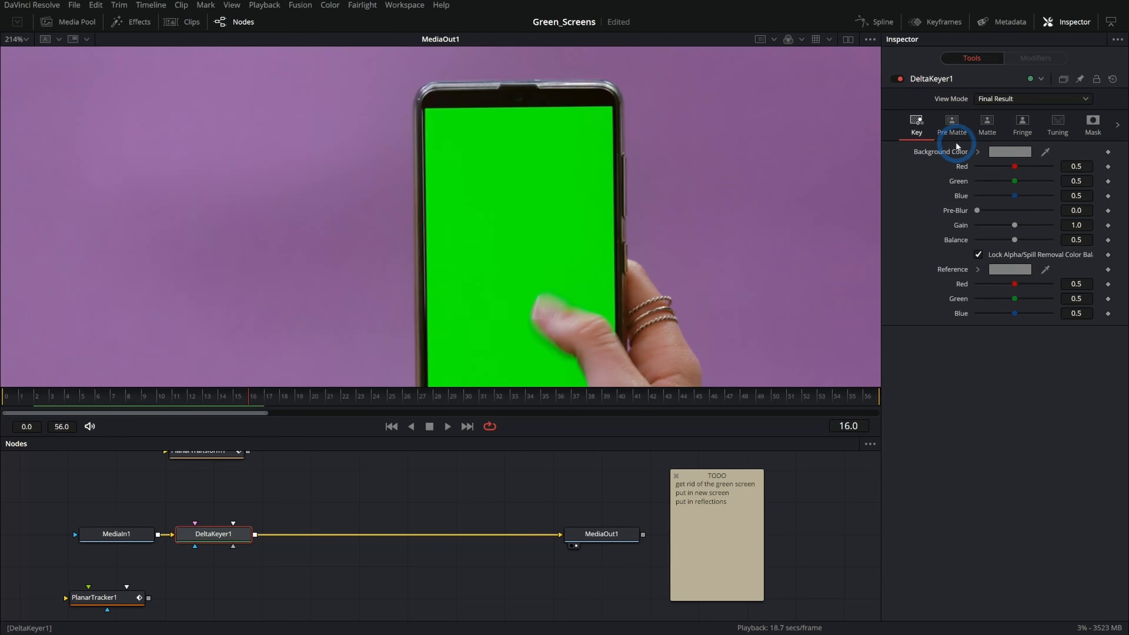
Sample the phone's green screen as the Delta Keyer's background color
{"action": "left_click", "coordinate": [974, 262]}
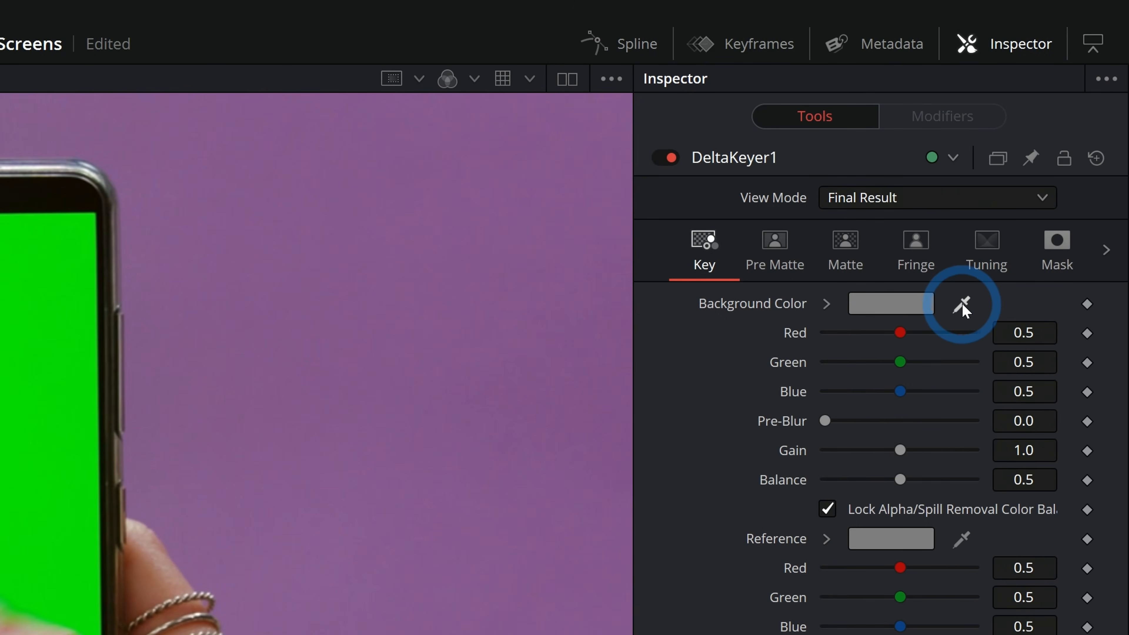
{"action": "left_click_drag", "start_coordinate": [961, 302], "coordinate": [62, 355]}
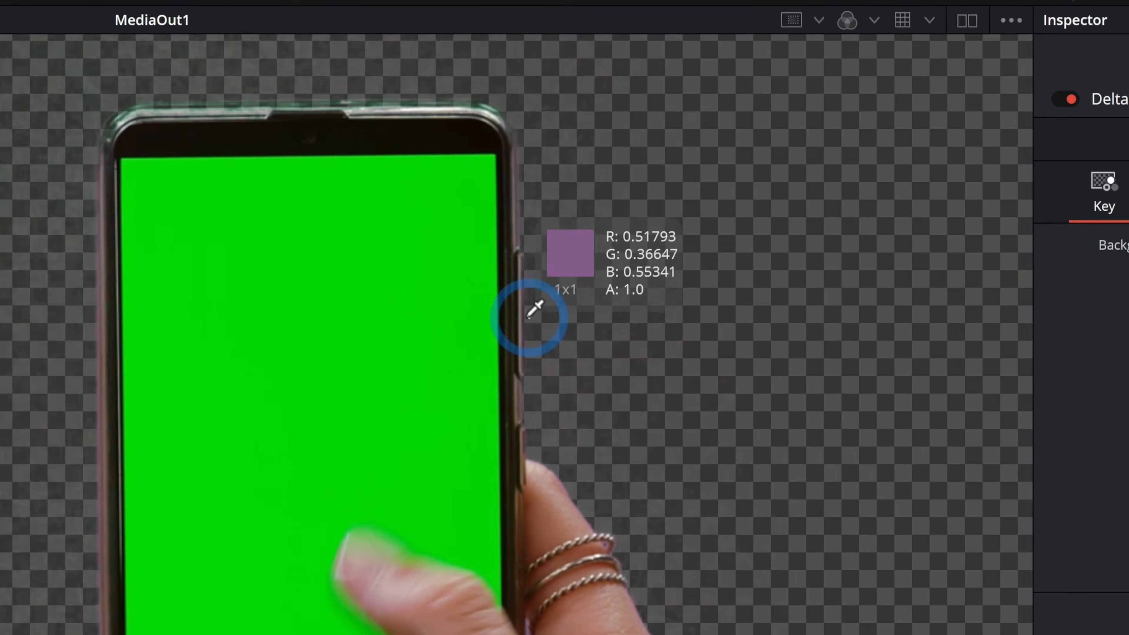
{"action": "left_click_drag", "start_coordinate": [559, 316], "coordinate": [516, 301]}
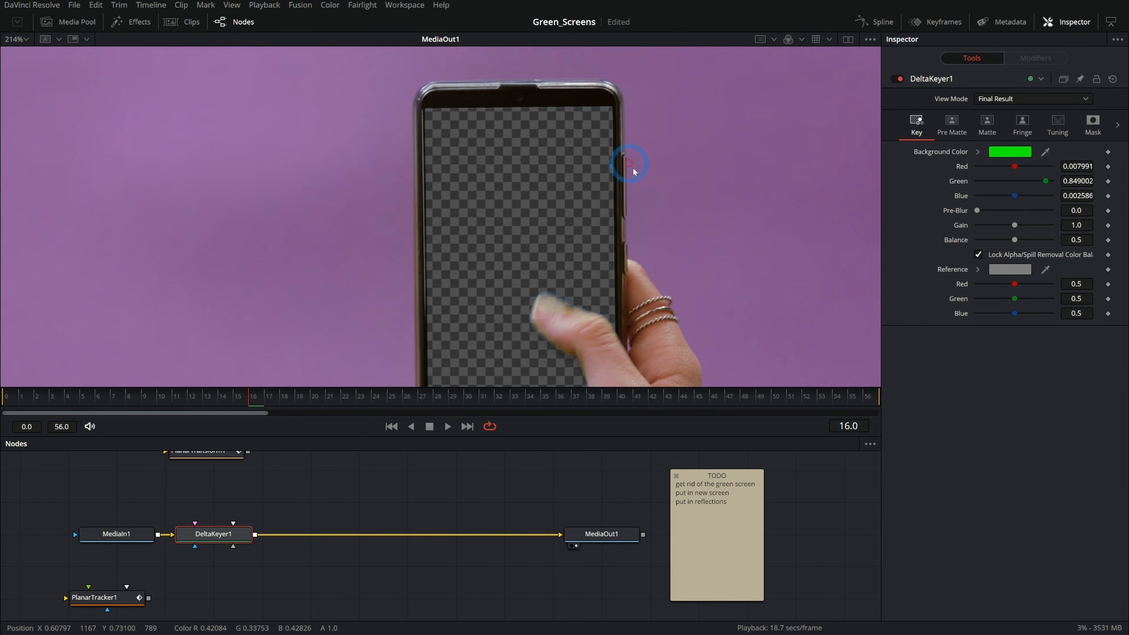
Display the alpha channel and examine the matte along the phone's upper edge and corner
{"action": "left_click", "coordinate": [728, 191]}
{"action": "key", "text": "a"}
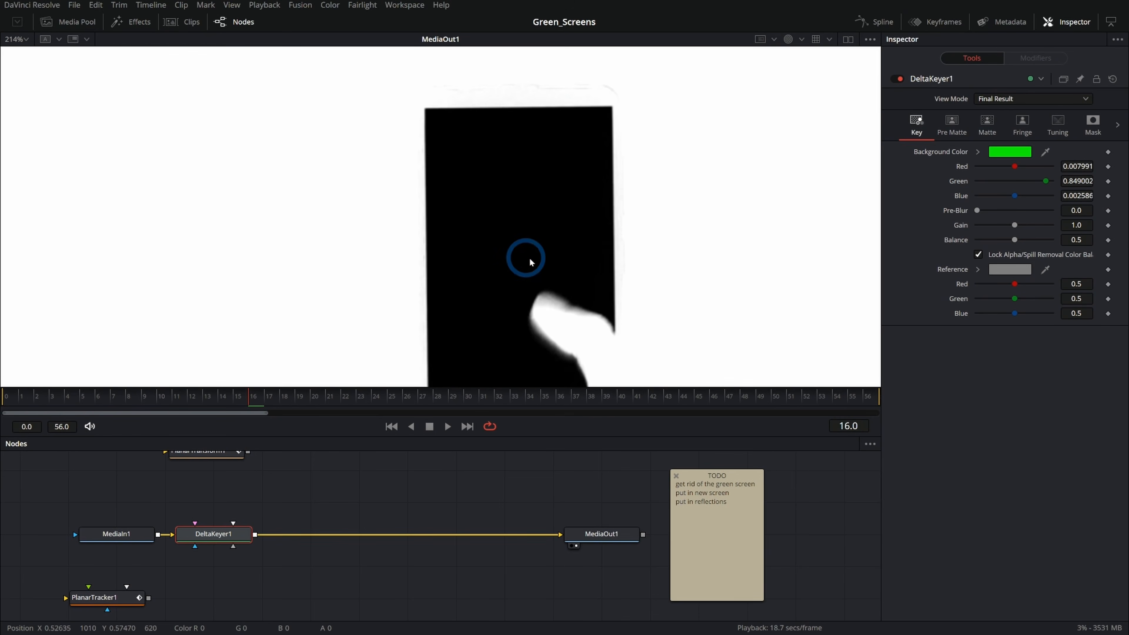
{"action": "left_click_drag", "start_coordinate": [626, 202], "coordinate": [629, 144]}
{"action": "left_click_drag", "start_coordinate": [565, 190], "coordinate": [573, 298]}
{"action": "scroll", "coordinate": [599, 140], "scroll_direction": "up", "scroll_amount": 2}
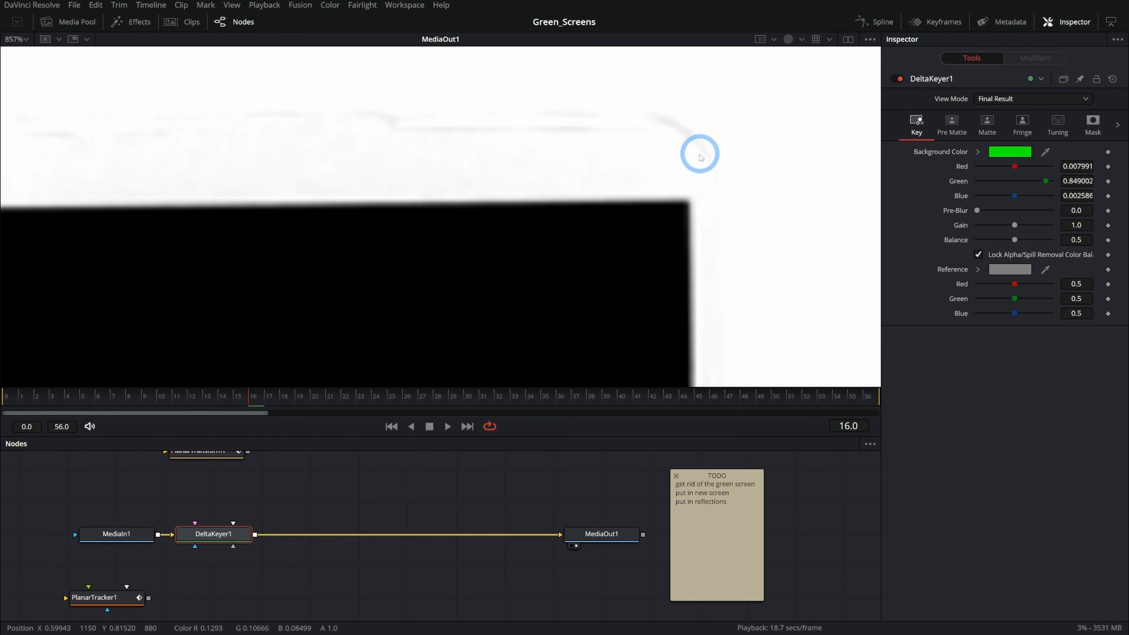
Set the Delta Keyer's high matte threshold to 0.889, leaving the low threshold at 0.0
{"action": "scroll", "coordinate": [679, 149], "scroll_direction": "down", "scroll_amount": 3}
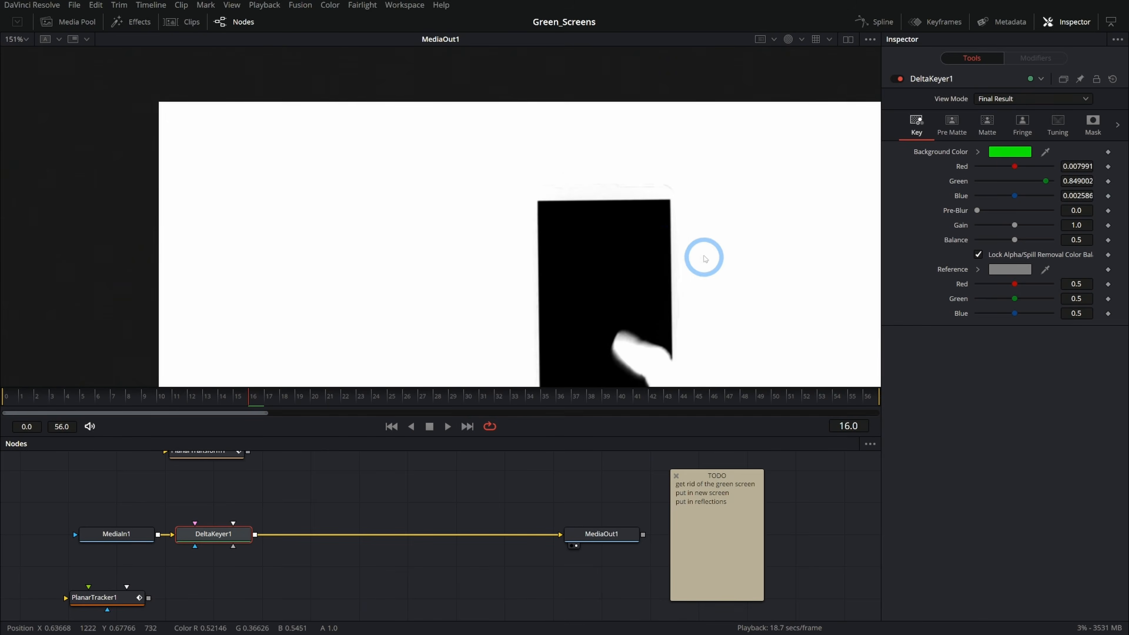
{"action": "scroll", "coordinate": [627, 192], "scroll_direction": "up", "scroll_amount": 3}
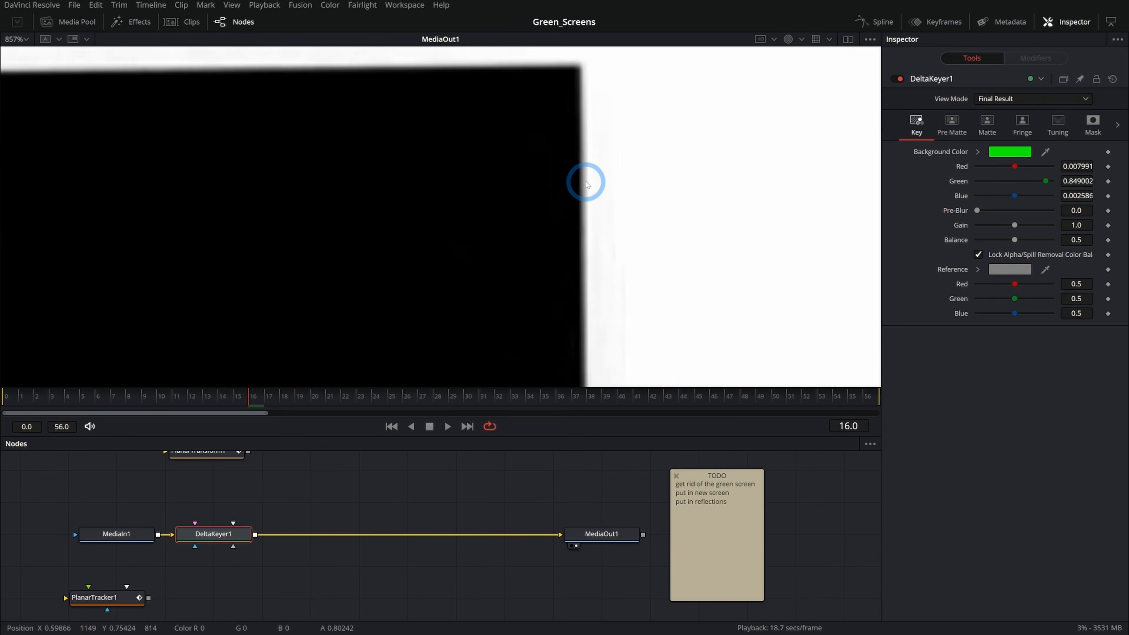
{"action": "left_click", "coordinate": [986, 126]}
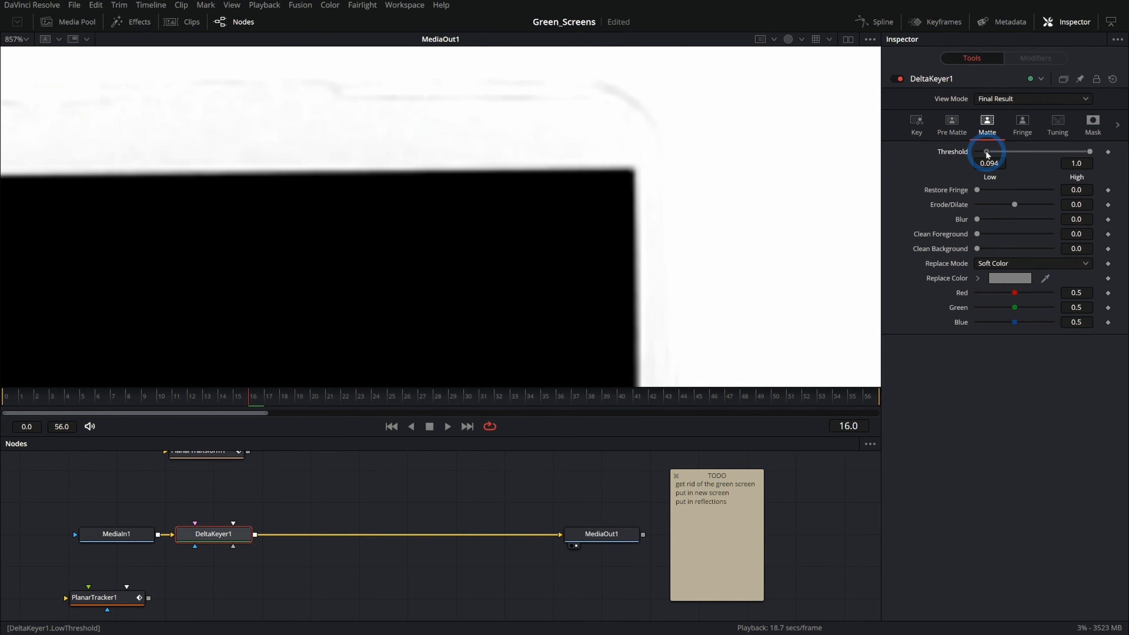
{"action": "left_click_drag", "start_coordinate": [1092, 154], "coordinate": [1090, 153]}
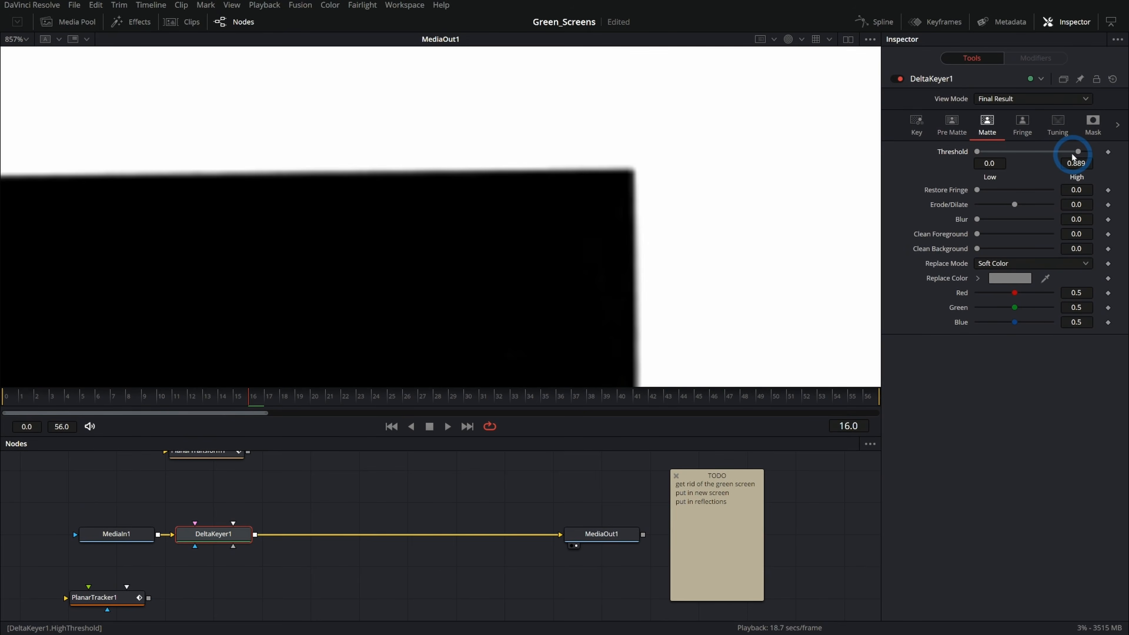
Examine the cleaned matte around the phone and thumb, then restore the color display and inspect the keyed edges
{"action": "scroll", "coordinate": [685, 293], "scroll_direction": "down", "scroll_amount": 2}
{"action": "left_click_drag", "start_coordinate": [688, 313], "coordinate": [585, 127]}
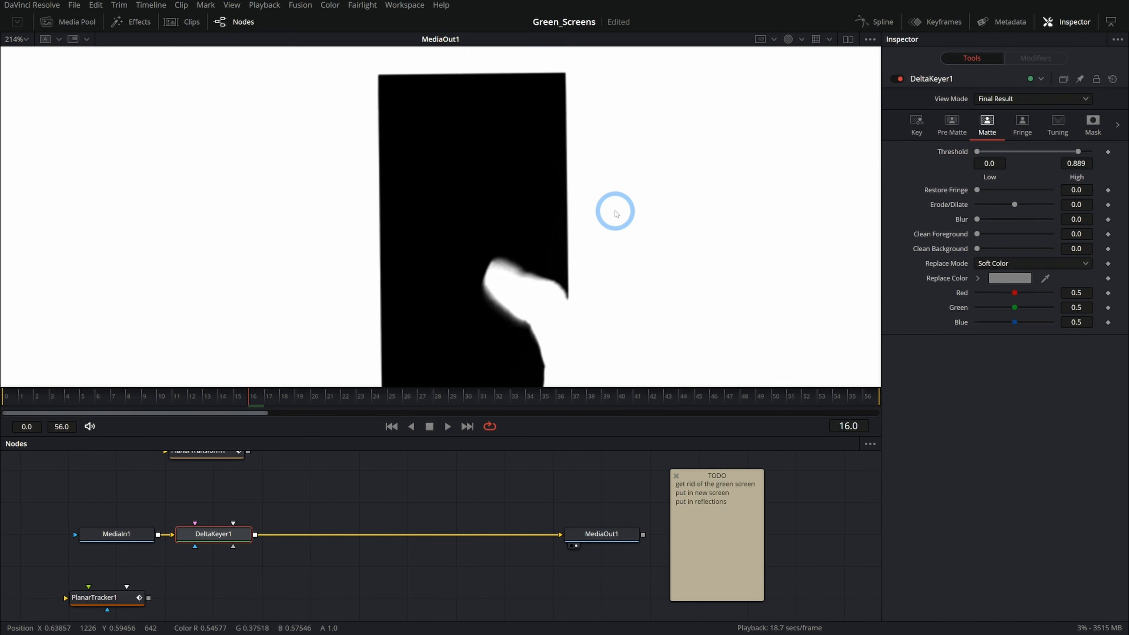
{"action": "left_click_drag", "start_coordinate": [617, 214], "coordinate": [479, 35]}
{"action": "left_click_drag", "start_coordinate": [412, 202], "coordinate": [542, 290]}
{"action": "left_click_drag", "start_coordinate": [620, 169], "coordinate": [583, 230]}
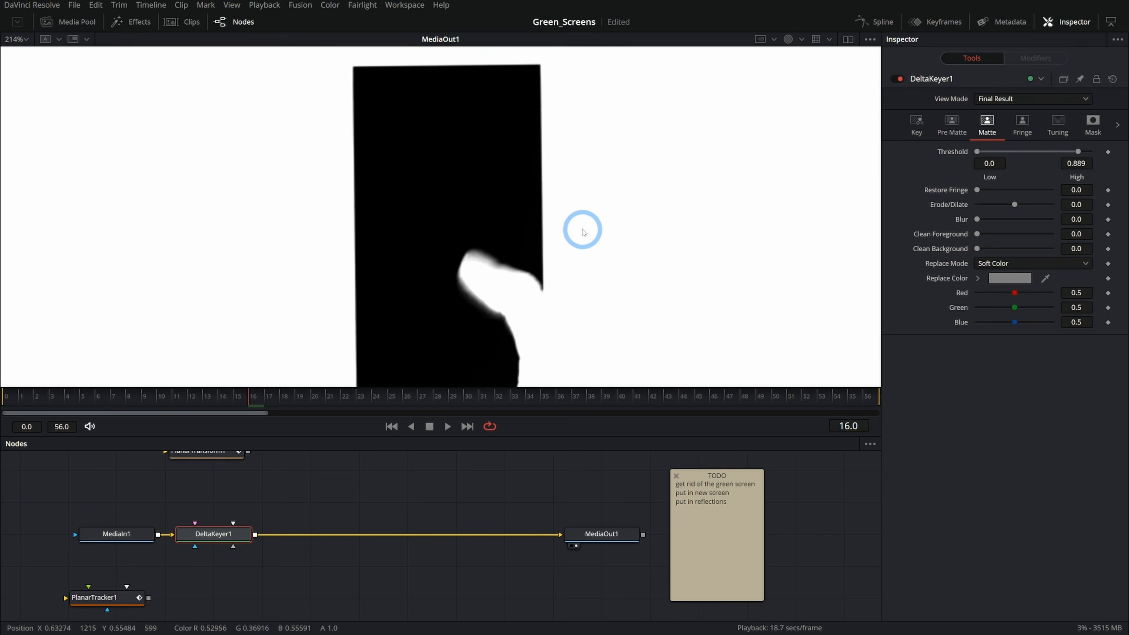
{"action": "scroll", "coordinate": [582, 231], "scroll_direction": "down", "scroll_amount": 2}
{"action": "key", "text": "c"}
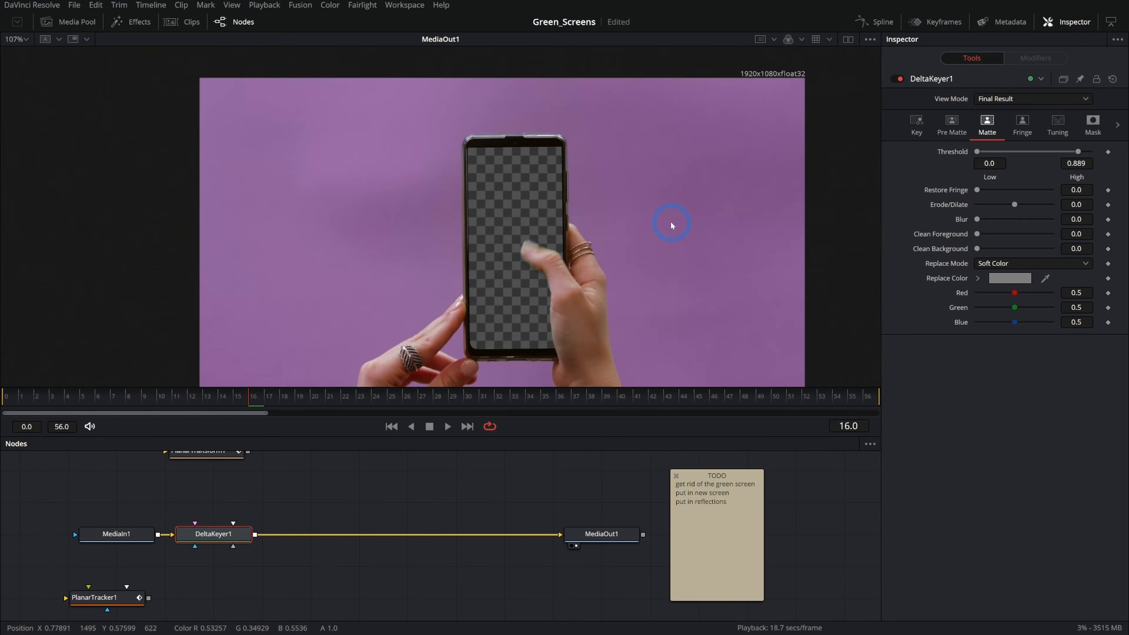
{"action": "left_click_drag", "start_coordinate": [599, 245], "coordinate": [605, 205]}
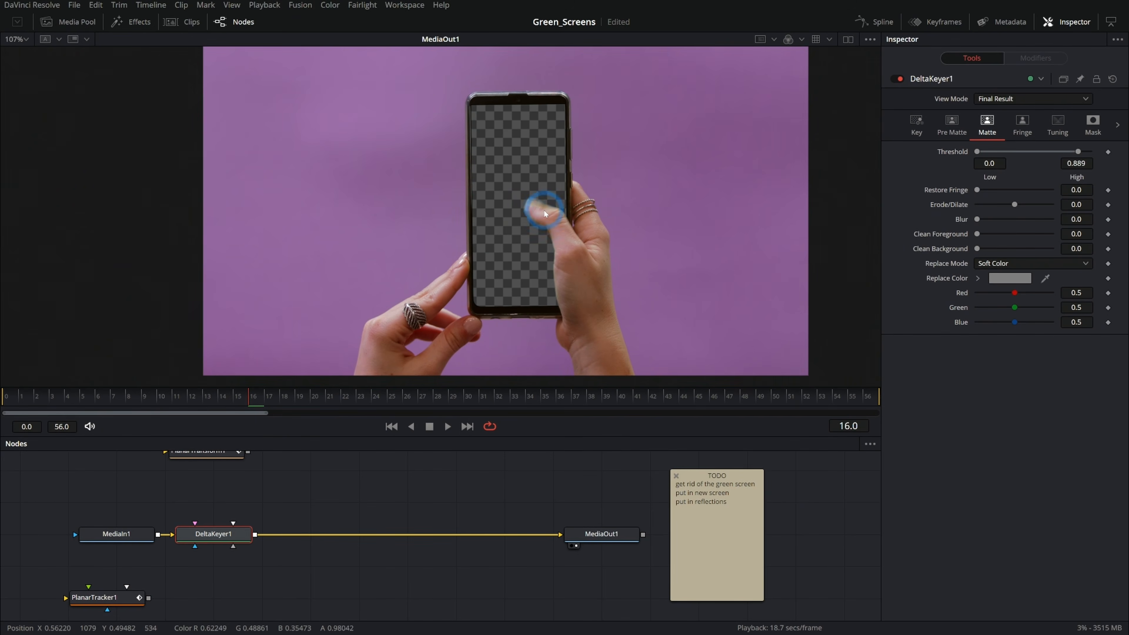
{"action": "scroll", "coordinate": [544, 210], "scroll_direction": "up", "scroll_amount": 4}
{"action": "scroll", "coordinate": [547, 210], "scroll_direction": "down", "scroll_amount": 2}
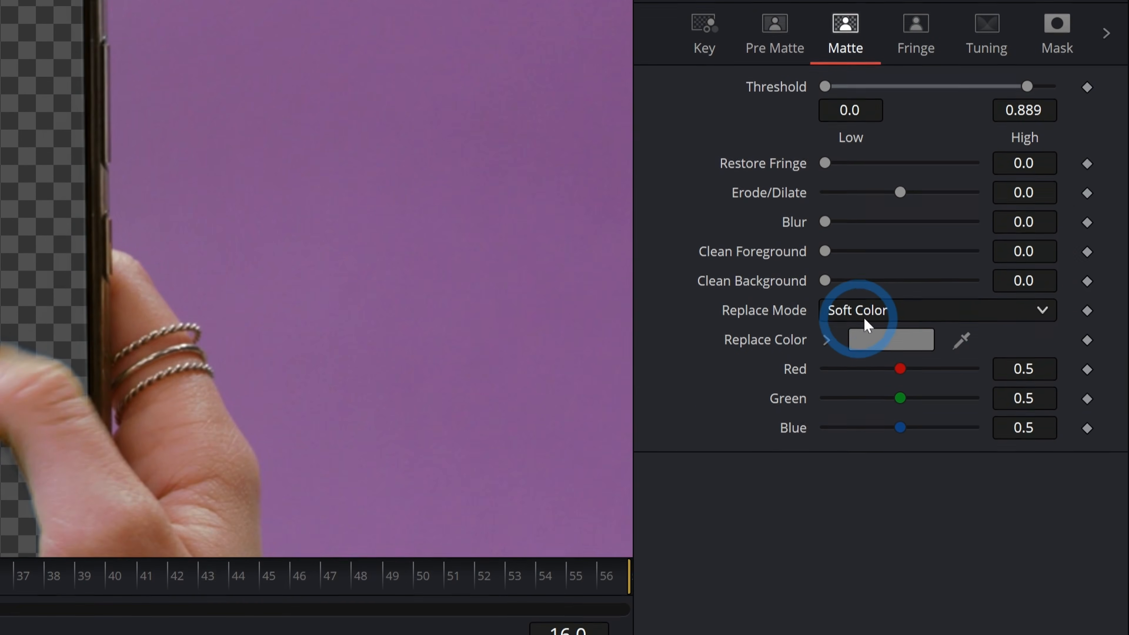
Set both the Delta Keyer's matte Replace Mode and its Solid Replace Mode to Source
{"action": "left_click", "coordinate": [876, 322]}
{"action": "left_click", "coordinate": [879, 371]}
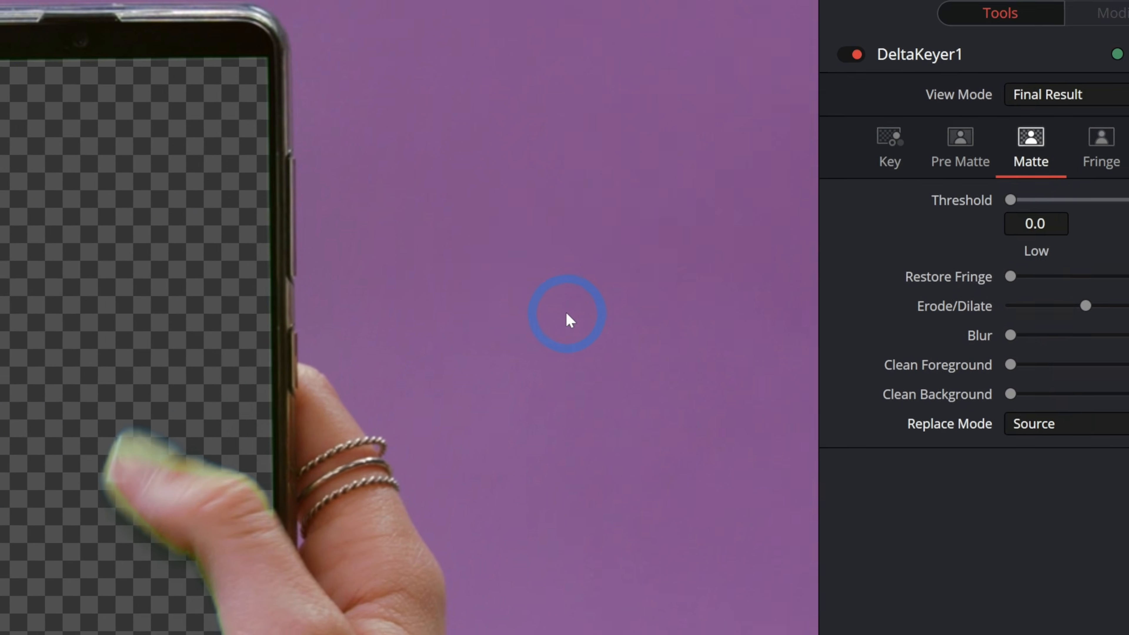
{"action": "left_click", "coordinate": [1056, 258]}
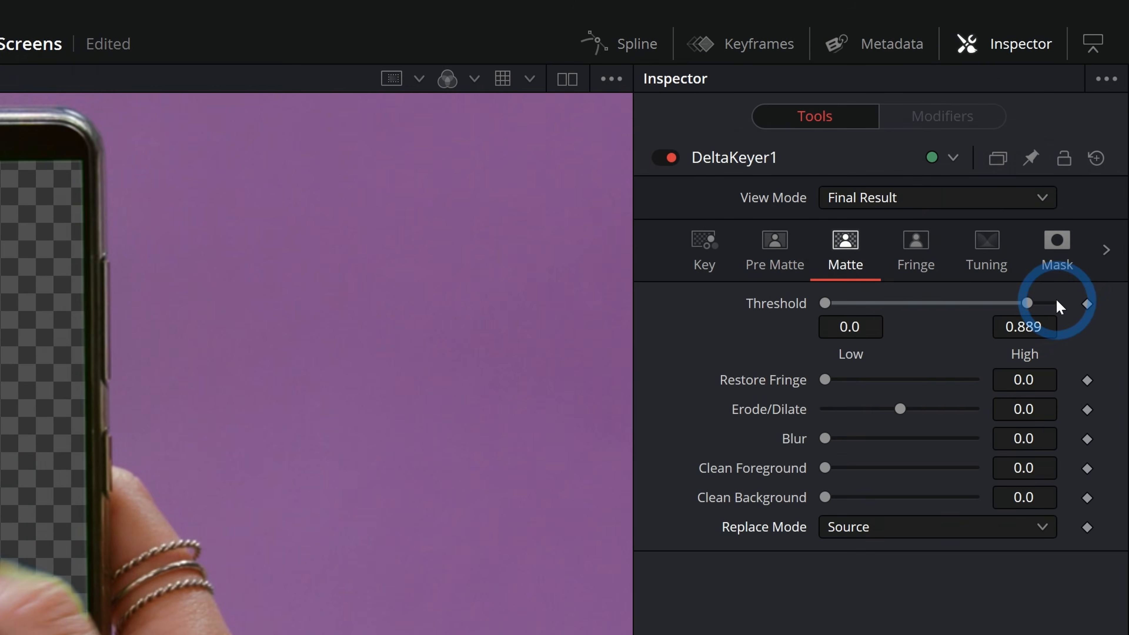
{"action": "left_click", "coordinate": [900, 306]}
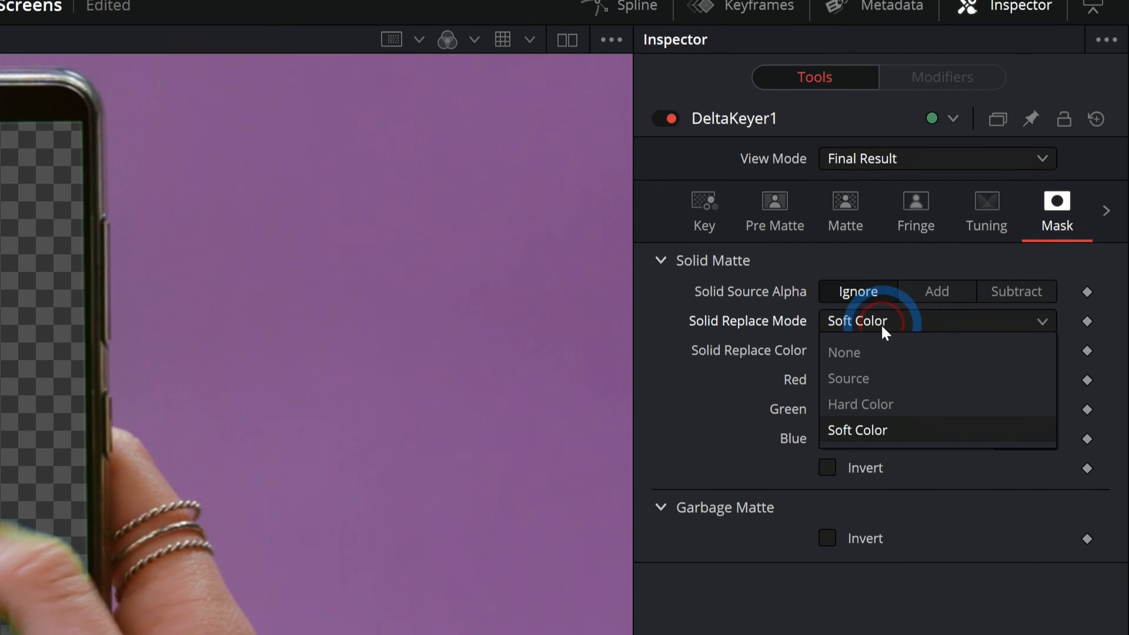
{"action": "left_click", "coordinate": [879, 383]}
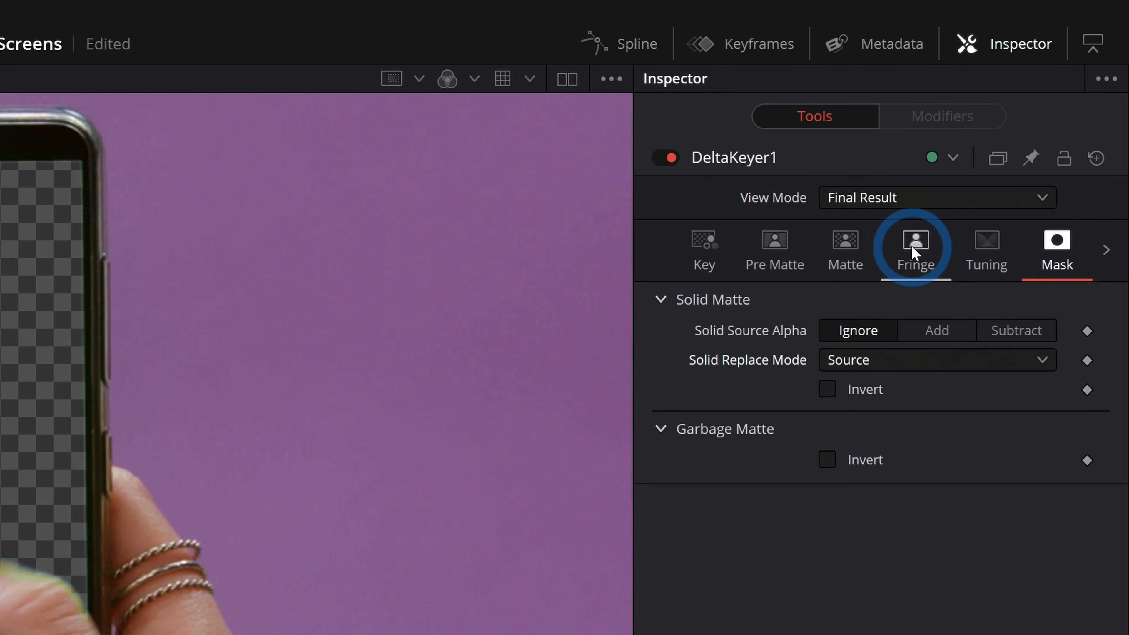
Set the Delta Keyer's fringe Spill Method to Well Done and check the thumb's edges
{"action": "left_click", "coordinate": [915, 251]}
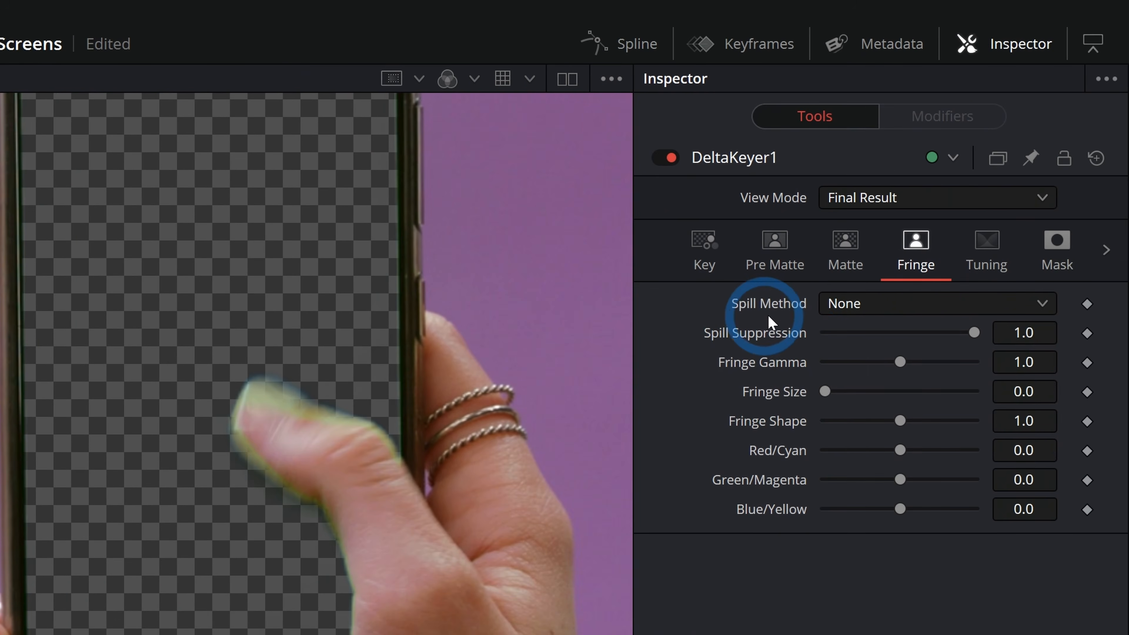
{"action": "left_click", "coordinate": [847, 304]}
{"action": "left_click", "coordinate": [868, 411]}
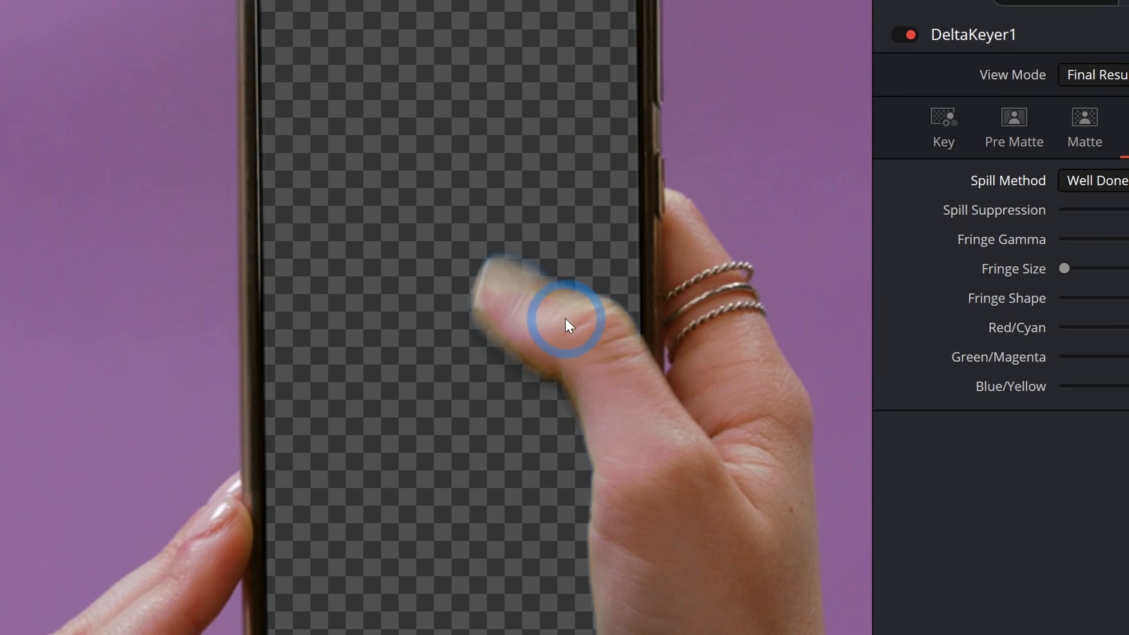
{"action": "left_click_drag", "start_coordinate": [974, 319], "coordinate": [949, 328]}
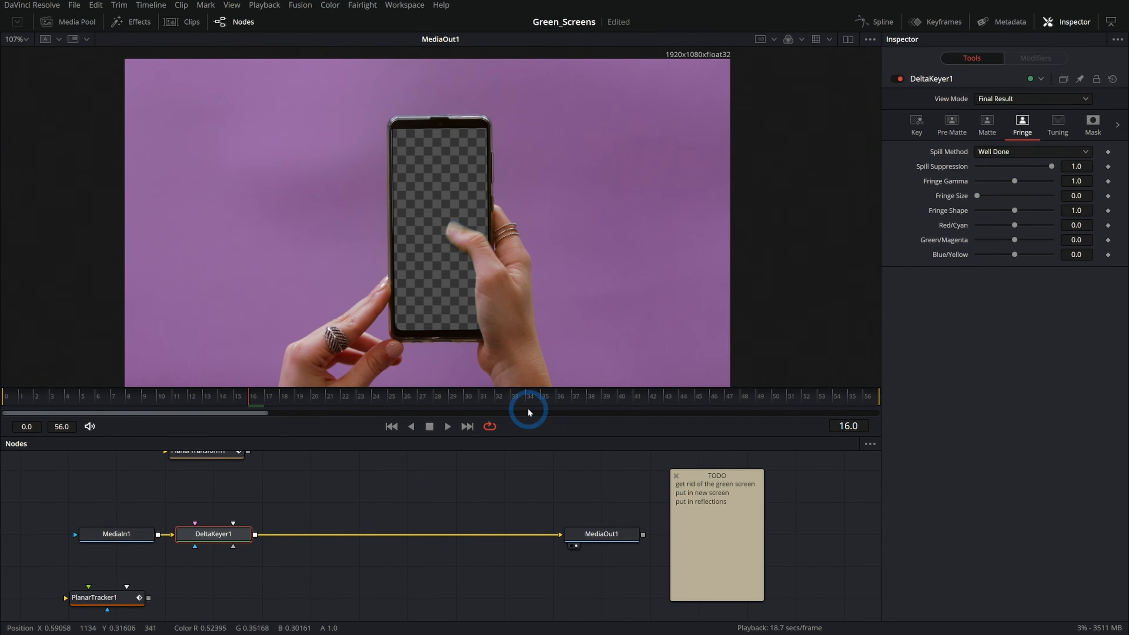
Remove the "get rid of the green screen" line from the TODO note
{"action": "left_click", "coordinate": [687, 497]}
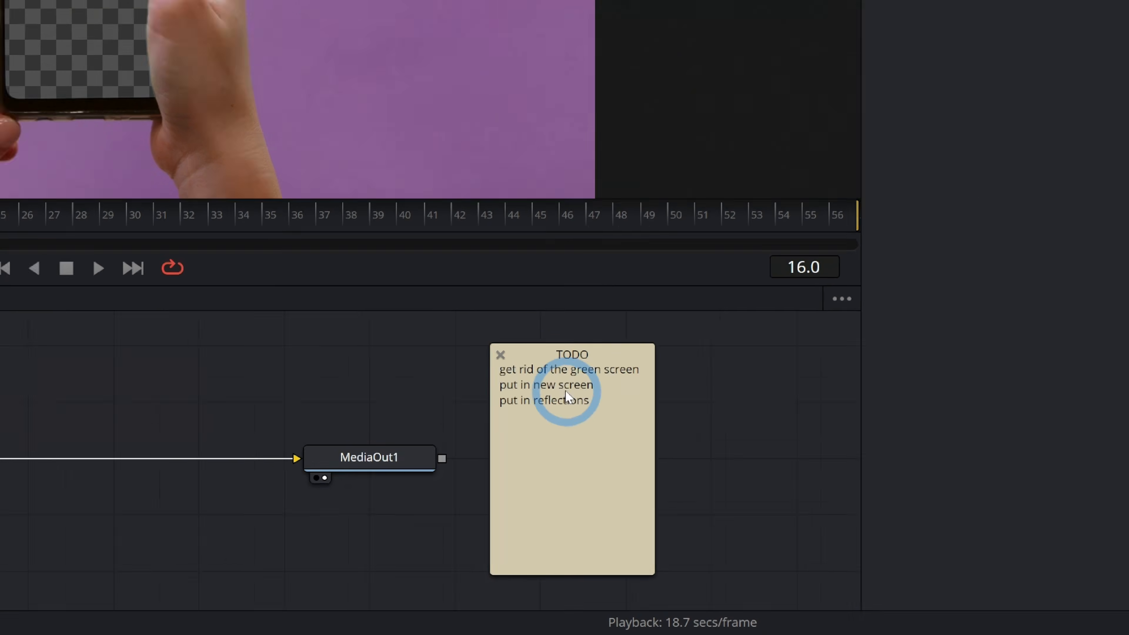
{"action": "triple_click", "coordinate": [551, 366]}
{"action": "key", "text": "BackSpace"}
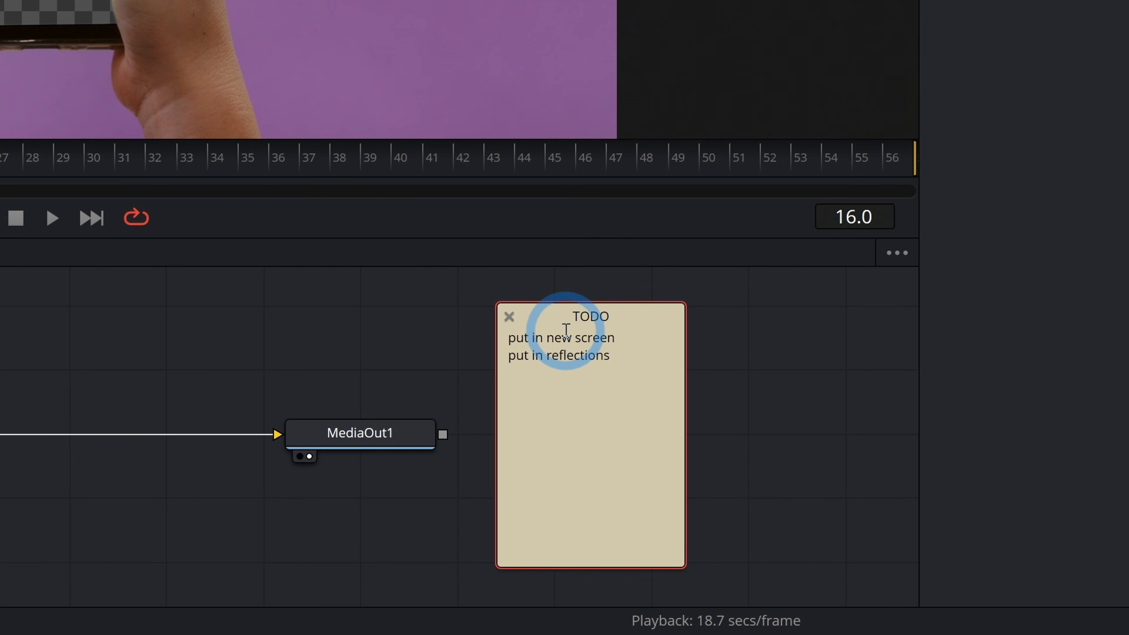
{"action": "left_click", "coordinate": [351, 329]}
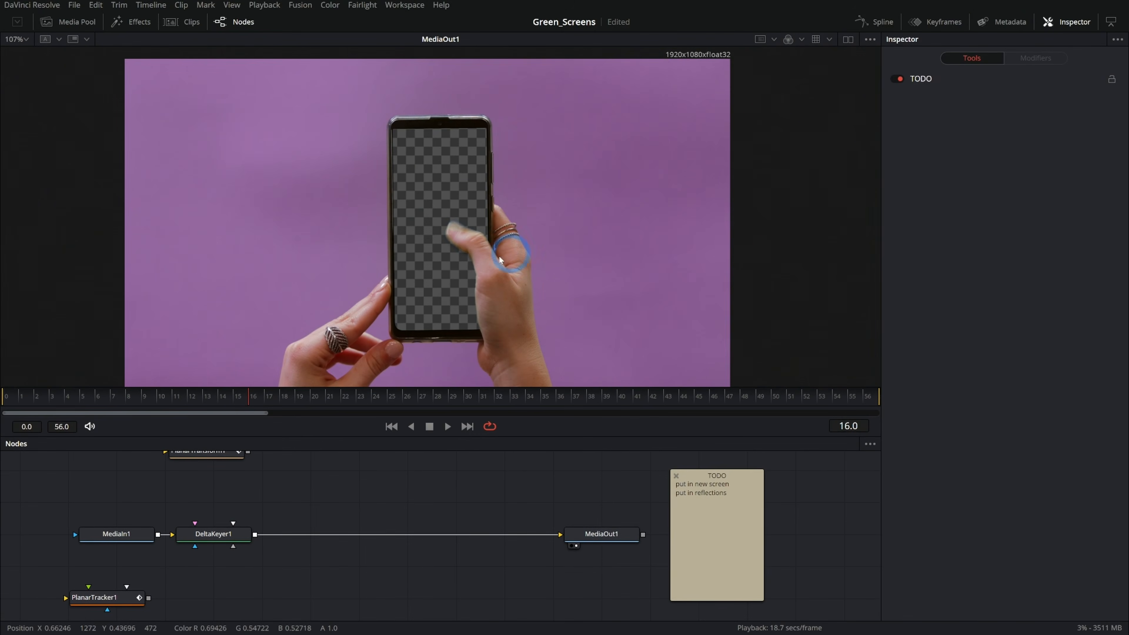
Add the kitten image from the Media Pool to the node graph above the DeltaKeyer1 connection
{"action": "left_click_drag", "start_coordinate": [407, 470], "coordinate": [463, 473]}
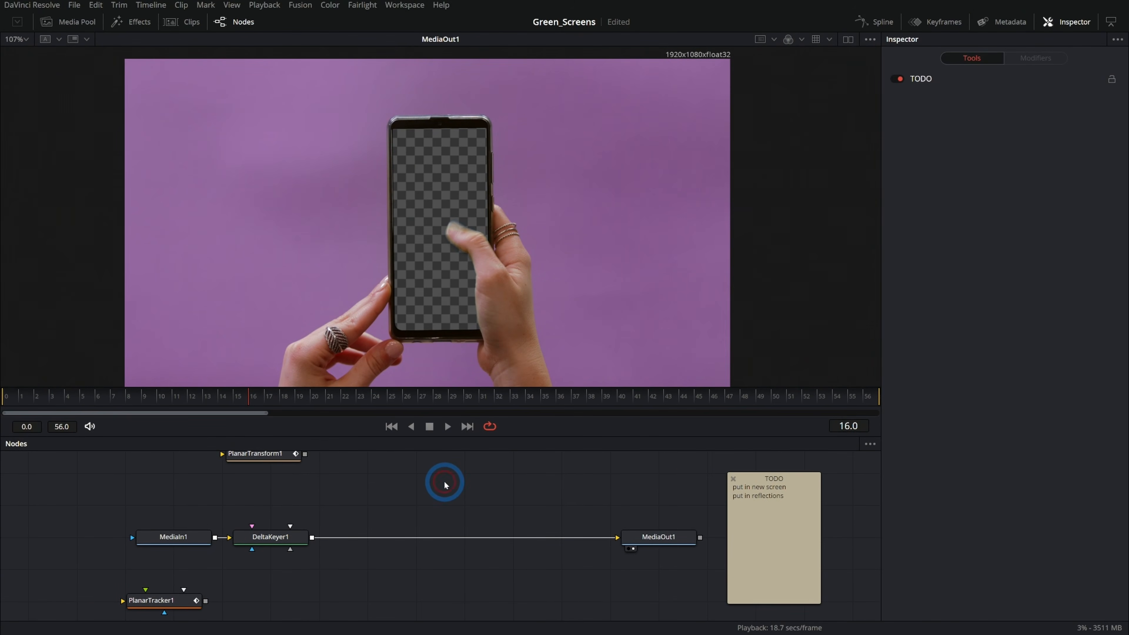
{"action": "left_click", "coordinate": [66, 31]}
{"action": "left_click", "coordinate": [187, 196]}
{"action": "left_click_drag", "start_coordinate": [187, 196], "coordinate": [411, 499]}
{"action": "left_click", "coordinate": [66, 22]}
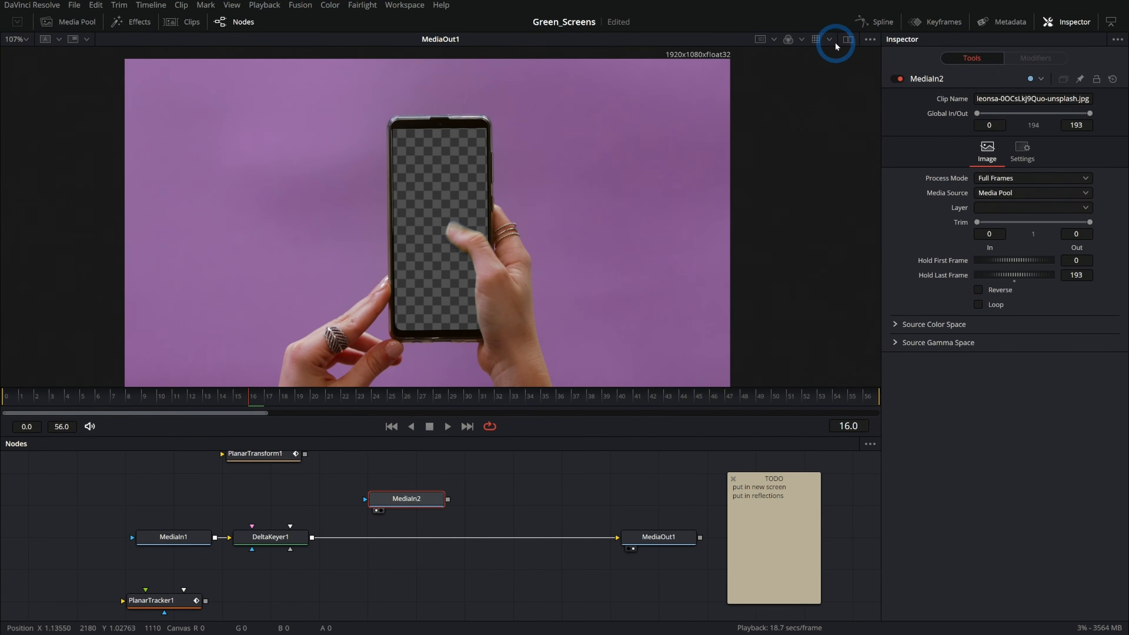
Show two viewers side by side, with the kitten image beside the output, and enlarge the node area
{"action": "left_click", "coordinate": [847, 41]}
{"action": "left_click", "coordinate": [274, 221]}
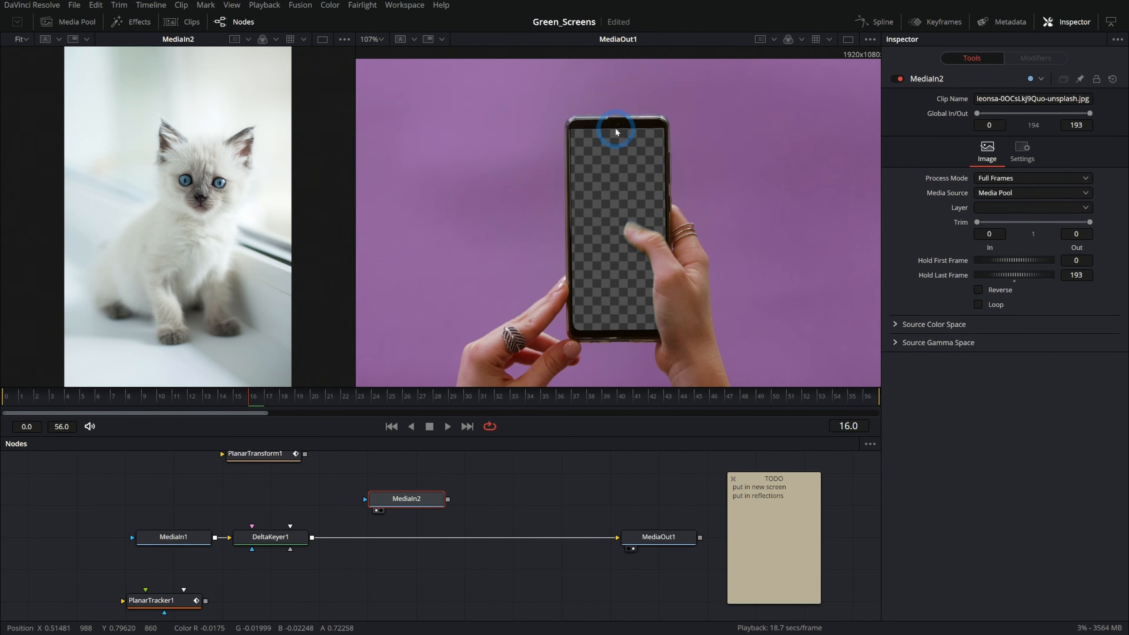
{"action": "left_click_drag", "start_coordinate": [377, 459], "coordinate": [406, 475]}
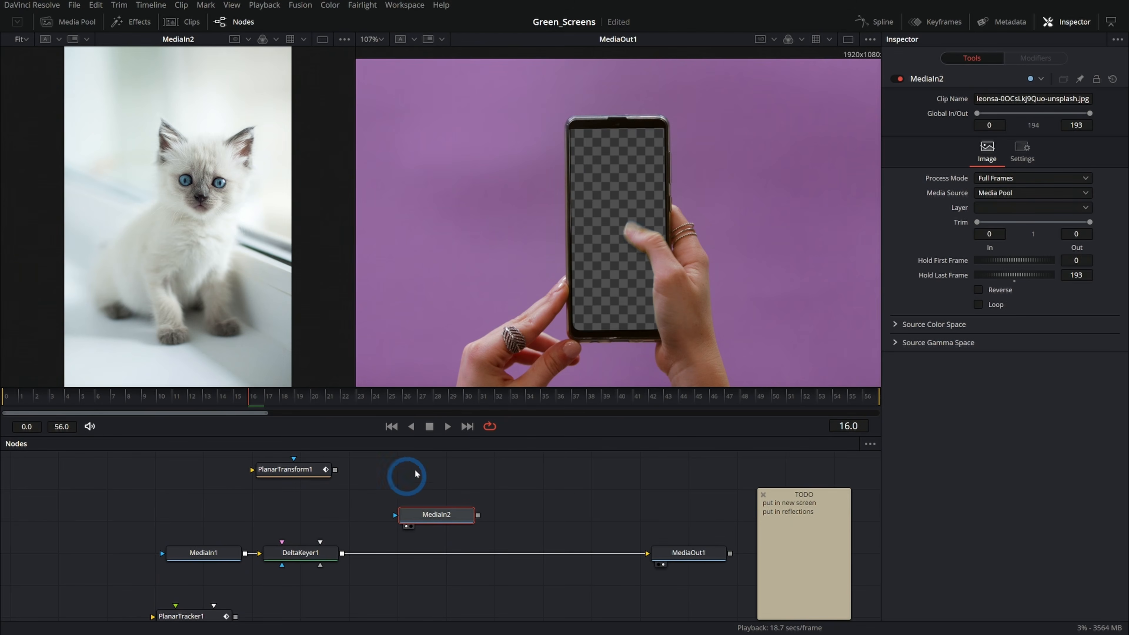
{"action": "left_click_drag", "start_coordinate": [482, 435], "coordinate": [482, 317]}
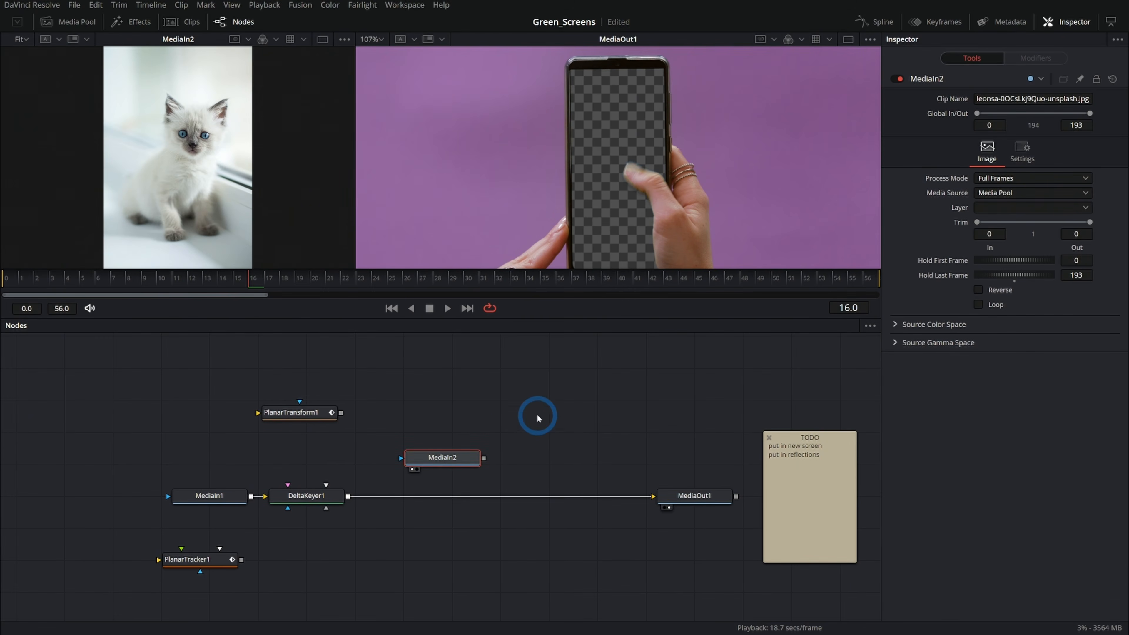
Add a Background node near MediaIn2 and display it in the first viewer
{"action": "key", "text": "shift+space"}
{"action": "type", "text": "delt"}
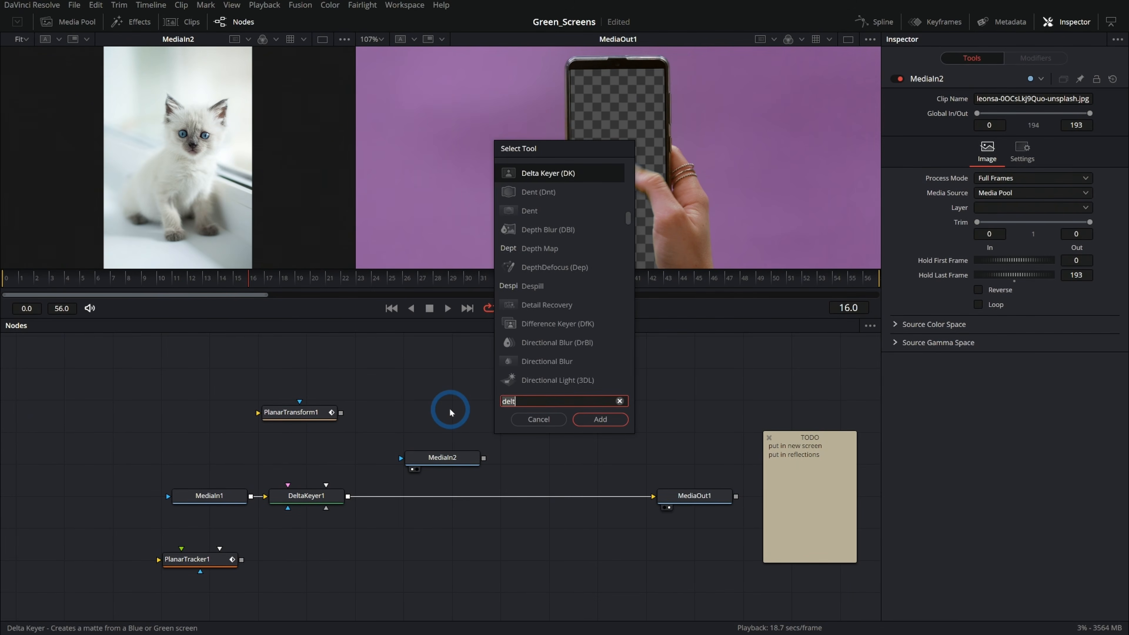
{"action": "type", "text": "bg"}
{"action": "key", "text": "Return"}
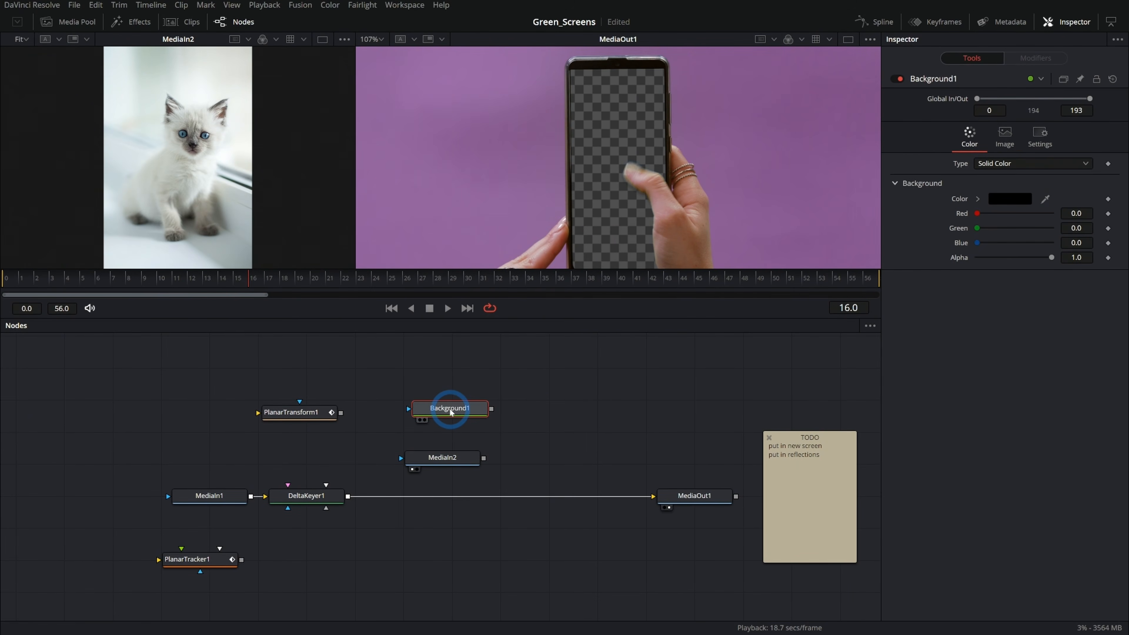
{"action": "key", "text": "1"}
Merge the DeltaKeyer1 output as foreground over Background1 and feed the merge into MediaOut1
{"action": "left_click_drag", "start_coordinate": [479, 405], "coordinate": [108, 454]}
{"action": "left_click_drag", "start_coordinate": [302, 492], "coordinate": [287, 458]}
{"action": "left_click_drag", "start_coordinate": [346, 551], "coordinate": [662, 552]}
{"action": "left_click_drag", "start_coordinate": [333, 464], "coordinate": [358, 429]}
{"action": "left_click_drag", "start_coordinate": [387, 516], "coordinate": [347, 552]}
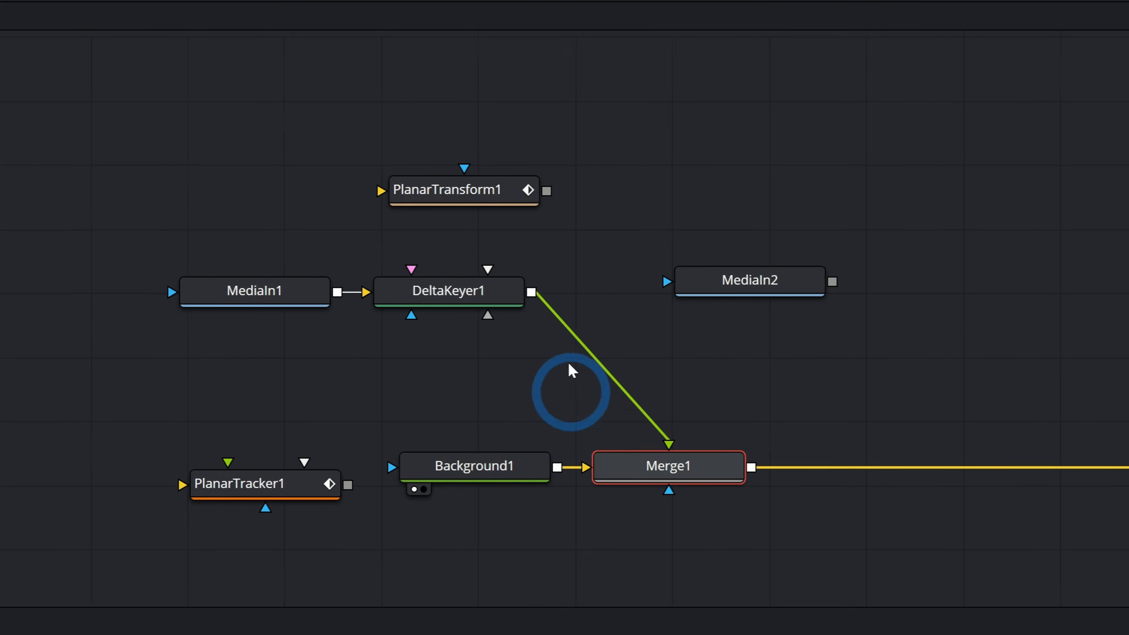
Rearrange the nodes so MediaIn1 and DeltaKeyer1 sit above Merge1, with Merge1 beside MediaOut1
{"action": "left_click_drag", "start_coordinate": [476, 293], "coordinate": [658, 368]}
{"action": "left_click_drag", "start_coordinate": [238, 296], "coordinate": [763, 242]}
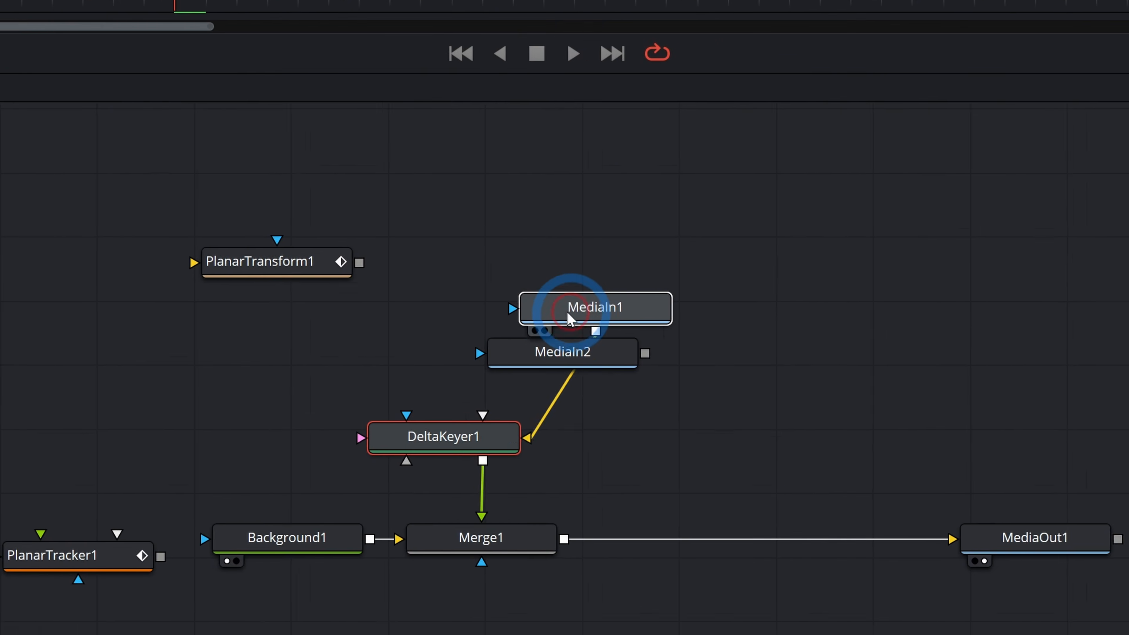
{"action": "left_click_drag", "start_coordinate": [568, 313], "coordinate": [445, 309]}
{"action": "left_click_drag", "start_coordinate": [418, 236], "coordinate": [652, 541]}
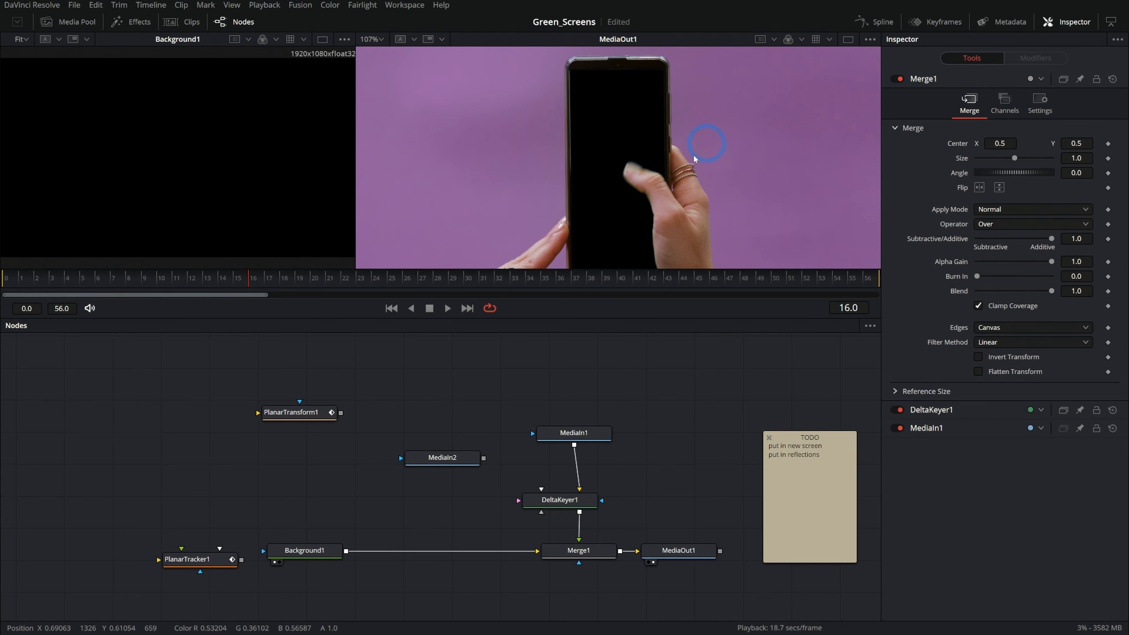
{"action": "scroll", "coordinate": [634, 180], "scroll_direction": "down", "scroll_amount": 3}
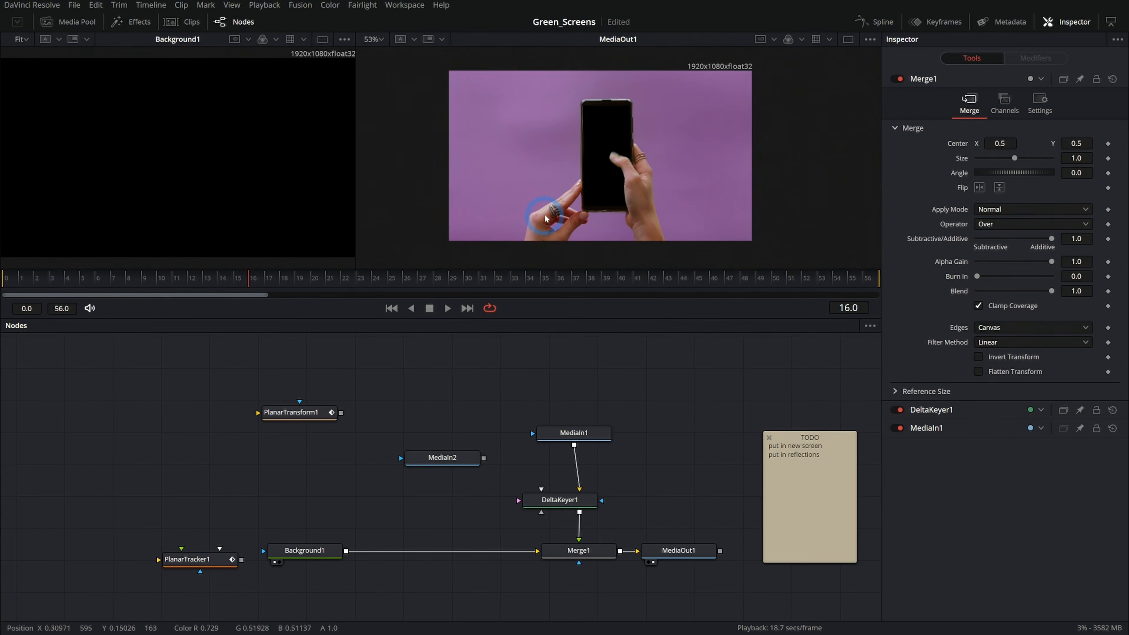
Merge MediaIn2 over Background1 ahead of Merge1, and add a Transform node after MediaIn2
{"action": "left_click_drag", "start_coordinate": [476, 461], "coordinate": [345, 550]}
{"action": "left_click", "coordinate": [437, 448]}
{"action": "key", "text": "shift+space"}
{"action": "type", "text": "bg"}
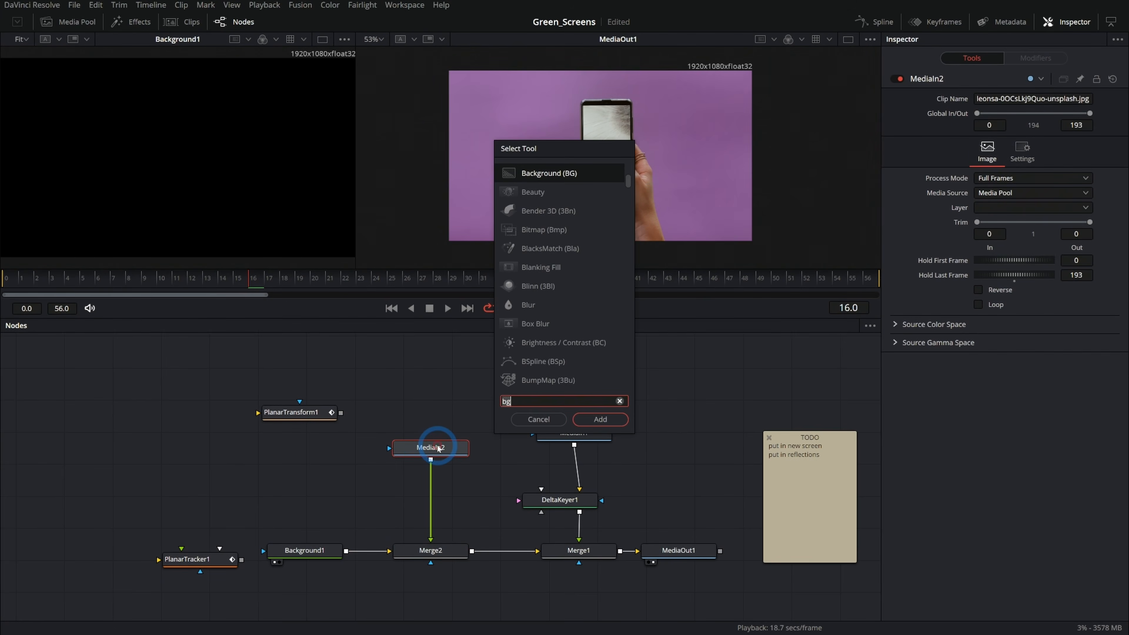
{"action": "key", "text": "BackSpace"}
{"action": "key", "text": "BackSpace"}
{"action": "type", "text": "xf"}
{"action": "key", "text": "Return"}
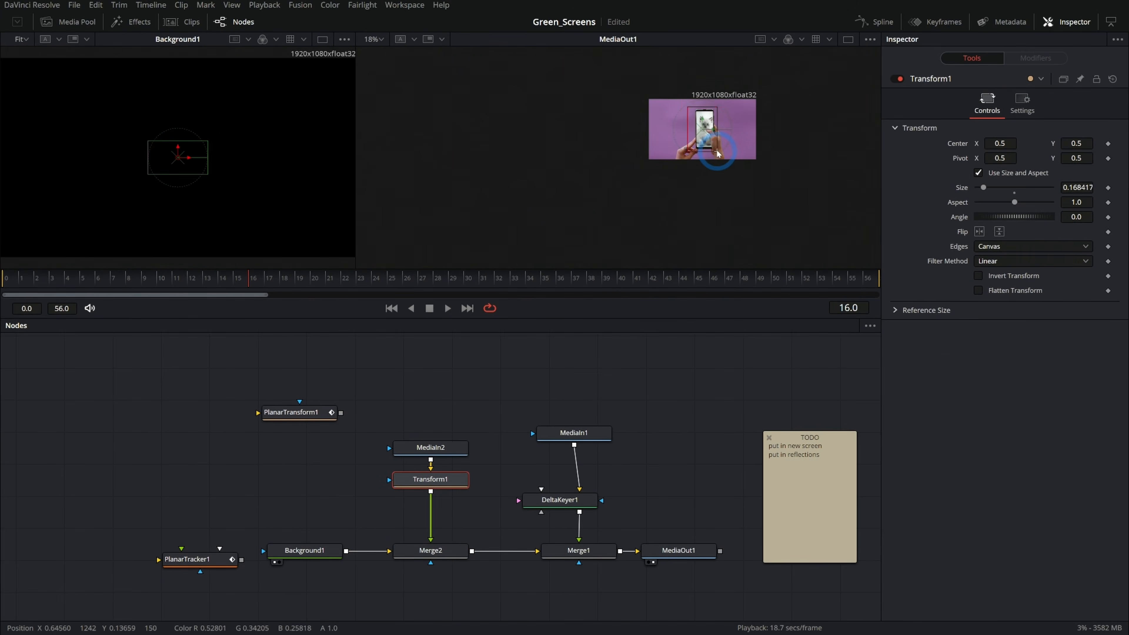
Scale the kitten image to about 0.15 and center it at about 0.5017, 0.5017 to fill the phone screen
{"action": "left_click_drag", "start_coordinate": [707, 230], "coordinate": [704, 226]}
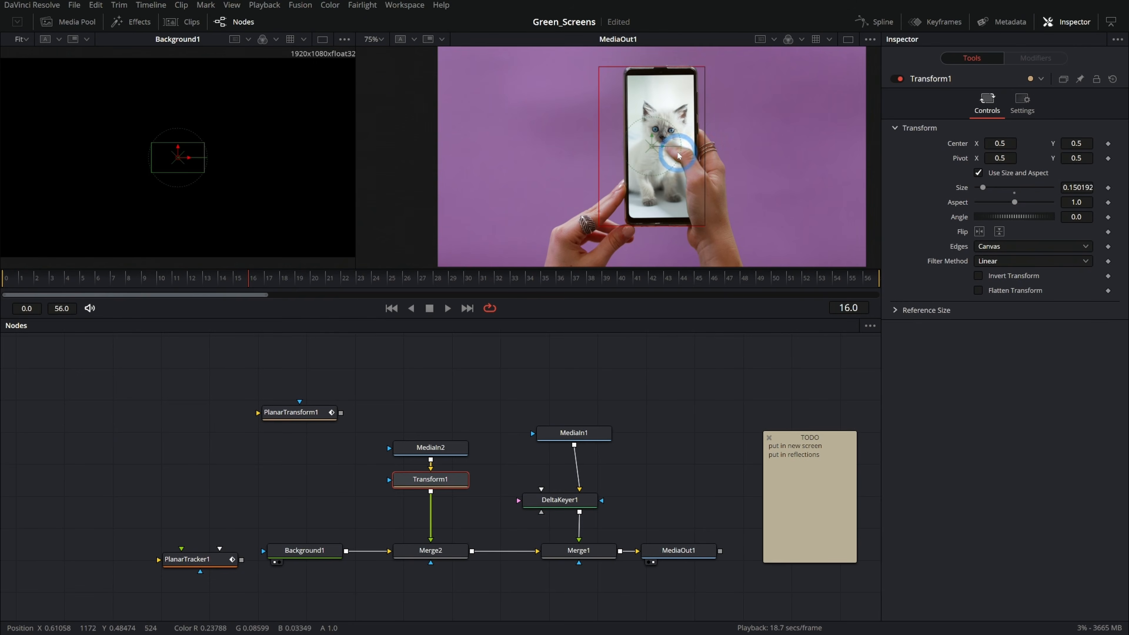
{"action": "left_click_drag", "start_coordinate": [653, 147], "coordinate": [655, 144]}
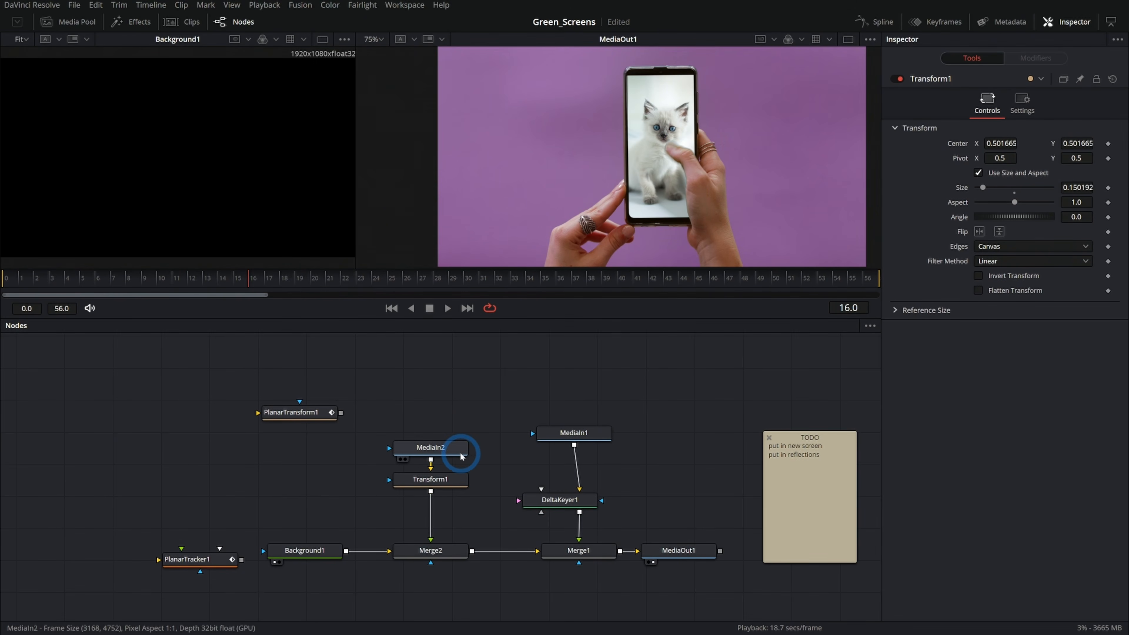
{"action": "left_click_drag", "start_coordinate": [553, 317], "coordinate": [568, 359]}
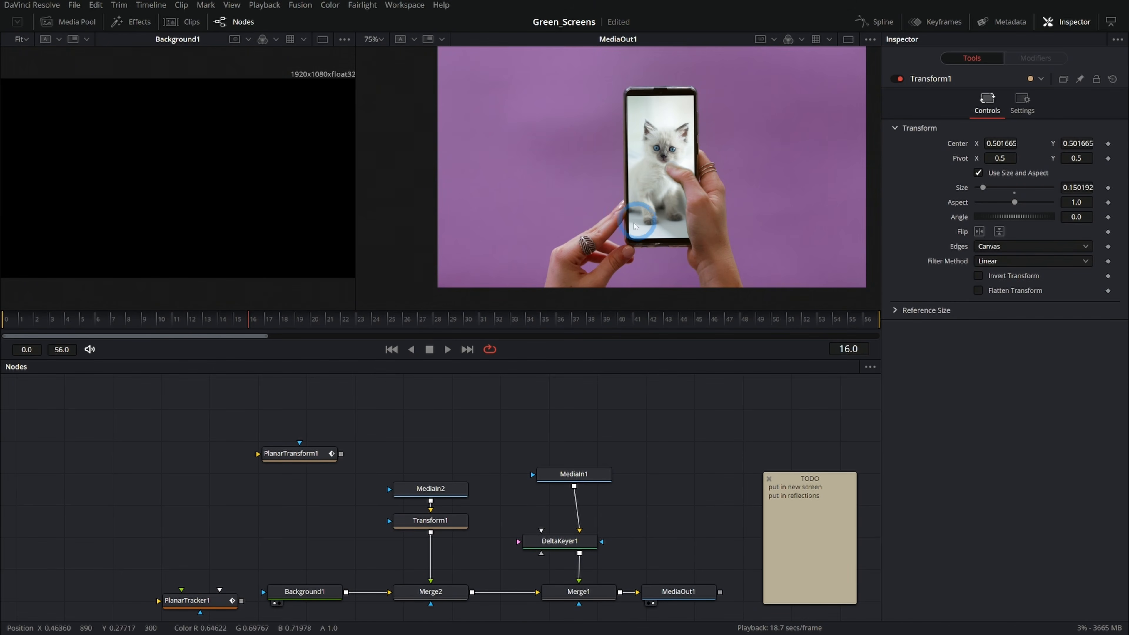
{"action": "scroll", "coordinate": [356, 502], "scroll_direction": "down", "scroll_amount": 2}
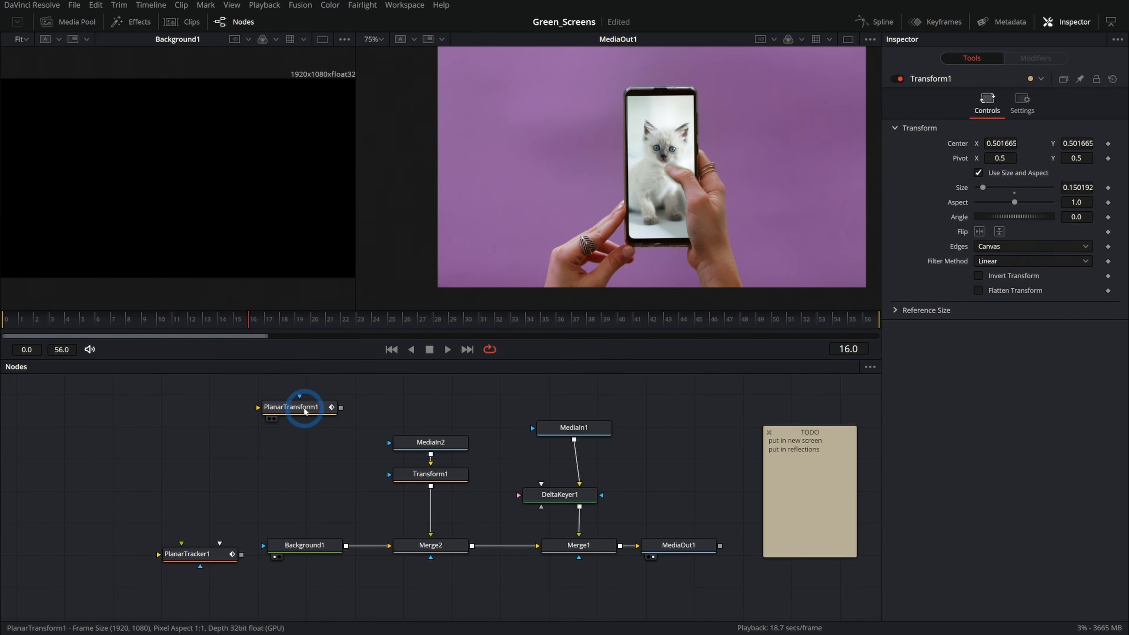
Move PlanarTransform1 closer to the MediaIn2 branch and scrub to frame 15 to check the kitten's position
{"action": "left_click_drag", "start_coordinate": [303, 407], "coordinate": [283, 451]}
{"action": "left_click", "coordinate": [276, 316]}
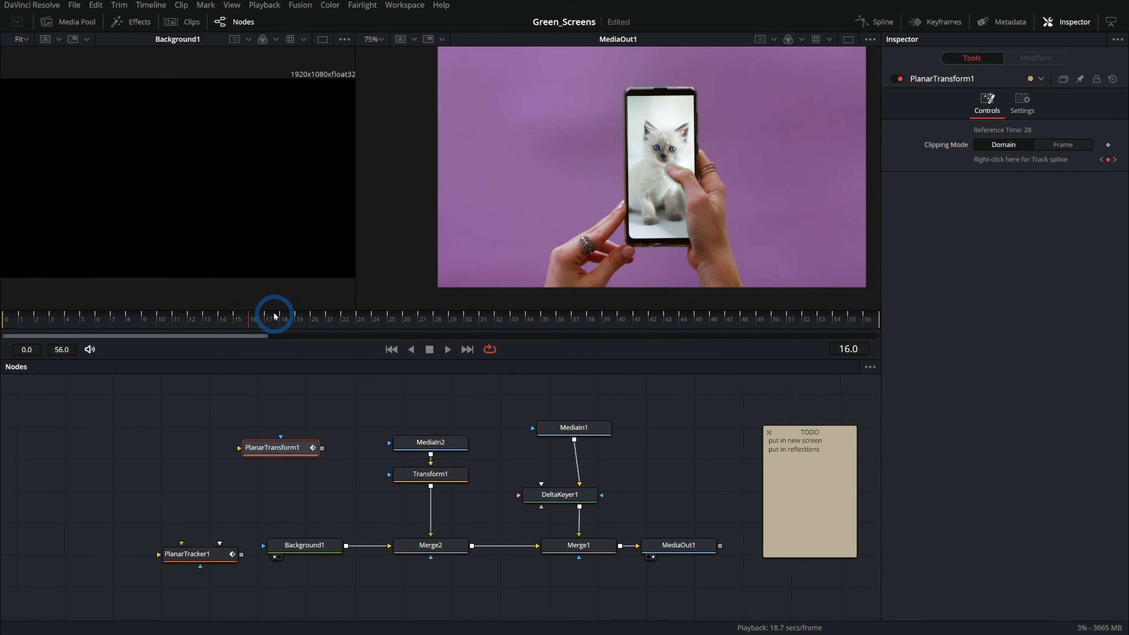
{"action": "left_click_drag", "start_coordinate": [279, 328], "coordinate": [233, 330]}
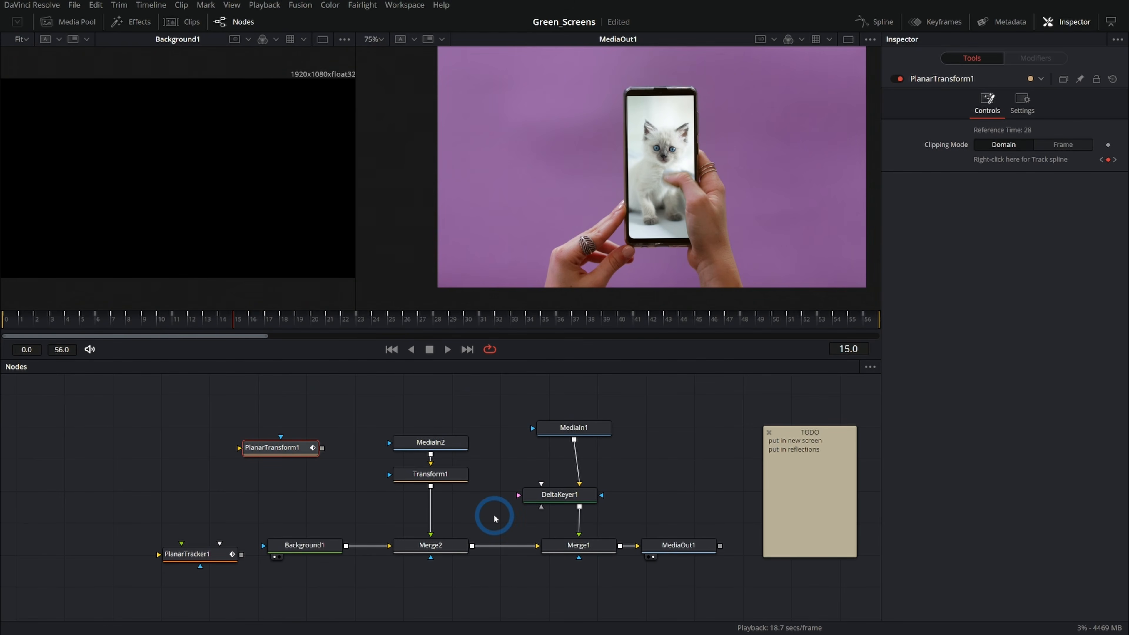
Insert PlanarTransform1 between Transform1 and Merge2, and play back the result to check that the kitten follows the phone
{"action": "left_click_drag", "start_coordinate": [298, 452], "coordinate": [368, 506]}
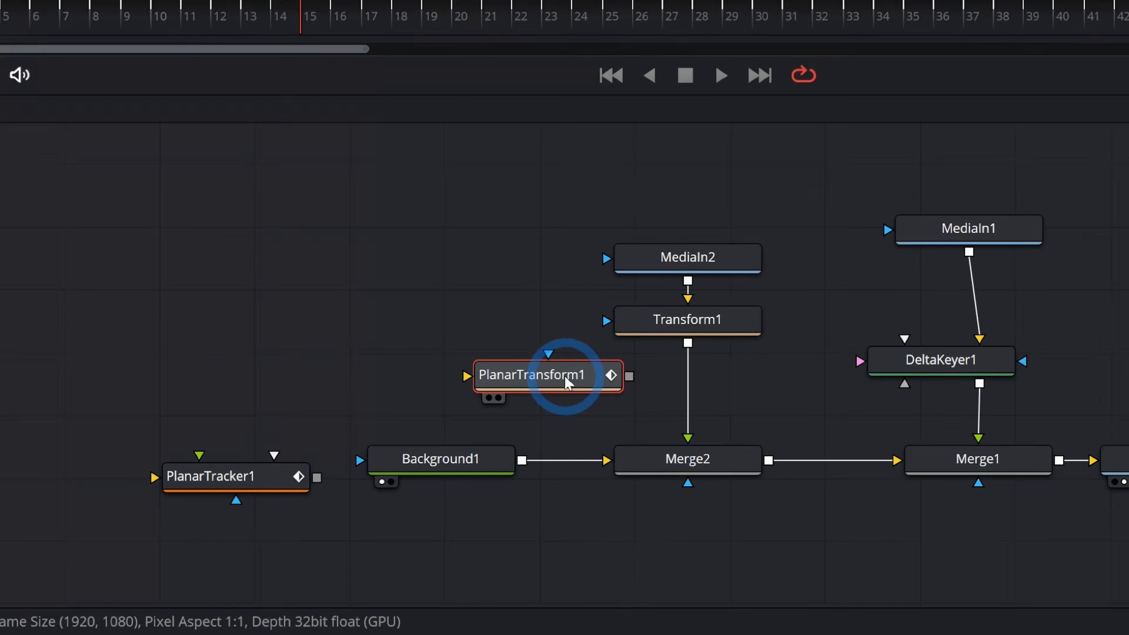
{"action": "left_click_drag", "start_coordinate": [566, 383], "coordinate": [691, 408]}
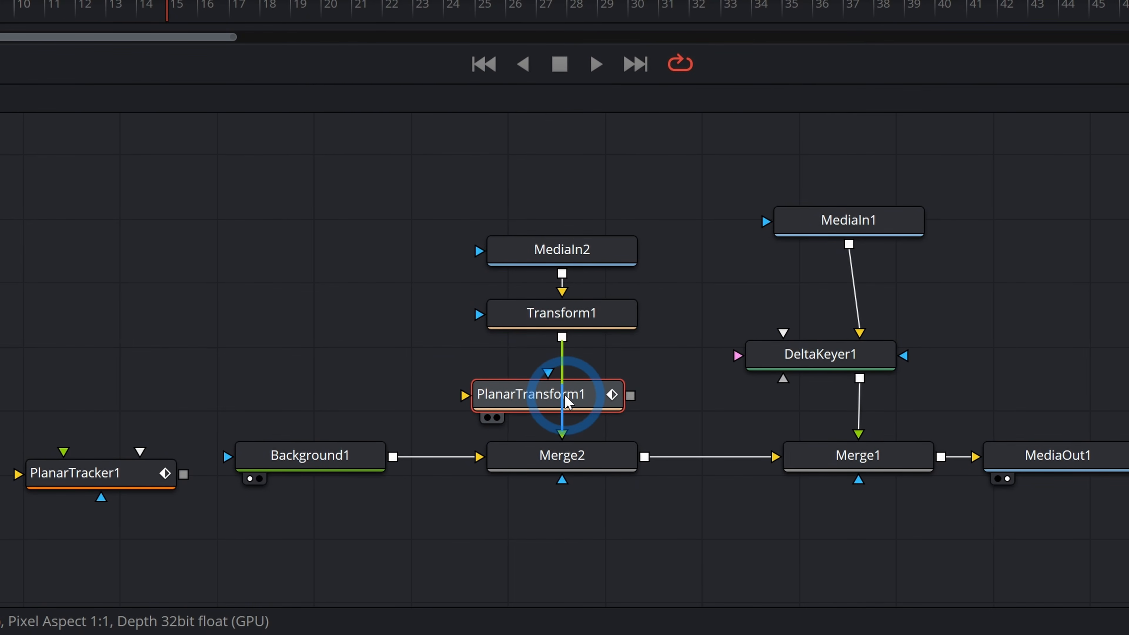
{"action": "left_click_drag", "start_coordinate": [565, 395], "coordinate": [566, 396]}
{"action": "left_click", "coordinate": [689, 19]}
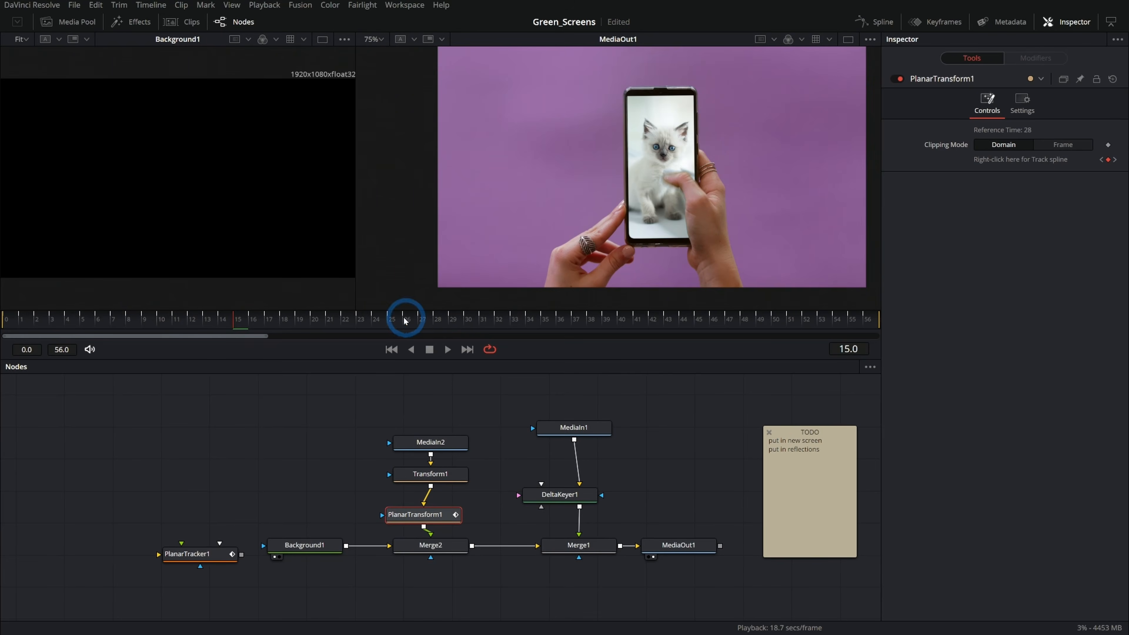
{"action": "left_click_drag", "start_coordinate": [497, 329], "coordinate": [576, 319]}
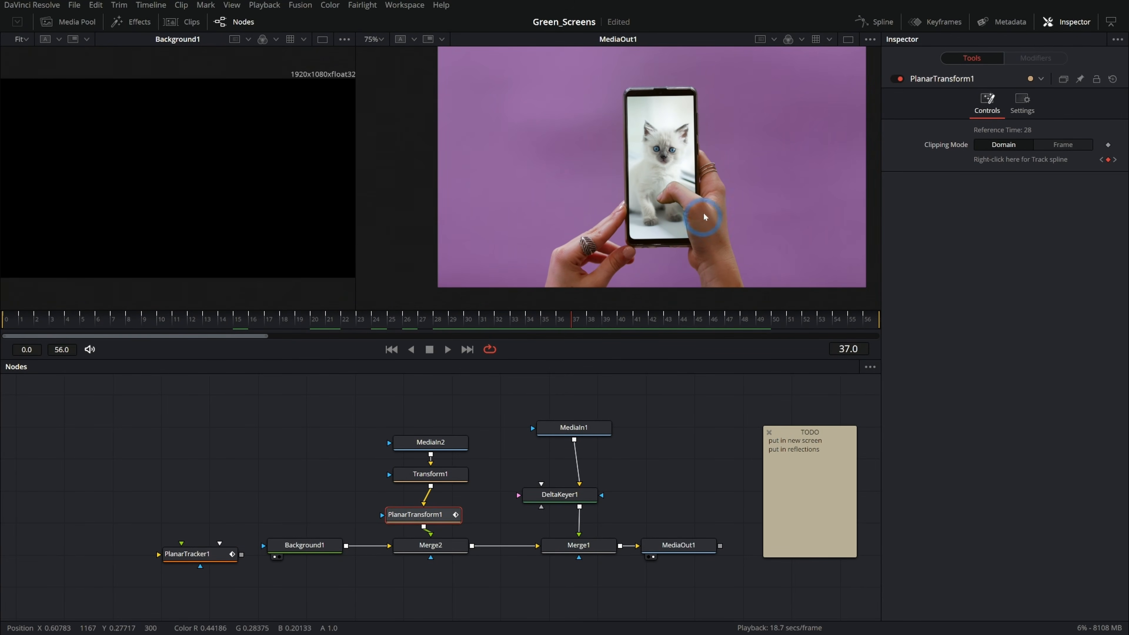
{"action": "scroll", "coordinate": [679, 186], "scroll_direction": "up", "scroll_amount": 4}
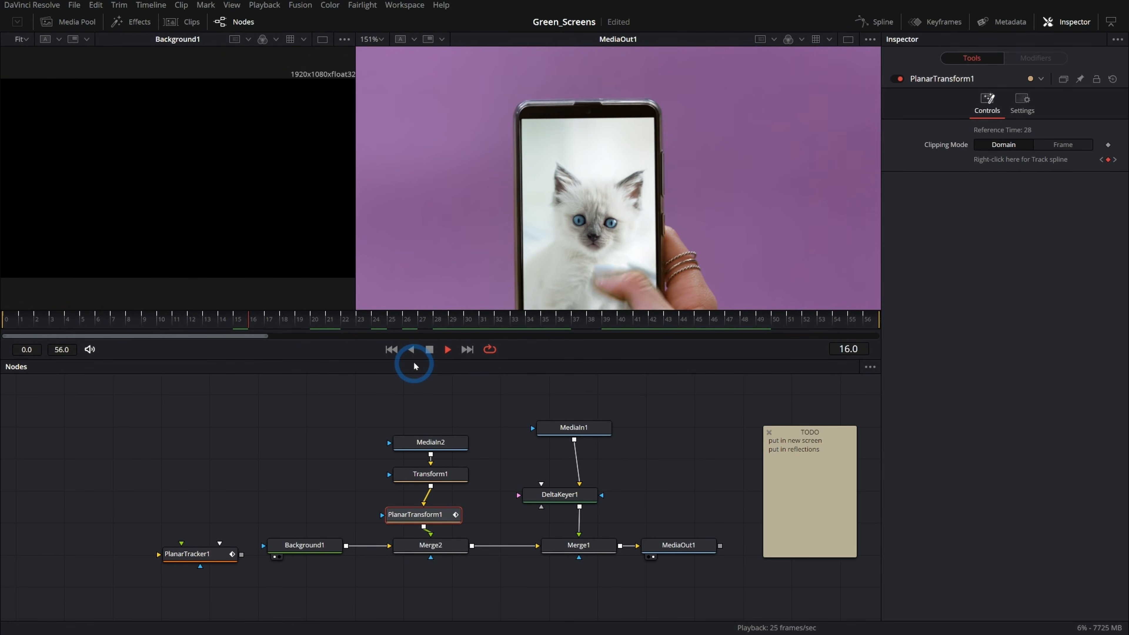
{"action": "left_click", "coordinate": [430, 350]}
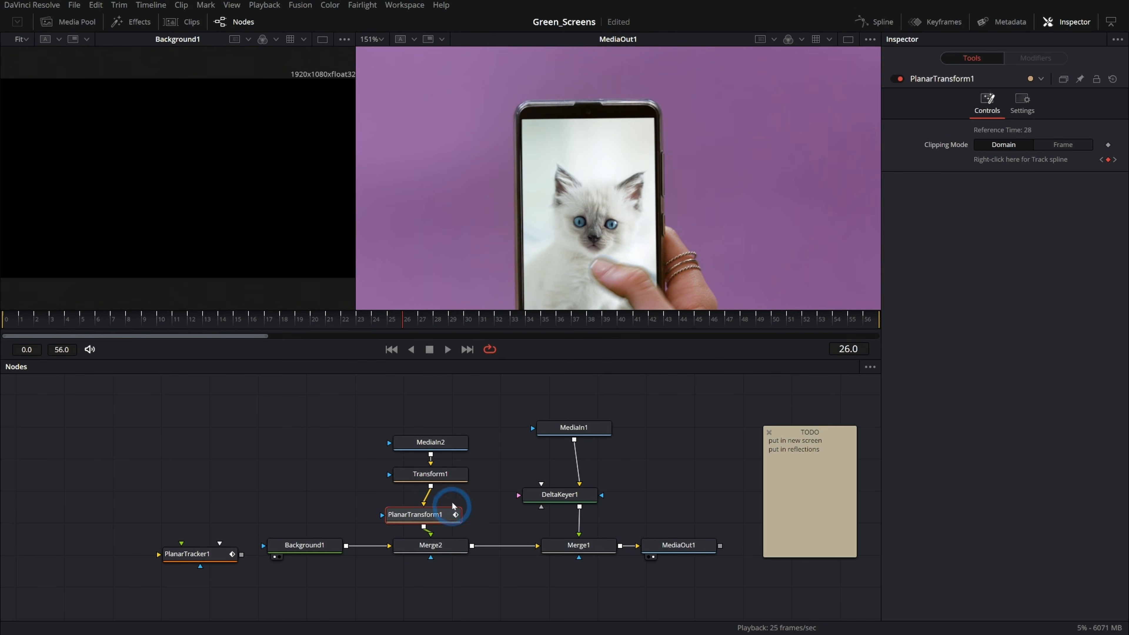
View Transform1 and MediaIn2 separately to compare the kitten image's frame size and sharpness with the composite at frame 26
{"action": "left_click", "coordinate": [458, 476]}
{"action": "key", "text": "1"}
{"action": "left_click_drag", "start_coordinate": [222, 193], "coordinate": [236, 240]}
{"action": "left_click", "coordinate": [647, 192]}
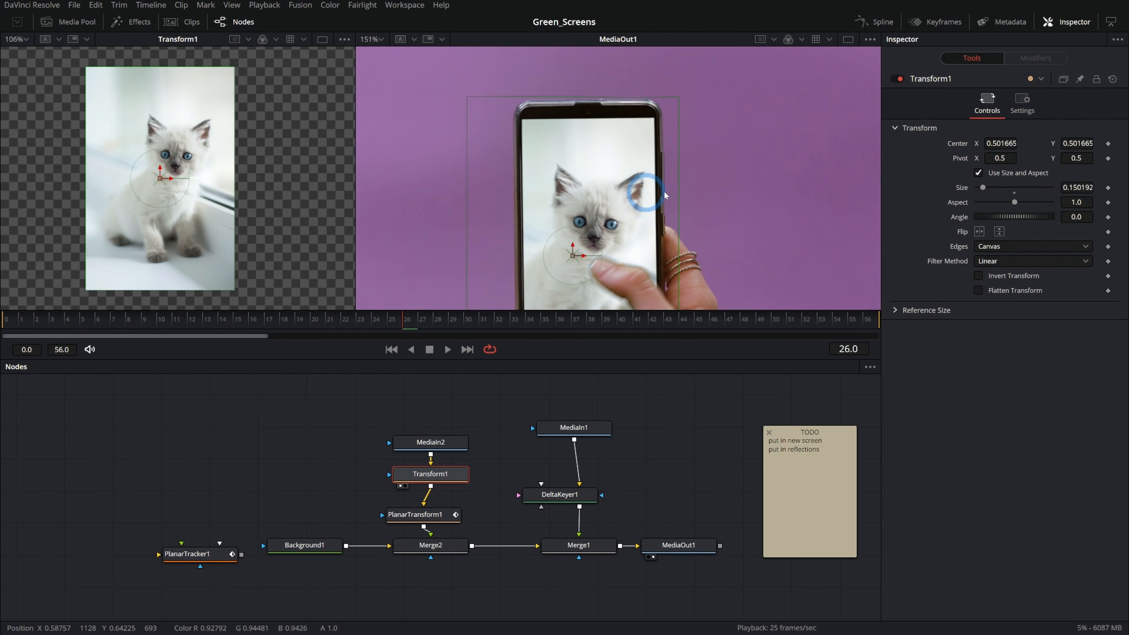
{"action": "left_click_drag", "start_coordinate": [675, 173], "coordinate": [673, 155]}
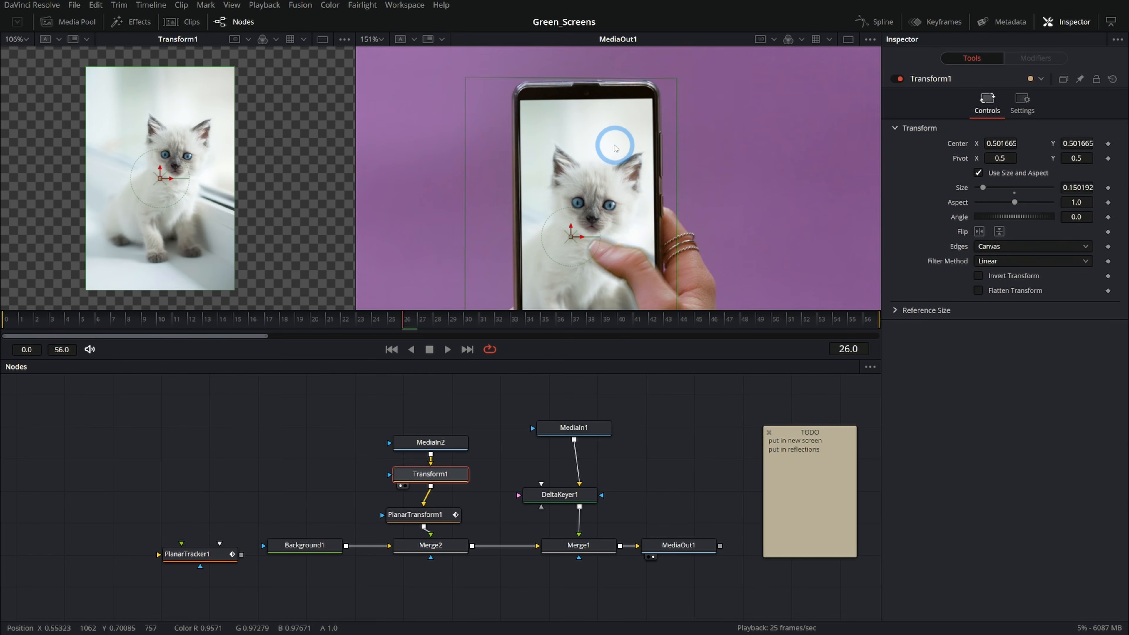
{"action": "scroll", "coordinate": [242, 218], "scroll_direction": "down", "scroll_amount": 10}
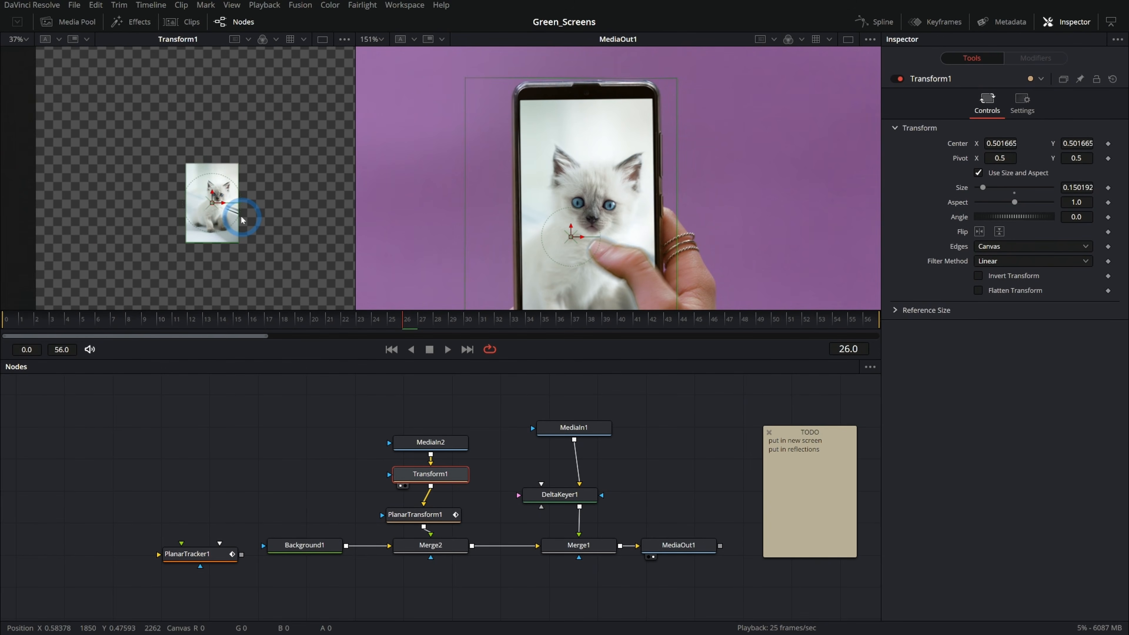
{"action": "left_click", "coordinate": [458, 446]}
{"action": "key", "text": "1"}
{"action": "scroll", "coordinate": [260, 119], "scroll_direction": "up", "scroll_amount": 4}
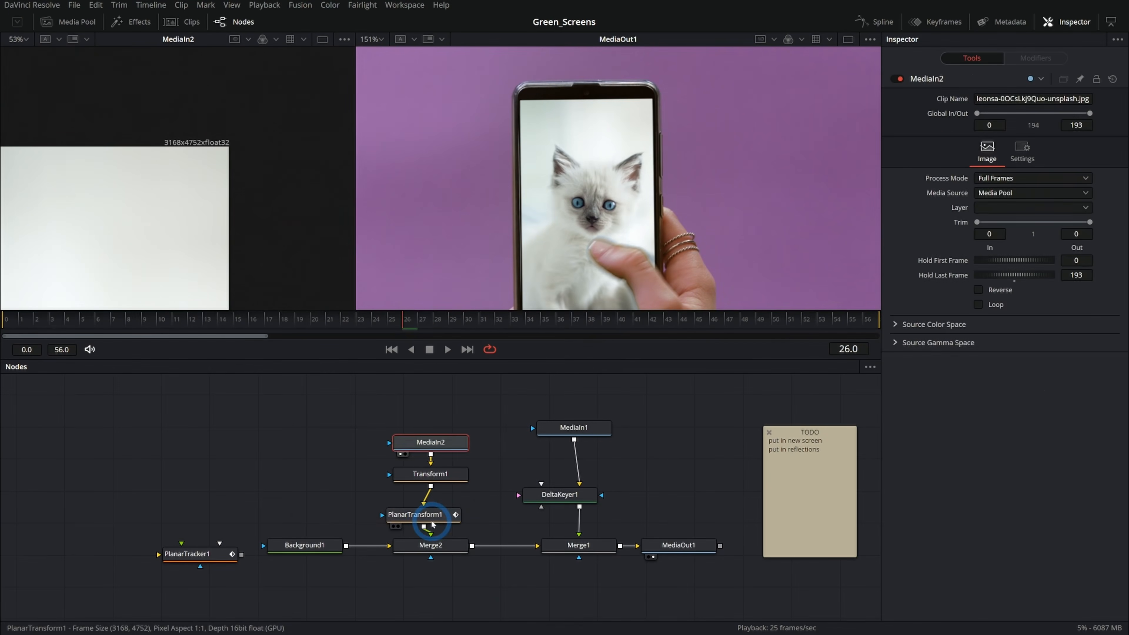
{"action": "left_click", "coordinate": [425, 516]}
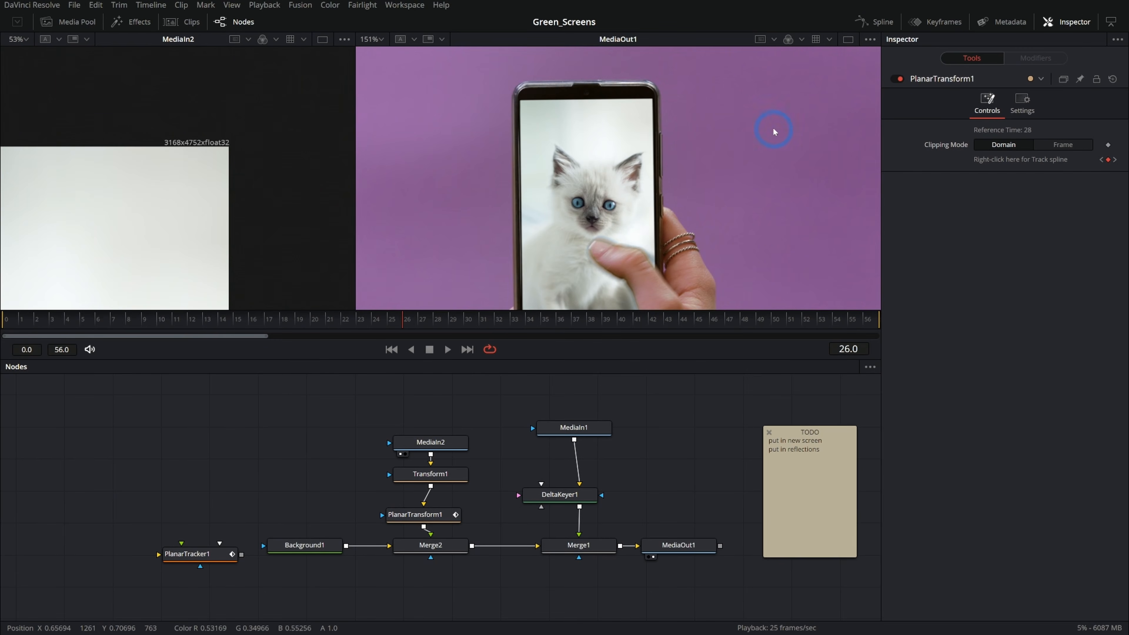
Move MediaIn2 and Transform1 up to make room above PlanarTransform1
{"action": "left_click", "coordinate": [411, 429]}
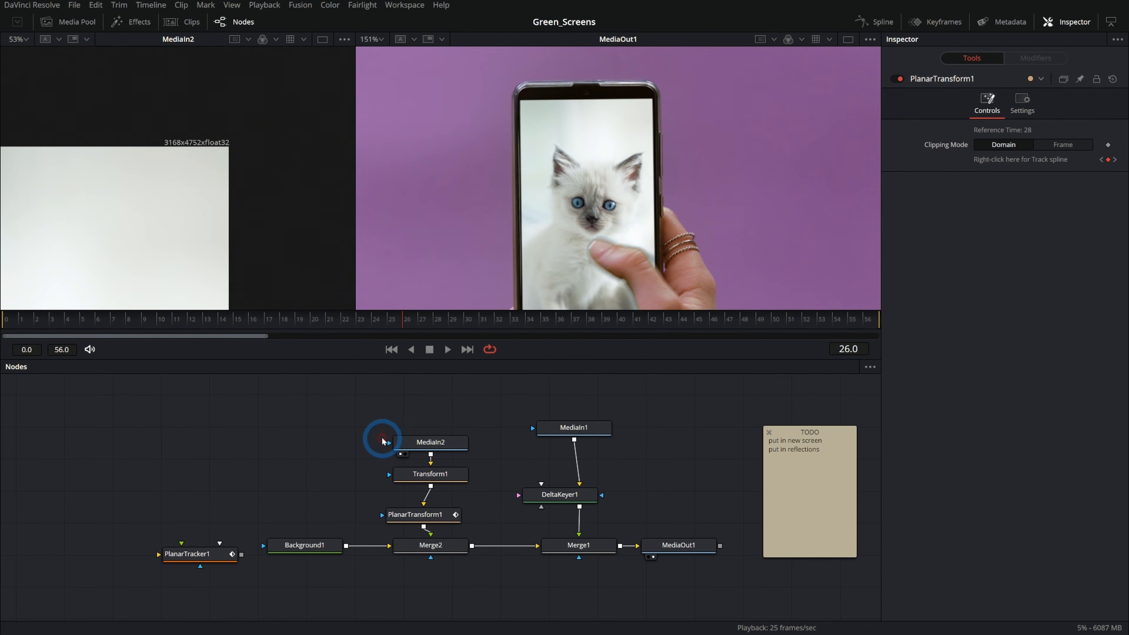
{"action": "scroll", "coordinate": [383, 439], "scroll_direction": "up", "scroll_amount": 2}
{"action": "left_click_drag", "start_coordinate": [507, 420], "coordinate": [452, 508]}
{"action": "left_click_drag", "start_coordinate": [474, 496], "coordinate": [474, 457]}
{"action": "left_click", "coordinate": [385, 461]}
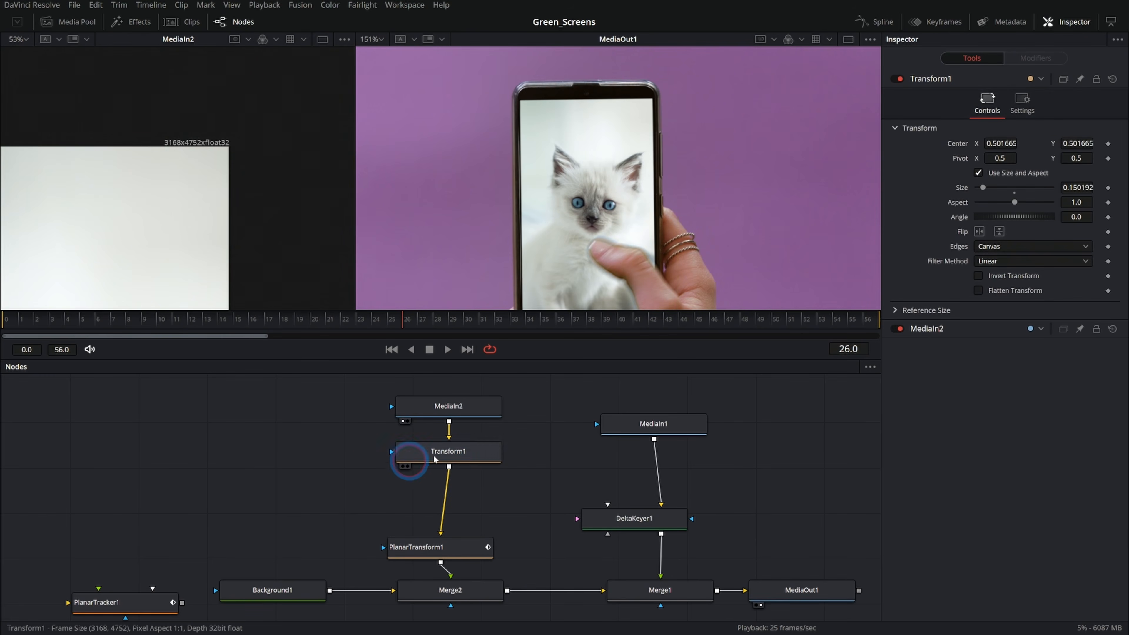
Duplicate Background1, merge Transform1 over the copy ahead of PlanarTransform1, view that merge, and align the nodes in a column
{"action": "left_click", "coordinate": [293, 473]}
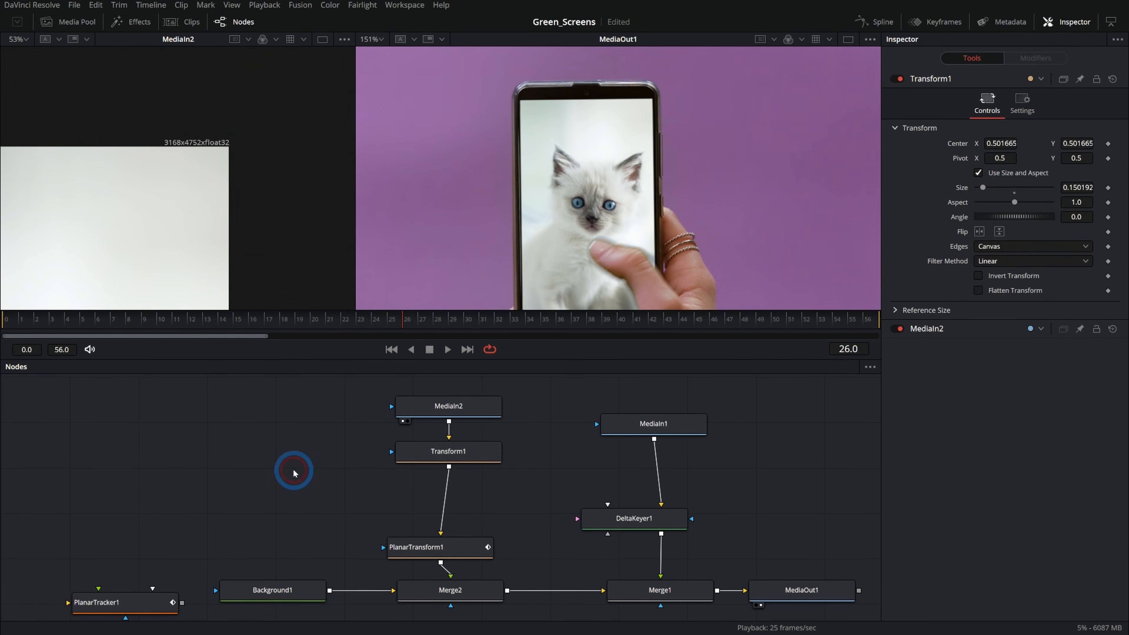
{"action": "left_click", "coordinate": [284, 590]}
{"action": "left_click", "coordinate": [259, 473]}
{"action": "key", "text": "ctrl+v"}
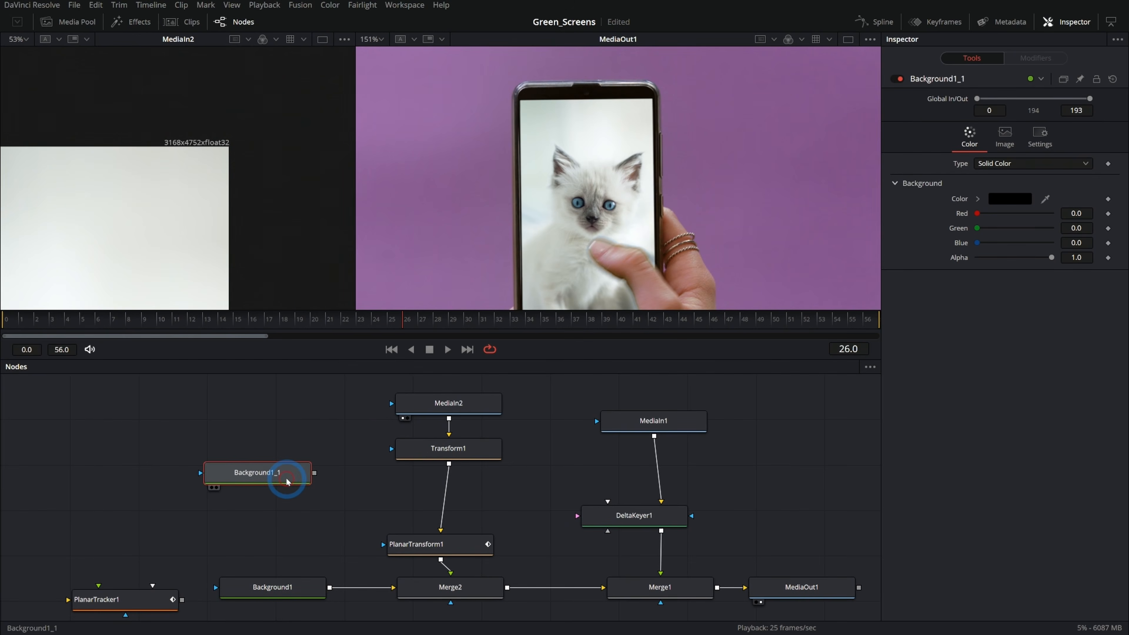
{"action": "left_click_drag", "start_coordinate": [449, 465], "coordinate": [314, 473]}
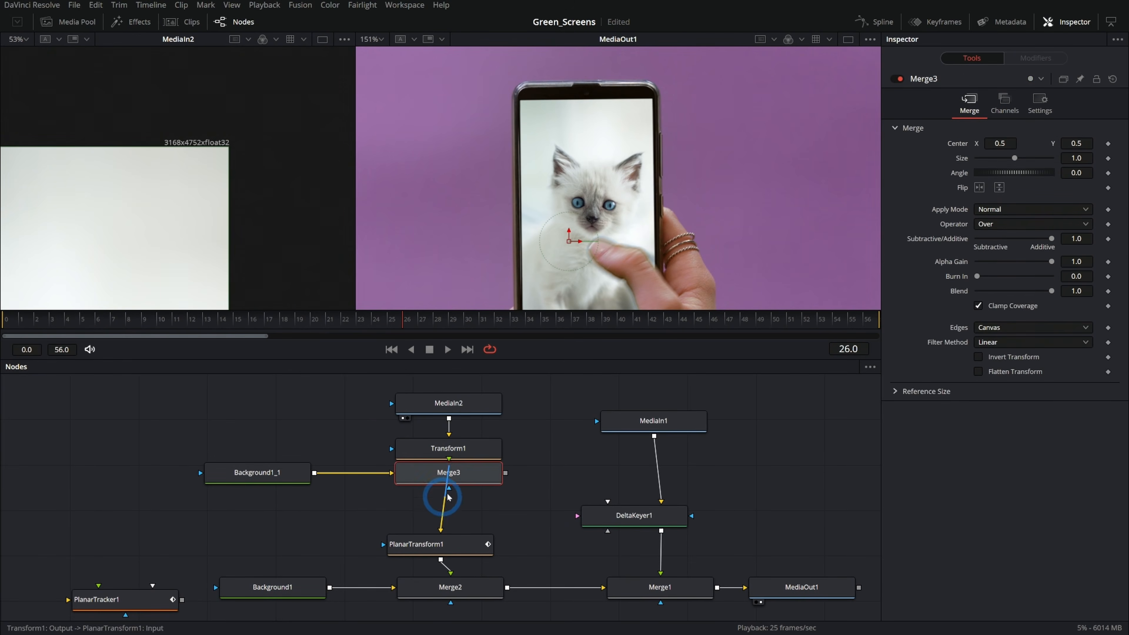
{"action": "left_click_drag", "start_coordinate": [506, 473], "coordinate": [440, 532]}
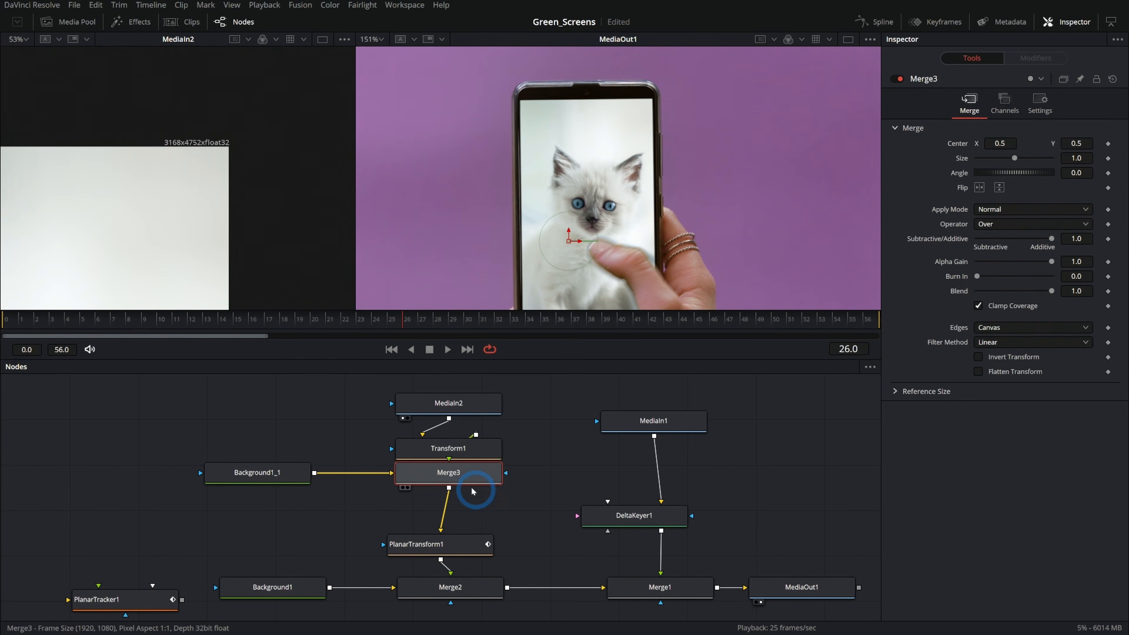
{"action": "left_click_drag", "start_coordinate": [461, 474], "coordinate": [461, 504]}
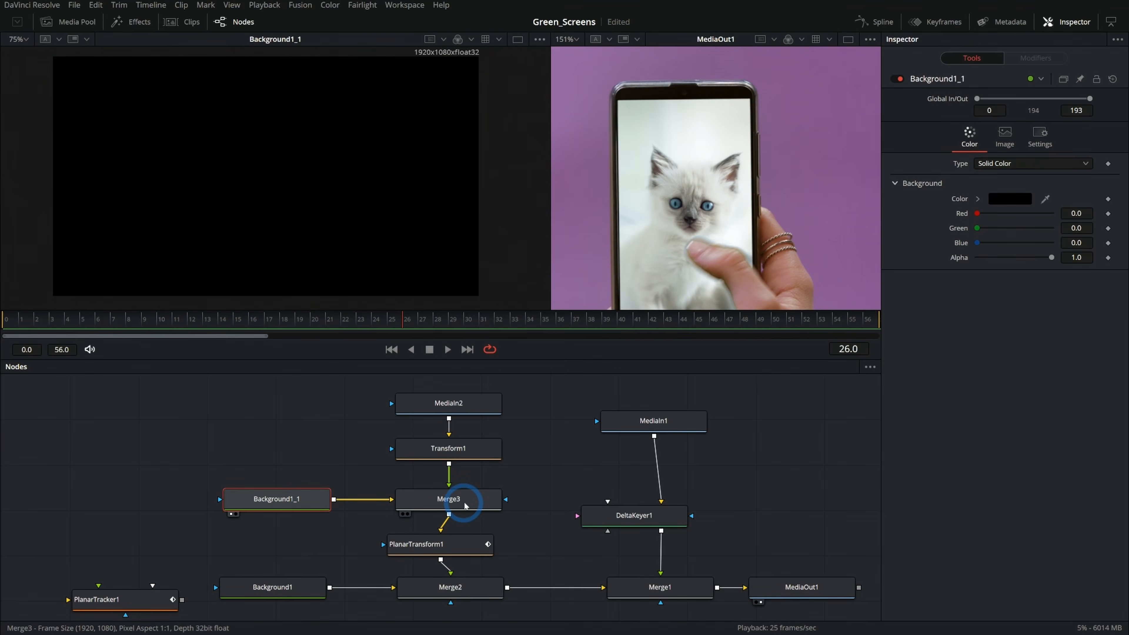
{"action": "left_click_drag", "start_coordinate": [461, 498], "coordinate": [302, 190]}
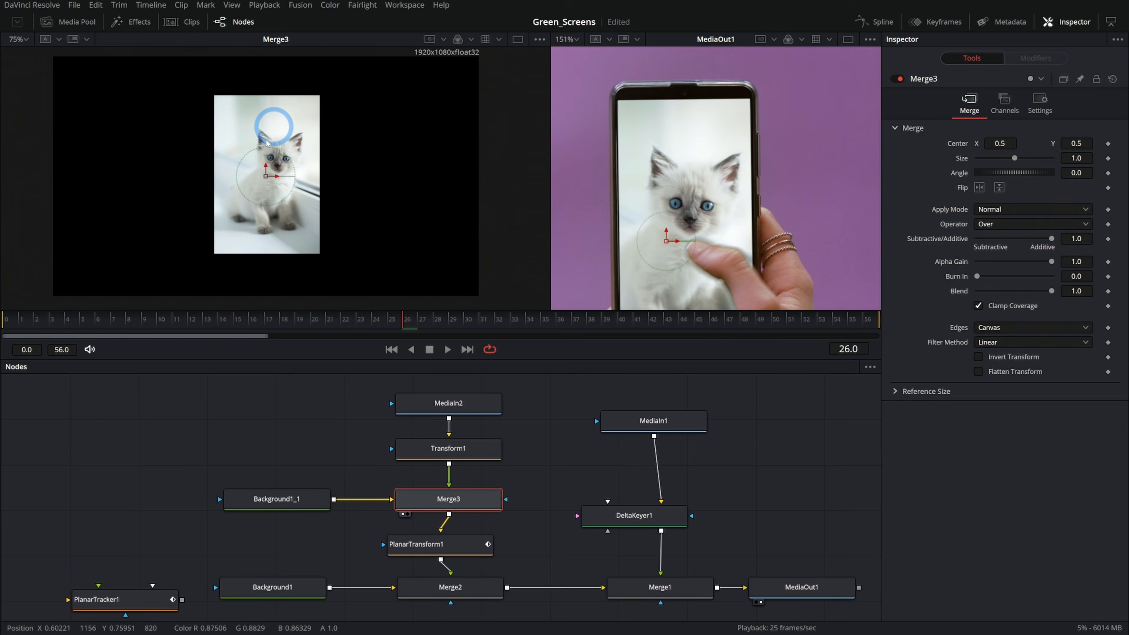
{"action": "left_click_drag", "start_coordinate": [465, 553], "coordinate": [475, 555]}
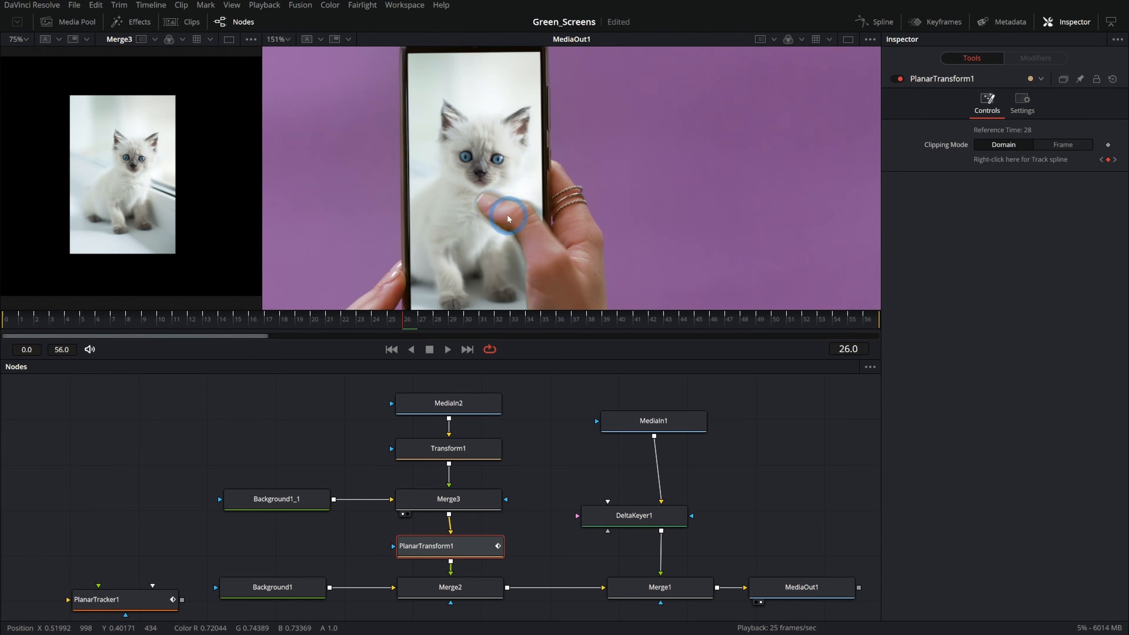
Play back and scrub the composite to check how the kitten tracks with the phone
{"action": "left_click", "coordinate": [449, 349]}
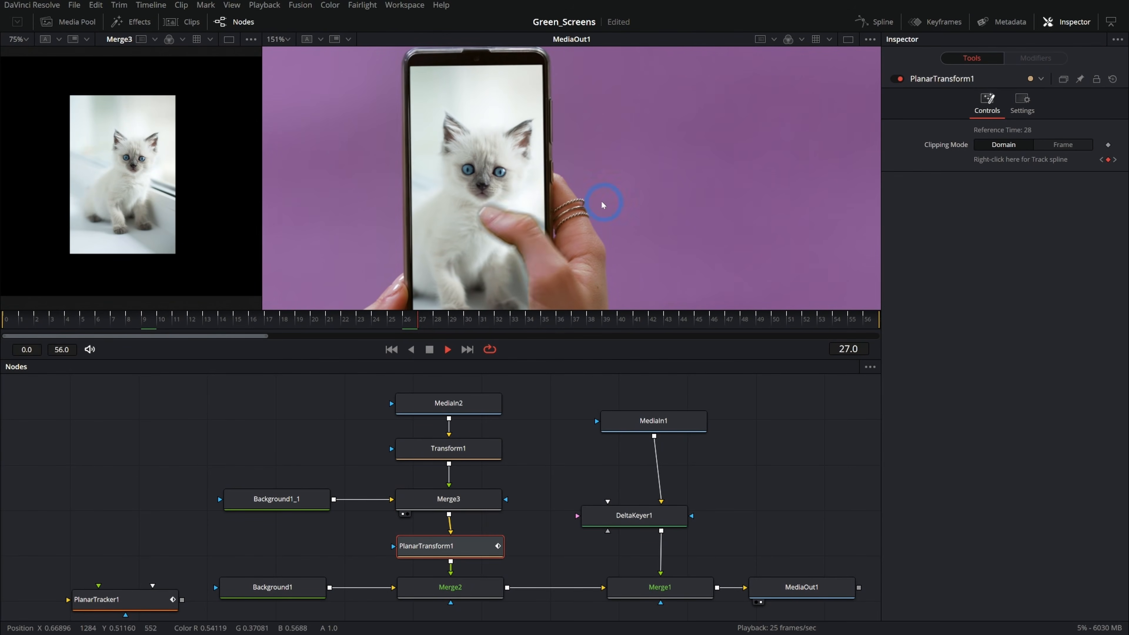
{"action": "left_click", "coordinate": [429, 350]}
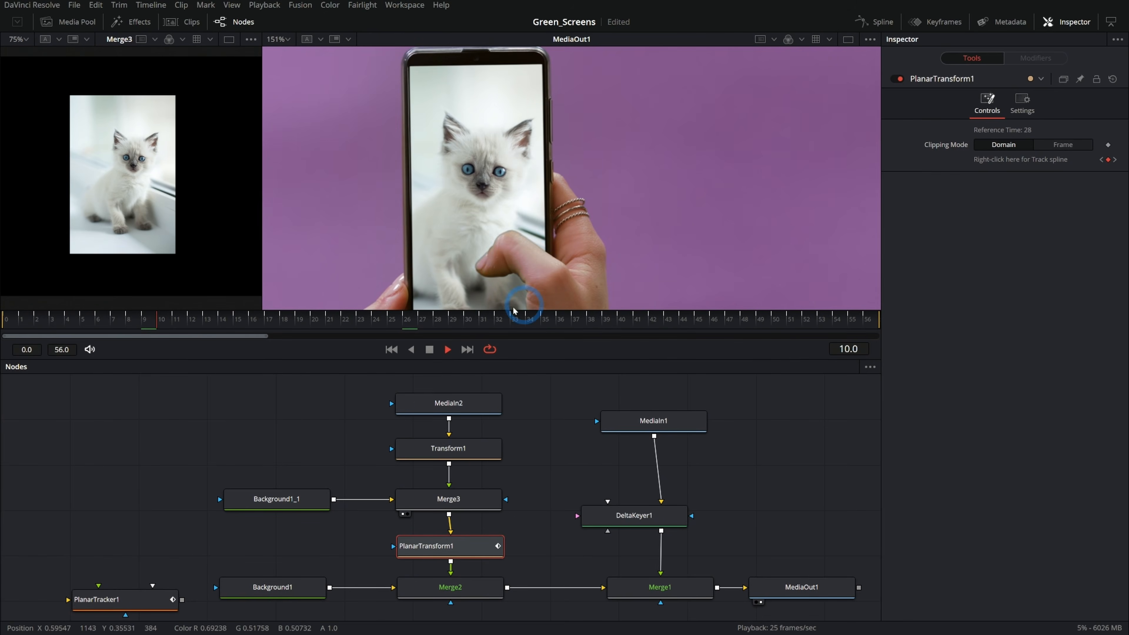
{"action": "left_click", "coordinate": [430, 350]}
{"action": "left_click_drag", "start_coordinate": [404, 324], "coordinate": [345, 319]}
{"action": "left_click", "coordinate": [514, 263]}
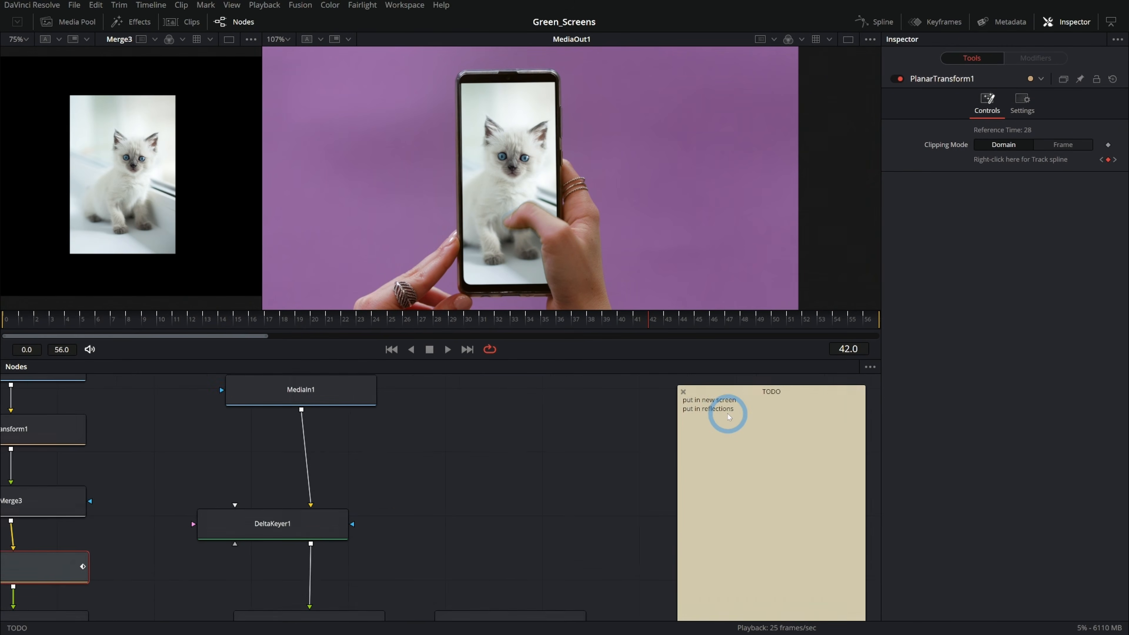
Update the TODO note by adding "Add Motion" and removing the "put in new screen" entry
{"action": "left_click", "coordinate": [729, 417]}
{"action": "triple_click", "coordinate": [717, 399]}
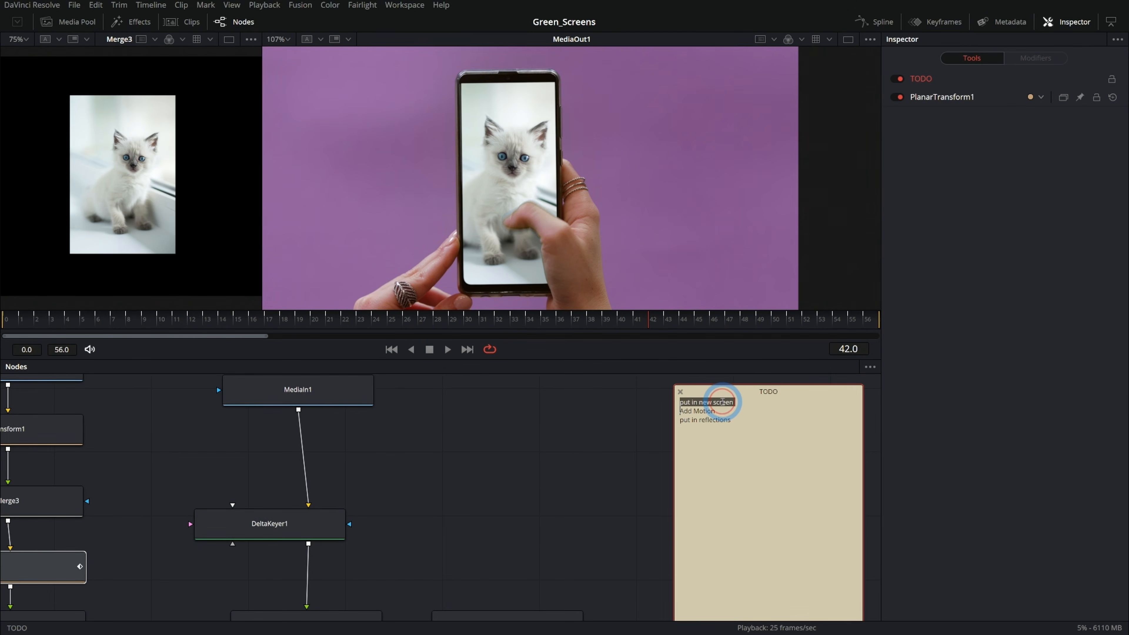
{"action": "key", "text": "BackSpace"}
{"action": "left_click", "coordinate": [501, 412]}
Scrub to frame 23 and examine the thumb's position over the kitten image up close
{"action": "left_click_drag", "start_coordinate": [249, 320], "coordinate": [355, 331]}
{"action": "left_click", "coordinate": [529, 222]}
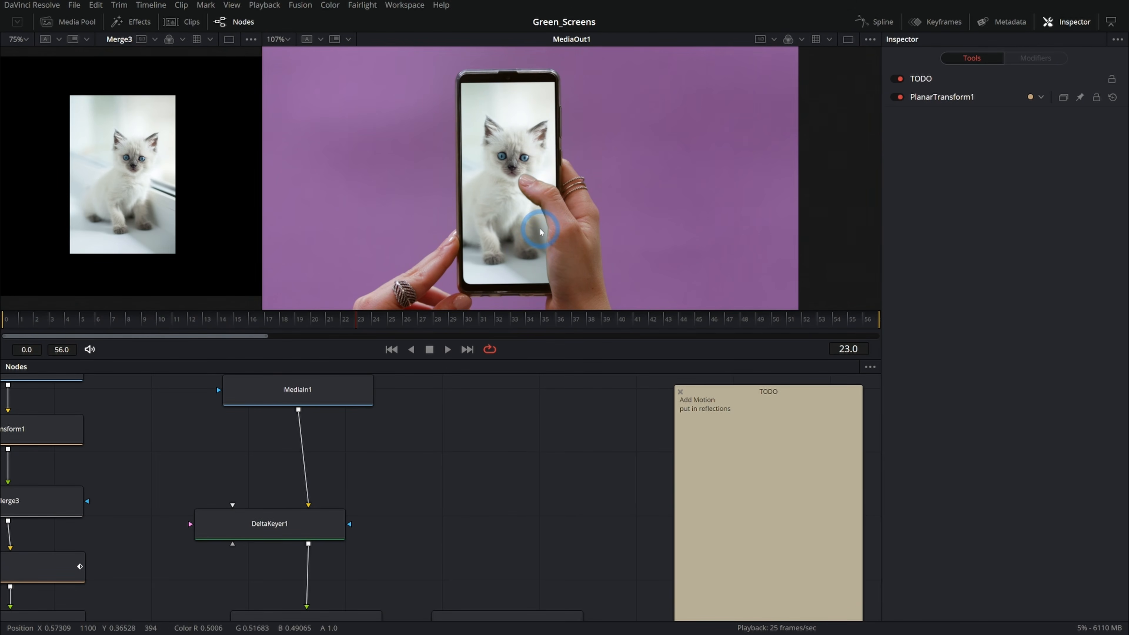
{"action": "left_click", "coordinate": [512, 428]}
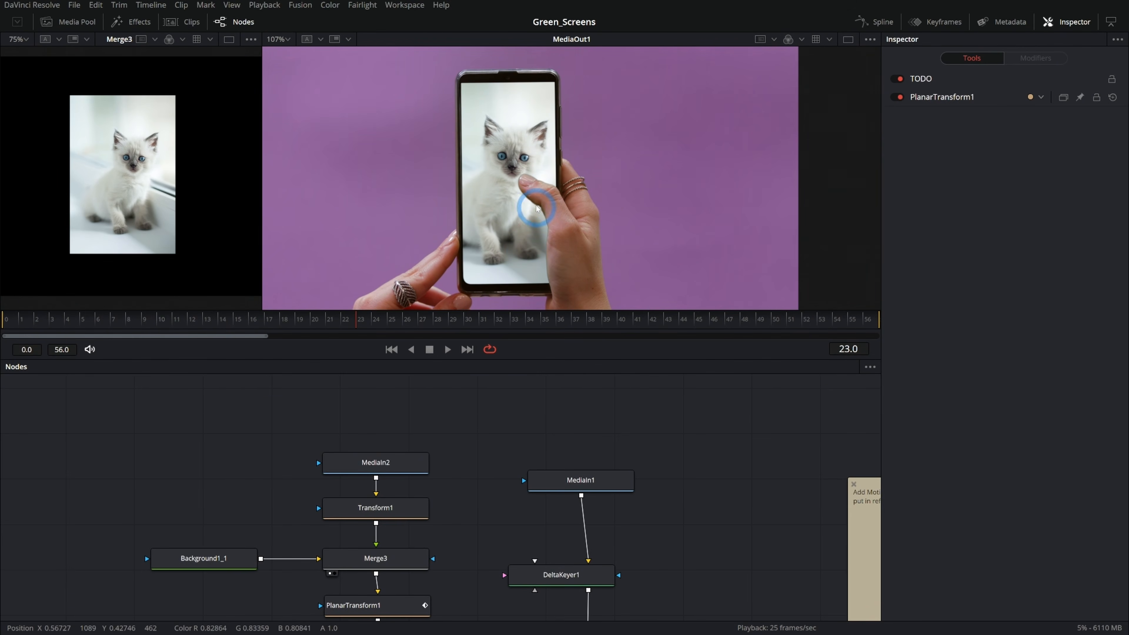
{"action": "scroll", "coordinate": [520, 173], "scroll_direction": "up", "scroll_amount": 2}
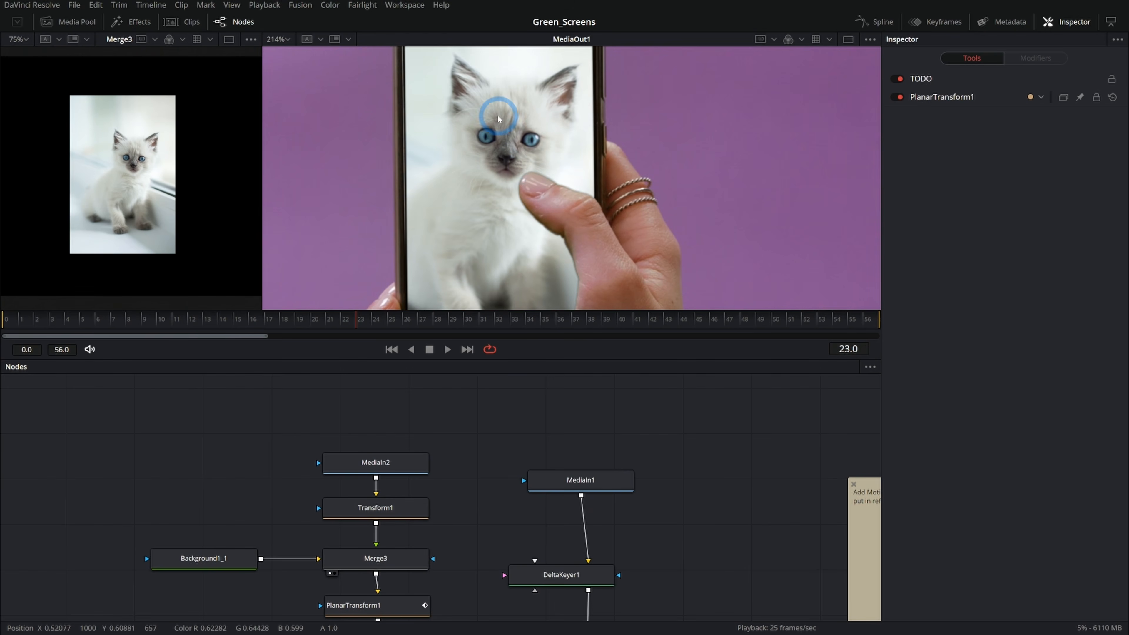
{"action": "left_click", "coordinate": [466, 402]}
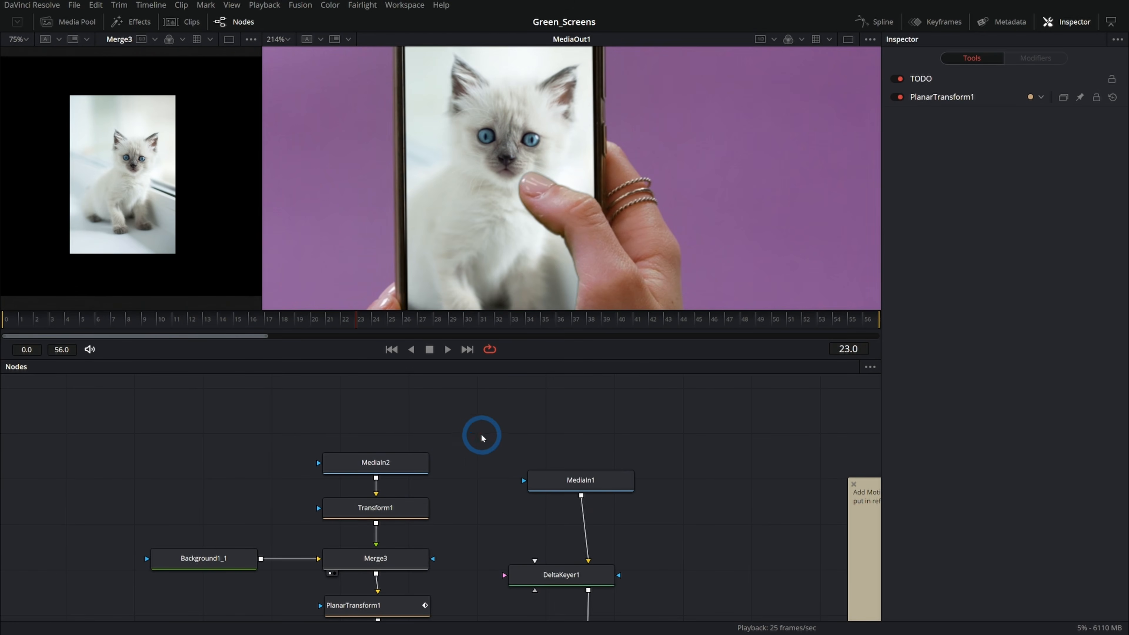
{"action": "scroll", "coordinate": [461, 182], "scroll_direction": "down", "scroll_amount": 2}
{"action": "left_click", "coordinate": [391, 349]}
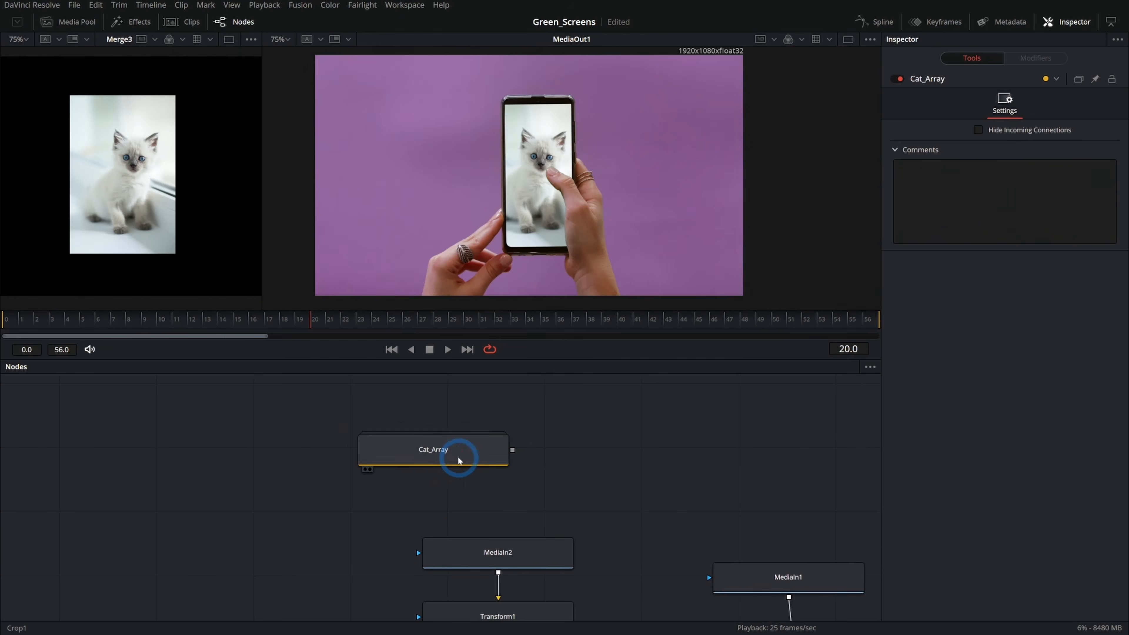
Bring the Cat_Array group from the finished composition into this node graph above MediaIn2, and expand it
{"action": "left_click", "coordinate": [485, 466]}
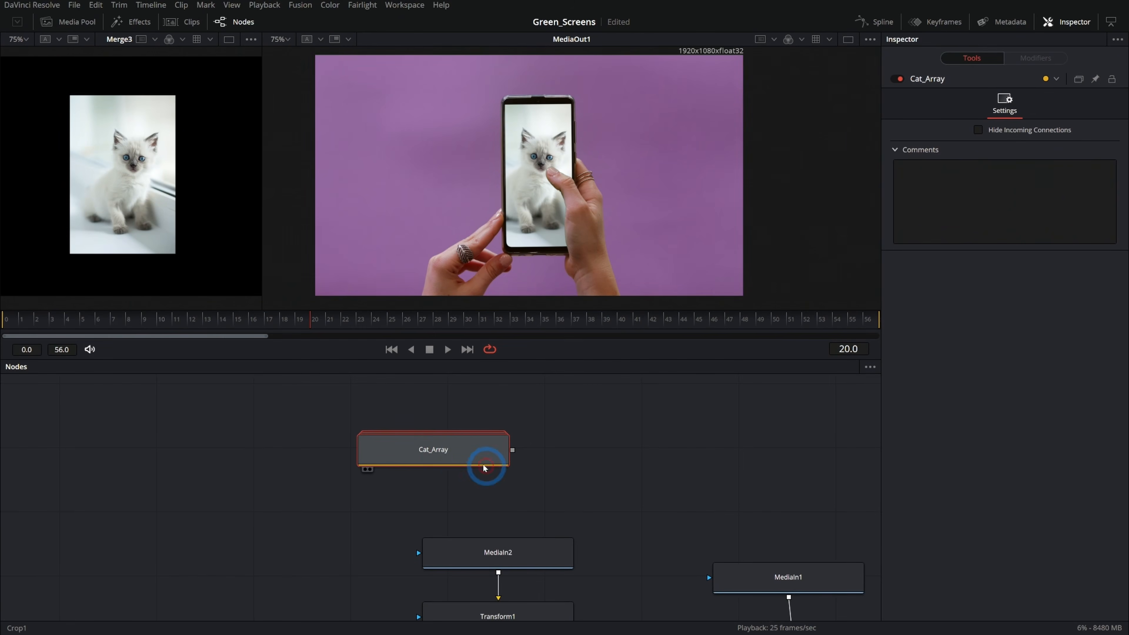
{"action": "double_click", "coordinate": [464, 447]}
{"action": "scroll", "coordinate": [509, 476], "scroll_direction": "down", "scroll_amount": 5}
{"action": "left_click_drag", "start_coordinate": [507, 455], "coordinate": [436, 390]}
{"action": "left_click_drag", "start_coordinate": [463, 528], "coordinate": [523, 561]}
View Background2, Merge2_1, Merge6 and Merge7 in turn to examine how the Cat_Array group builds its strip of kitten images
{"action": "left_click", "coordinate": [228, 505]}
{"action": "key", "text": "1"}
{"action": "scroll", "coordinate": [180, 199], "scroll_direction": "down", "scroll_amount": 8}
{"action": "left_click_drag", "start_coordinate": [225, 203], "coordinate": [241, 199]}
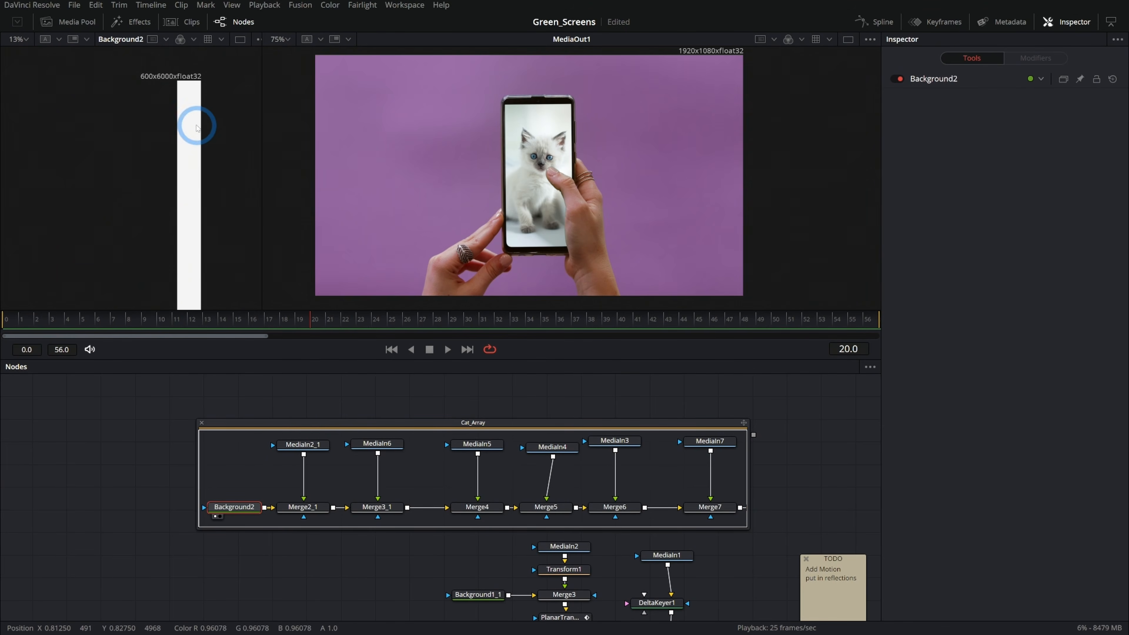
{"action": "left_click", "coordinate": [300, 507]}
{"action": "key", "text": "1"}
{"action": "left_click", "coordinate": [382, 509]}
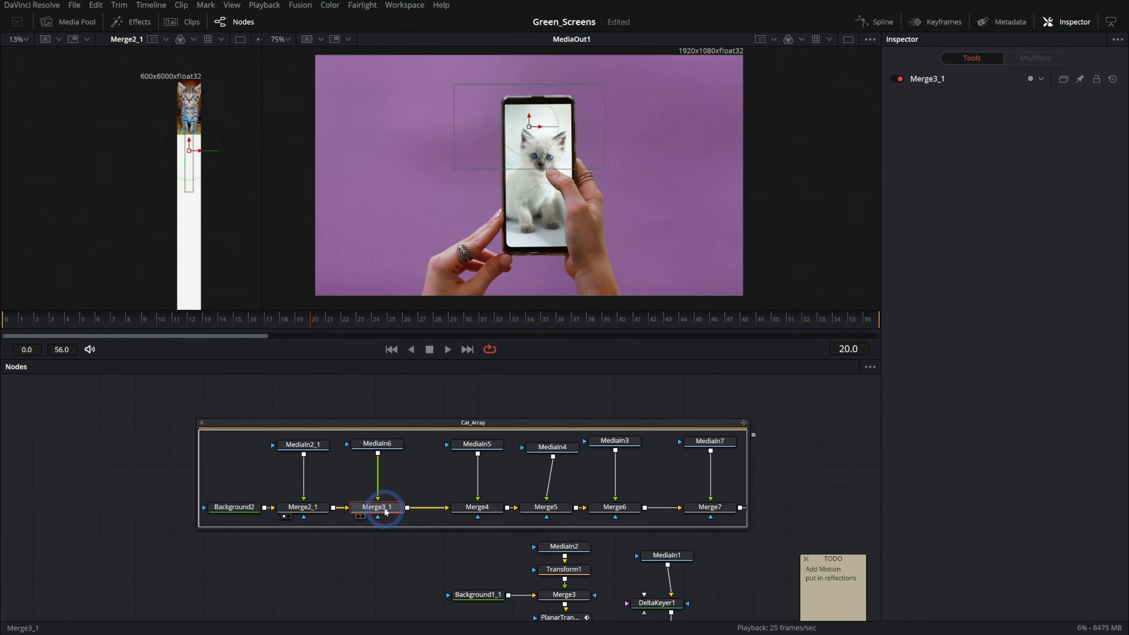
{"action": "left_click", "coordinate": [615, 508]}
{"action": "key", "text": "1"}
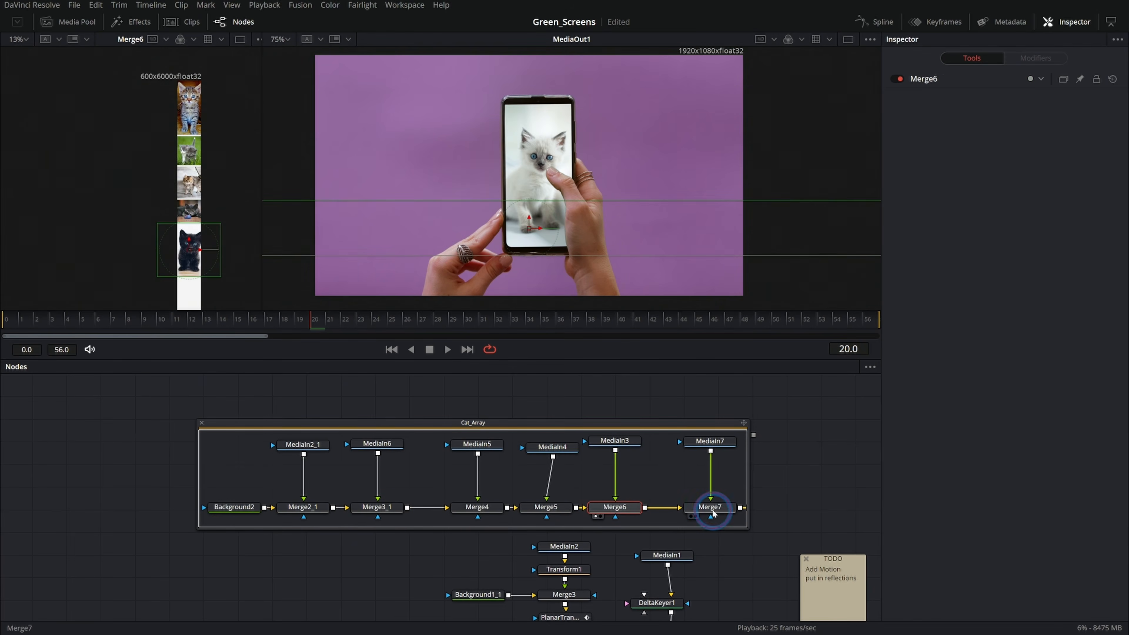
{"action": "left_click", "coordinate": [713, 510]}
{"action": "key", "text": "1"}
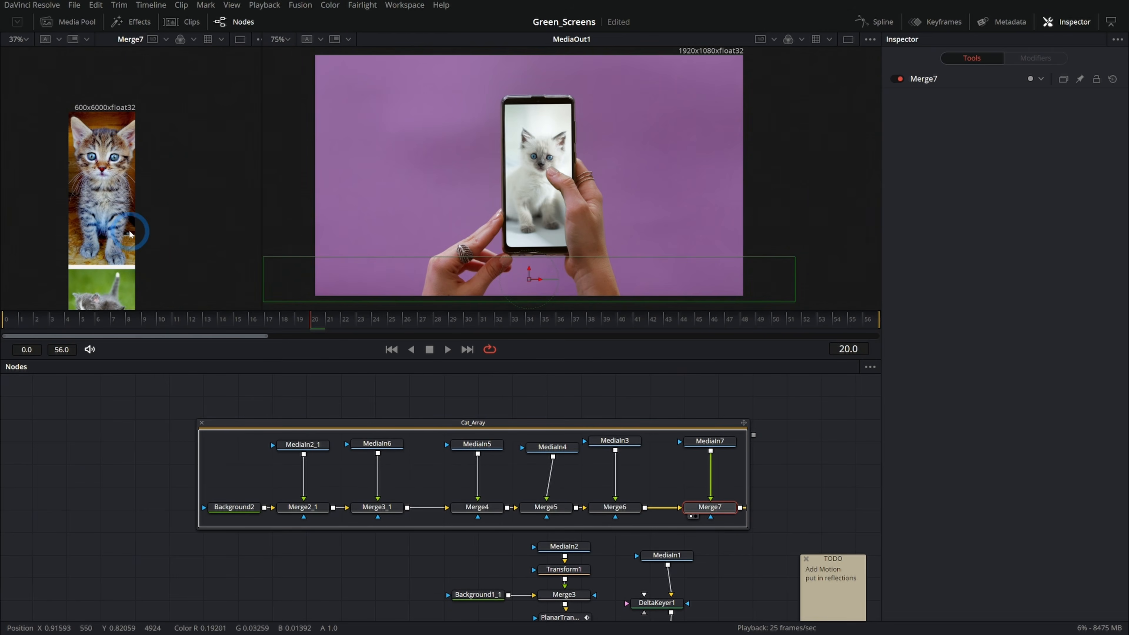
{"action": "left_click_drag", "start_coordinate": [131, 233], "coordinate": [156, 216]}
{"action": "left_click_drag", "start_coordinate": [172, 260], "coordinate": [162, 98]}
{"action": "left_click_drag", "start_coordinate": [171, 267], "coordinate": [121, 208]}
Collapse the Cat_Array group and connect it to Merge3's foreground in place of MediaIn2 and Transform1
{"action": "left_click", "coordinate": [202, 423]}
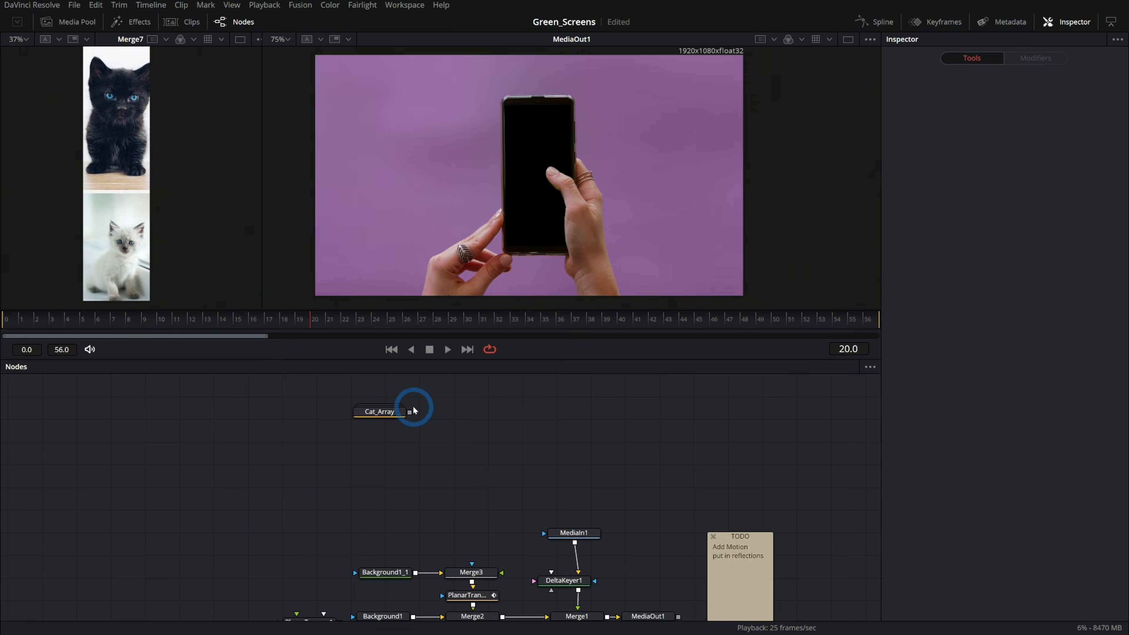
{"action": "left_click_drag", "start_coordinate": [410, 413], "coordinate": [217, 214]}
{"action": "scroll", "coordinate": [182, 224], "scroll_direction": "up", "scroll_amount": 3}
{"action": "scroll", "coordinate": [217, 217], "scroll_direction": "down", "scroll_amount": 3}
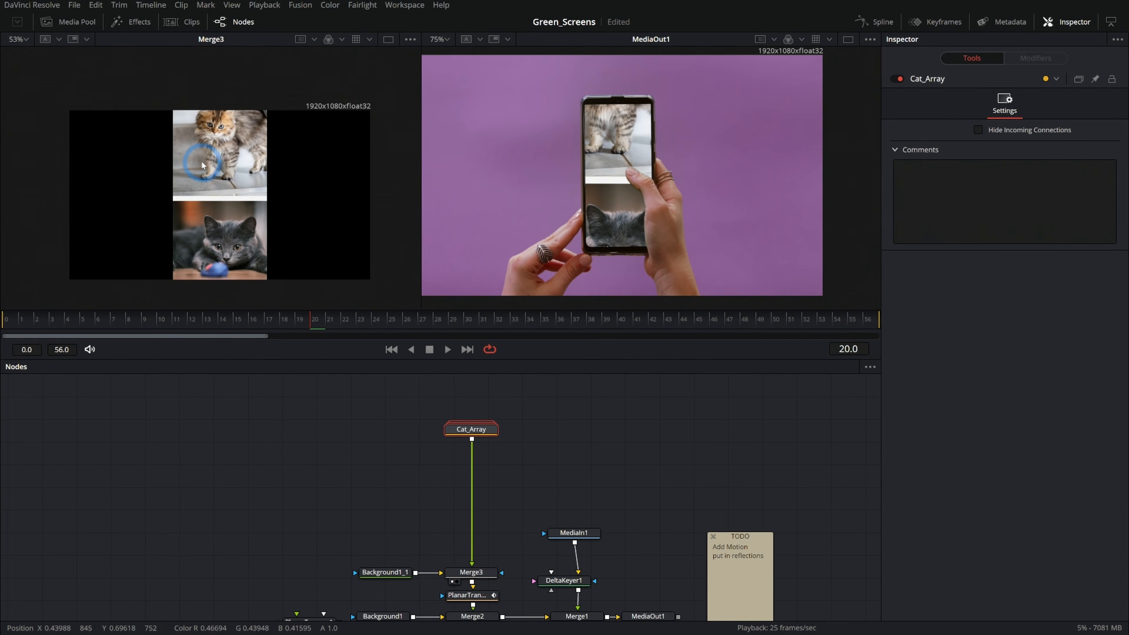
{"action": "scroll", "coordinate": [472, 438], "scroll_direction": "up", "scroll_amount": 2}
{"action": "mouse_move", "coordinate": [490, 511]}
{"action": "left_mouse_down"}
{"action": "mouse_move", "coordinate": [453, 447]}
{"action": "mouse_move", "coordinate": [449, 501]}
{"action": "left_mouse_up"}
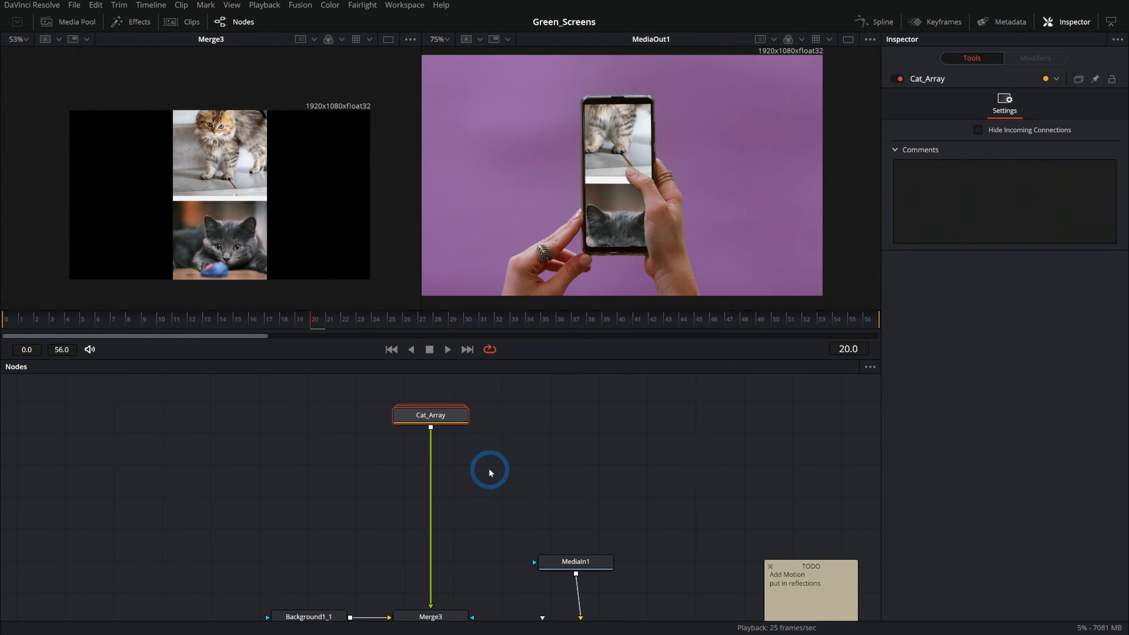
Add a Transform node after Cat_Array, with size 0.59 and center 0.585, 0.272, so the striped kitten fills the phone screen
{"action": "key", "text": "shift+space"}
{"action": "type", "text": "xf"}
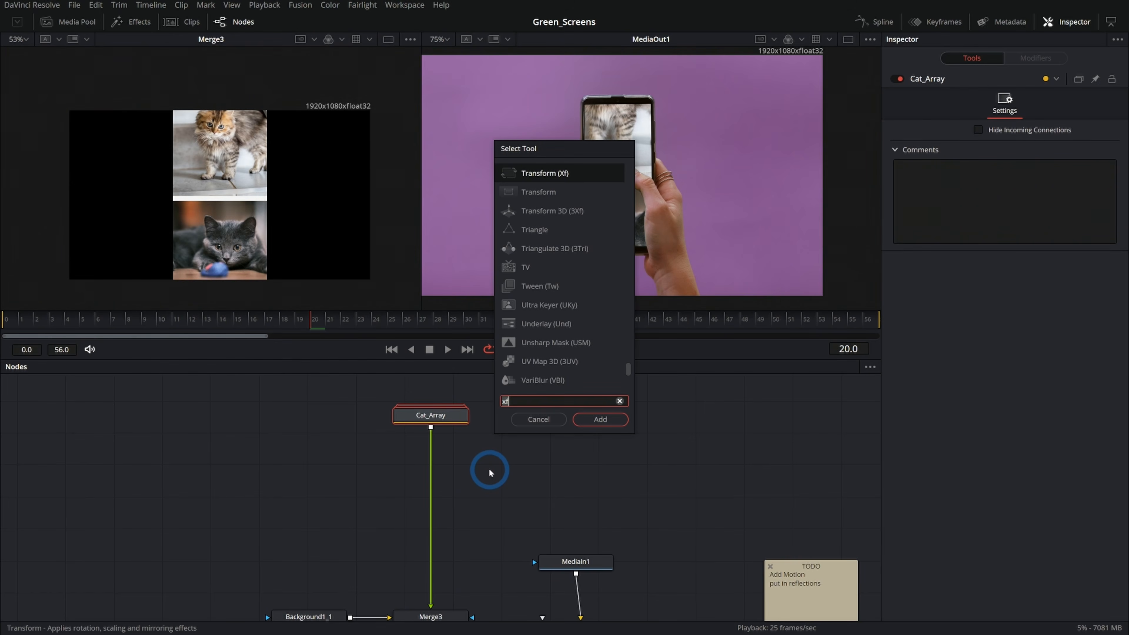
{"action": "key", "text": "Return"}
{"action": "left_click_drag", "start_coordinate": [220, 195], "coordinate": [219, 282]}
{"action": "left_click_drag", "start_coordinate": [1076, 143], "coordinate": [835, 171]}
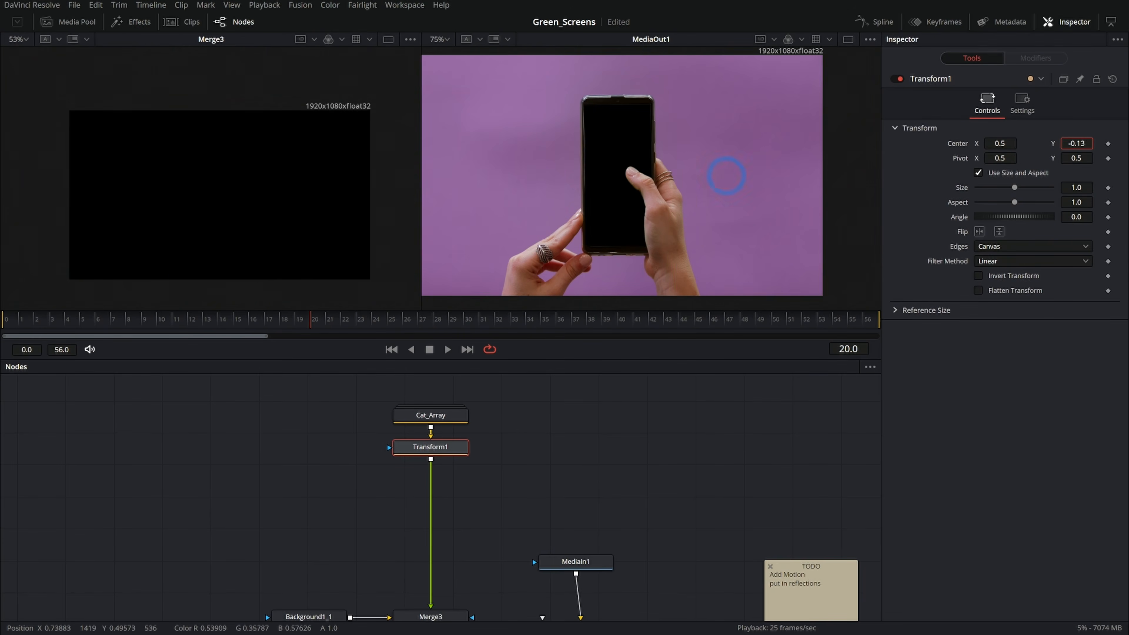
{"action": "left_click", "coordinate": [174, 143]}
{"action": "left_click_drag", "start_coordinate": [174, 127], "coordinate": [236, 230]}
{"action": "left_click_drag", "start_coordinate": [996, 144], "coordinate": [1041, 146]}
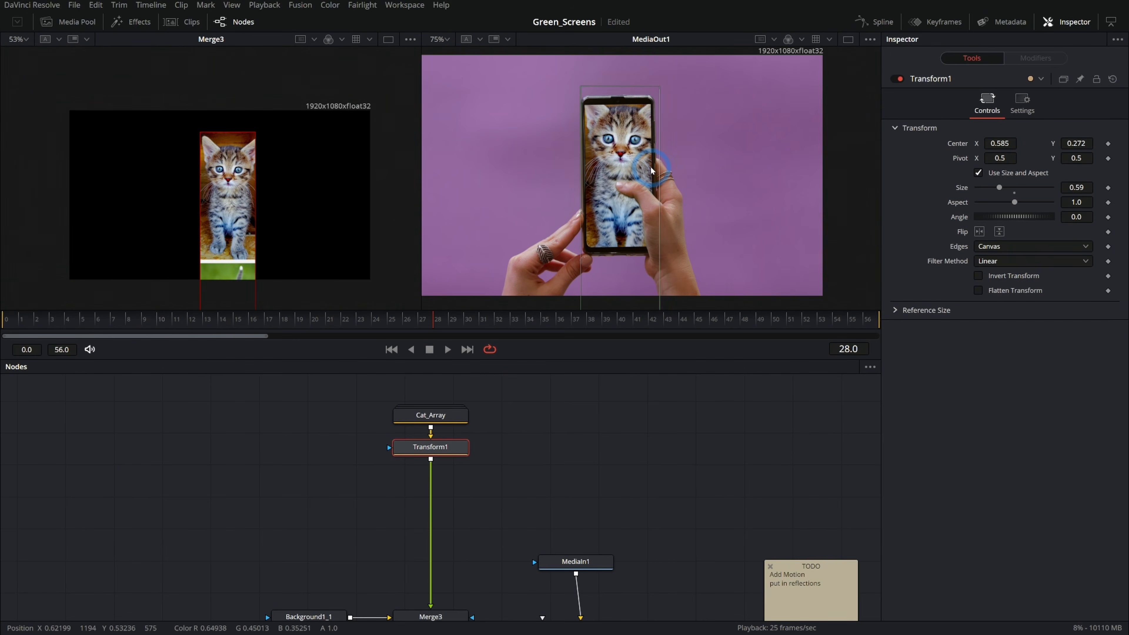
Keyframe Transform1's Center at frames 11 and 15, spanning the start of the thumb's first swipe
{"action": "scroll", "coordinate": [637, 181], "scroll_direction": "up", "scroll_amount": 5}
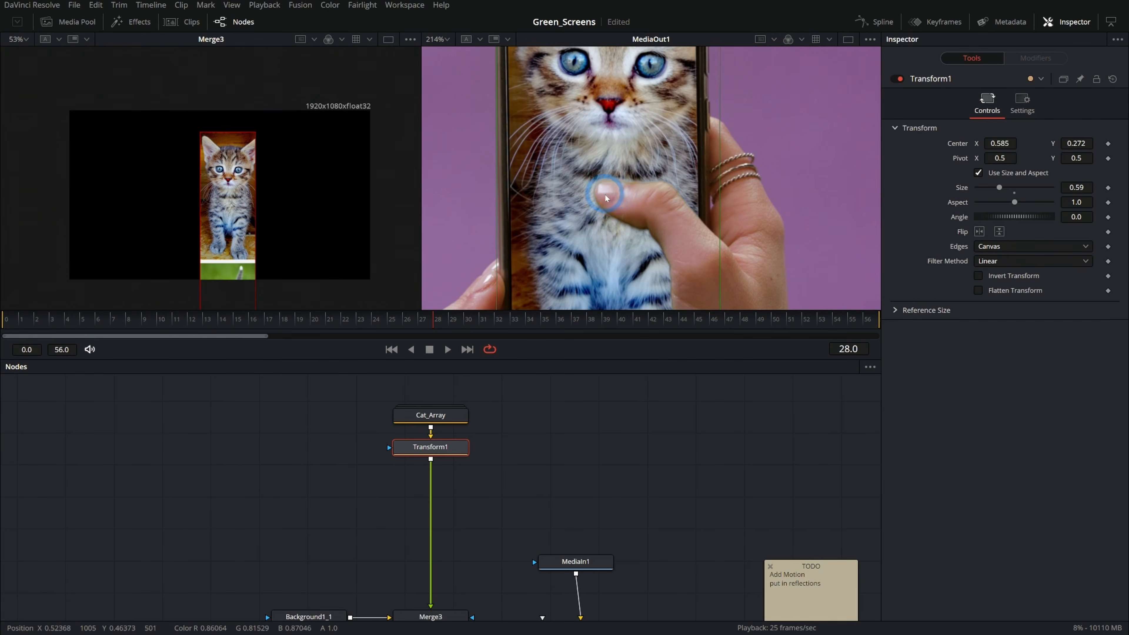
{"action": "left_click_drag", "start_coordinate": [609, 194], "coordinate": [613, 230]}
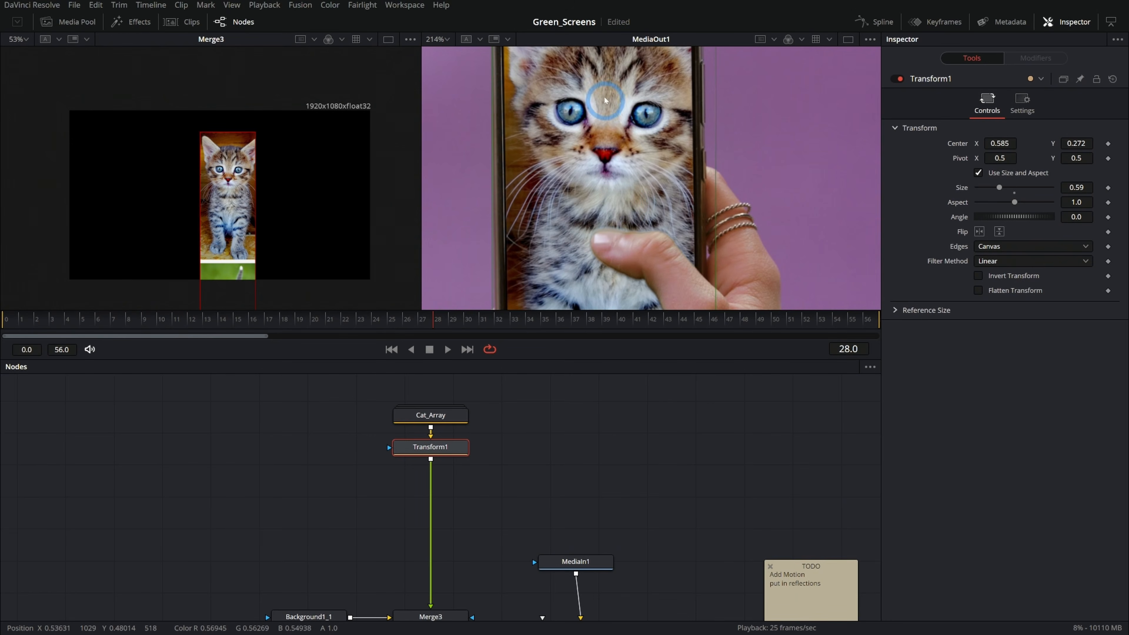
{"action": "mouse_move", "coordinate": [182, 320]}
{"action": "left_mouse_down"}
{"action": "mouse_move", "coordinate": [106, 335]}
{"action": "mouse_move", "coordinate": [175, 337]}
{"action": "left_mouse_up"}
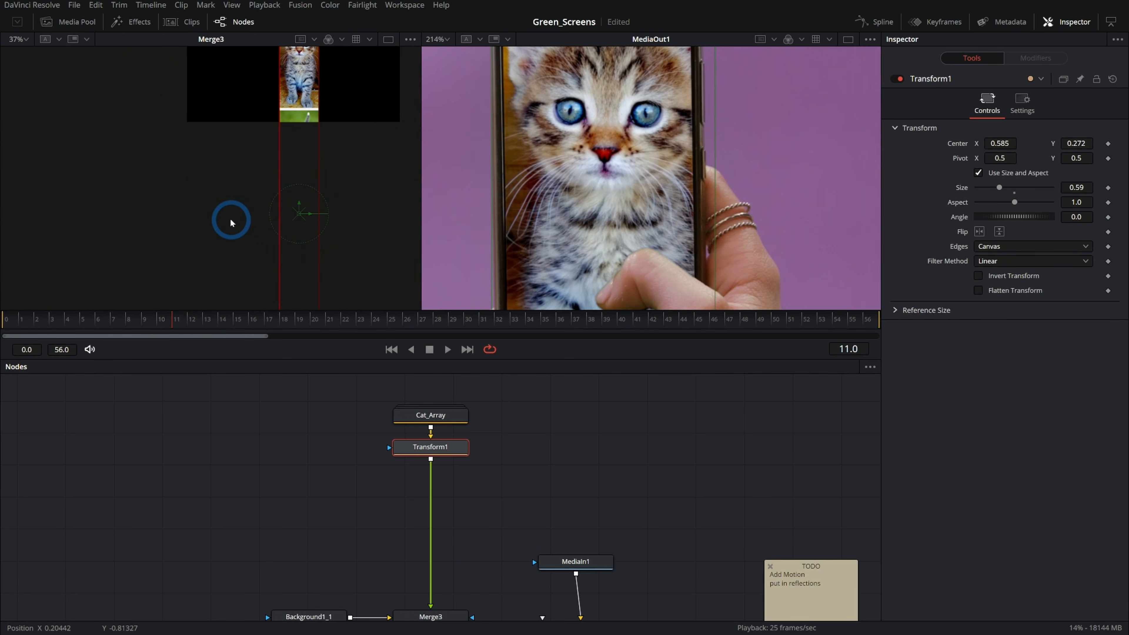
{"action": "left_click", "coordinate": [1116, 146]}
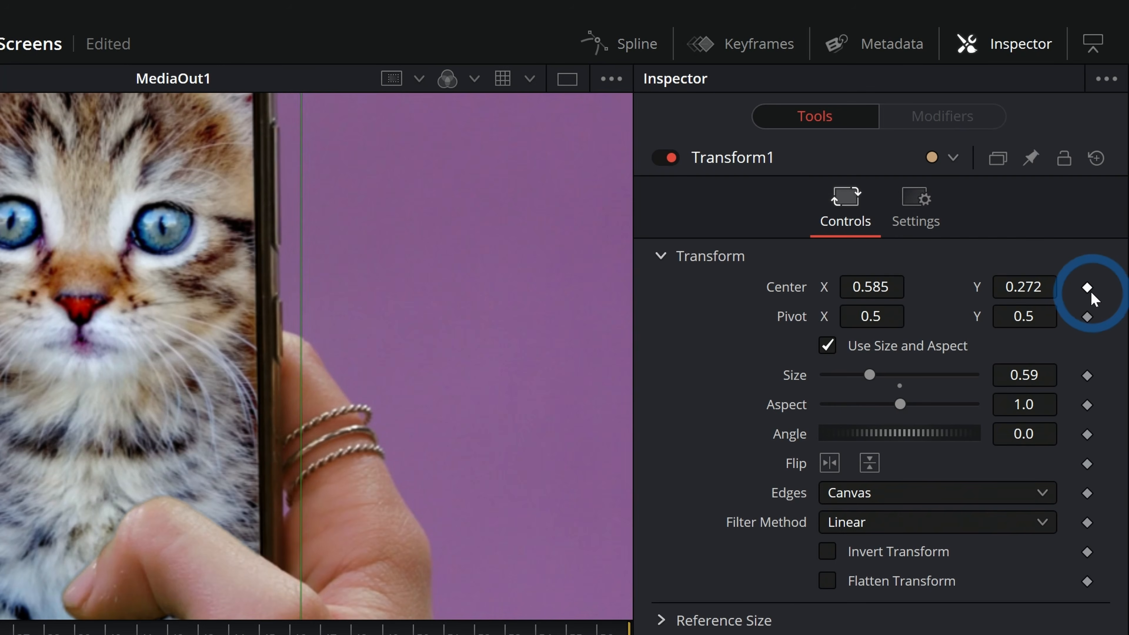
{"action": "left_click", "coordinate": [1091, 290]}
{"action": "left_click_drag", "start_coordinate": [173, 318], "coordinate": [242, 321]}
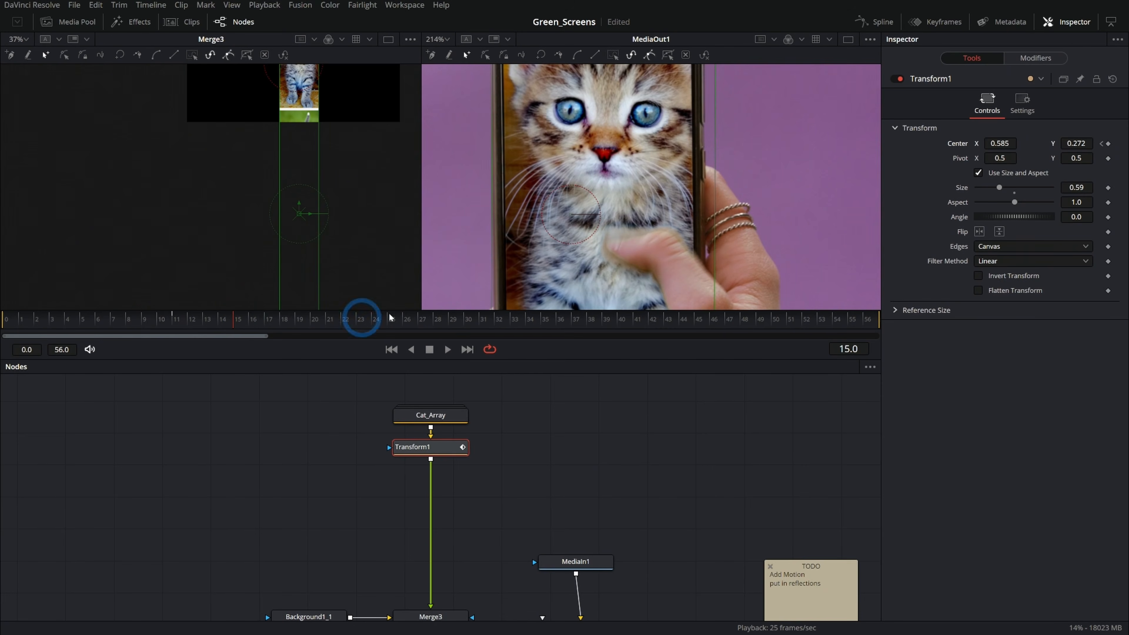
{"action": "left_click", "coordinate": [1108, 144]}
{"action": "left_click", "coordinate": [183, 323]}
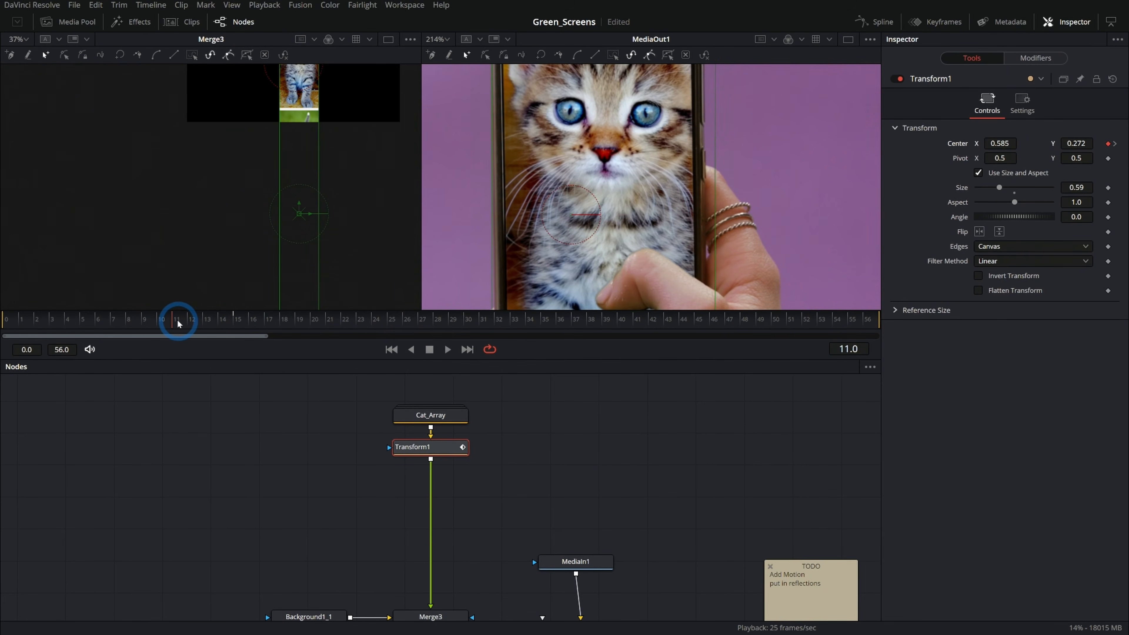
Move the image strip up to center Y 0.287921 at frame 15 so it follows the thumb
{"action": "left_click_drag", "start_coordinate": [511, 244], "coordinate": [515, 198]}
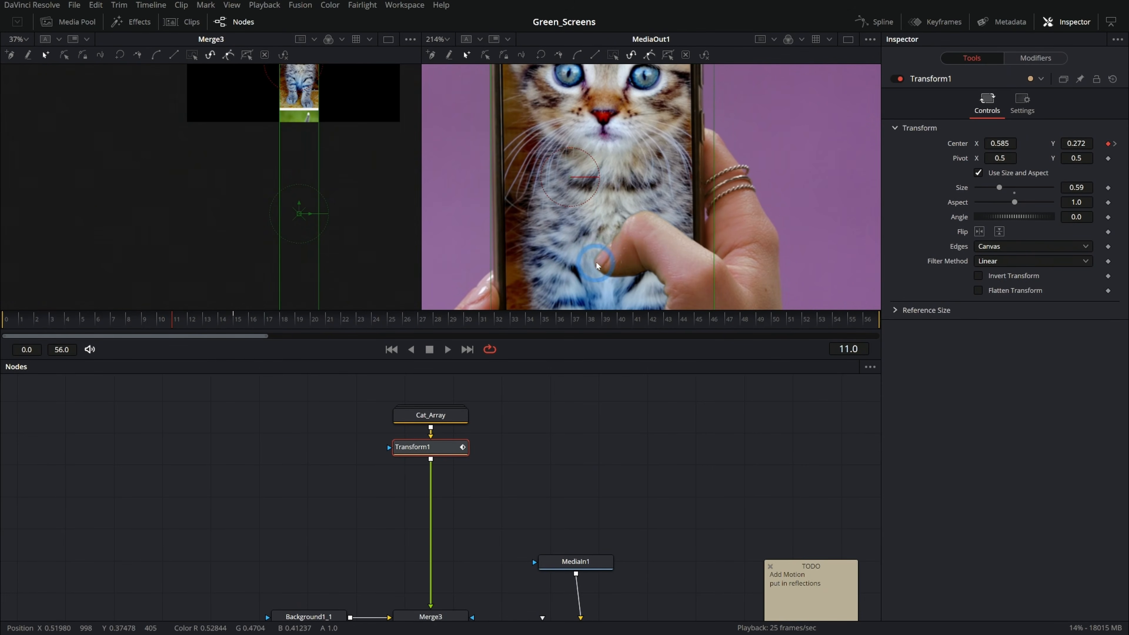
{"action": "left_click", "coordinate": [233, 318]}
{"action": "left_click_drag", "start_coordinate": [299, 203], "coordinate": [299, 196]}
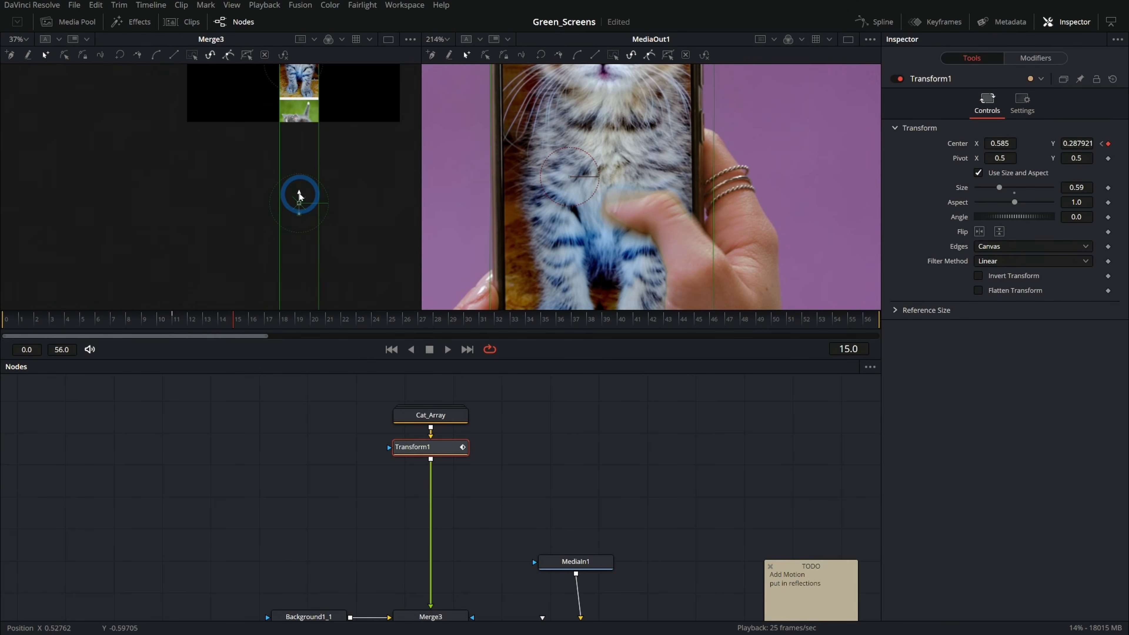
Scrub to the second swipe and add Transform1 Center keyframes at frames 39 and 45
{"action": "mouse_move", "coordinate": [239, 306]}
{"action": "left_mouse_down"}
{"action": "mouse_move", "coordinate": [184, 323]}
{"action": "mouse_move", "coordinate": [252, 320]}
{"action": "mouse_move", "coordinate": [202, 323]}
{"action": "mouse_move", "coordinate": [236, 324]}
{"action": "left_mouse_up"}
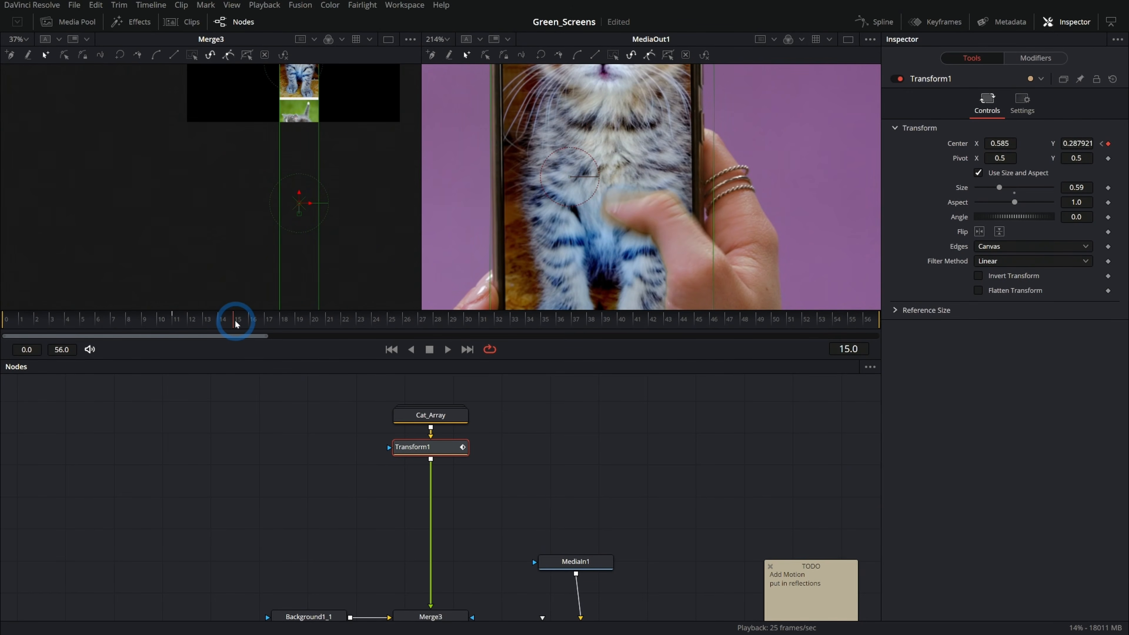
{"action": "left_click_drag", "start_coordinate": [236, 324], "coordinate": [711, 322]}
{"action": "left_click", "coordinate": [1108, 144]}
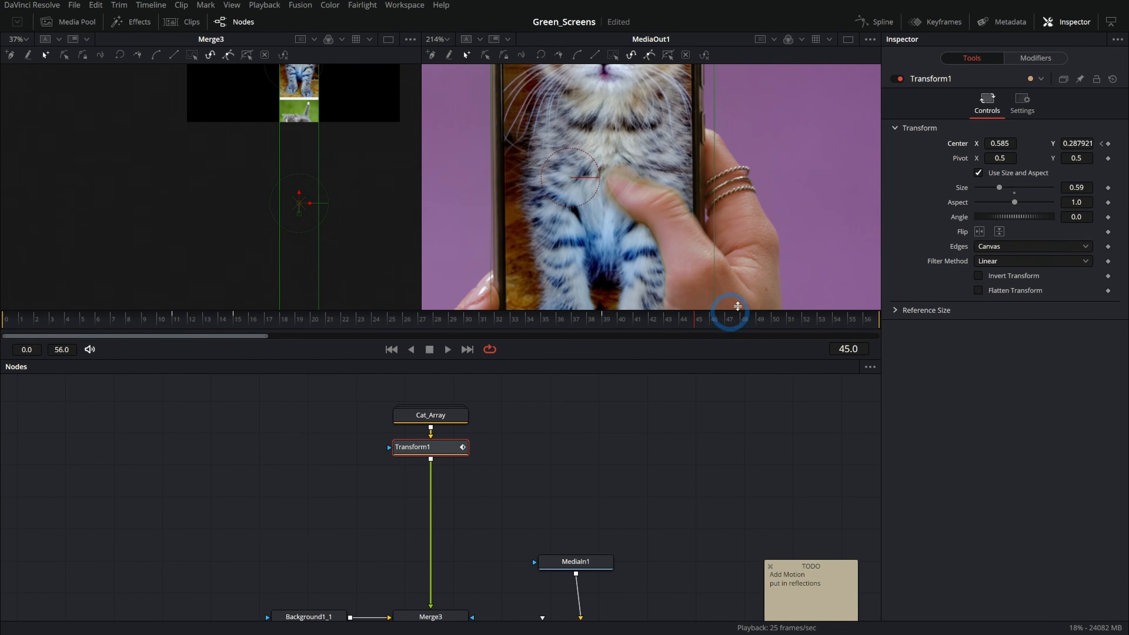
{"action": "left_click", "coordinate": [1102, 144]}
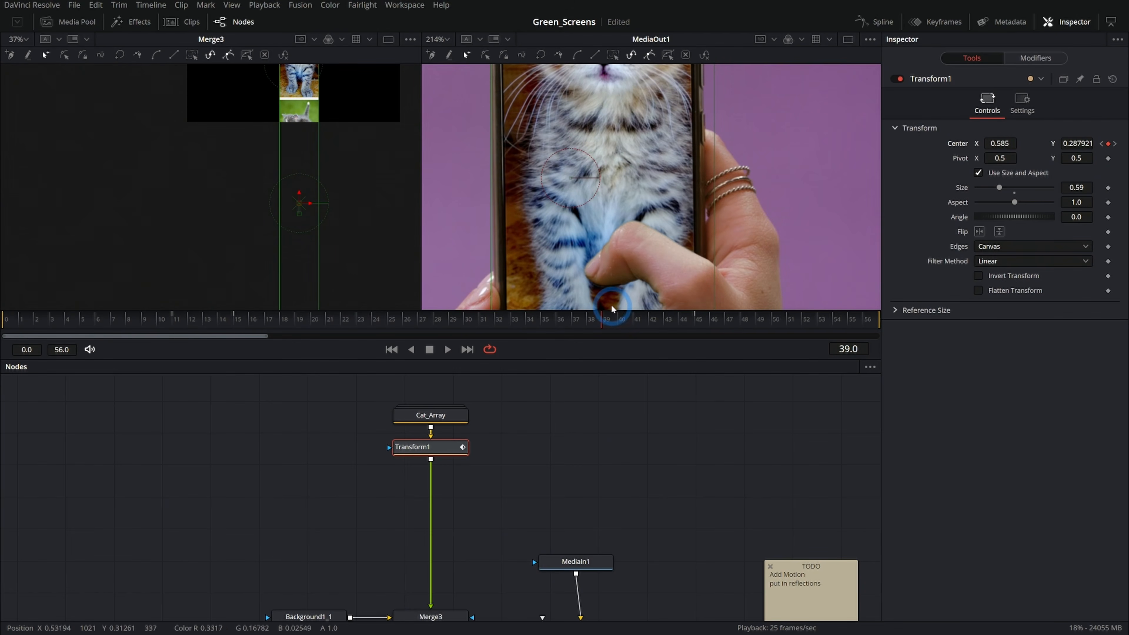
Raise the image strip to center Y 0.380796 at frame 39 and 0.408216 at frame 45
{"action": "left_click", "coordinate": [306, 202]}
{"action": "left_click_drag", "start_coordinate": [298, 191], "coordinate": [292, 130]}
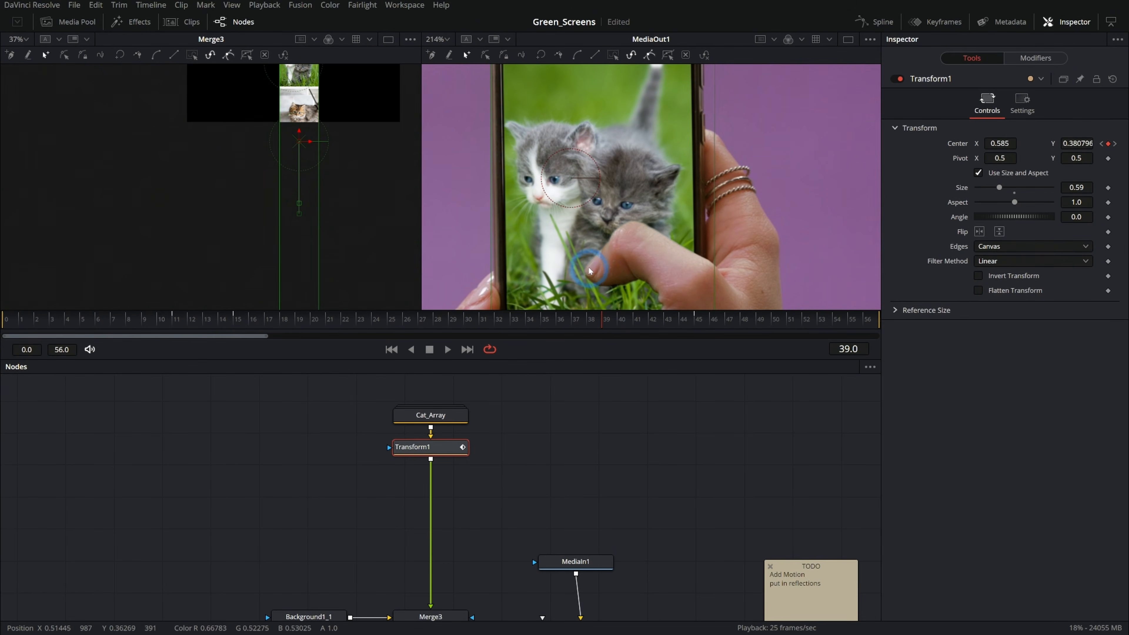
{"action": "key", "text": "alt+bracketright"}
{"action": "left_click_drag", "start_coordinate": [299, 195], "coordinate": [299, 129]}
Scrub to frame 41 and reposition the image strip to center Y 0.382859 to match the thumb
{"action": "left_click", "coordinate": [666, 322]}
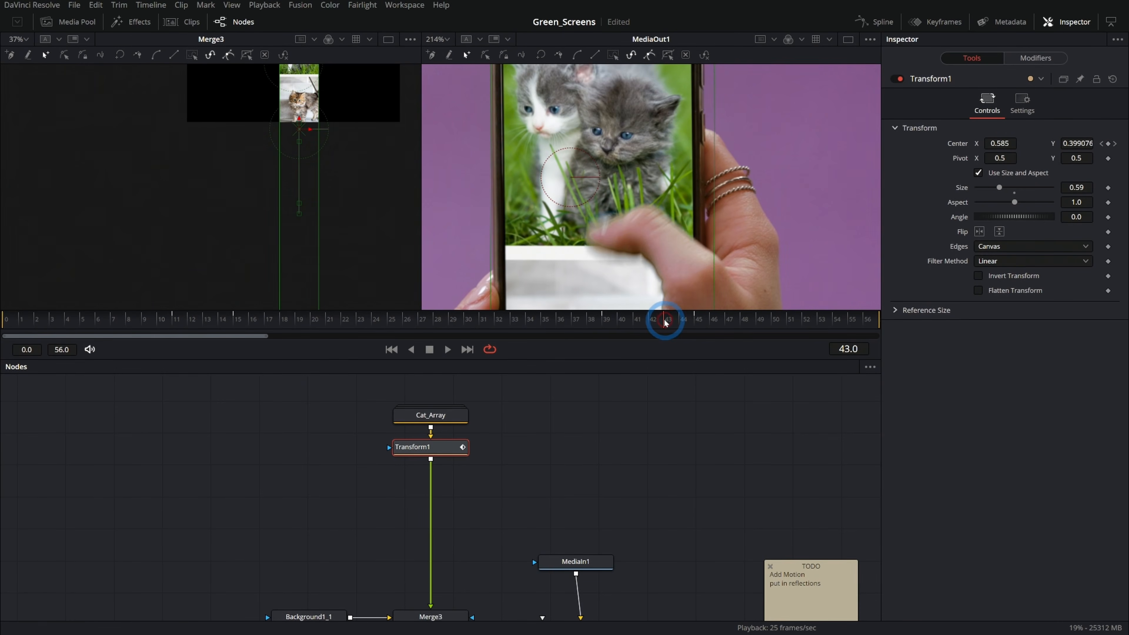
{"action": "mouse_move", "coordinate": [637, 323]}
{"action": "left_mouse_down"}
{"action": "mouse_move", "coordinate": [609, 324]}
{"action": "mouse_move", "coordinate": [647, 328]}
{"action": "left_mouse_up"}
{"action": "left_click", "coordinate": [319, 152]}
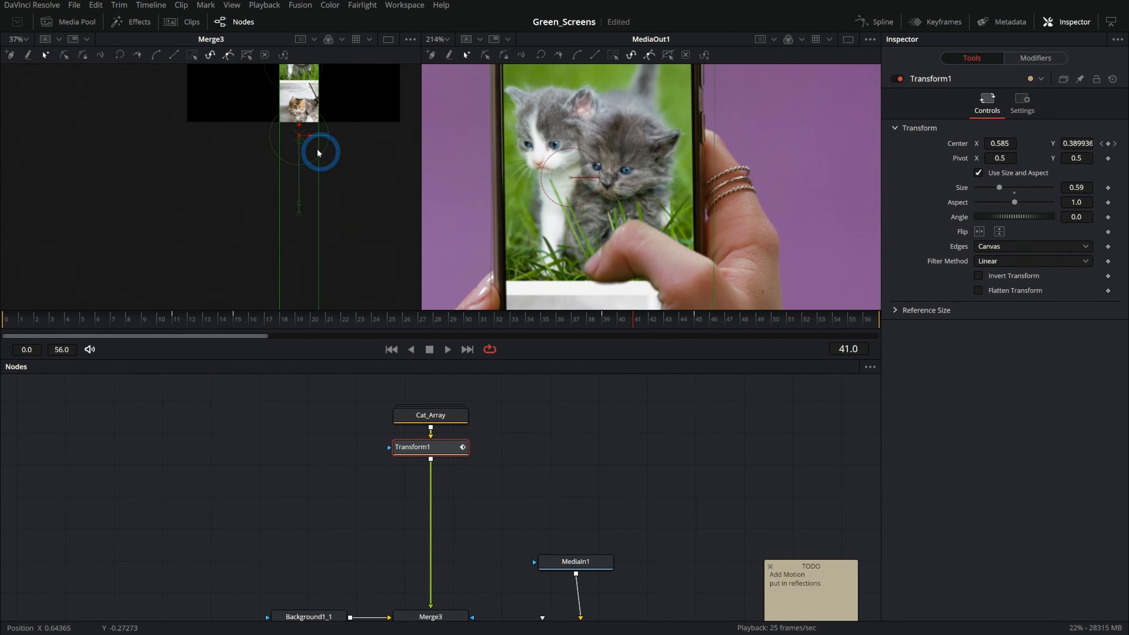
Enlarge the viewers and play the shot from frame 0 to check the scrolling against the thumb
{"action": "left_click_drag", "start_coordinate": [633, 321], "coordinate": [867, 321]}
{"action": "left_click", "coordinate": [439, 325]}
{"action": "left_click", "coordinate": [392, 350]}
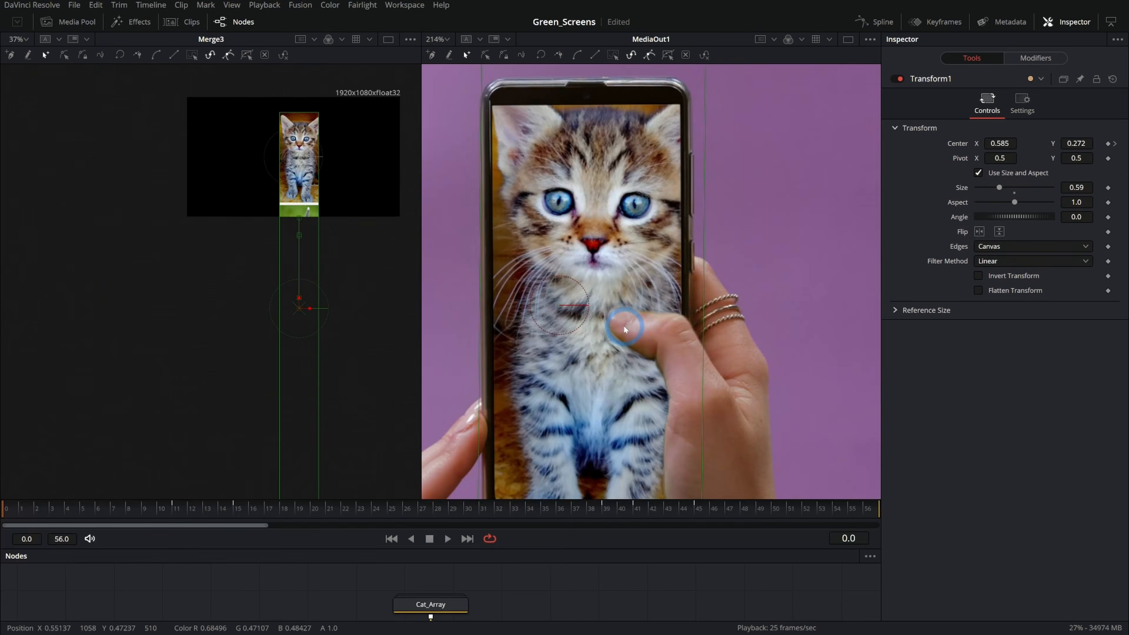
{"action": "left_click_drag", "start_coordinate": [642, 325], "coordinate": [638, 299]}
{"action": "left_click", "coordinate": [557, 594]}
{"action": "key", "text": "space"}
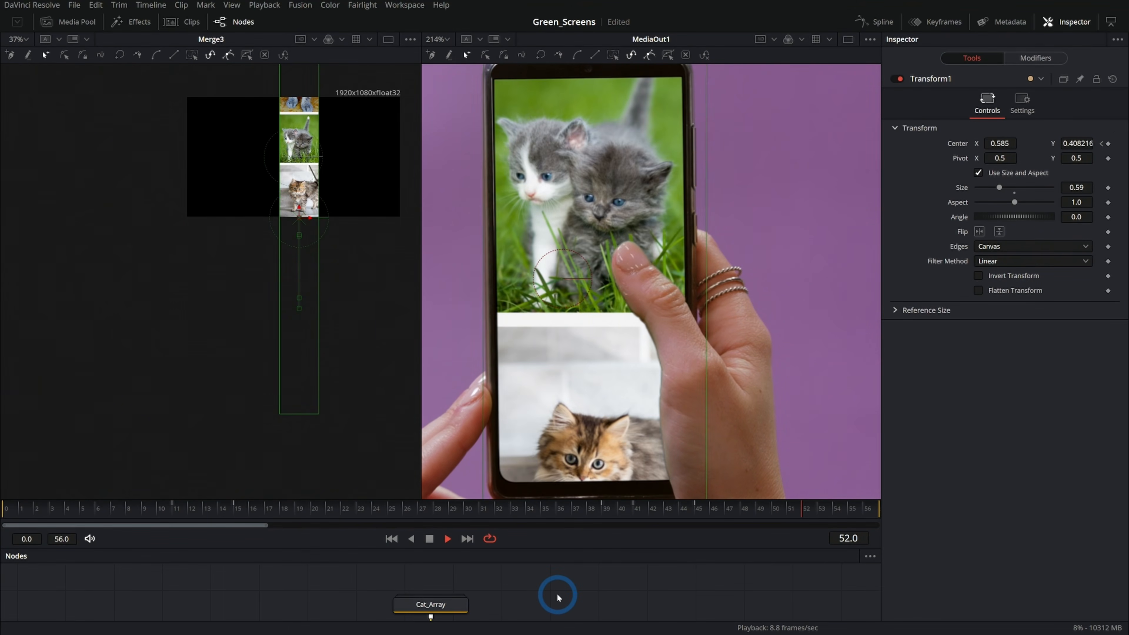
Move the image strip further up at frame 56 so the scroll continues to the last frame
{"action": "left_click", "coordinate": [835, 510]}
{"action": "left_click_drag", "start_coordinate": [835, 511], "coordinate": [890, 512]}
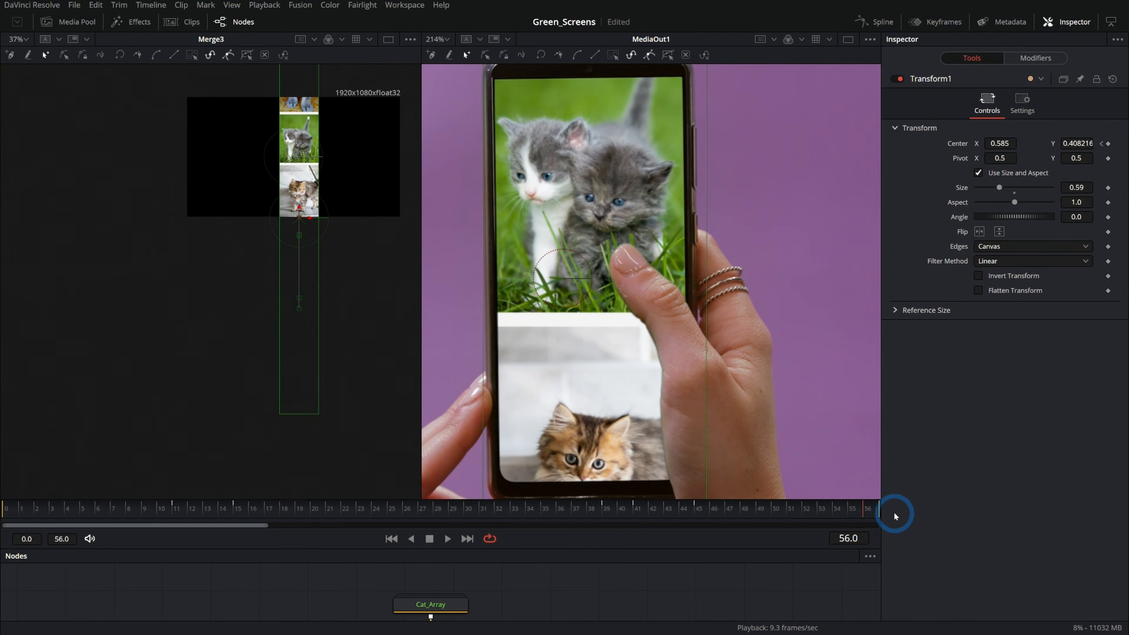
{"action": "left_click_drag", "start_coordinate": [298, 209], "coordinate": [299, 169]}
Scrub and play through the shot to review the extended scroll
{"action": "left_click", "coordinate": [726, 508]}
{"action": "left_click_drag", "start_coordinate": [725, 509], "coordinate": [596, 513]}
{"action": "left_click", "coordinate": [447, 540]}
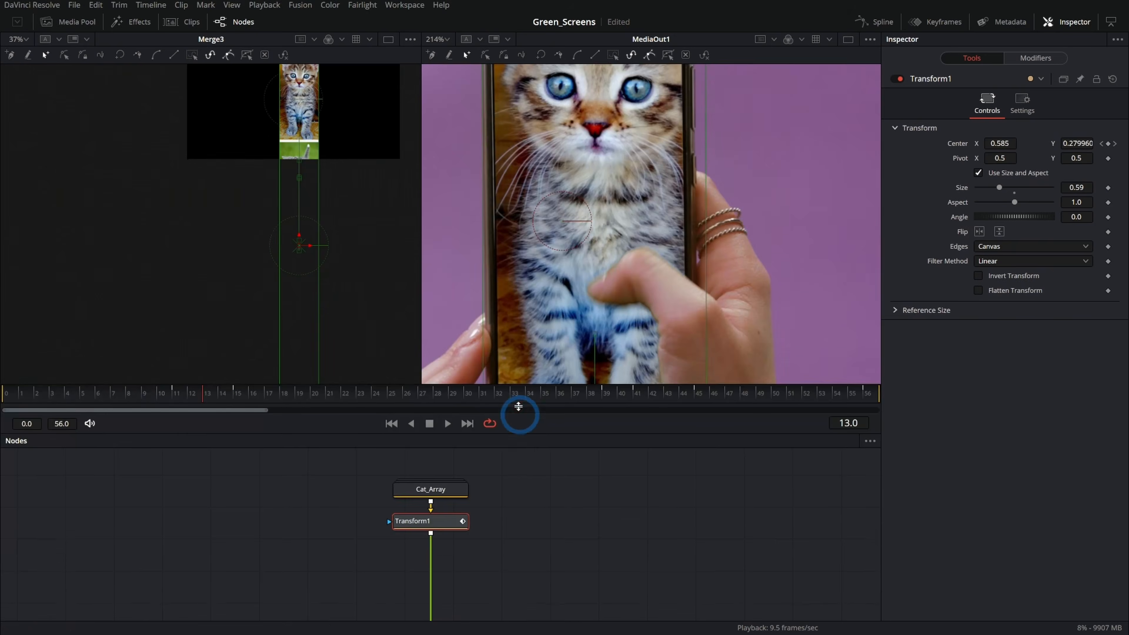
Restore room for the node area and display Transform1's Center displacement curve in the Spline editor
{"action": "left_click_drag", "start_coordinate": [673, 513], "coordinate": [599, 504]}
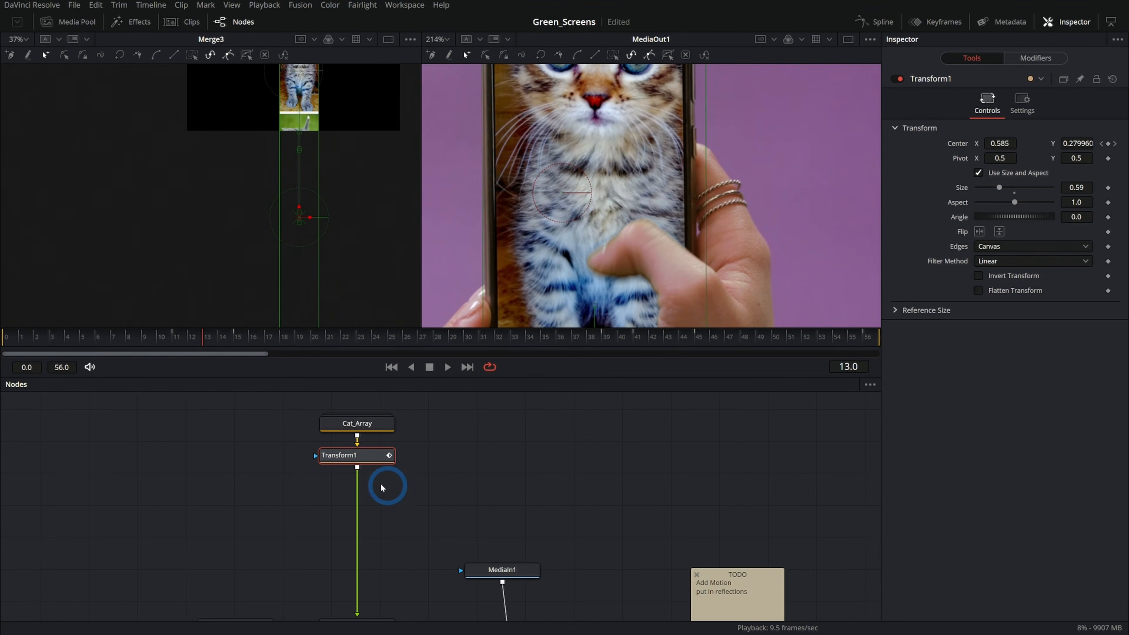
{"action": "left_click_drag", "start_coordinate": [372, 457], "coordinate": [372, 461]}
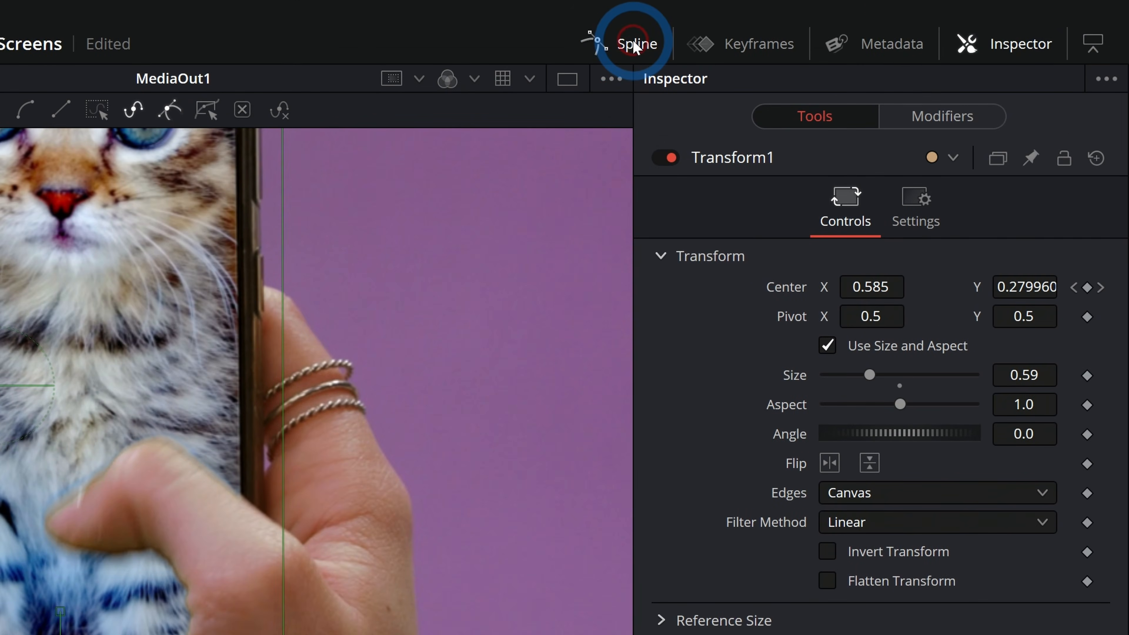
{"action": "left_click", "coordinate": [636, 44]}
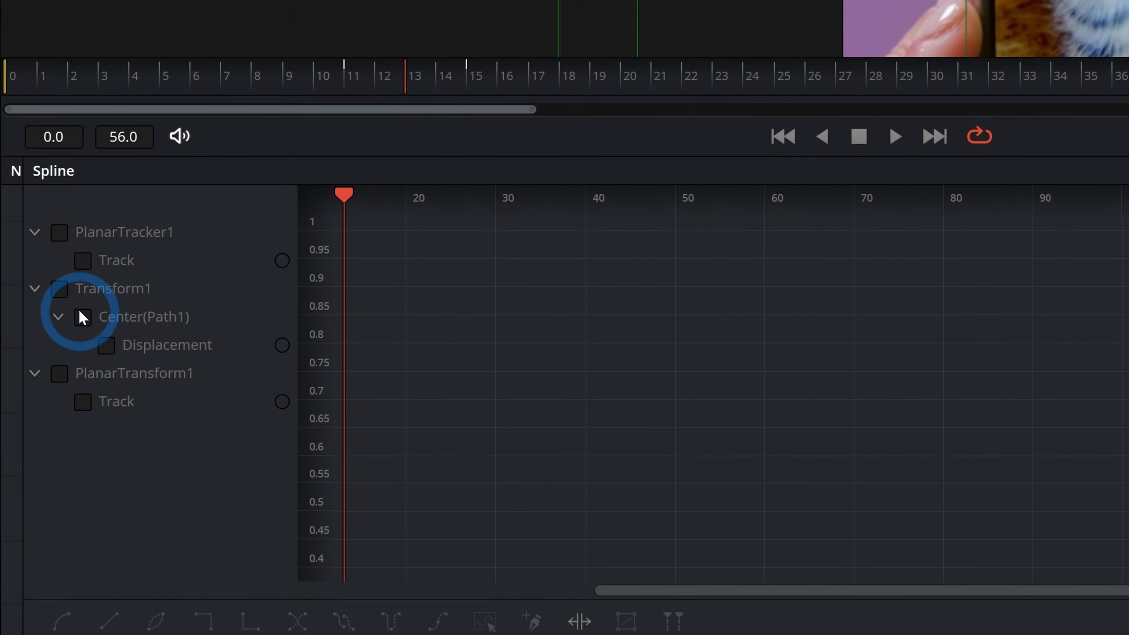
{"action": "left_click", "coordinate": [106, 322]}
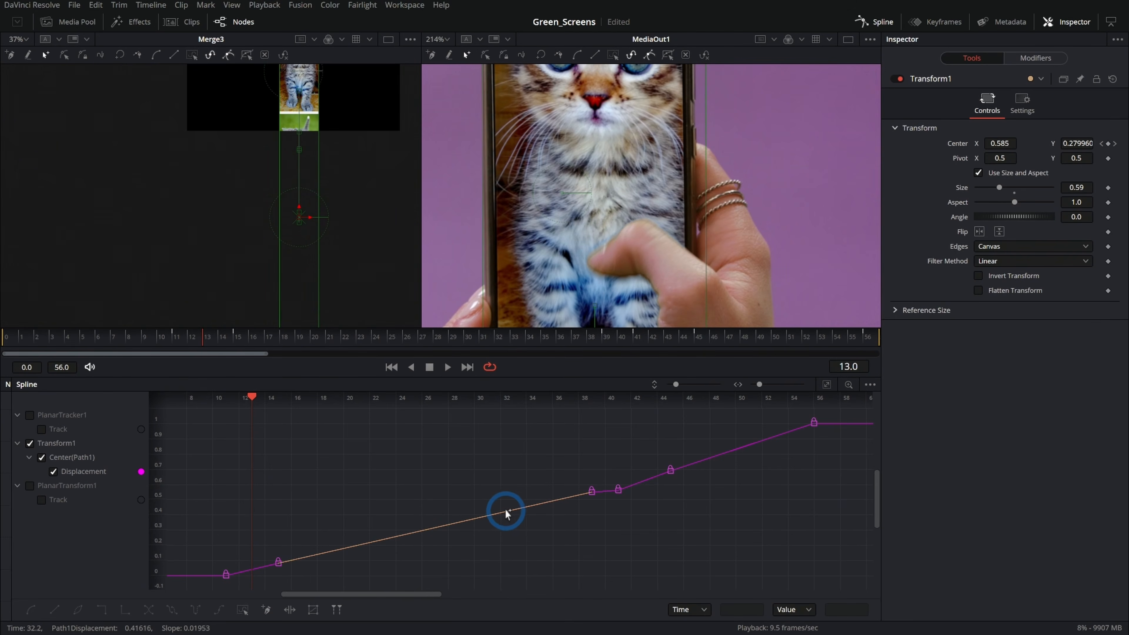
Ease the displacement curve into the frame 39 keyframe and raise the outgoing handle of the frame 15 keyframe
{"action": "left_click_drag", "start_coordinate": [582, 477], "coordinate": [579, 508]}
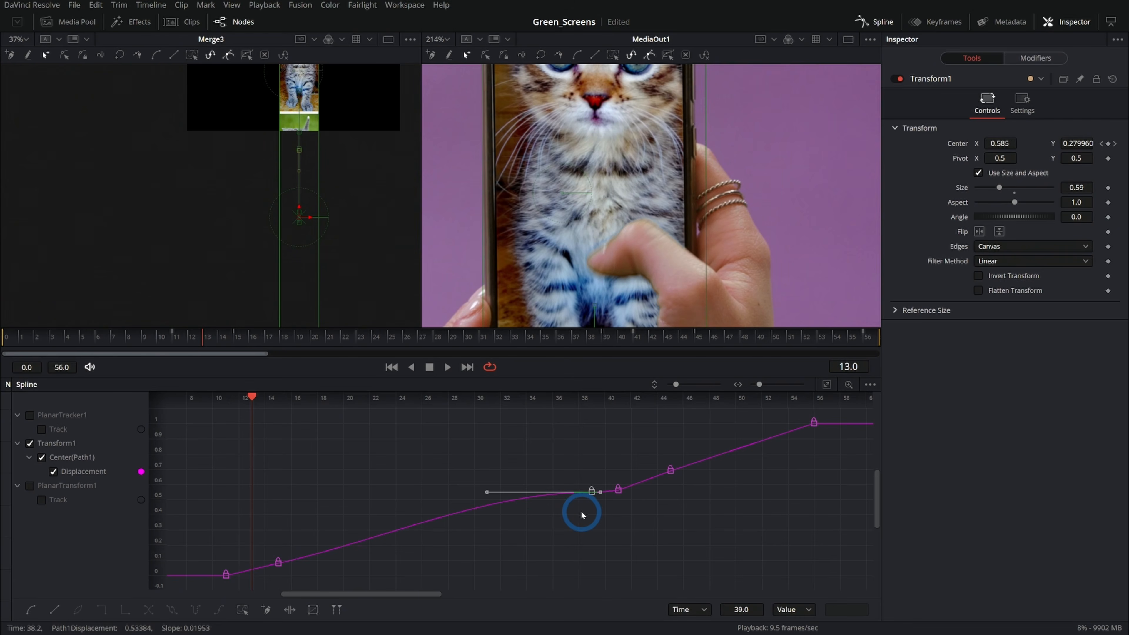
{"action": "left_click_drag", "start_coordinate": [393, 537], "coordinate": [314, 470]}
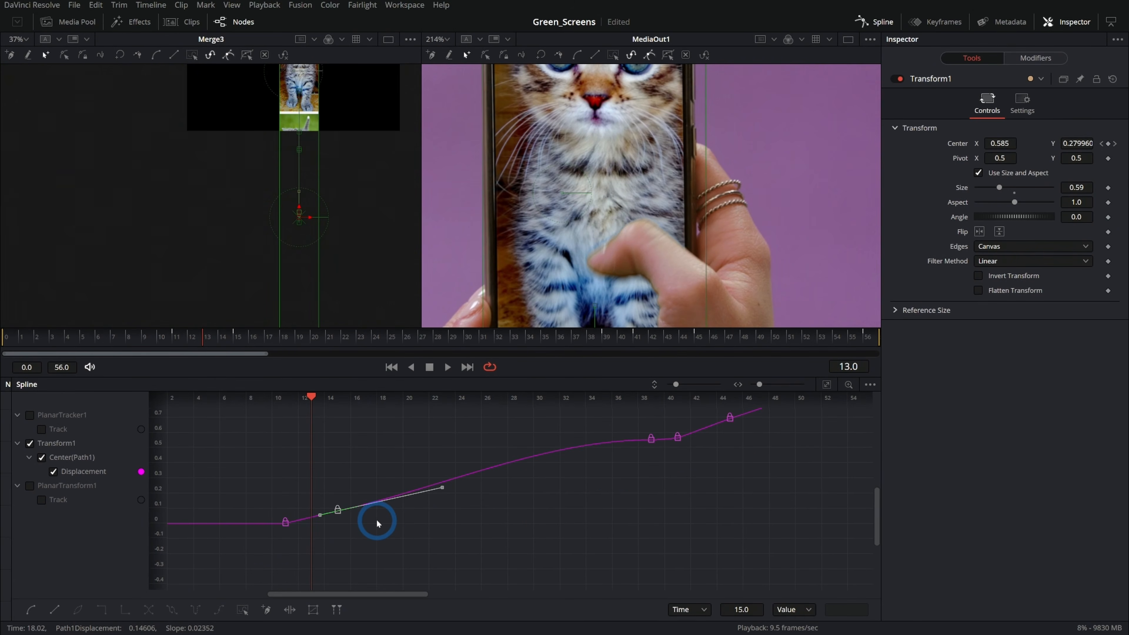
{"action": "left_click_drag", "start_coordinate": [442, 487], "coordinate": [442, 477]}
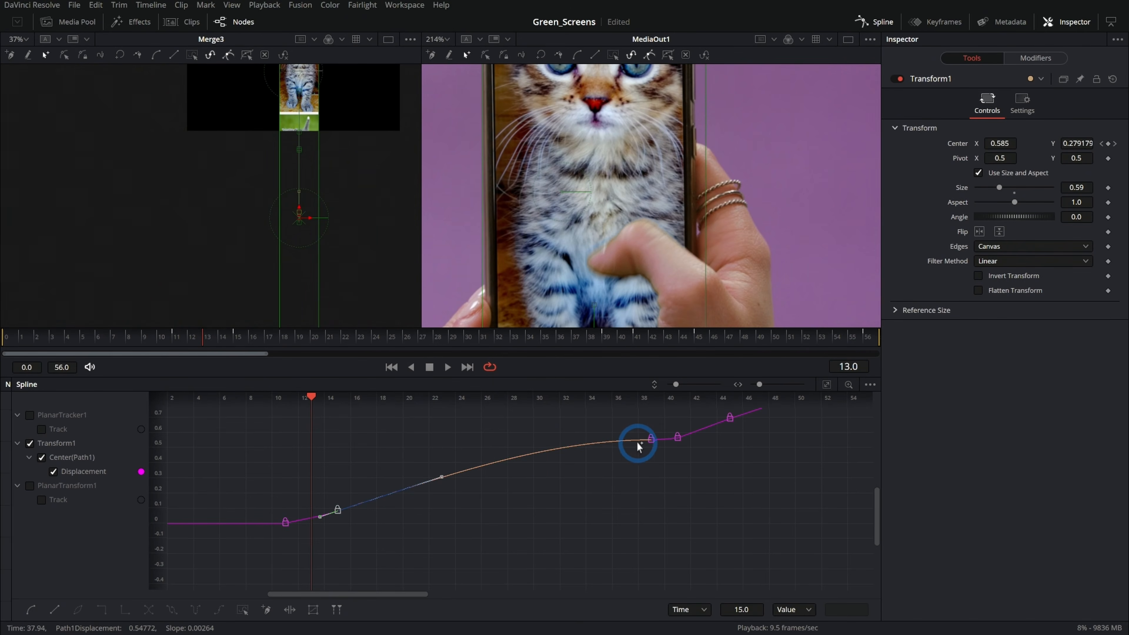
Smooth the displacement curve through the frame 56 and frame 45 keyframes
{"action": "left_click_drag", "start_coordinate": [640, 471], "coordinate": [393, 575]}
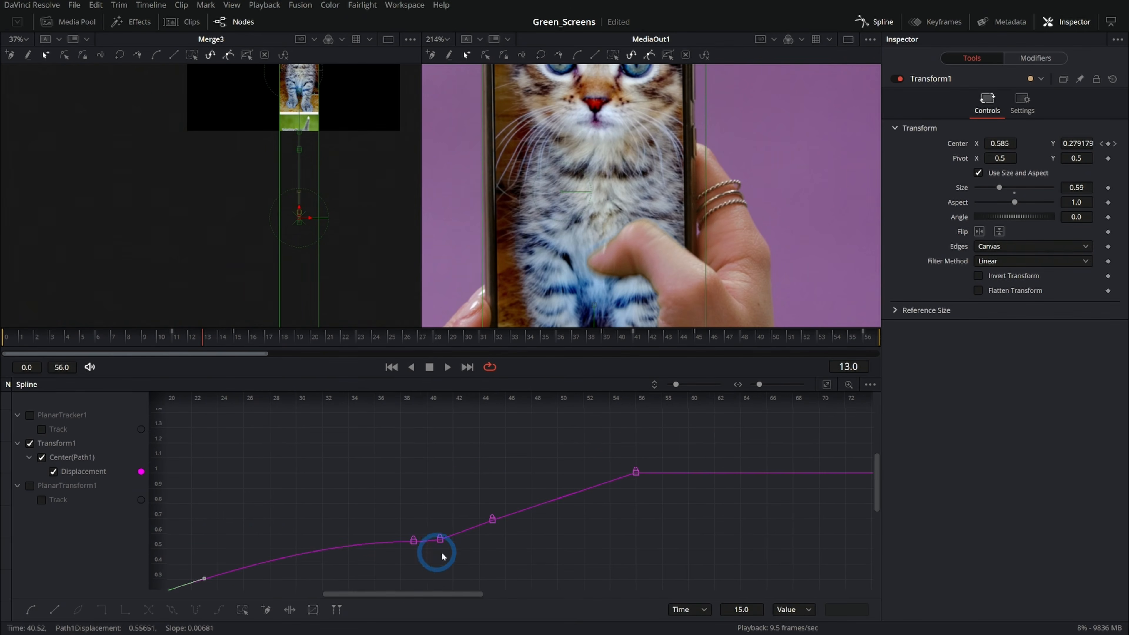
{"action": "left_click", "coordinate": [636, 471]}
{"action": "key", "text": "s"}
{"action": "left_click", "coordinate": [492, 519]}
{"action": "left_click", "coordinate": [497, 519]}
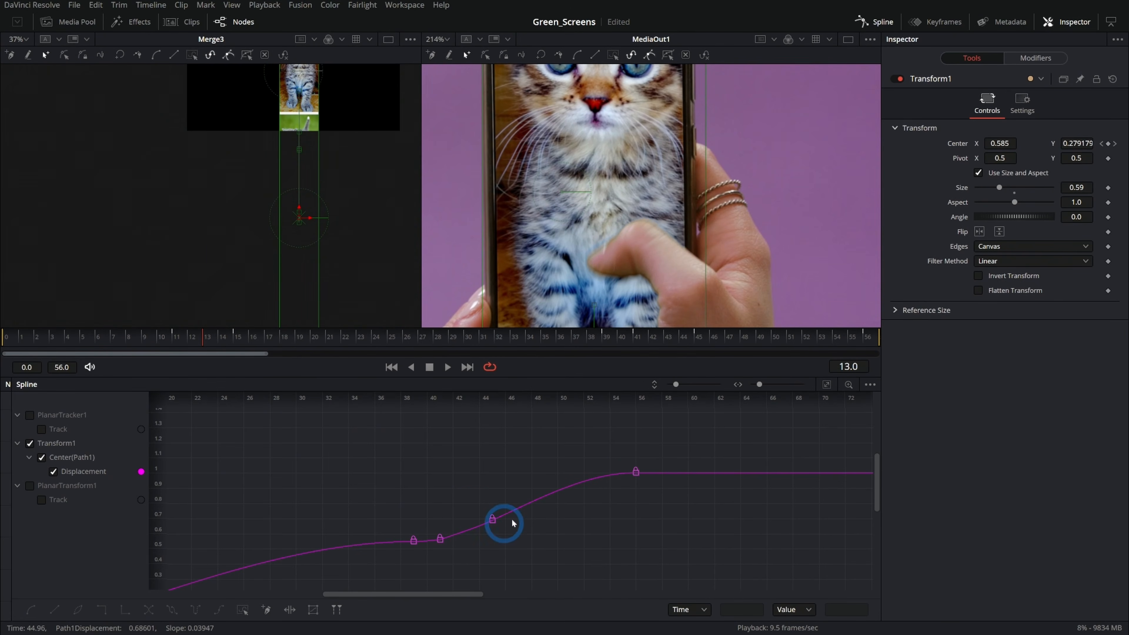
Play and scrub the shot, examining how the image strip follows the thumb around frames 13, 15 and 41
{"action": "left_click", "coordinate": [391, 367]}
{"action": "left_click", "coordinate": [448, 368]}
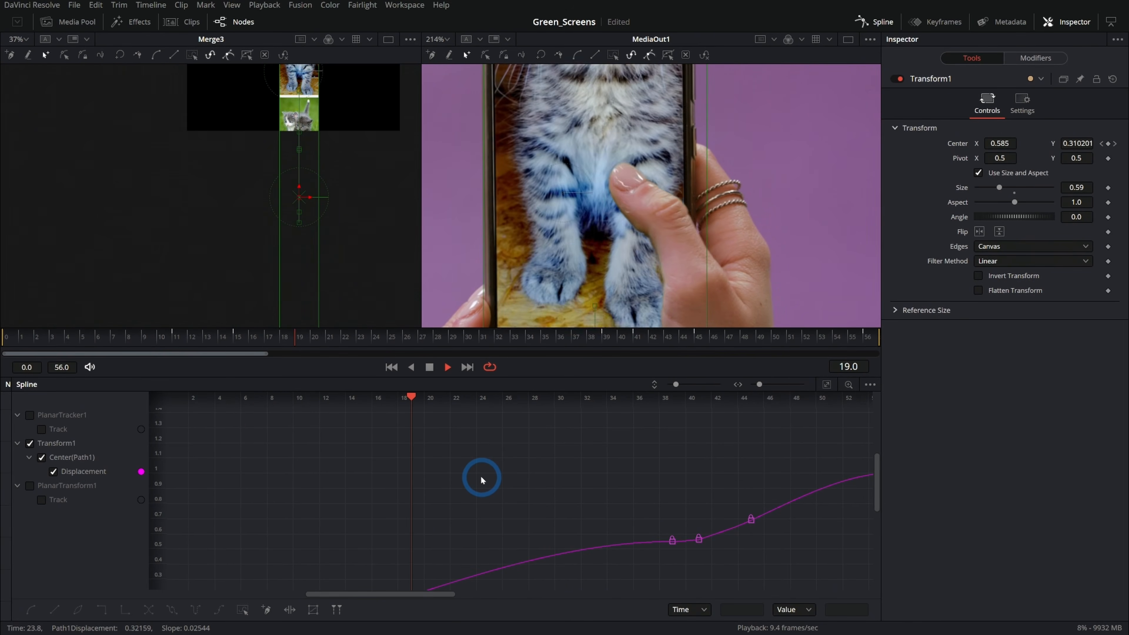
{"action": "left_click", "coordinate": [176, 341]}
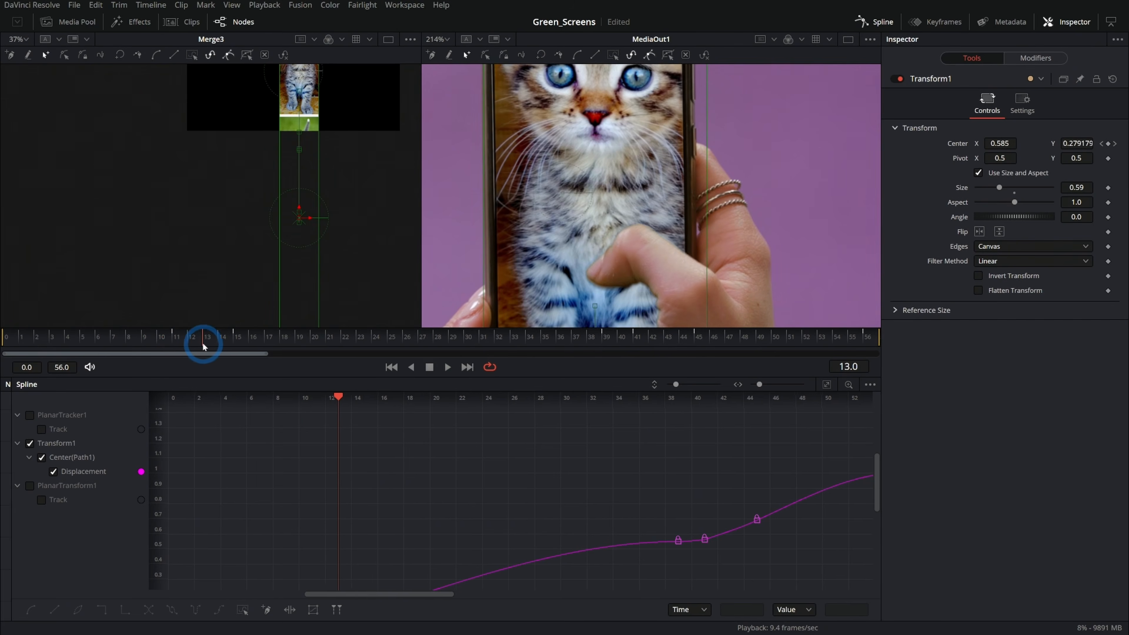
{"action": "left_click_drag", "start_coordinate": [297, 351], "coordinate": [580, 346]}
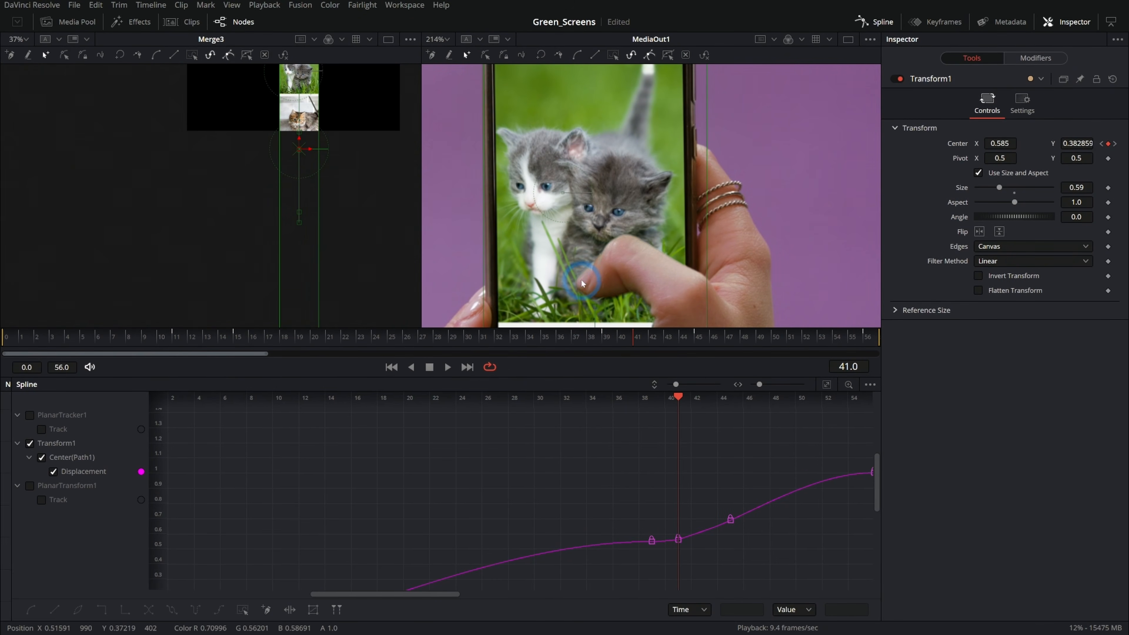
{"action": "left_click_drag", "start_coordinate": [668, 342], "coordinate": [240, 342]}
{"action": "left_click", "coordinate": [611, 224]}
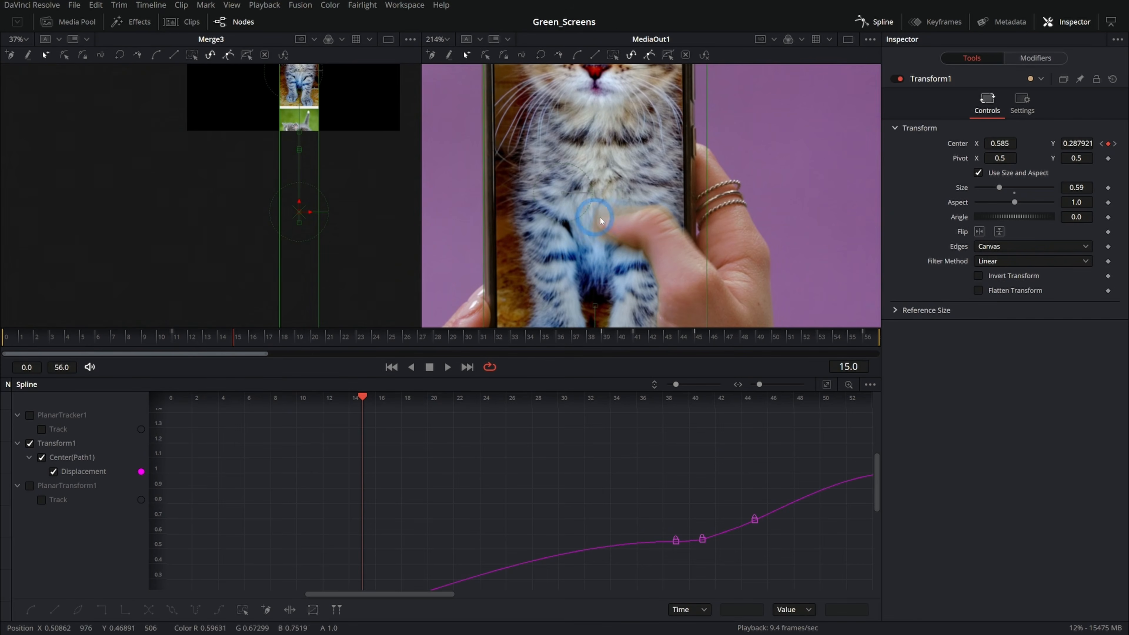
{"action": "left_click_drag", "start_coordinate": [234, 338], "coordinate": [64, 338]}
{"action": "left_click", "coordinate": [447, 368]}
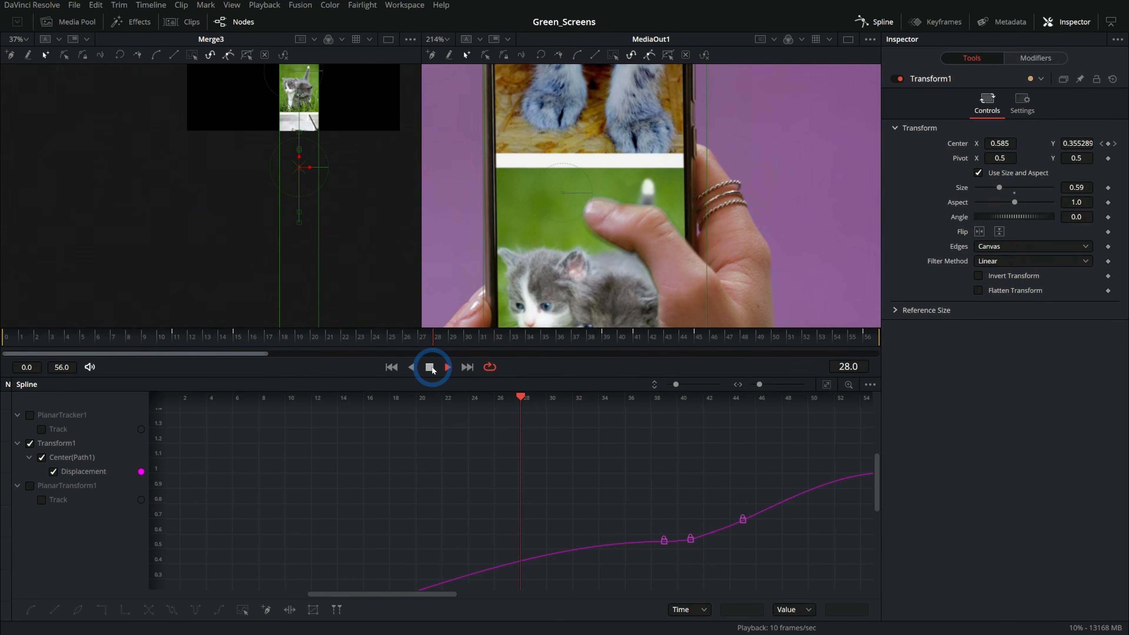
{"action": "left_click", "coordinate": [430, 367]}
Smooth the displacement curve at the frame 11 keyframe so the first scroll eases in
{"action": "left_click_drag", "start_coordinate": [456, 479], "coordinate": [470, 385]}
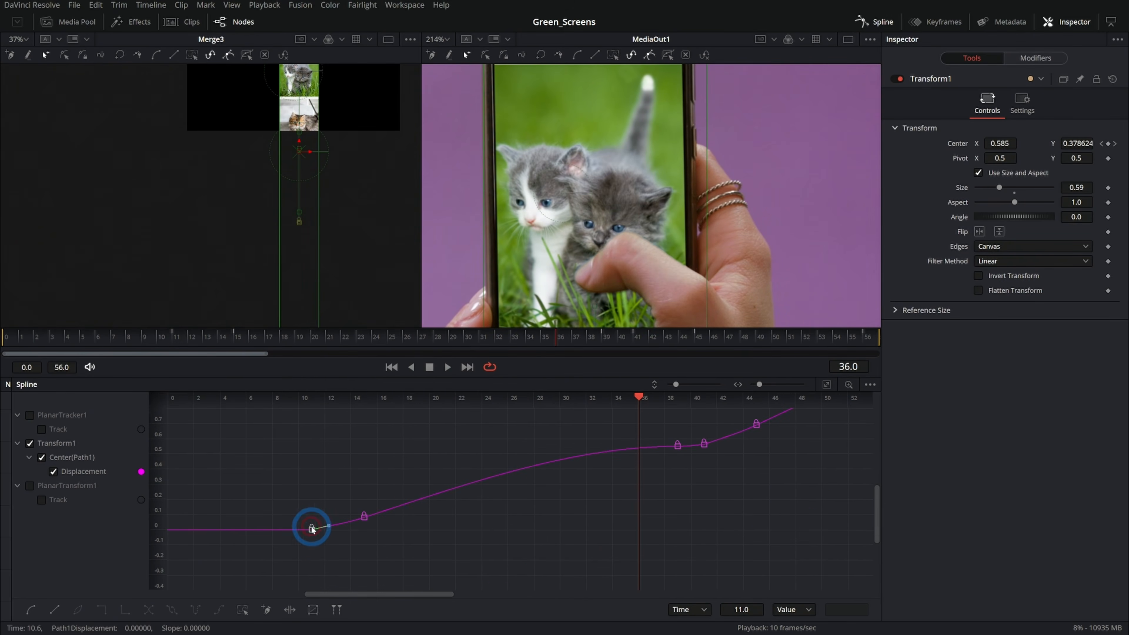
{"action": "key", "text": "shift+s"}
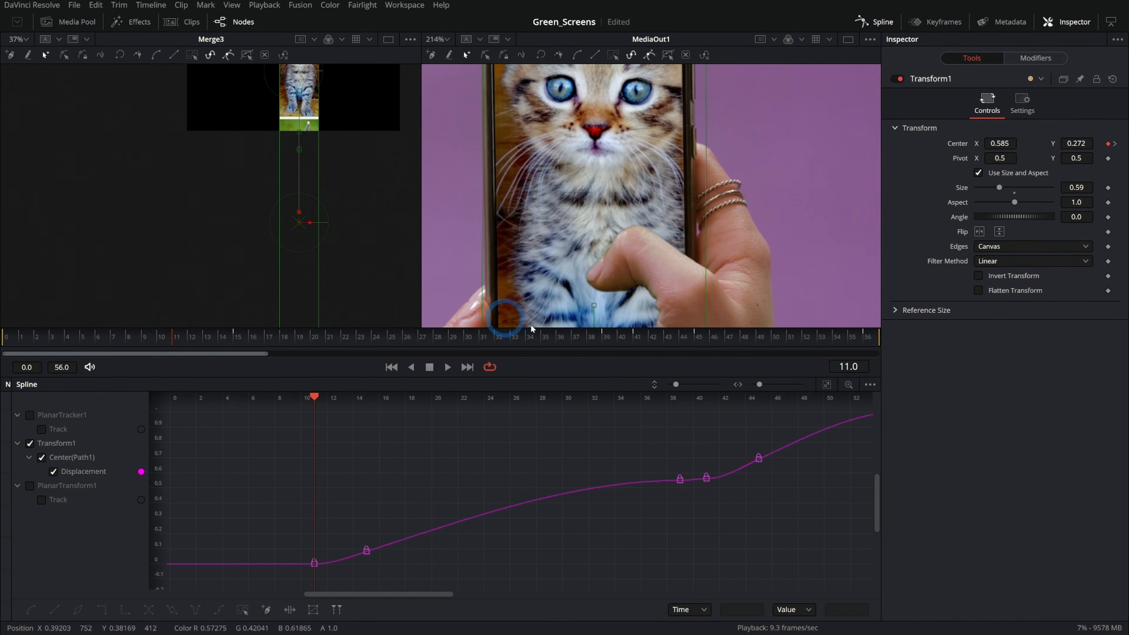
Close the spline editor and enable motion blur with quality 4 on Transform1
{"action": "left_click", "coordinate": [865, 23]}
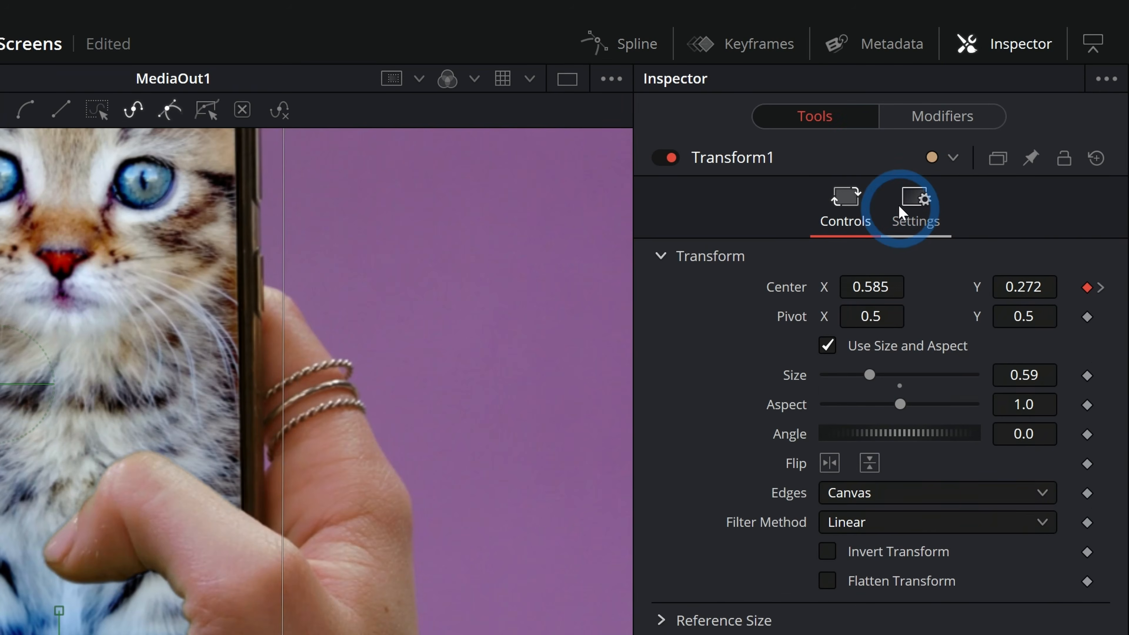
{"action": "left_click", "coordinate": [897, 203]}
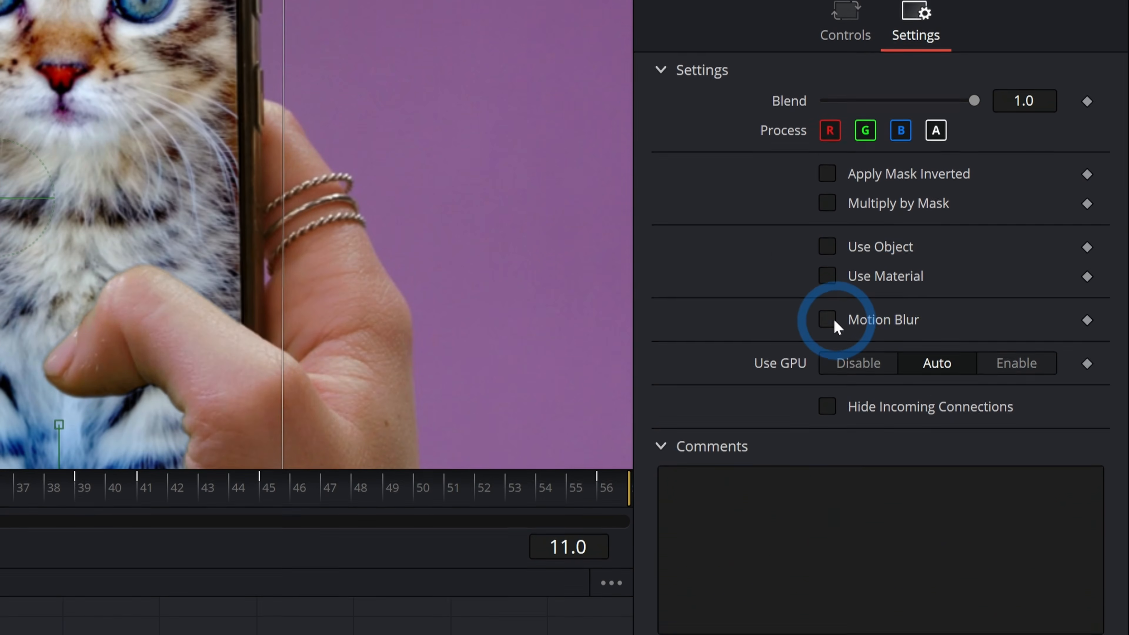
{"action": "left_click", "coordinate": [834, 321]}
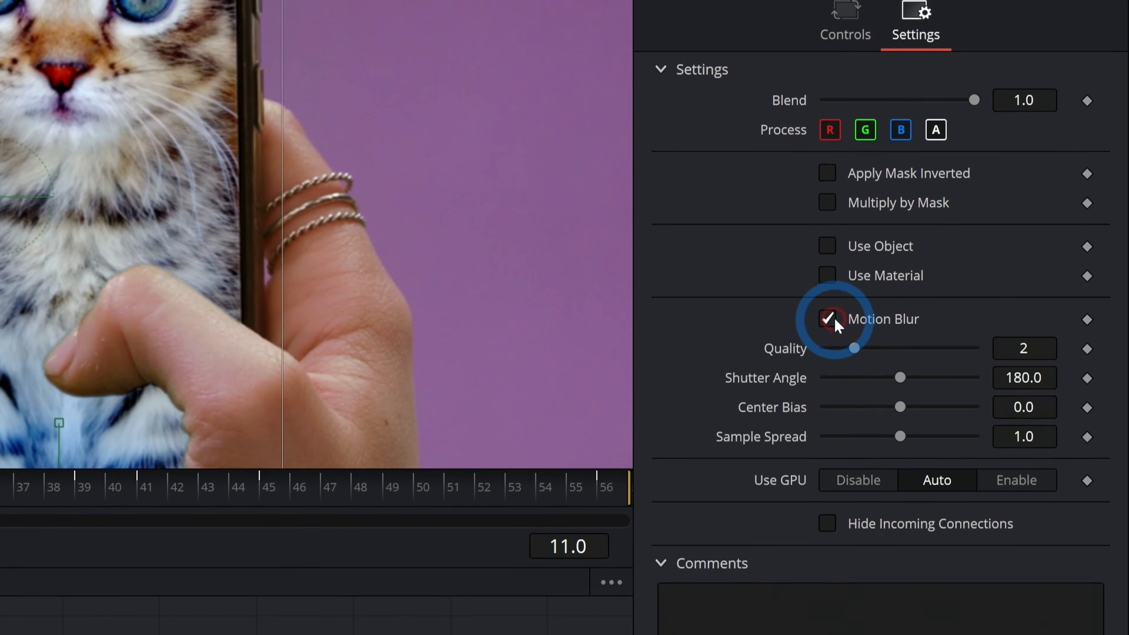
{"action": "left_click_drag", "start_coordinate": [852, 346], "coordinate": [887, 347]}
{"action": "left_click", "coordinate": [1012, 347]}
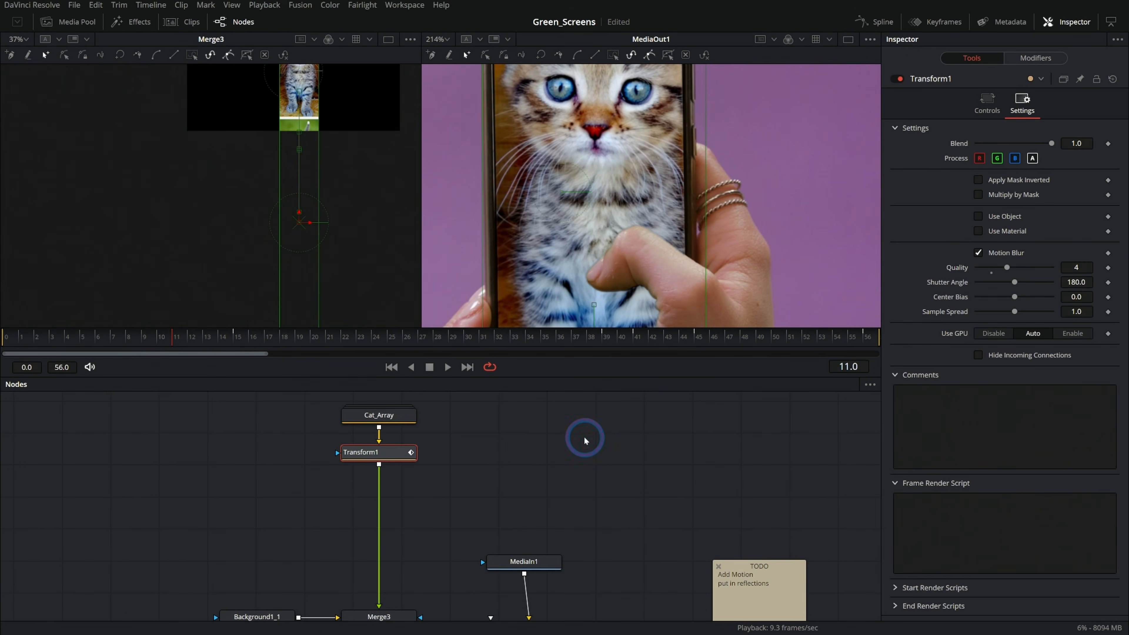
Enable motion blur with quality 4 on PlanarTransform1 and check the scroll around frame 13
{"action": "left_click", "coordinate": [232, 343]}
{"action": "mouse_move", "coordinate": [232, 345]}
{"action": "left_mouse_down"}
{"action": "mouse_move", "coordinate": [209, 347]}
{"action": "mouse_move", "coordinate": [223, 347]}
{"action": "left_mouse_up"}
{"action": "left_click_drag", "start_coordinate": [446, 556], "coordinate": [395, 419]}
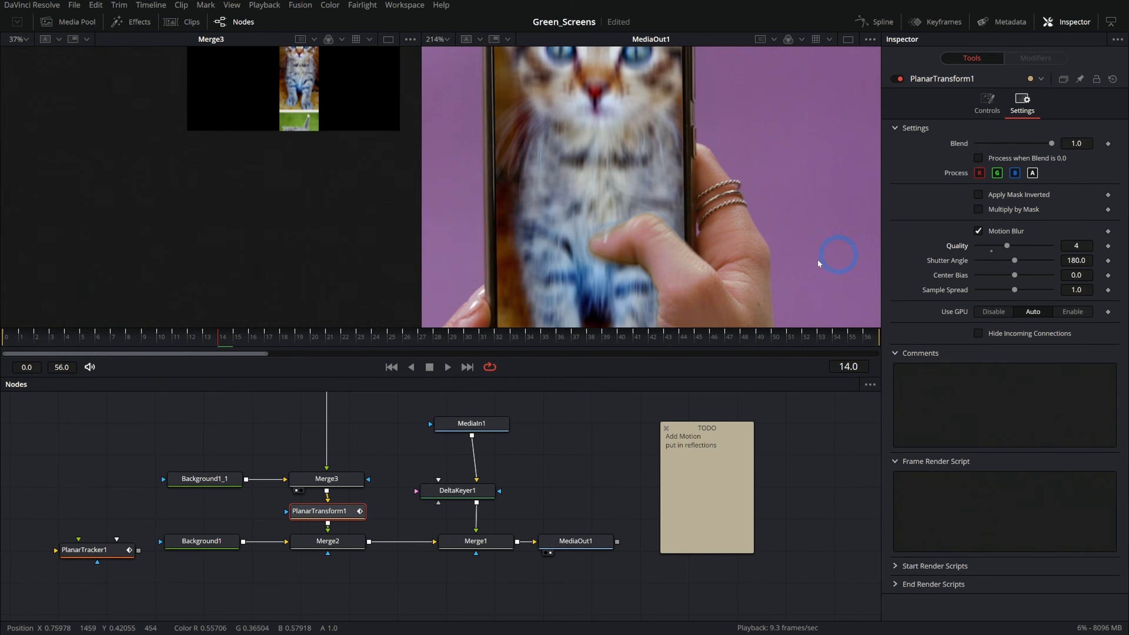
{"action": "left_click", "coordinate": [215, 345]}
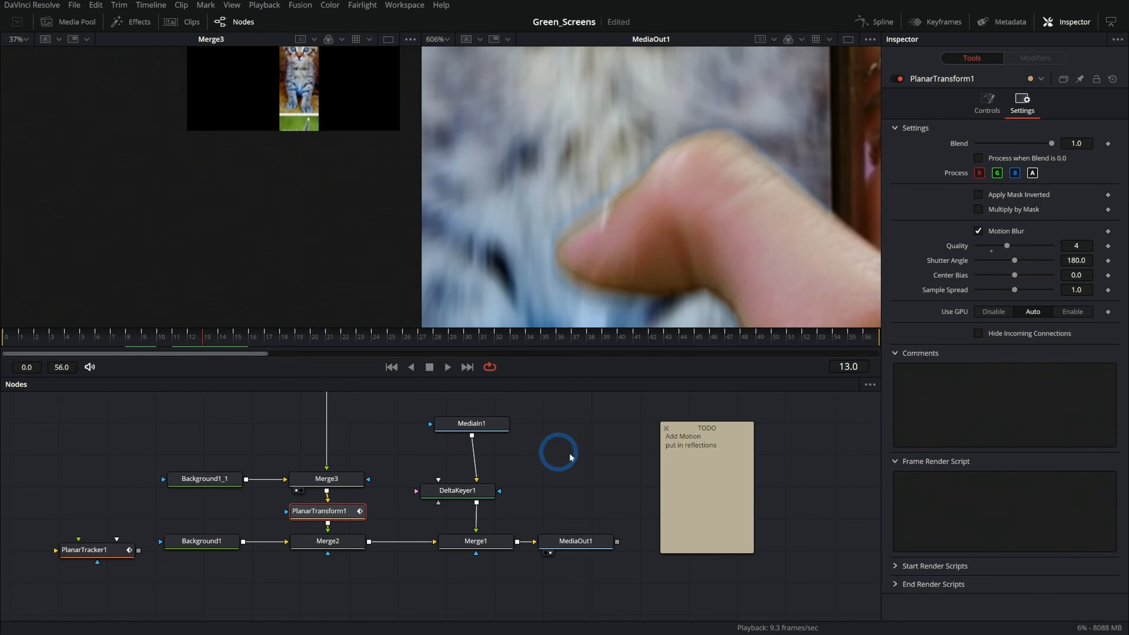
Load DeltaKeyer1 in the other viewer and display its alpha matte around the thumb at frame 13
{"action": "left_click_drag", "start_coordinate": [570, 455], "coordinate": [567, 521]}
{"action": "left_click_drag", "start_coordinate": [540, 466], "coordinate": [540, 505]}
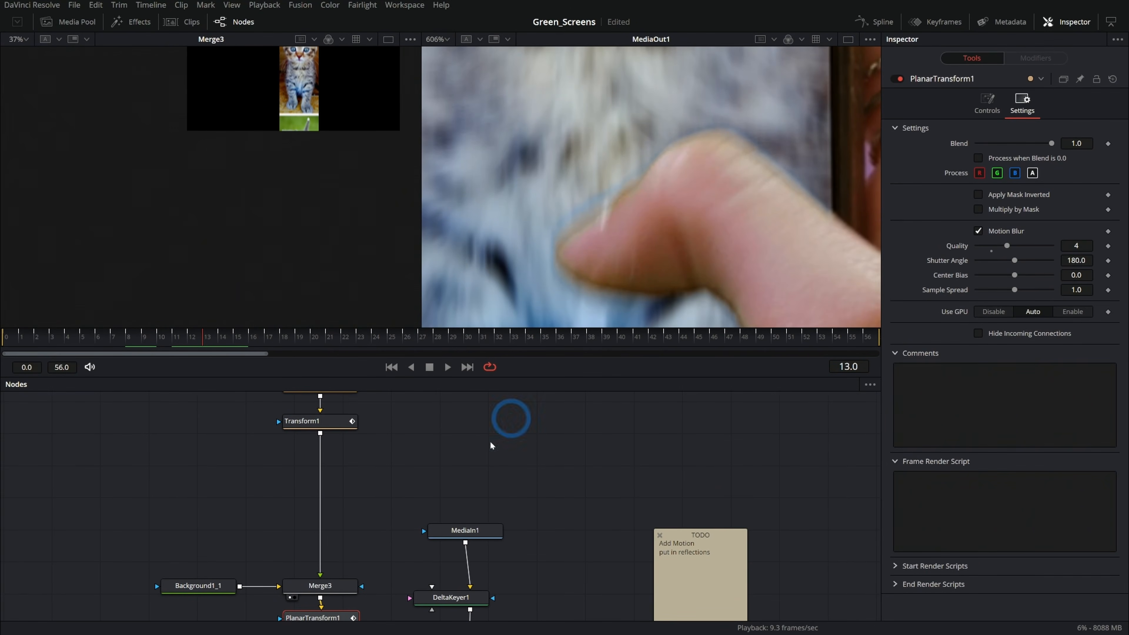
{"action": "left_click_drag", "start_coordinate": [459, 492], "coordinate": [422, 420]}
{"action": "left_click", "coordinate": [442, 530]}
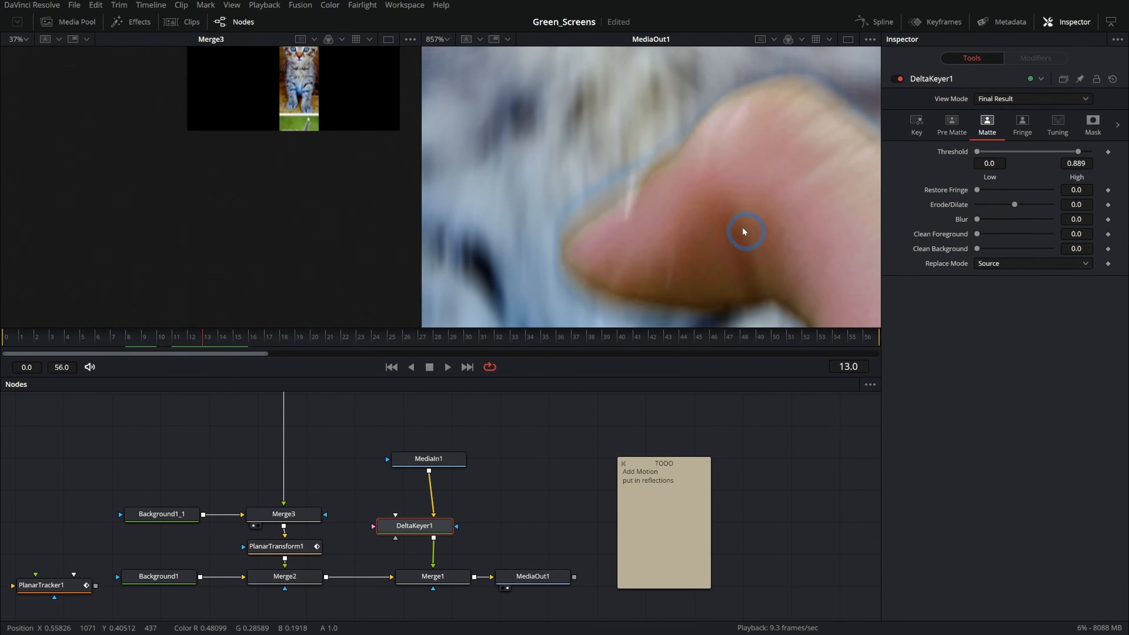
{"action": "left_click_drag", "start_coordinate": [410, 529], "coordinate": [353, 88]}
{"action": "scroll", "coordinate": [285, 216], "scroll_direction": "up", "scroll_amount": 6}
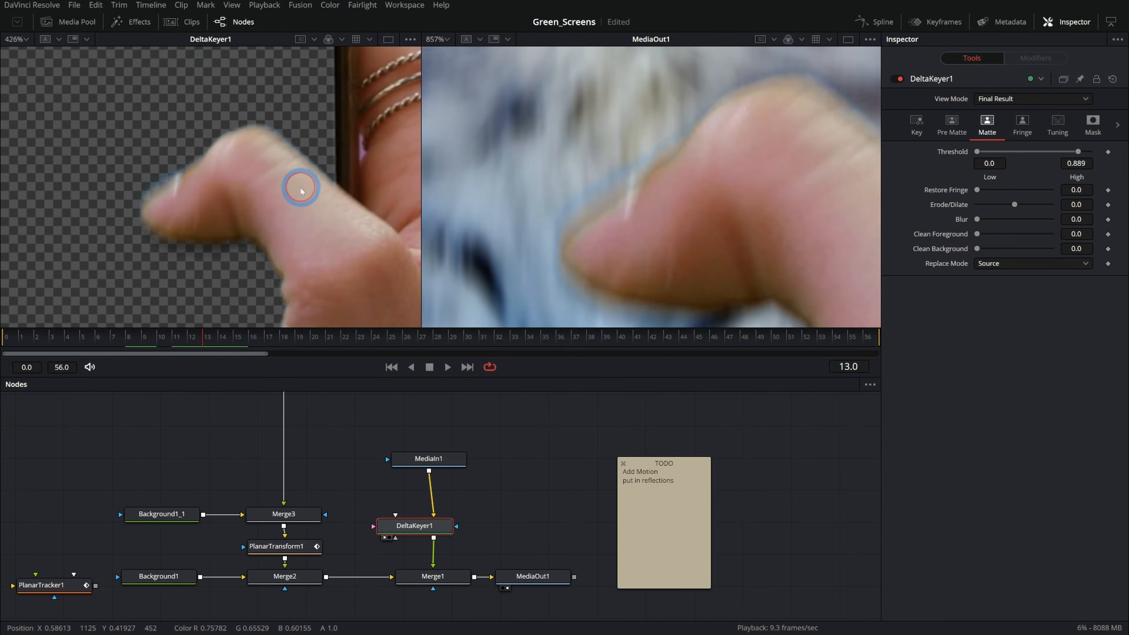
{"action": "key", "text": "a"}
{"action": "scroll", "coordinate": [335, 222], "scroll_direction": "up", "scroll_amount": 3}
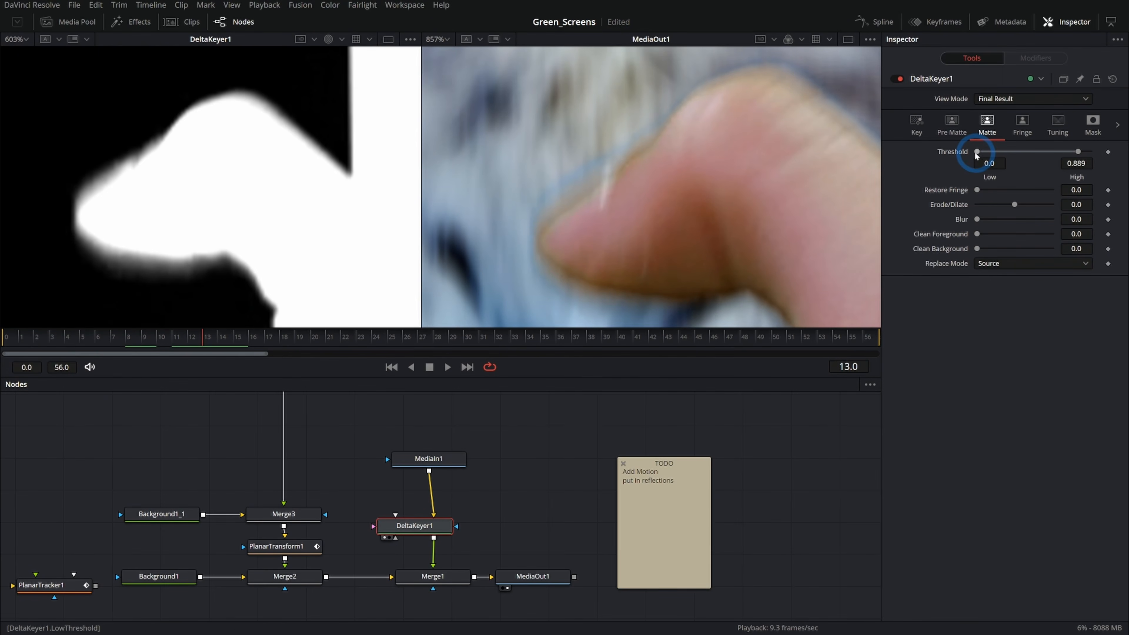
Refine the DeltaKeyer1 matte with a low threshold of 0.256, Erode/Dilate of -0.0009 and blur of 0.0011
{"action": "left_click_drag", "start_coordinate": [980, 152], "coordinate": [1003, 155]}
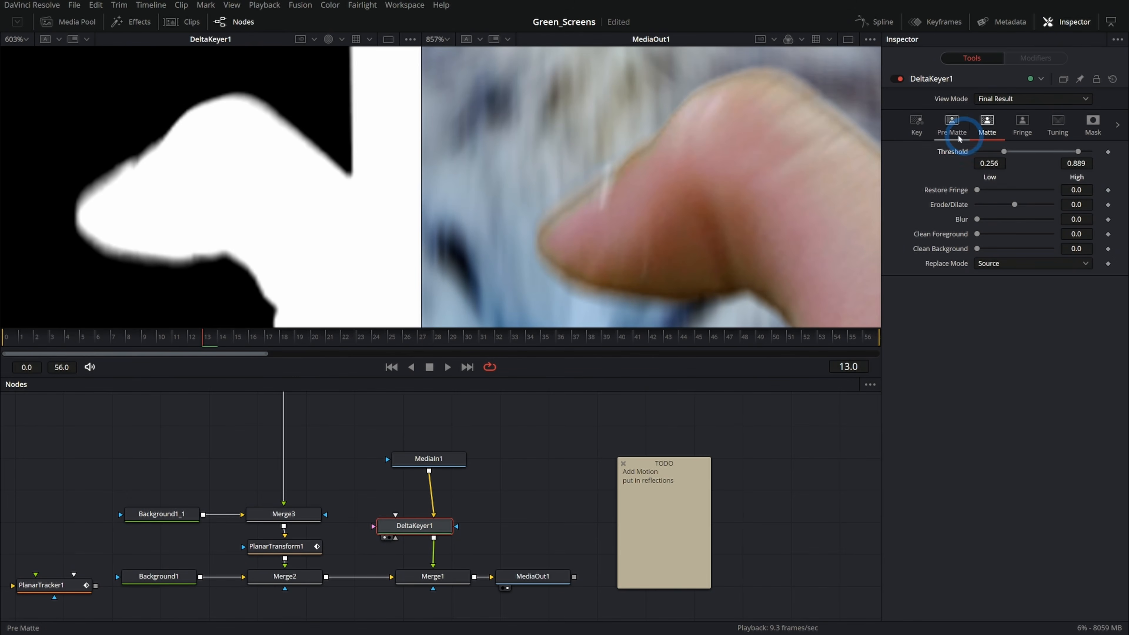
{"action": "left_click_drag", "start_coordinate": [1015, 207], "coordinate": [982, 221]}
{"action": "scroll", "coordinate": [875, 292], "scroll_direction": "down", "scroll_amount": 3}
{"action": "scroll", "coordinate": [836, 244], "scroll_direction": "up", "scroll_amount": 2}
Compare the phone's screen corners with DeltaKeyer1 off and on, and play the shot to check the key
{"action": "left_click_drag", "start_coordinate": [678, 100], "coordinate": [685, 254]}
{"action": "scroll", "coordinate": [688, 160], "scroll_direction": "up", "scroll_amount": 2}
{"action": "scroll", "coordinate": [688, 161], "scroll_direction": "up", "scroll_amount": 5}
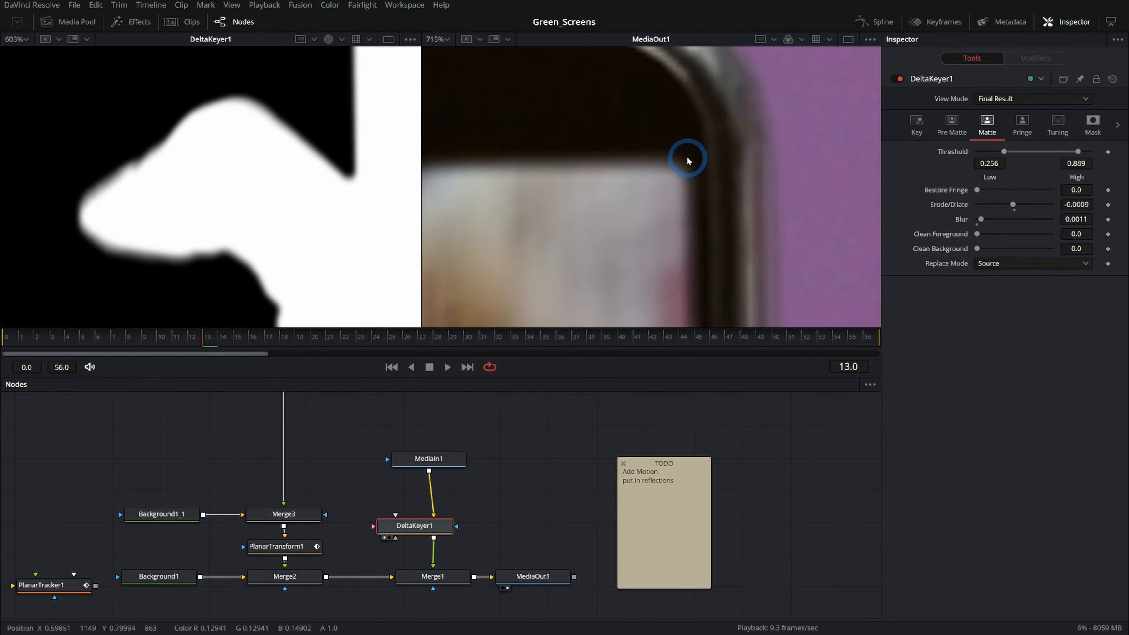
{"action": "left_click", "coordinate": [899, 79]}
{"action": "left_click", "coordinate": [899, 79]}
{"action": "left_click", "coordinate": [899, 80]}
{"action": "left_click", "coordinate": [899, 79]}
{"action": "scroll", "coordinate": [542, 297], "scroll_direction": "down", "scroll_amount": 4}
{"action": "scroll", "coordinate": [530, 208], "scroll_direction": "up", "scroll_amount": 4}
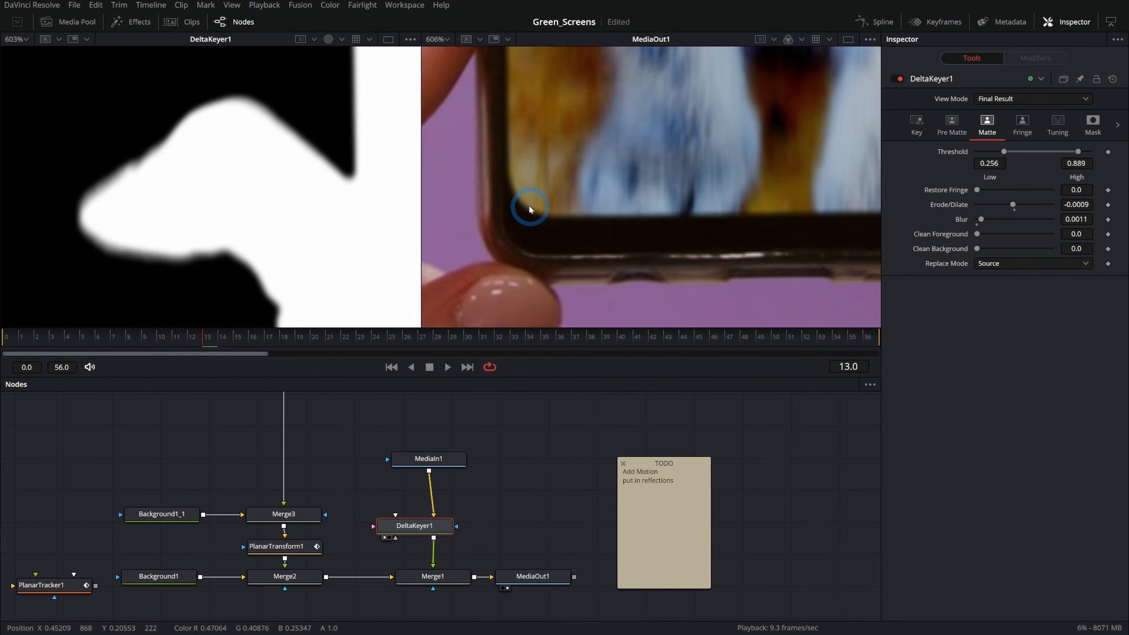
{"action": "left_click", "coordinate": [896, 80]}
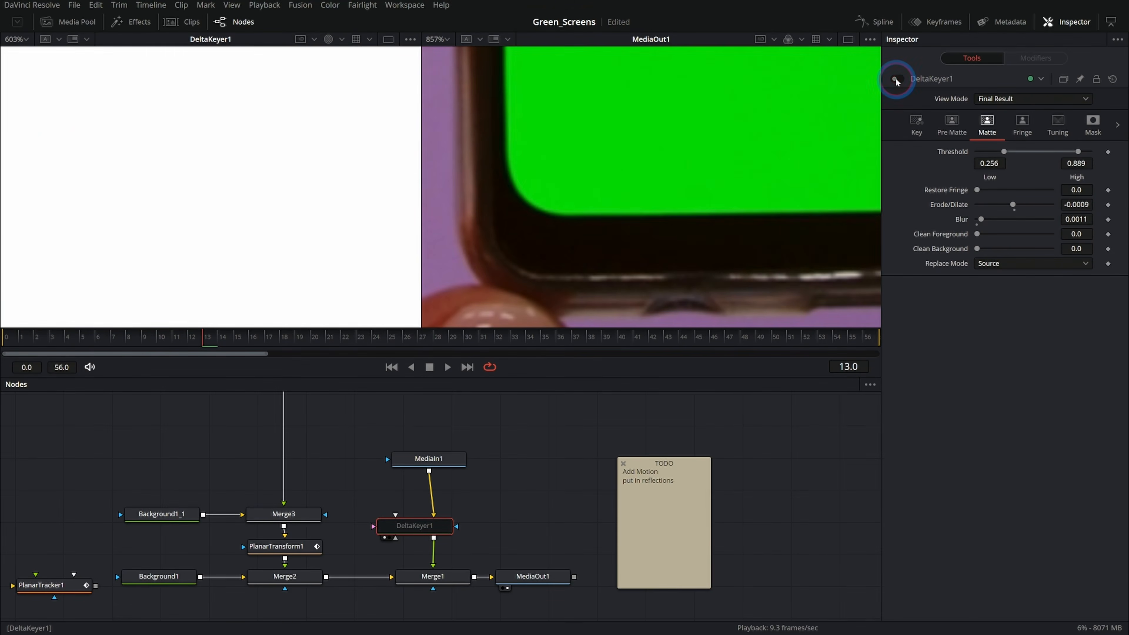
{"action": "left_click", "coordinate": [896, 80]}
{"action": "scroll", "coordinate": [623, 201], "scroll_direction": "down", "scroll_amount": 4}
{"action": "left_click", "coordinate": [447, 367]}
Update the TODO note by deleting the "Add Motion" entry and changing the remaining one to "put in reflections/CC"
{"action": "left_click", "coordinate": [647, 479]}
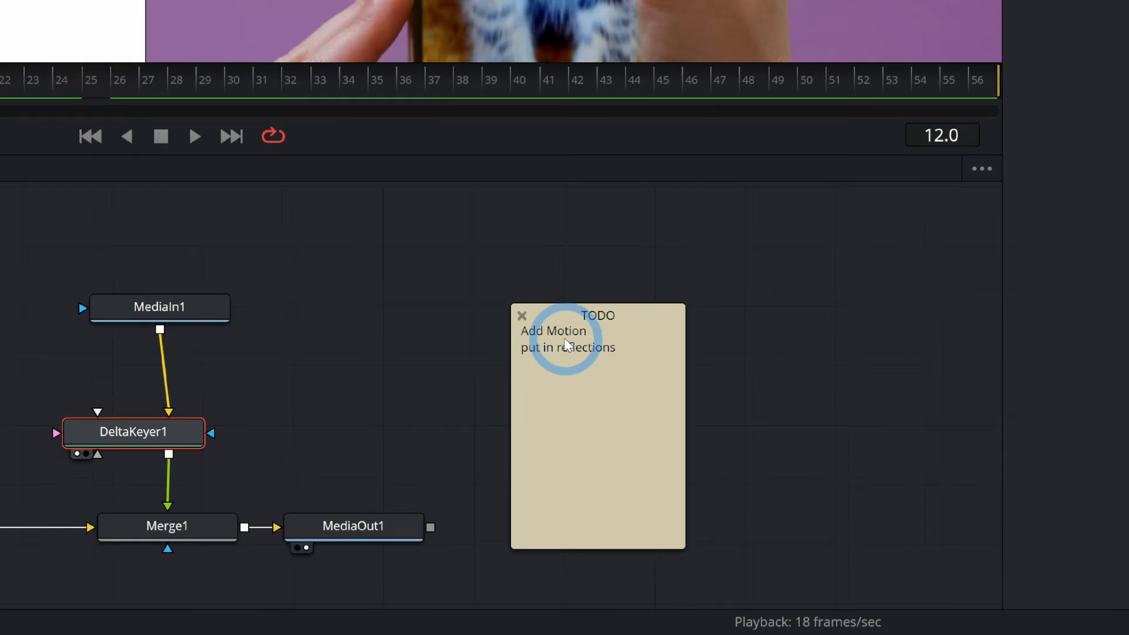
{"action": "triple_click", "coordinate": [566, 338]}
{"action": "type", "text": "F"}
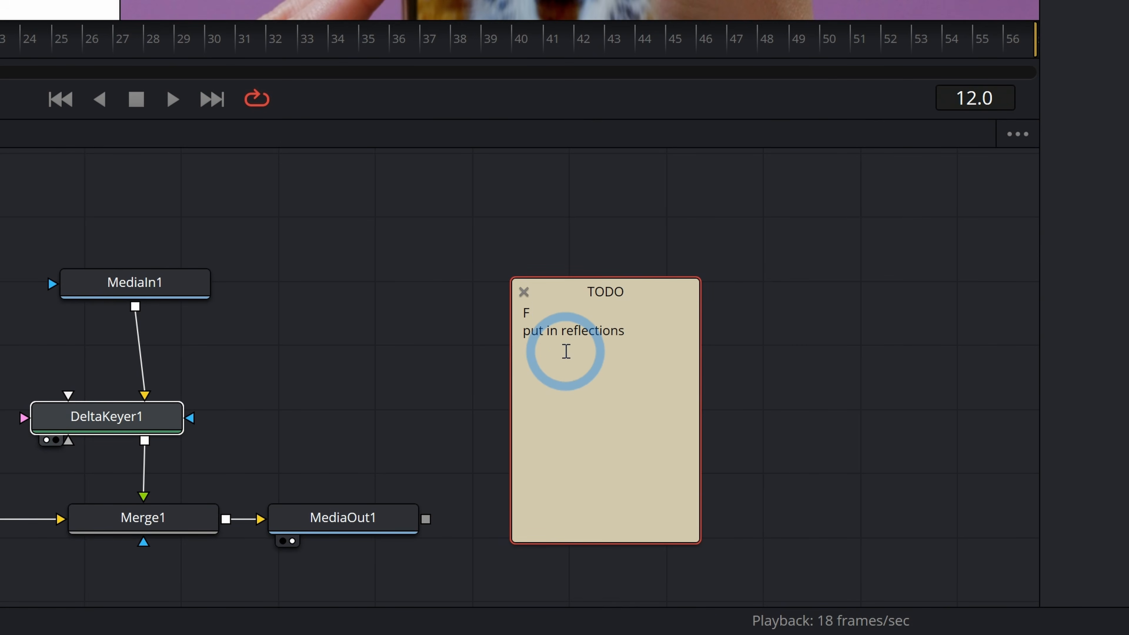
{"action": "key", "text": "shift+Home"}
{"action": "key", "text": "BackSpace"}
{"action": "left_click", "coordinate": [431, 332]}
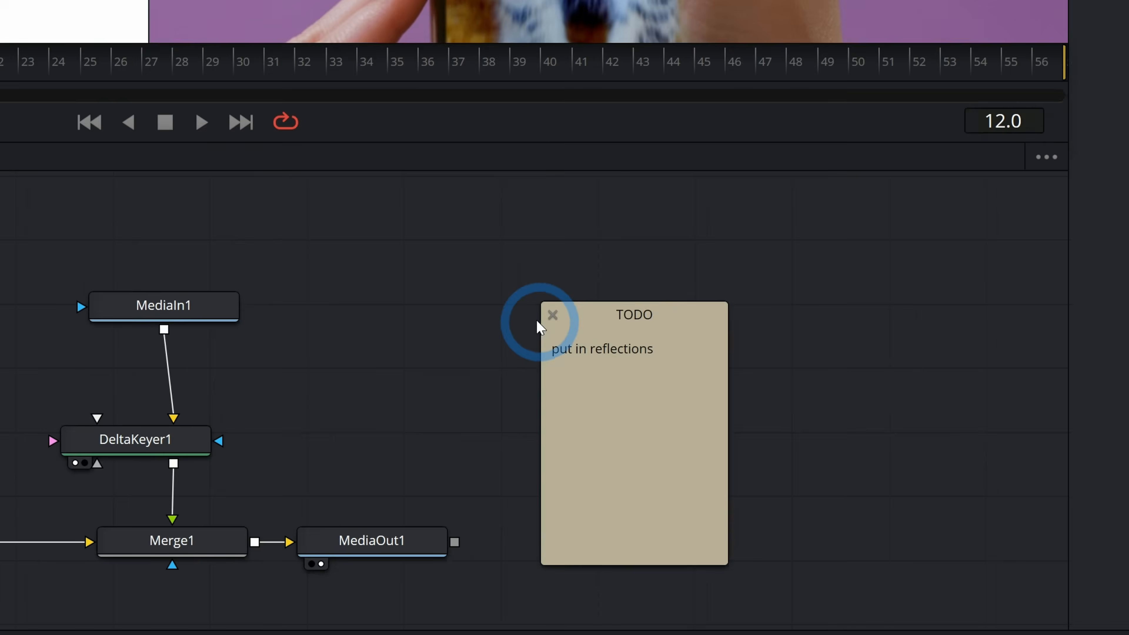
{"action": "left_click", "coordinate": [790, 326]}
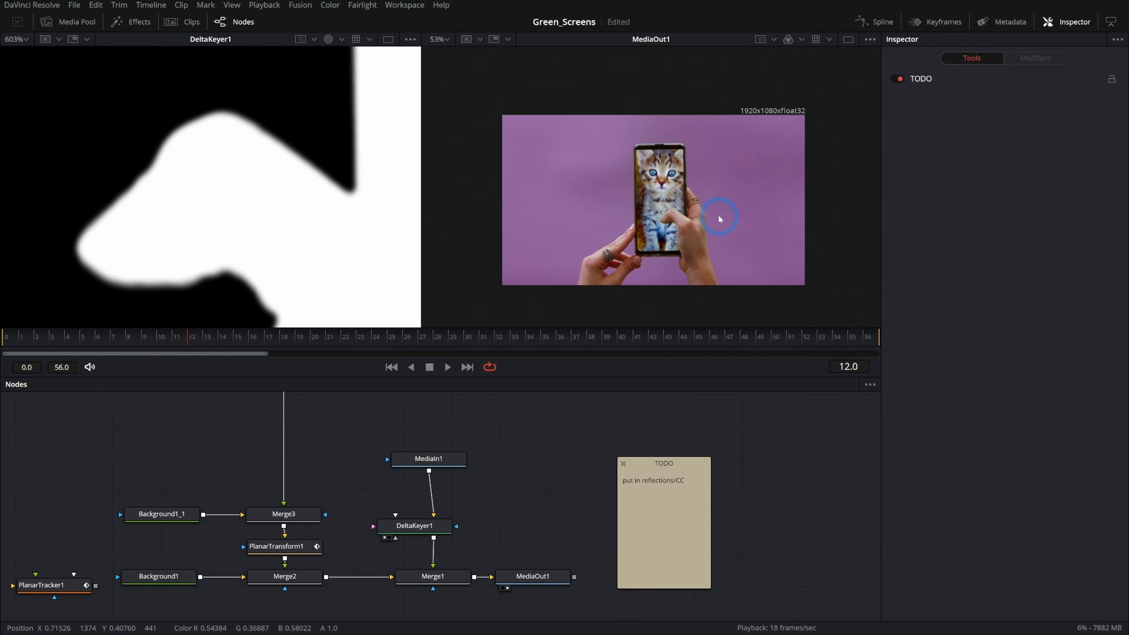
Go to frame 8 and examine how the kitten picture blends with the surrounding phone and hands
{"action": "scroll", "coordinate": [718, 215], "scroll_direction": "up", "scroll_amount": 6}
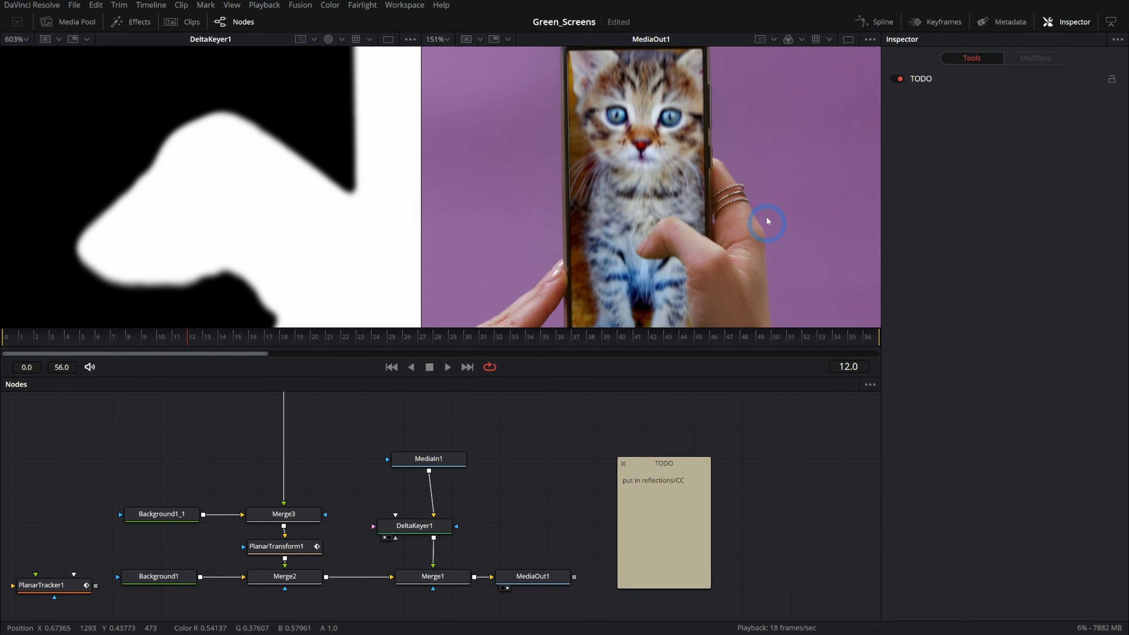
{"action": "left_click", "coordinate": [272, 337]}
{"action": "left_click_drag", "start_coordinate": [272, 339], "coordinate": [140, 320]}
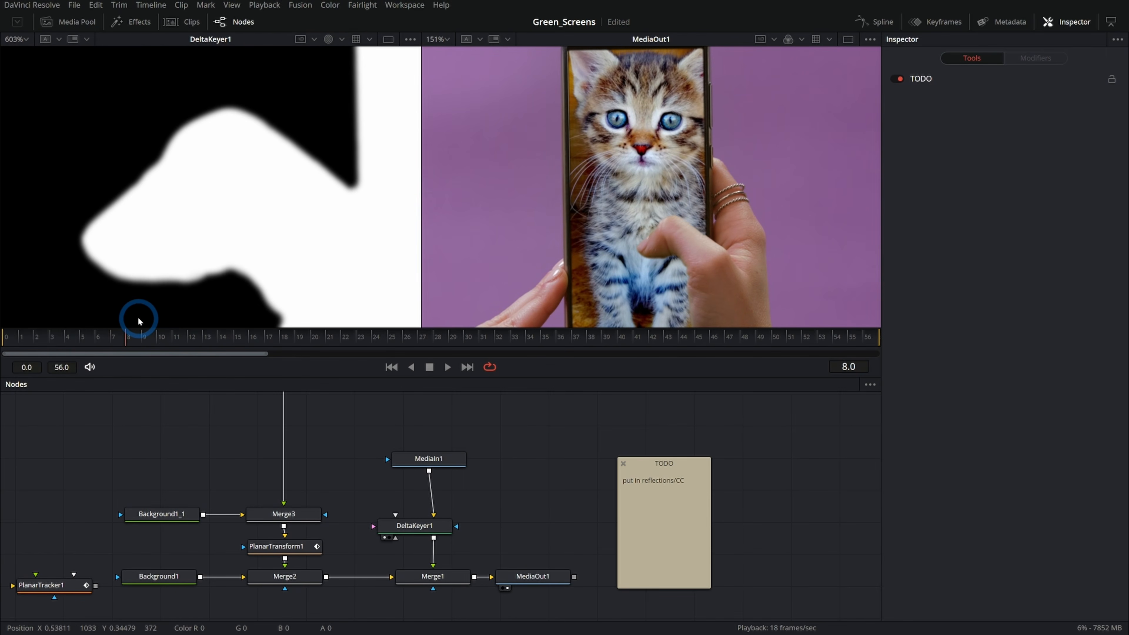
{"action": "scroll", "coordinate": [729, 135], "scroll_direction": "down", "scroll_amount": 2}
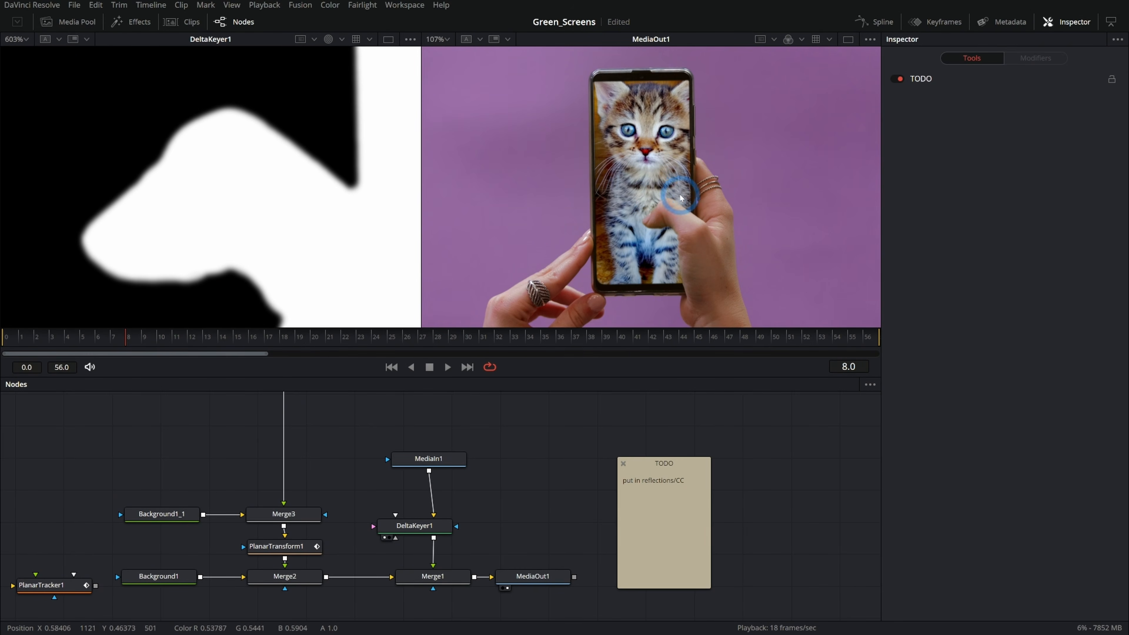
{"action": "scroll", "coordinate": [661, 197], "scroll_direction": "up", "scroll_amount": 4}
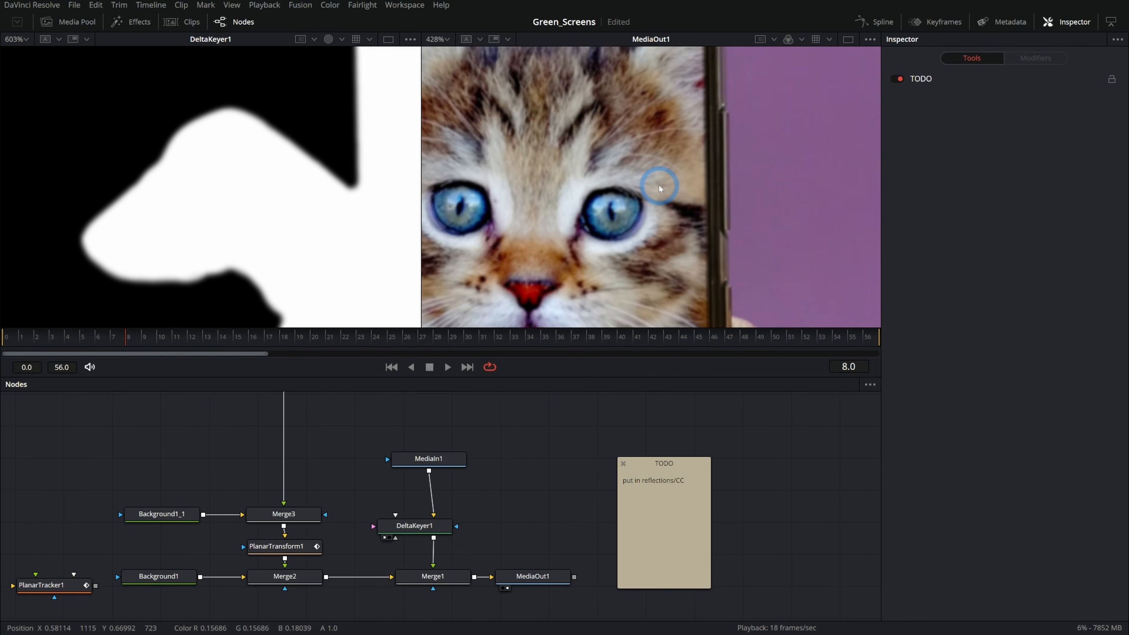
{"action": "left_click_drag", "start_coordinate": [668, 256], "coordinate": [673, 230]}
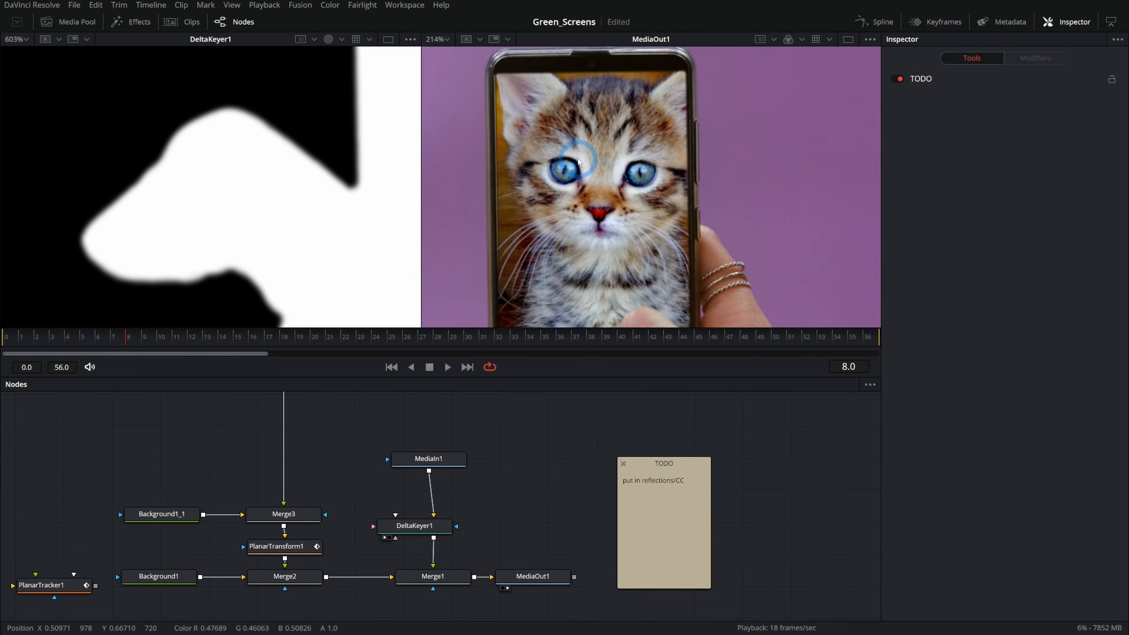
Insert a Color Corrector node between Cat_Array and Transform1
{"action": "left_click_drag", "start_coordinate": [337, 453], "coordinate": [422, 632]}
{"action": "left_click_drag", "start_coordinate": [389, 539], "coordinate": [388, 465]}
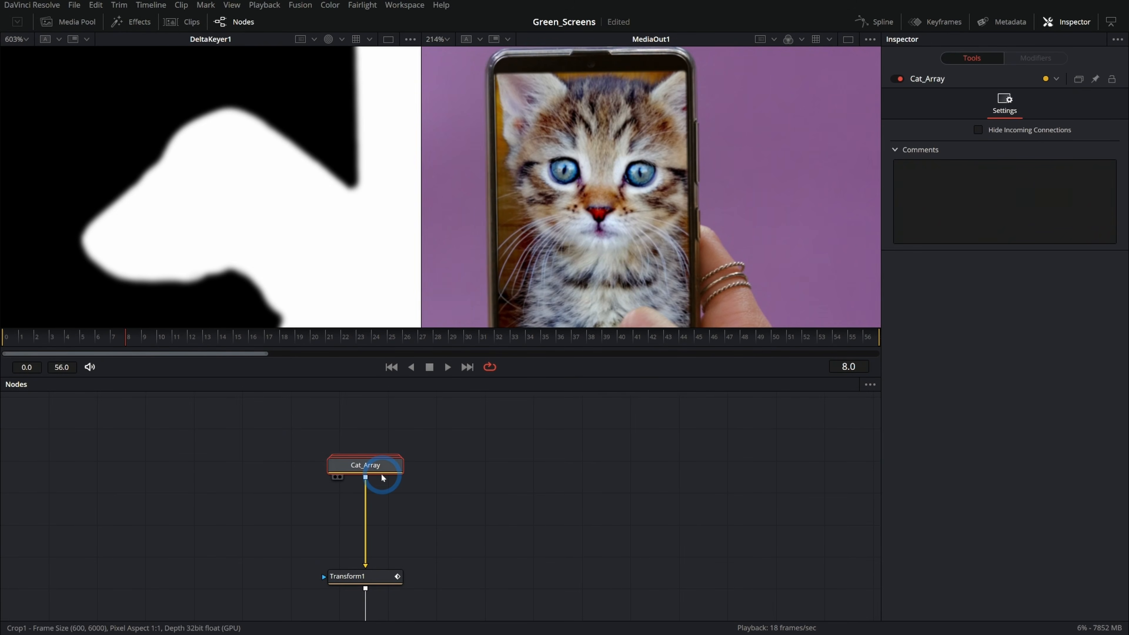
{"action": "key", "text": "shift+space"}
{"action": "type", "text": "xf"}
{"action": "key", "text": "BackSpace"}
{"action": "key", "text": "BackSpace"}
{"action": "type", "text": "cc"}
{"action": "key", "text": "Return"}
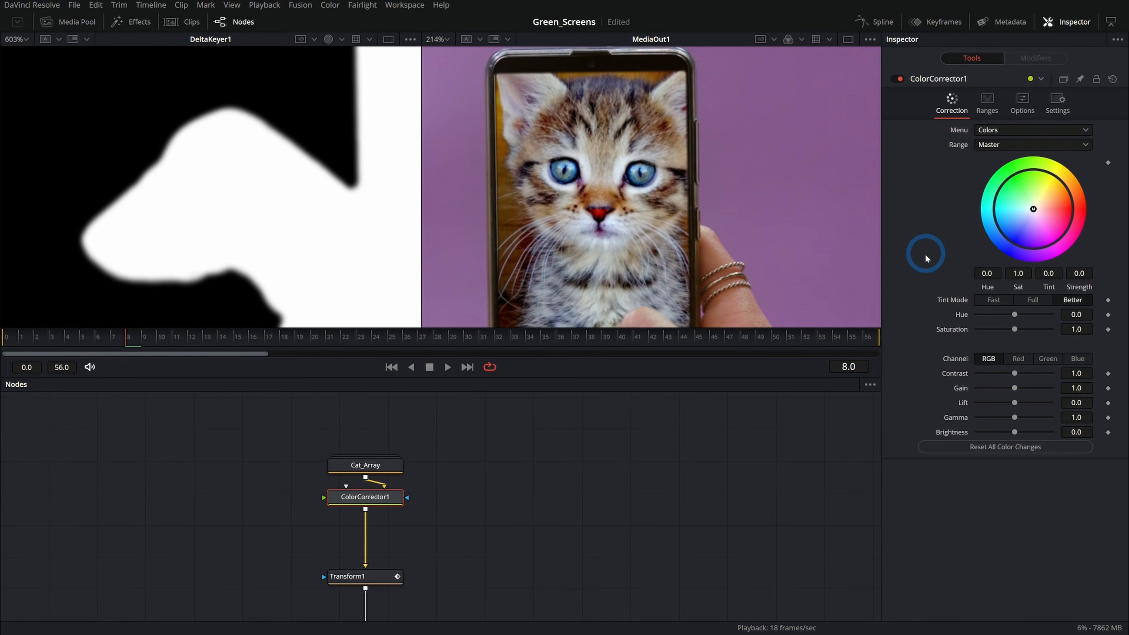
Compare the phone bezel's blacks with the dark areas of the kitten picture and set ColorCorrector1's master lift to 0.074
{"action": "mouse_move", "coordinate": [727, 244]}
{"action": "left_mouse_down"}
{"action": "mouse_move", "coordinate": [760, 196]}
{"action": "mouse_move", "coordinate": [741, 252]}
{"action": "left_mouse_up"}
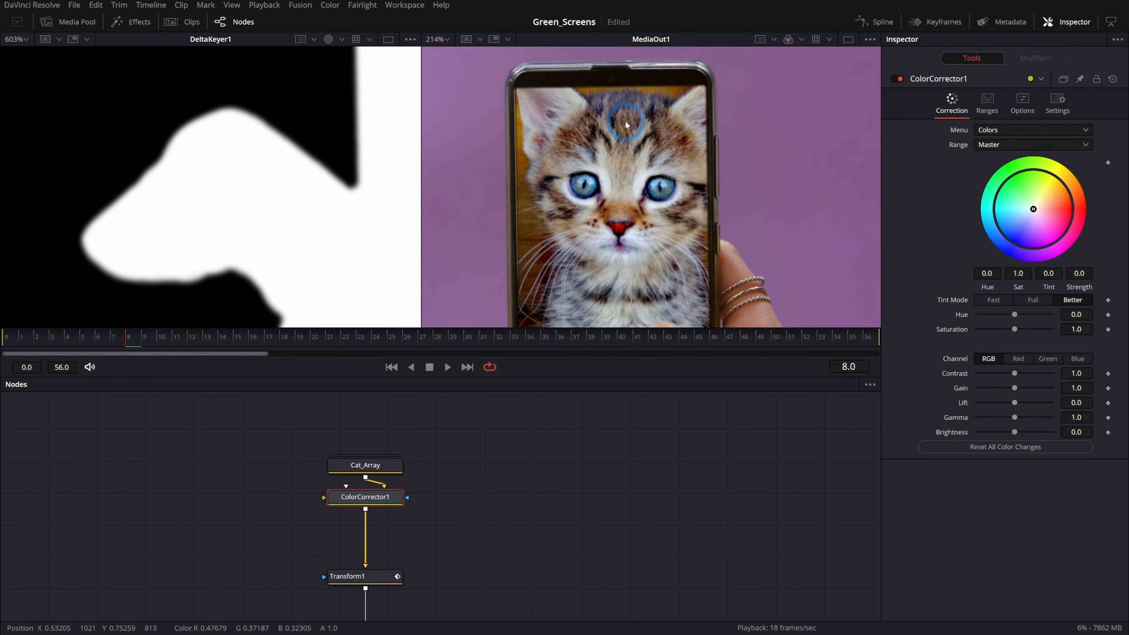
{"action": "scroll", "coordinate": [626, 125], "scroll_direction": "up", "scroll_amount": 8}
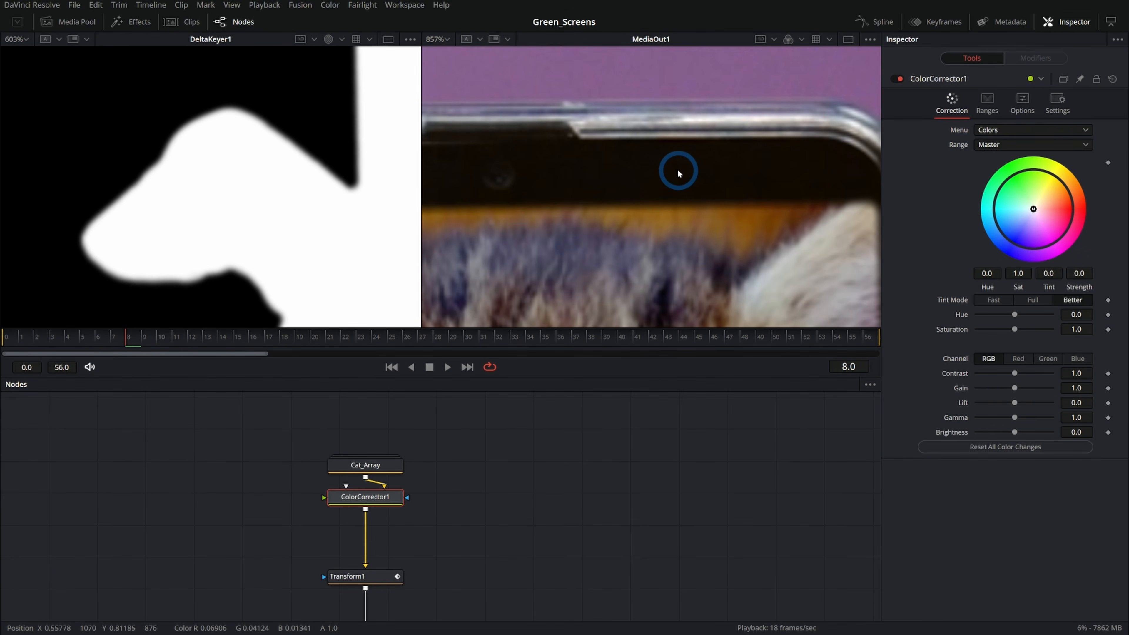
{"action": "scroll", "coordinate": [713, 165], "scroll_direction": "down", "scroll_amount": 6}
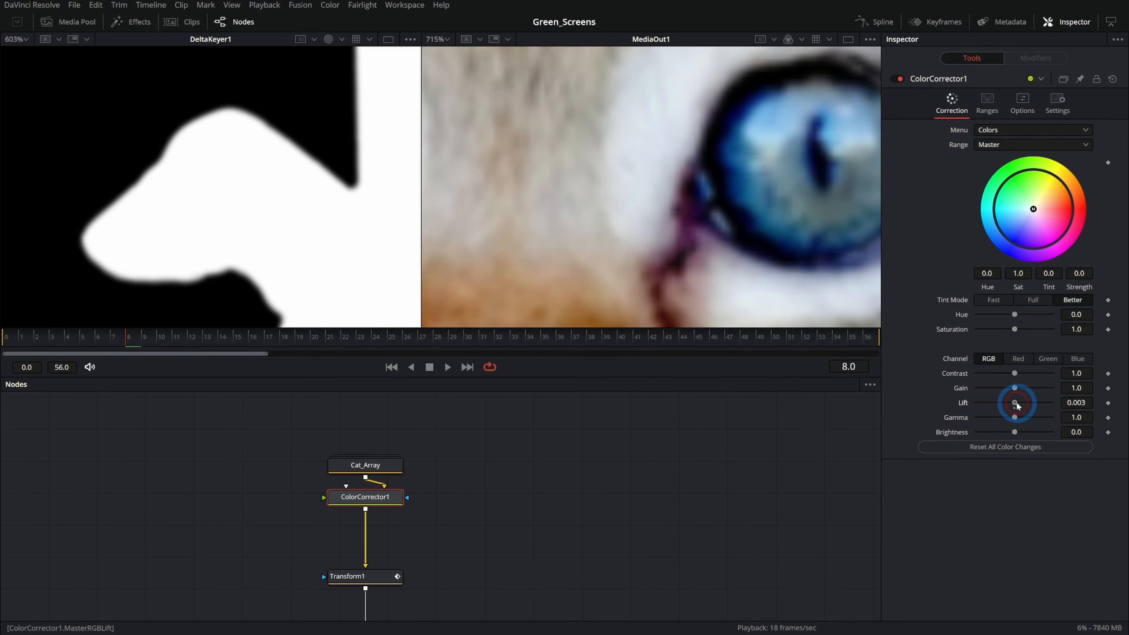
{"action": "left_click", "coordinate": [1044, 406]}
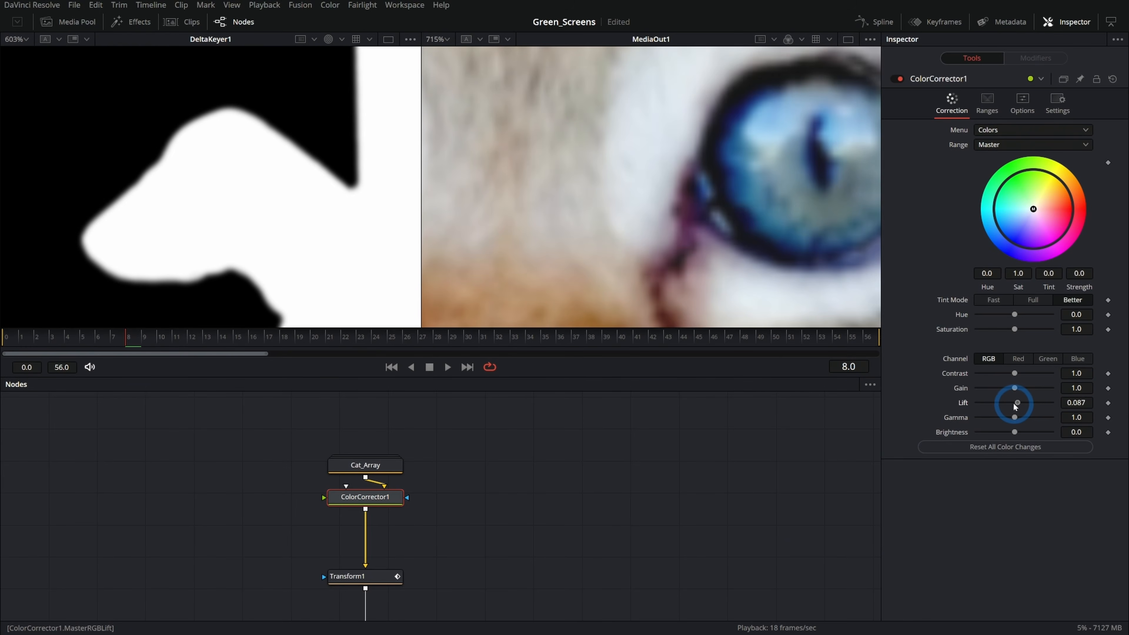
{"action": "left_click", "coordinate": [1012, 407]}
{"action": "scroll", "coordinate": [698, 209], "scroll_direction": "down", "scroll_amount": 6}
{"action": "scroll", "coordinate": [808, 193], "scroll_direction": "up", "scroll_amount": 3}
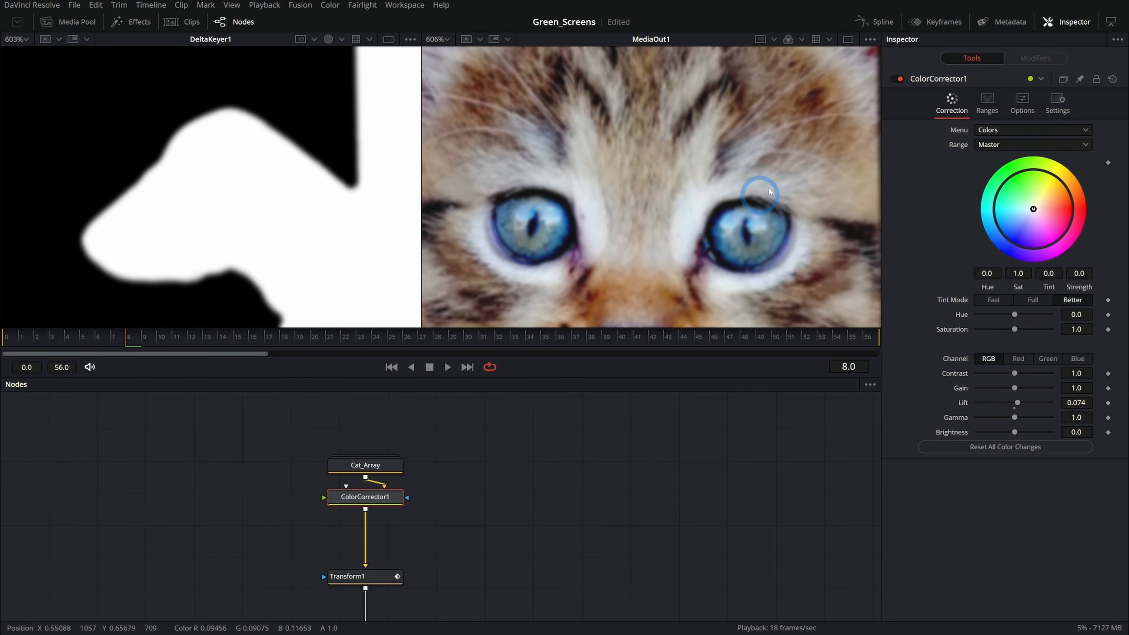
Compare the kitten picture with ColorCorrector1 off and on, both close up and in the wider shot
{"action": "left_click", "coordinate": [895, 79]}
{"action": "left_click", "coordinate": [900, 79]}
{"action": "left_click", "coordinate": [901, 79]}
{"action": "left_click", "coordinate": [900, 79]}
{"action": "left_click", "coordinate": [900, 78]}
{"action": "left_click", "coordinate": [900, 79]}
{"action": "left_click", "coordinate": [900, 79]}
{"action": "left_click", "coordinate": [900, 79]}
{"action": "scroll", "coordinate": [751, 152], "scroll_direction": "down", "scroll_amount": 2}
{"action": "scroll", "coordinate": [751, 152], "scroll_direction": "down", "scroll_amount": 3}
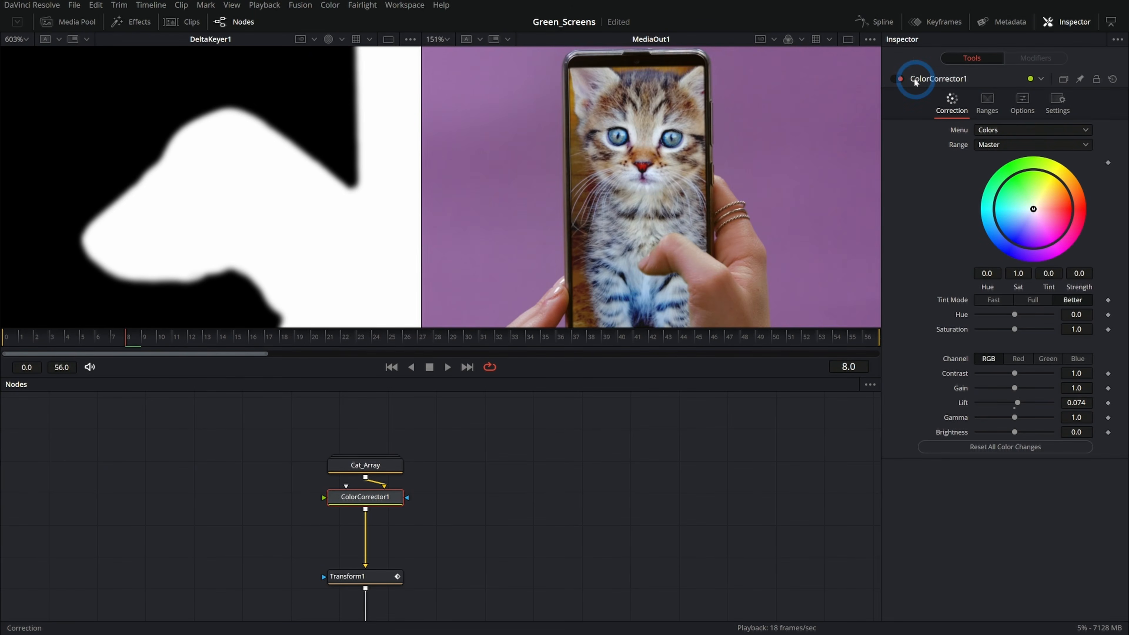
{"action": "left_click", "coordinate": [902, 80]}
{"action": "left_click", "coordinate": [902, 80]}
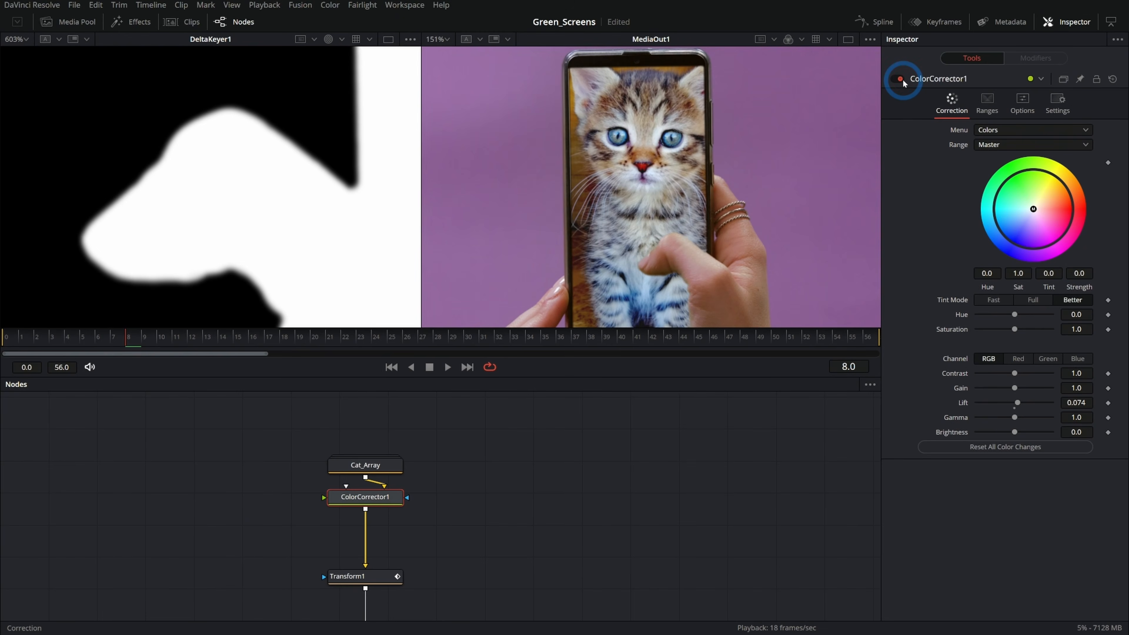
{"action": "left_click", "coordinate": [900, 79]}
{"action": "left_click", "coordinate": [901, 80]}
{"action": "left_click", "coordinate": [901, 79]}
{"action": "left_click", "coordinate": [900, 79]}
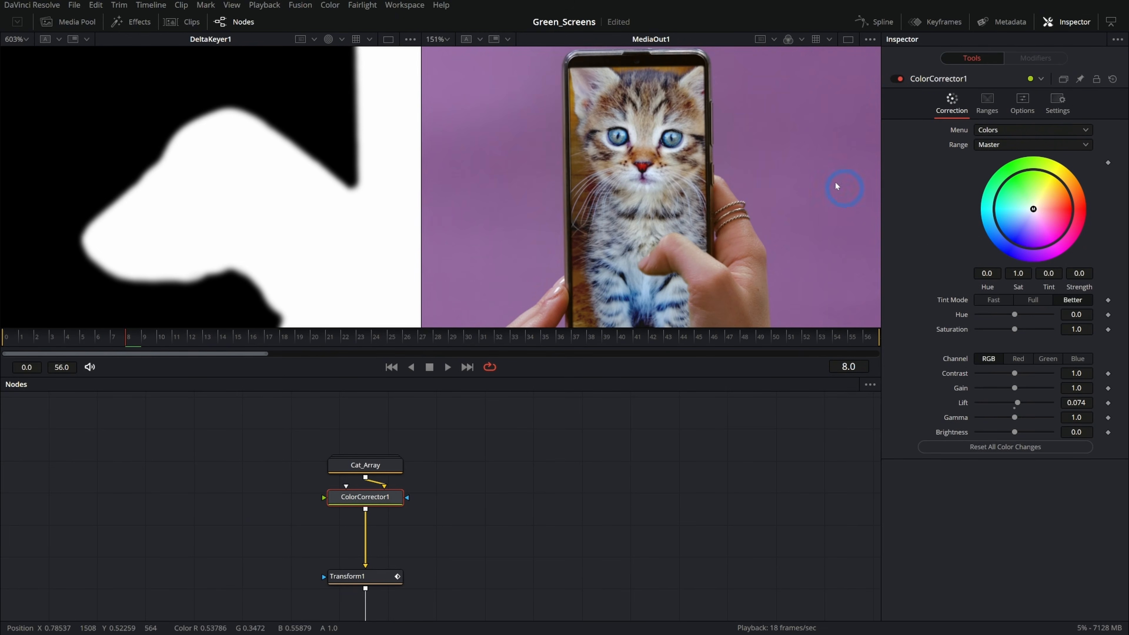
Compare the brightest highlights on the ring and hands with the kitten's white fur and set ColorCorrector1's master gain to 0.936
{"action": "left_click_drag", "start_coordinate": [735, 235], "coordinate": [735, 120]}
{"action": "left_click_drag", "start_coordinate": [642, 191], "coordinate": [692, 167]}
{"action": "scroll", "coordinate": [580, 223], "scroll_direction": "up", "scroll_amount": 5}
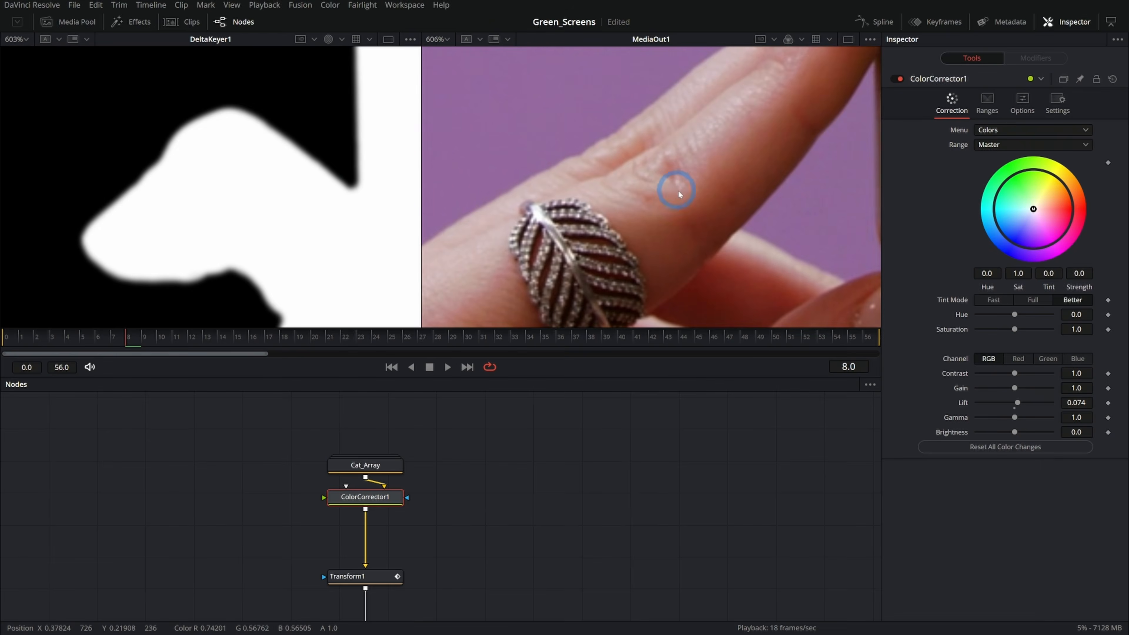
{"action": "scroll", "coordinate": [599, 257], "scroll_direction": "up", "scroll_amount": 5}
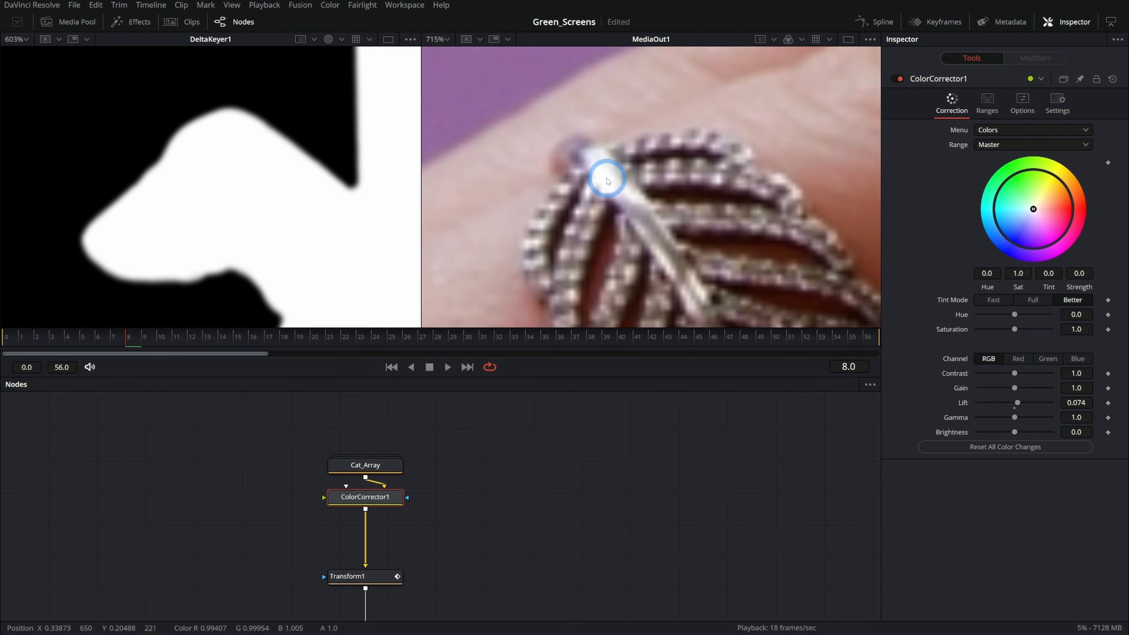
{"action": "scroll", "coordinate": [609, 183], "scroll_direction": "down", "scroll_amount": 5}
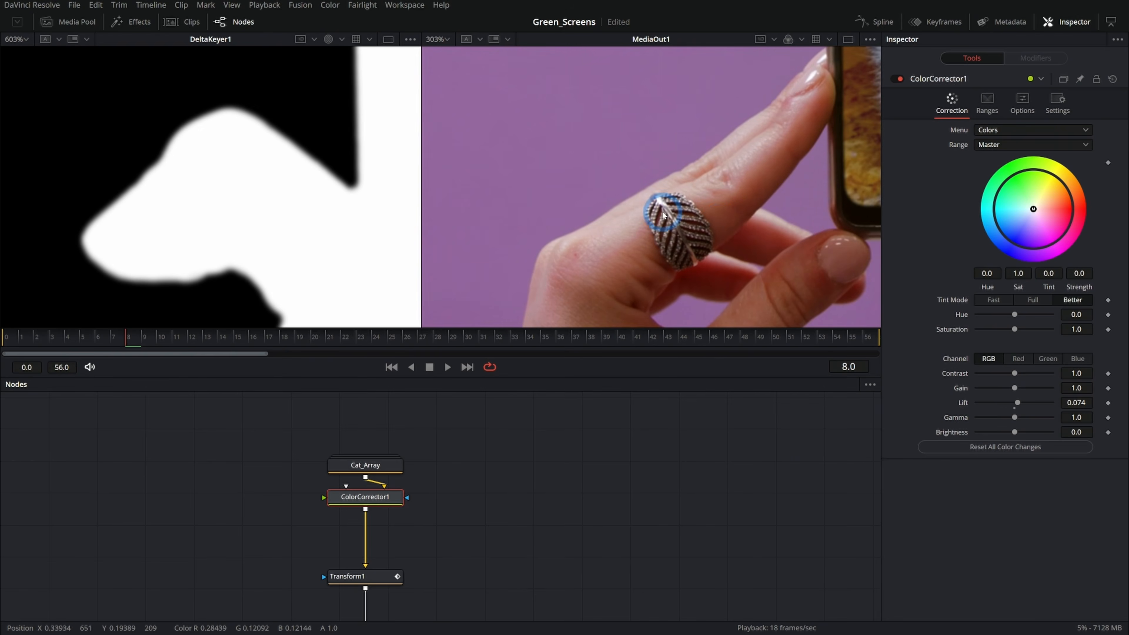
{"action": "left_click_drag", "start_coordinate": [732, 217], "coordinate": [623, 254]}
{"action": "scroll", "coordinate": [583, 276], "scroll_direction": "up", "scroll_amount": 5}
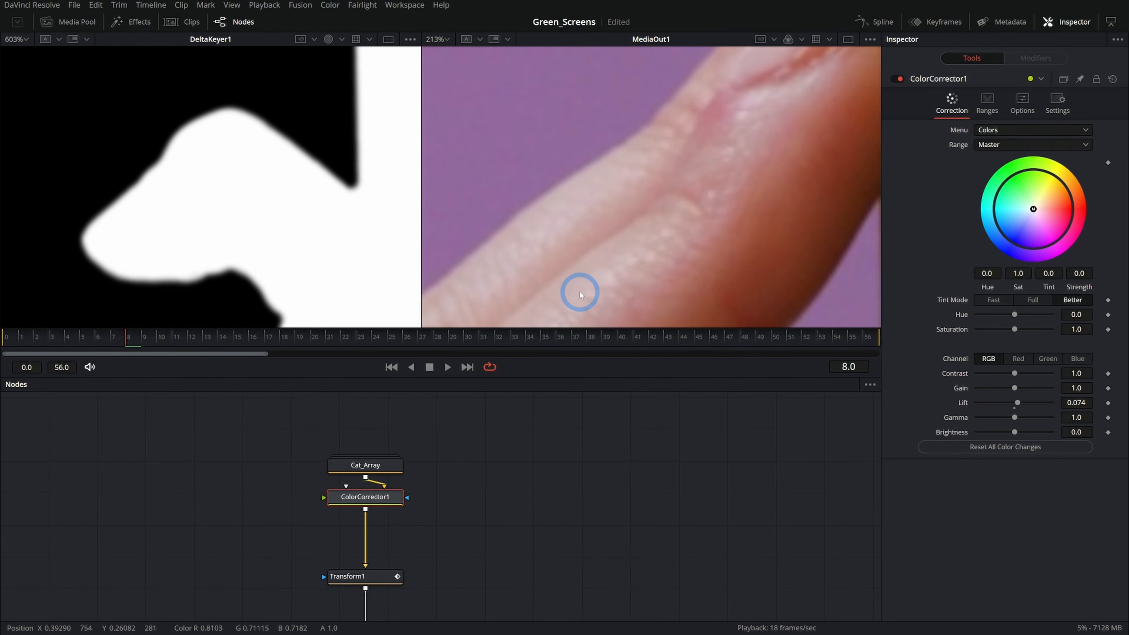
{"action": "scroll", "coordinate": [638, 254], "scroll_direction": "down", "scroll_amount": 5}
{"action": "scroll", "coordinate": [649, 174], "scroll_direction": "up", "scroll_amount": 7}
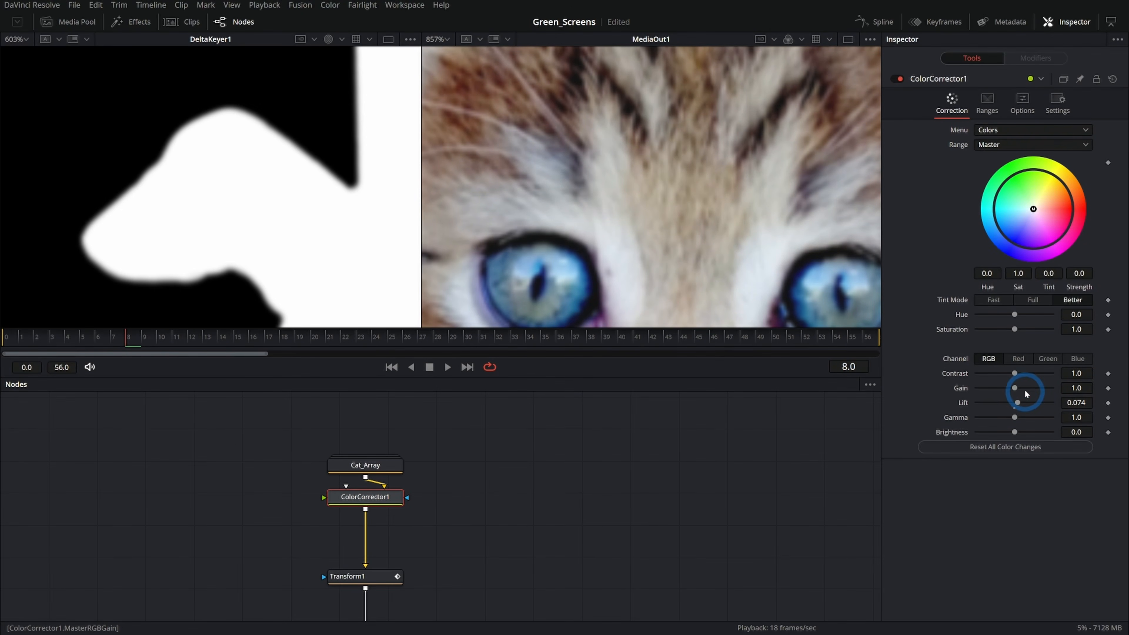
{"action": "left_click_drag", "start_coordinate": [1012, 391], "coordinate": [1010, 391]}
Review the color-corrected kitten pictures in the wider shot, scrubbing through the scroll to frame 38
{"action": "scroll", "coordinate": [643, 134], "scroll_direction": "down", "scroll_amount": 5}
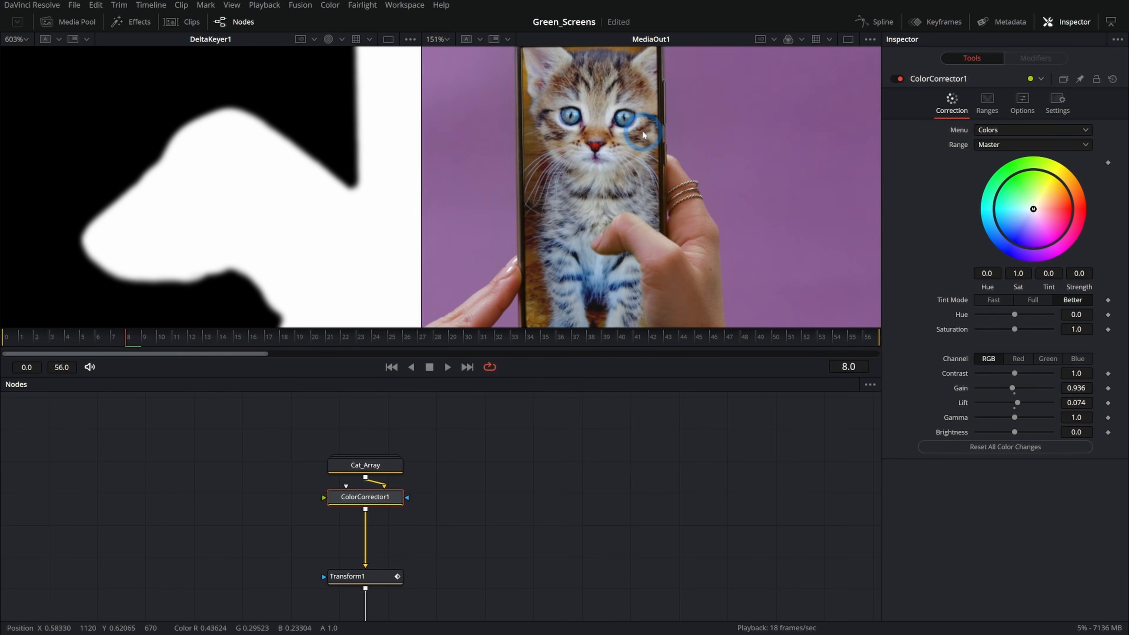
{"action": "scroll", "coordinate": [687, 146], "scroll_direction": "down", "scroll_amount": 3}
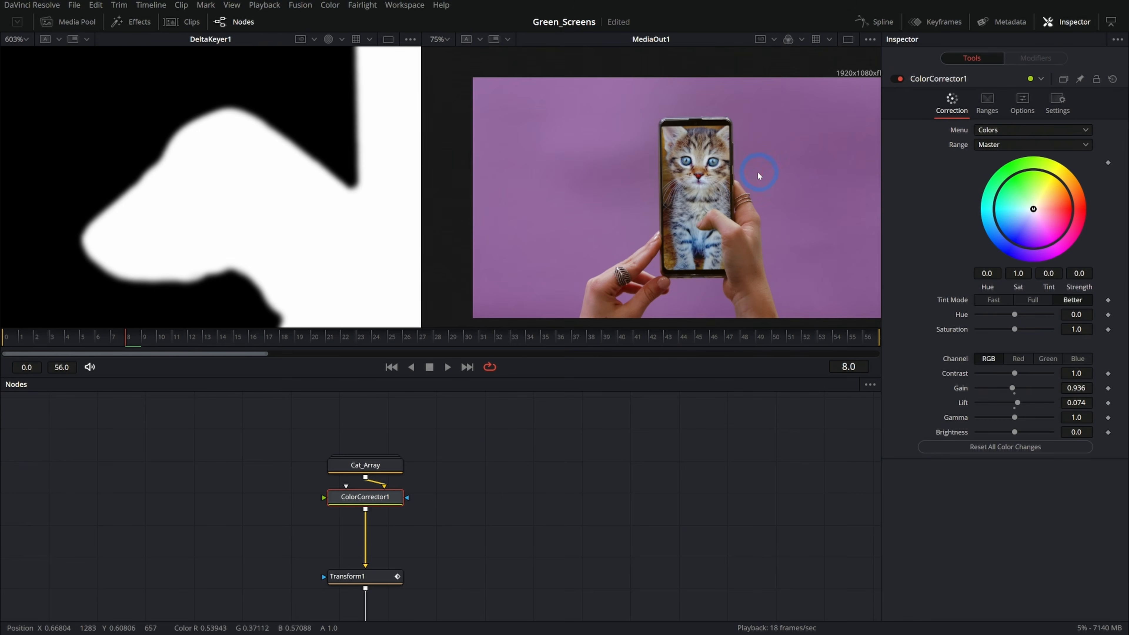
{"action": "left_click_drag", "start_coordinate": [685, 190], "coordinate": [699, 200]}
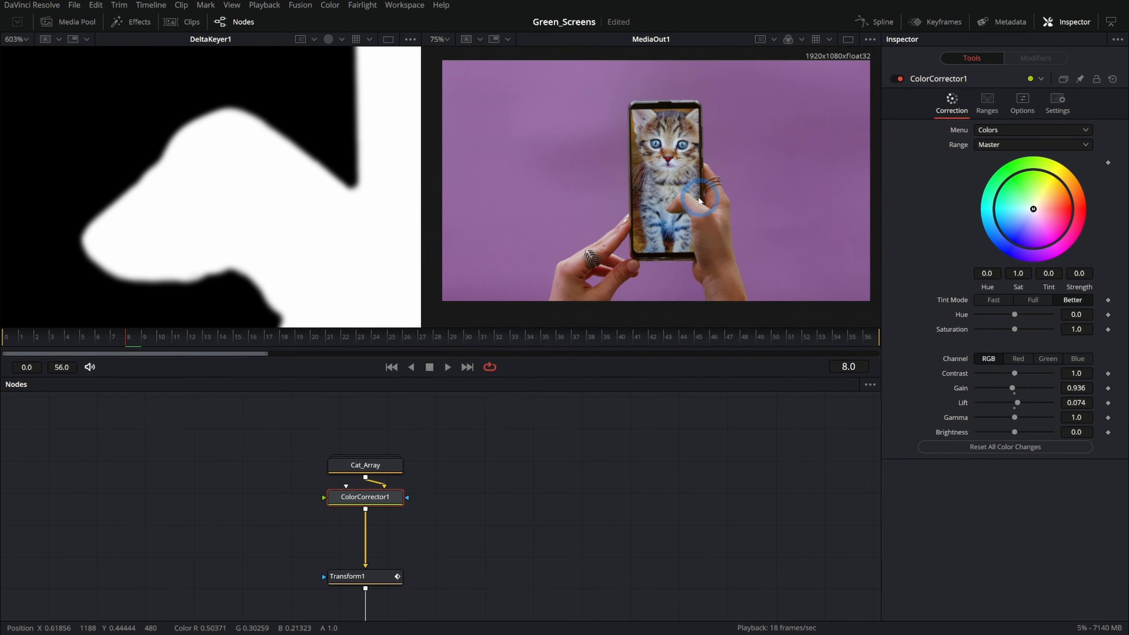
{"action": "scroll", "coordinate": [692, 198], "scroll_direction": "up", "scroll_amount": 3}
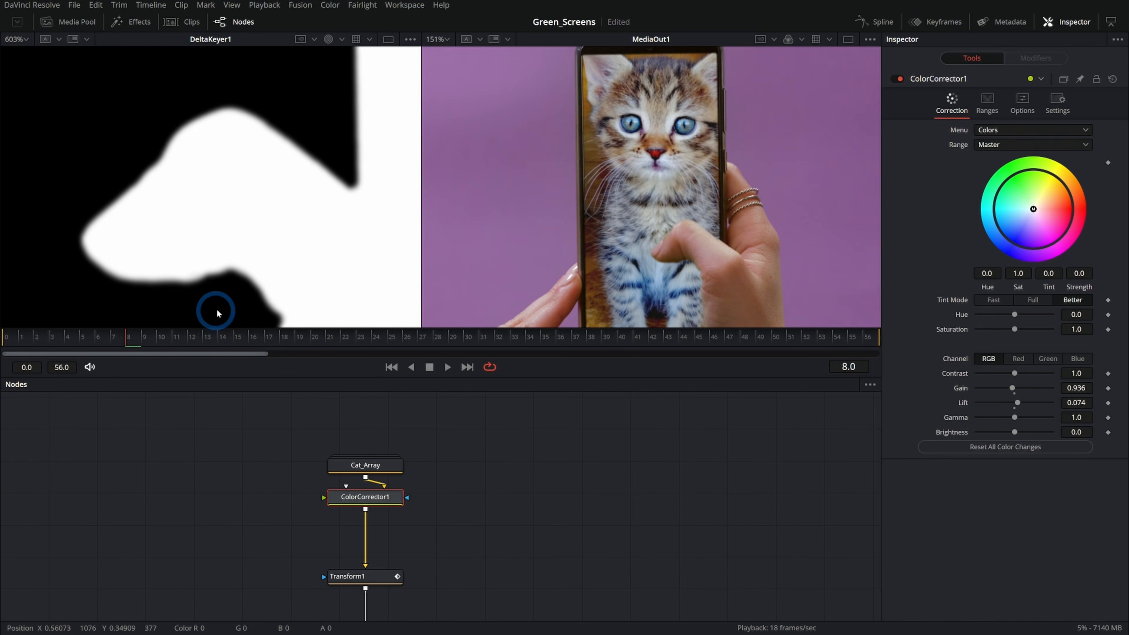
{"action": "left_click_drag", "start_coordinate": [194, 334], "coordinate": [297, 341]}
{"action": "left_click", "coordinate": [589, 351]}
{"action": "left_click", "coordinate": [699, 155]}
{"action": "key", "text": "ctrl+f"}
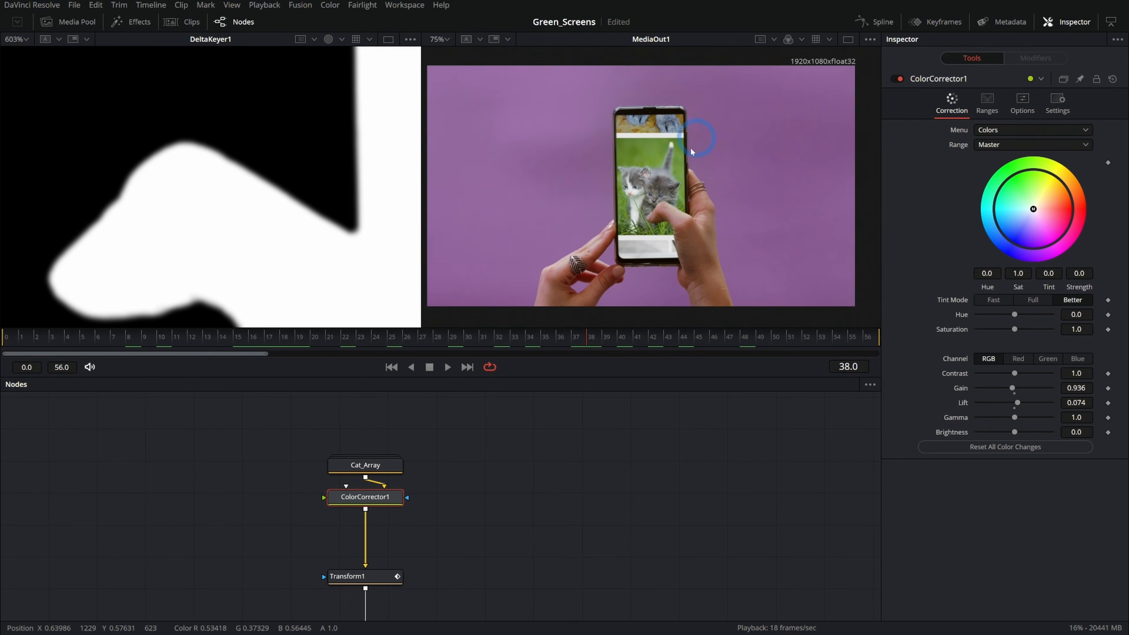
{"action": "scroll", "coordinate": [673, 167], "scroll_direction": "up", "scroll_amount": 3}
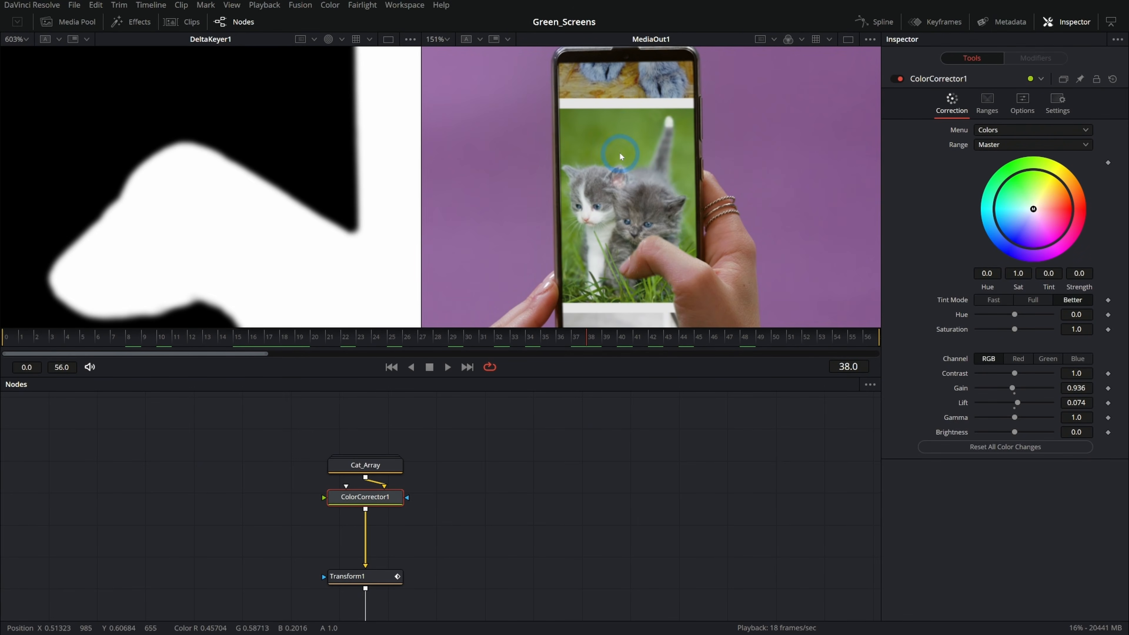
Delete the unconnected planar tracker node beside Background1
{"action": "left_click_drag", "start_coordinate": [525, 515], "coordinate": [644, 426]}
{"action": "scroll", "coordinate": [583, 495], "scroll_direction": "down", "scroll_amount": 3}
{"action": "left_click_drag", "start_coordinate": [602, 511], "coordinate": [669, 439]}
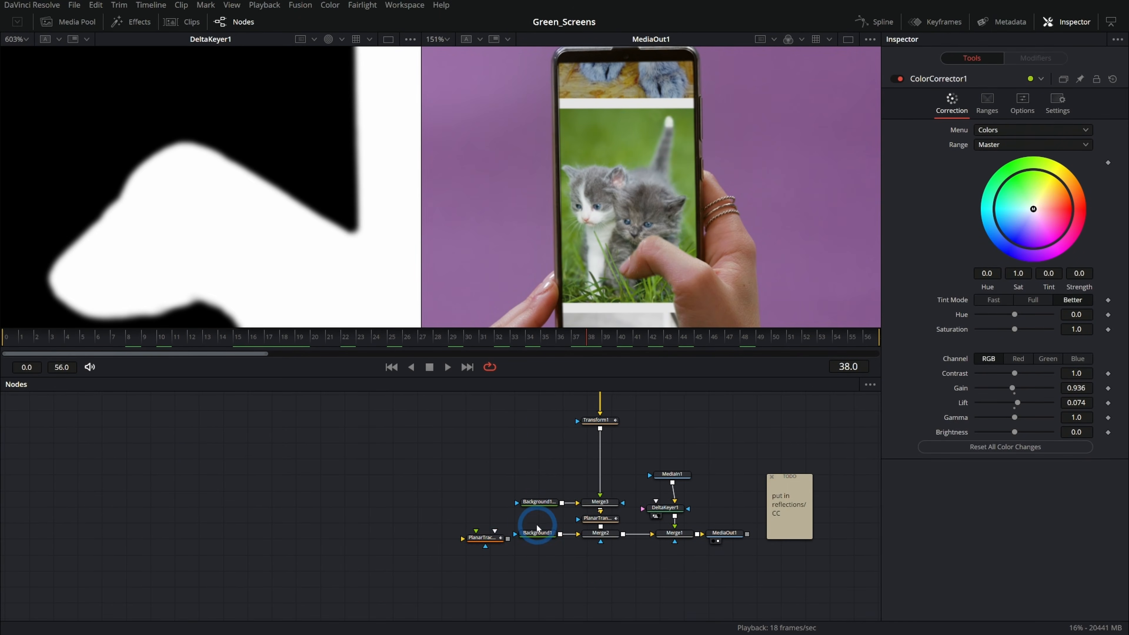
{"action": "left_click_drag", "start_coordinate": [489, 541], "coordinate": [488, 574]}
{"action": "scroll", "coordinate": [531, 577], "scroll_direction": "up", "scroll_amount": 3}
{"action": "key", "text": "Delete"}
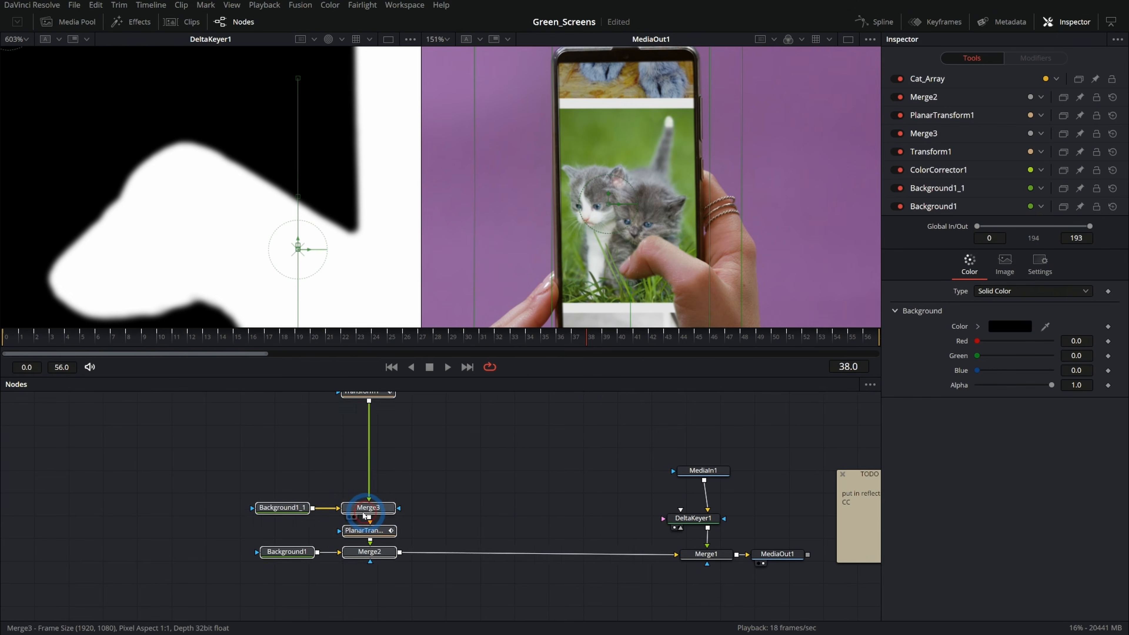
Move the background and kitten nodes away from Merge1 to make room in the flow after Merge2
{"action": "left_click_drag", "start_coordinate": [378, 515], "coordinate": [326, 517]}
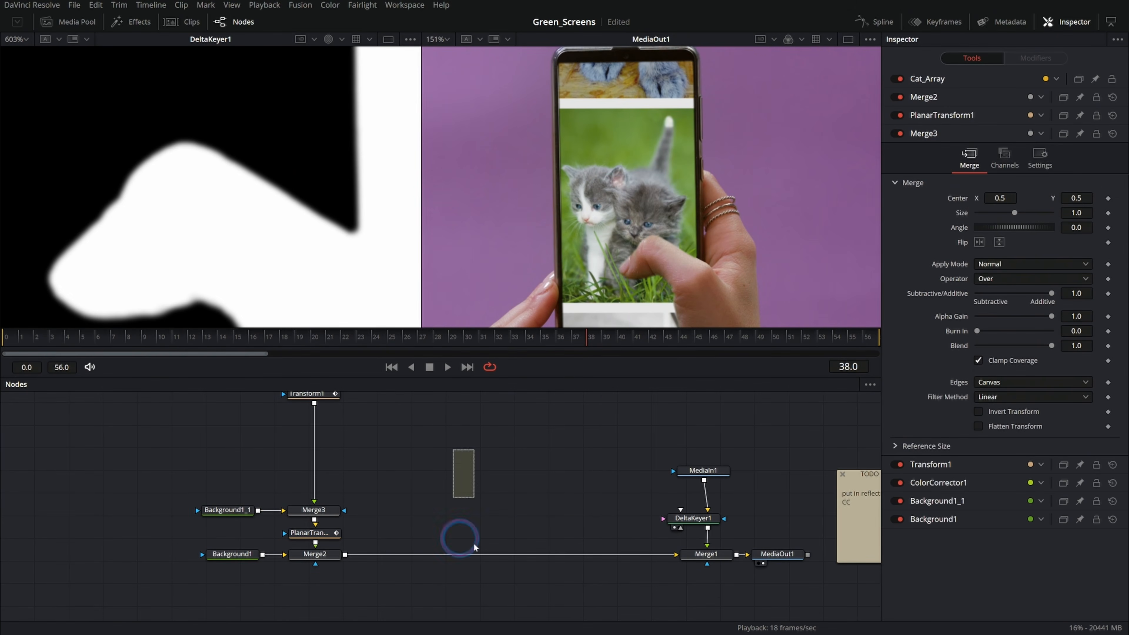
{"action": "left_click_drag", "start_coordinate": [360, 485], "coordinate": [291, 577]}
{"action": "left_click_drag", "start_coordinate": [647, 439], "coordinate": [724, 597]}
{"action": "left_click", "coordinate": [551, 464]}
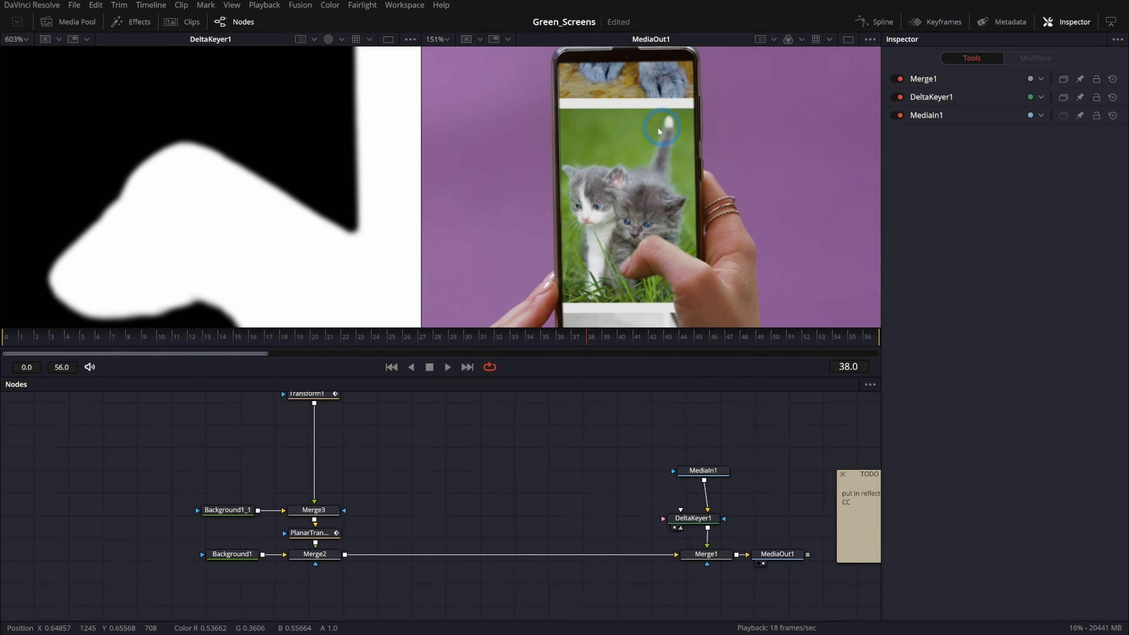
Add Smudge Texture 08.jpg from the media pool, preview it, and merge it over the output of Merge2
{"action": "left_click", "coordinate": [67, 21]}
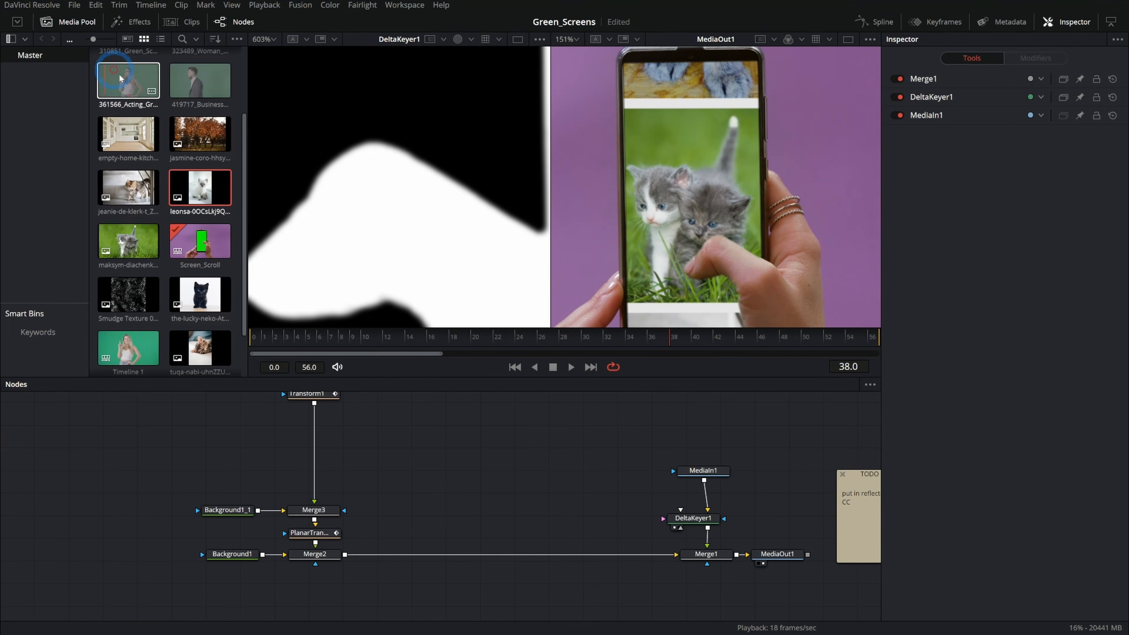
{"action": "scroll", "coordinate": [160, 207], "scroll_direction": "down", "scroll_amount": 2}
{"action": "left_click_drag", "start_coordinate": [128, 235], "coordinate": [478, 473]}
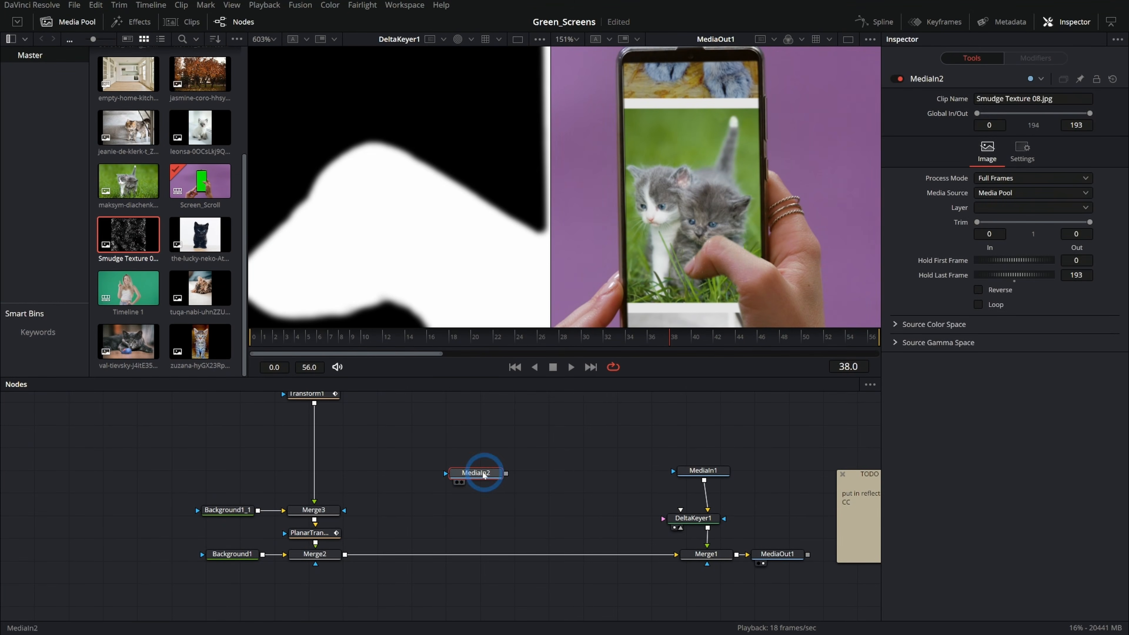
{"action": "left_click", "coordinate": [67, 21]}
{"action": "scroll", "coordinate": [310, 174], "scroll_direction": "down", "scroll_amount": 12}
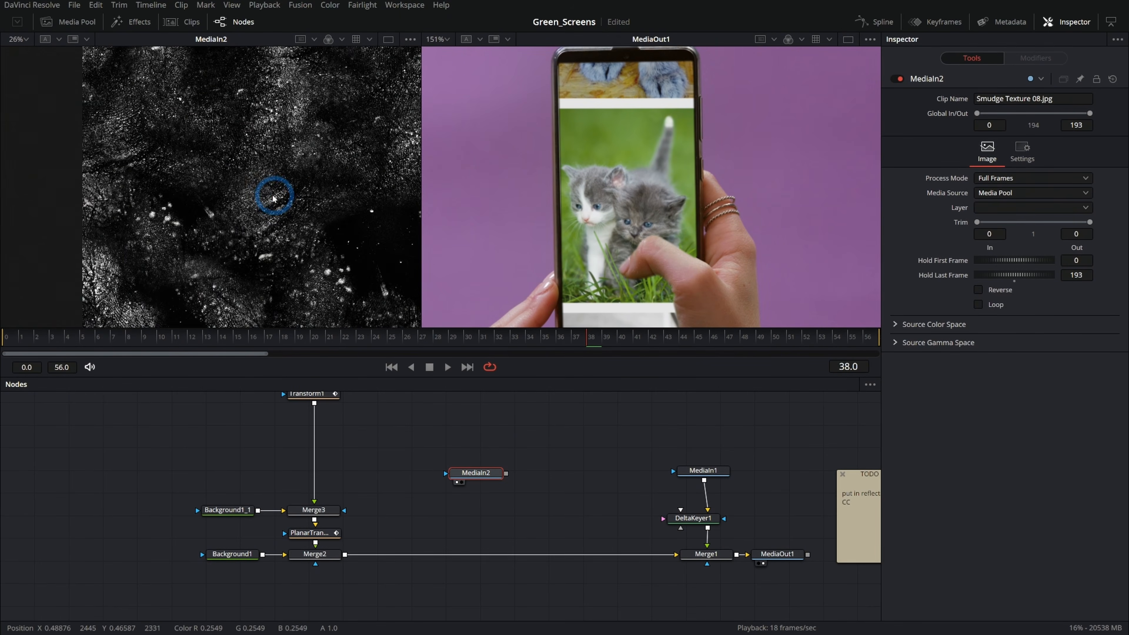
{"action": "scroll", "coordinate": [276, 205], "scroll_direction": "up", "scroll_amount": 3}
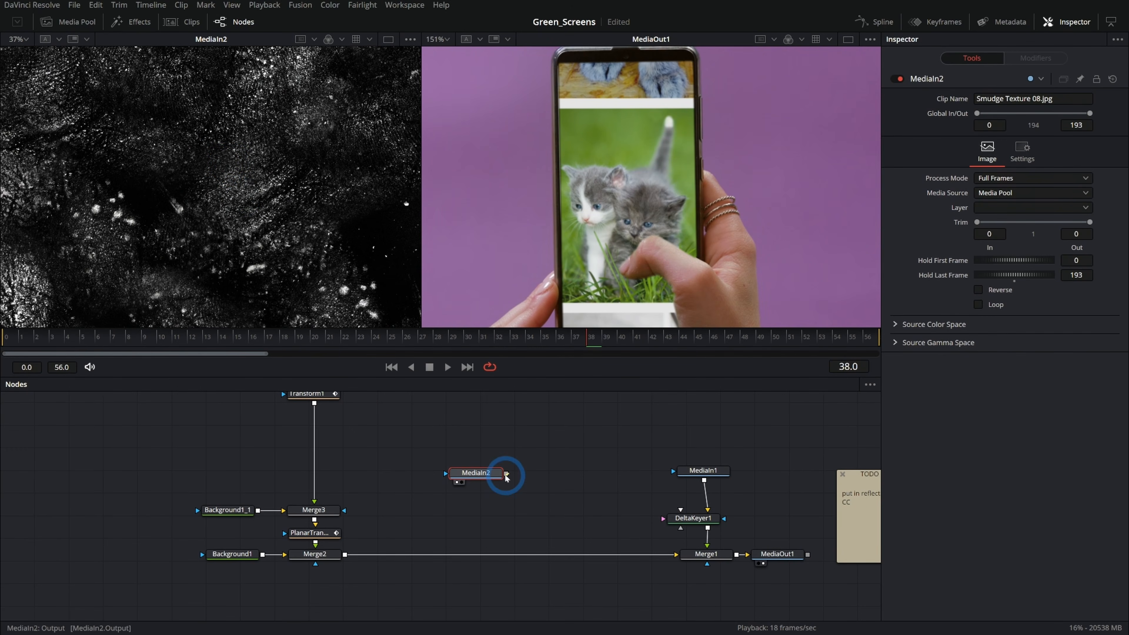
{"action": "left_click_drag", "start_coordinate": [506, 473], "coordinate": [346, 557]}
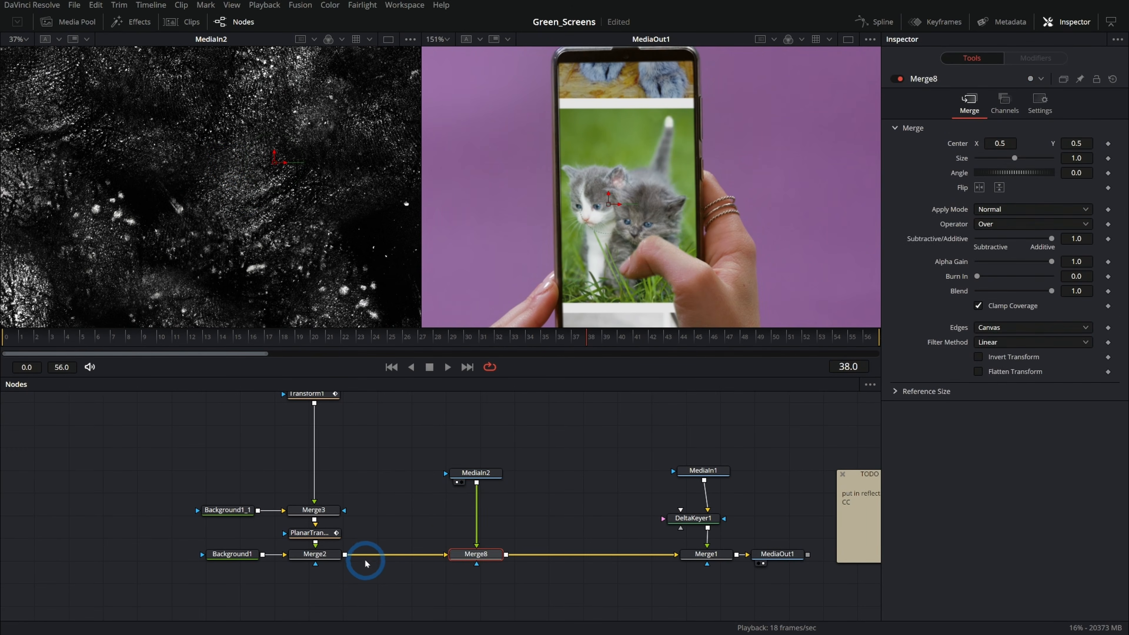
Shift Merge8's center to about X 0.613, Y 0.493 and insert a Transform node after MediaIn2
{"action": "scroll", "coordinate": [665, 237], "scroll_direction": "down", "scroll_amount": 3}
{"action": "left_click_drag", "start_coordinate": [663, 232], "coordinate": [674, 232]}
{"action": "left_click", "coordinate": [493, 473]}
{"action": "key", "text": "shift+space"}
{"action": "type", "text": "xf"}
{"action": "key", "text": "Return"}
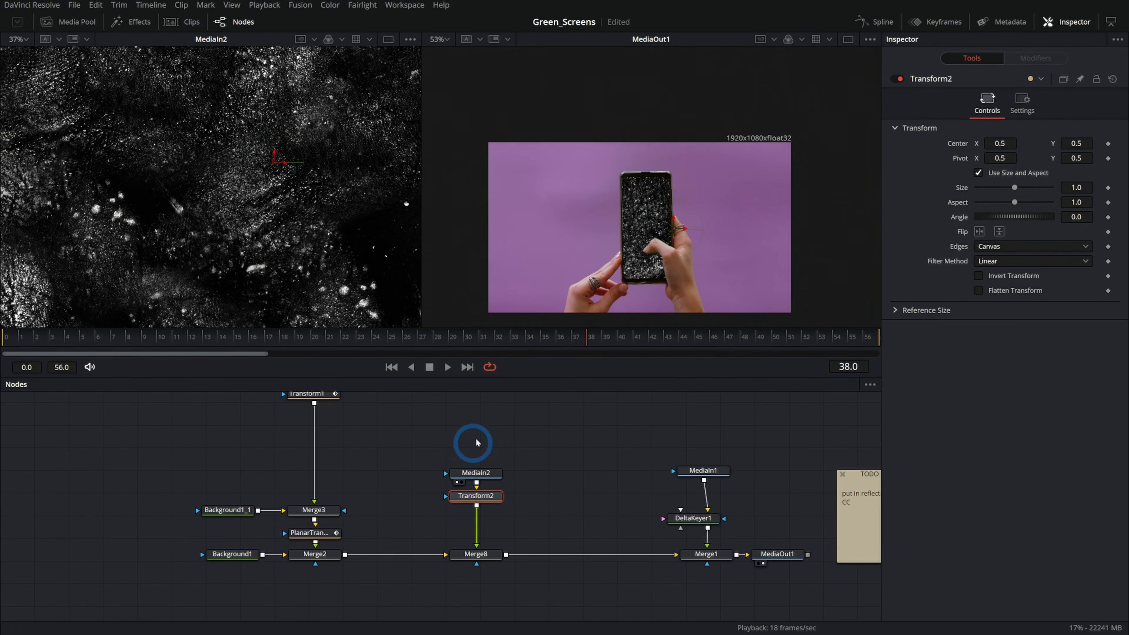
Adjust the smudge texture's placement over the phone screen with Transform2
{"action": "scroll", "coordinate": [666, 242], "scroll_direction": "down", "scroll_amount": 3}
{"action": "left_click_drag", "start_coordinate": [687, 140], "coordinate": [683, 227]}
{"action": "scroll", "coordinate": [685, 231], "scroll_direction": "up", "scroll_amount": 5}
{"action": "left_click_drag", "start_coordinate": [630, 185], "coordinate": [619, 184]}
Add a Blur node after Transform2 with a blur size of 6.3 to soften the smudges
{"action": "scroll", "coordinate": [618, 161], "scroll_direction": "up", "scroll_amount": 4}
{"action": "key", "text": "b"}
{"action": "left_click_drag", "start_coordinate": [977, 176], "coordinate": [982, 179]}
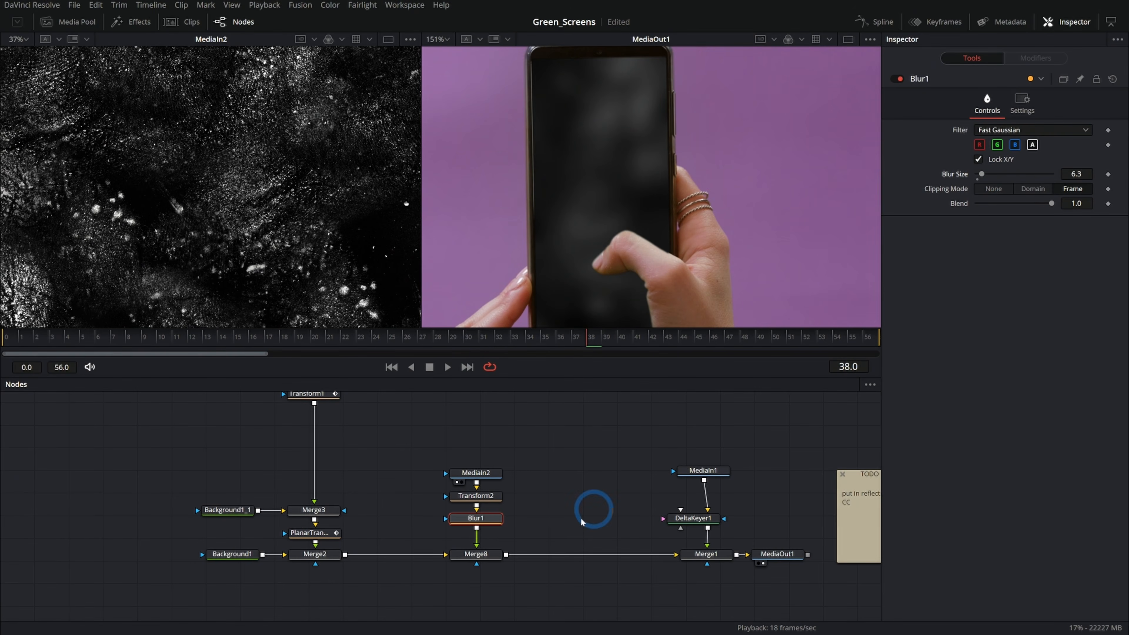
Set Merge8's apply mode to Screen so the smudges blend over the kitten pictures as reflections
{"action": "left_click", "coordinate": [489, 556]}
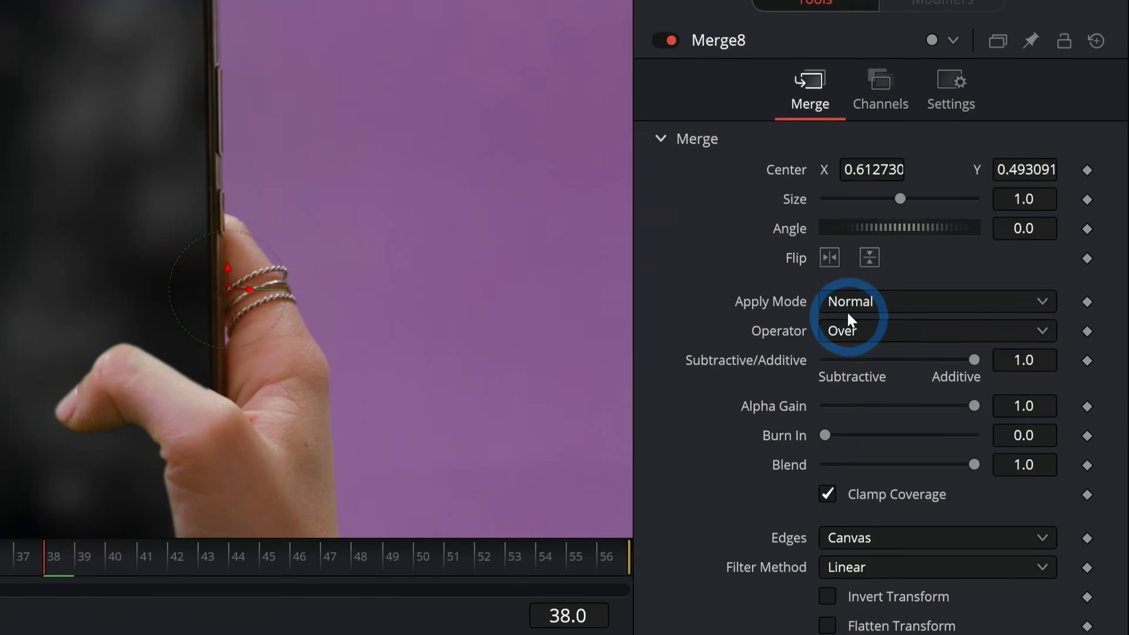
{"action": "left_click", "coordinate": [848, 315]}
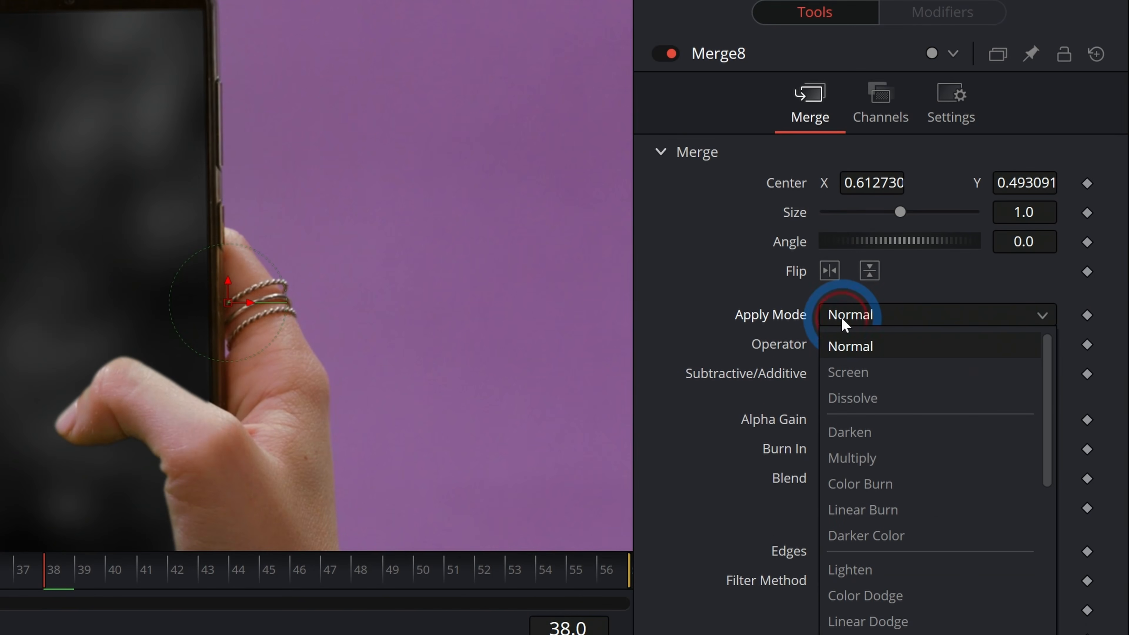
{"action": "left_click", "coordinate": [850, 359]}
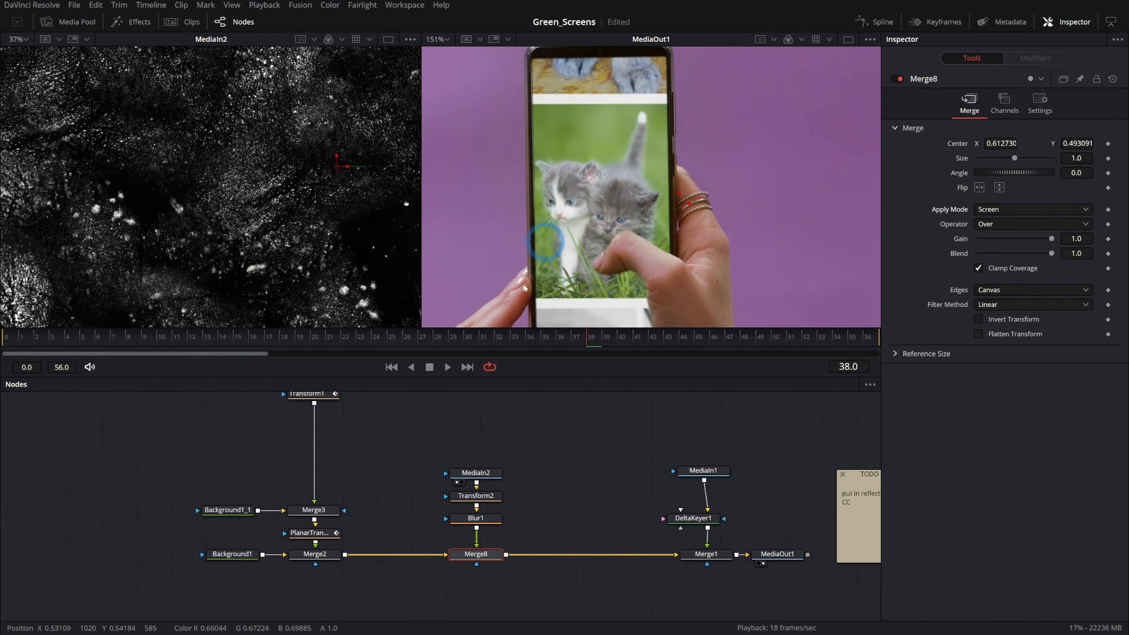
Compare the phone screen with Merge8's smudge reflections off and on
{"action": "left_click", "coordinate": [898, 81]}
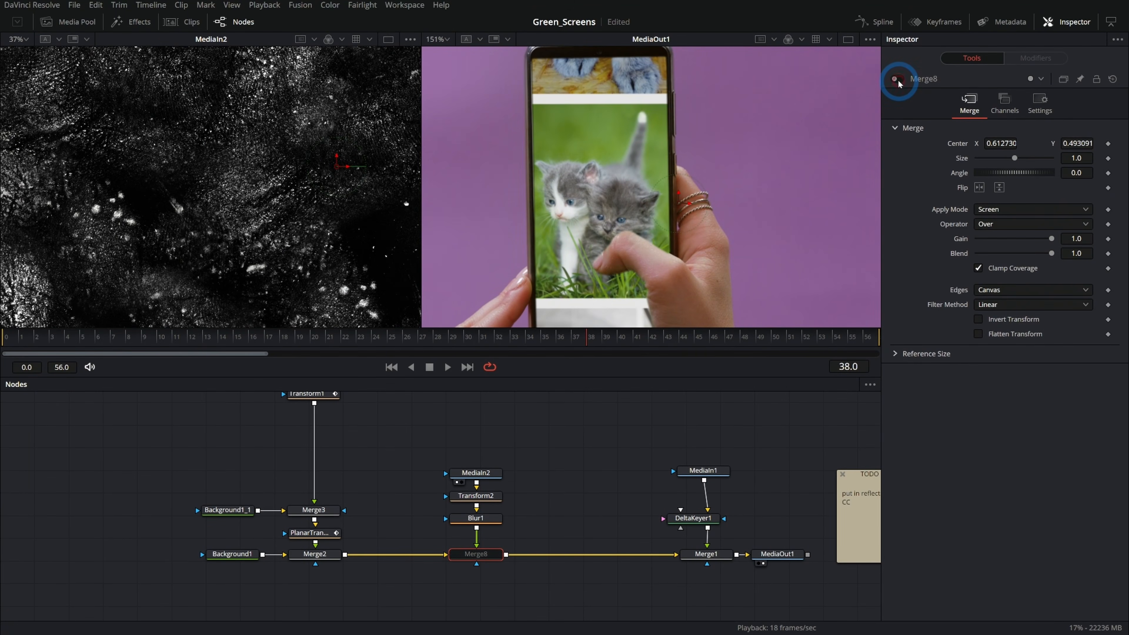
{"action": "left_click", "coordinate": [899, 81]}
{"action": "left_click", "coordinate": [898, 80]}
{"action": "left_click", "coordinate": [899, 81]}
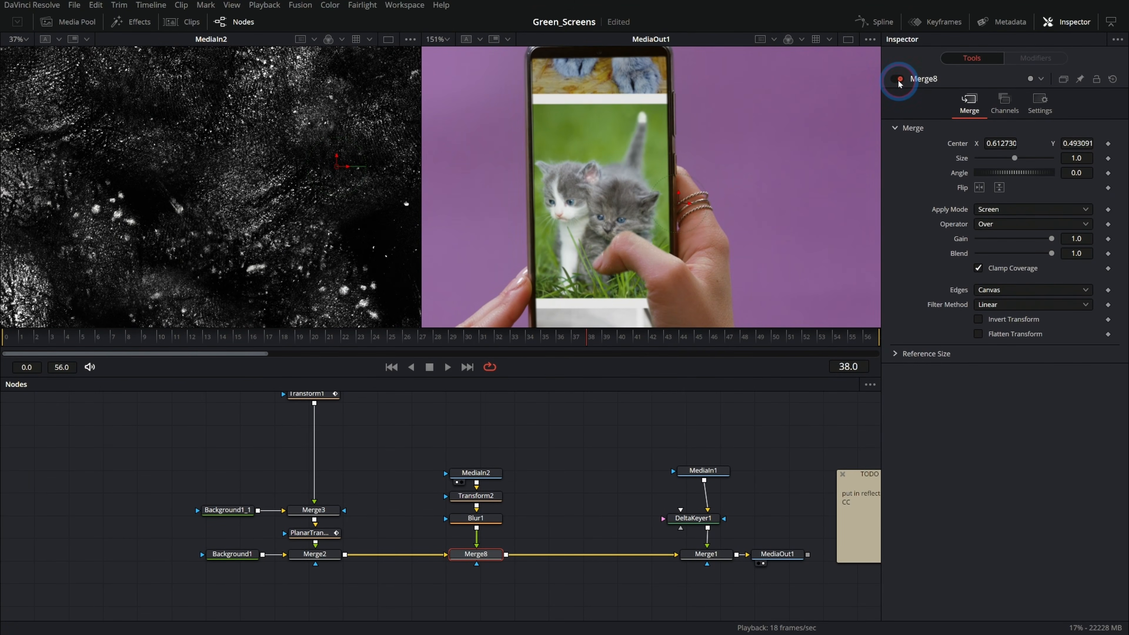
{"action": "left_click", "coordinate": [899, 80]}
{"action": "left_click", "coordinate": [898, 81]}
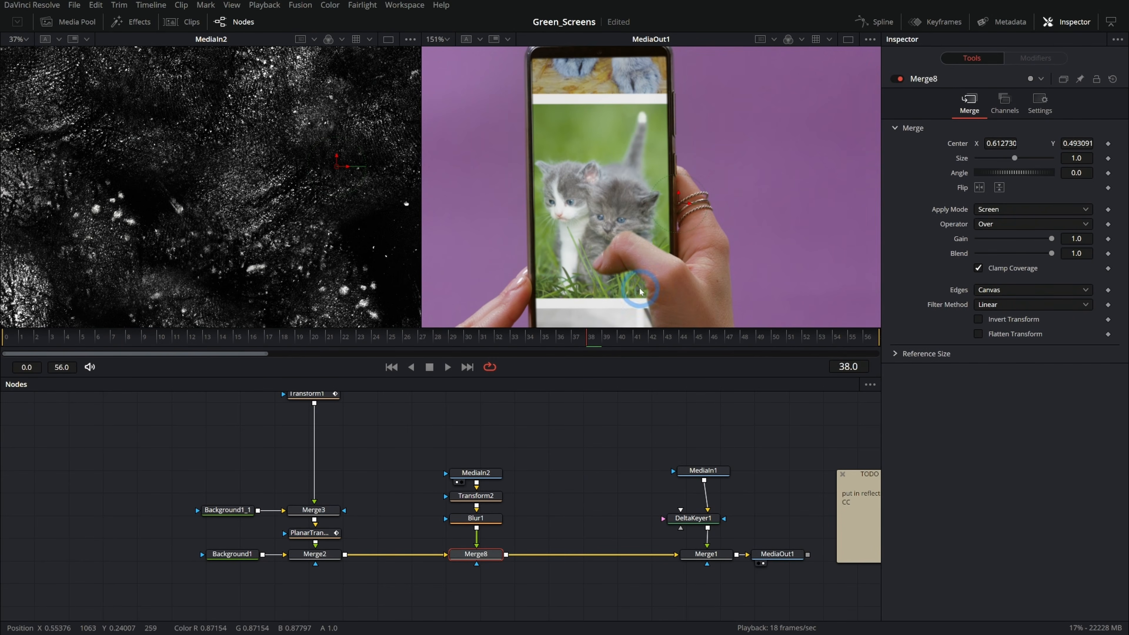
Check the reflections on the scrolling pictures at several frames, including 47 and 25
{"action": "left_click", "coordinate": [726, 337]}
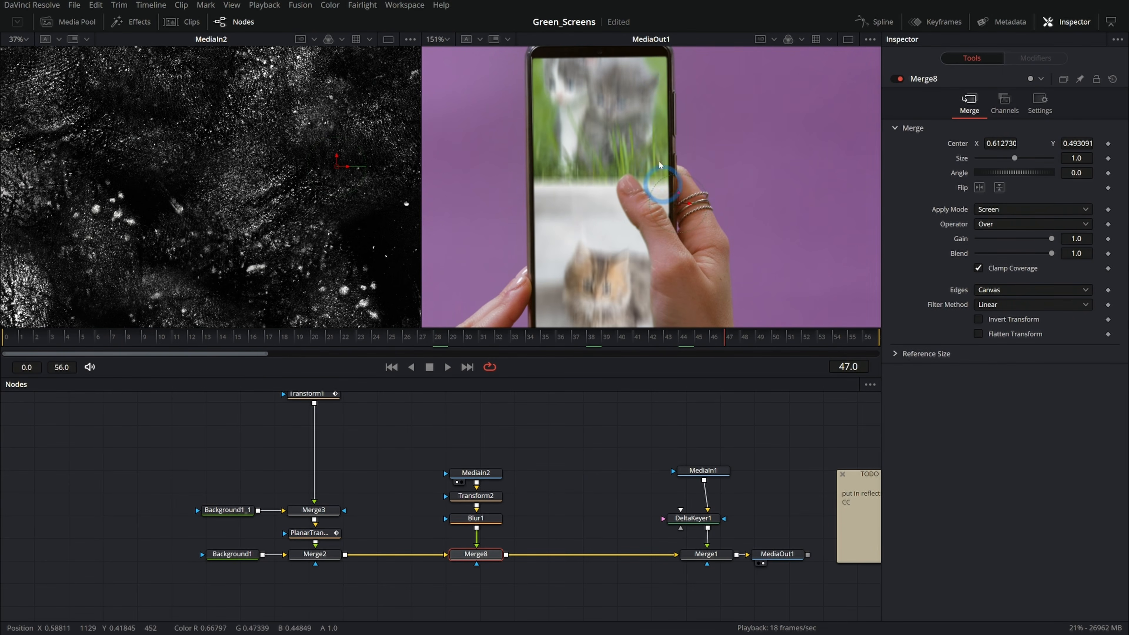
{"action": "left_click_drag", "start_coordinate": [742, 338], "coordinate": [805, 337]}
{"action": "left_click", "coordinate": [806, 338]}
{"action": "left_click", "coordinate": [390, 338]}
{"action": "left_click", "coordinate": [542, 222]}
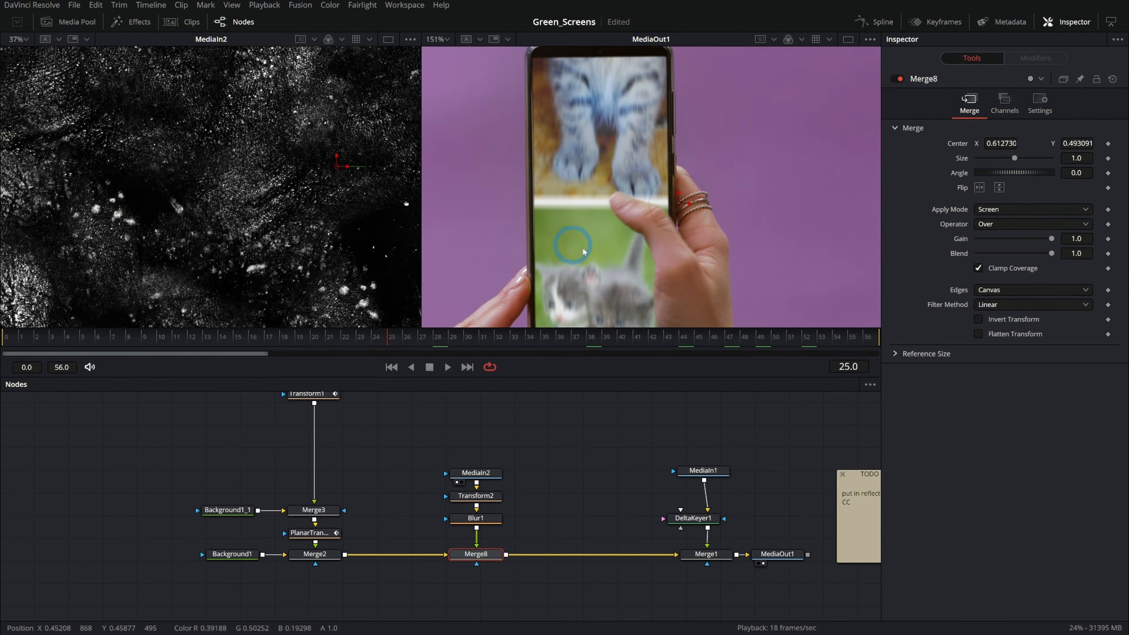
Play the composite from the first frame and review the whole phone shot in motion
{"action": "left_click", "coordinate": [391, 368]}
{"action": "left_click", "coordinate": [463, 368]}
{"action": "left_click", "coordinate": [751, 222]}
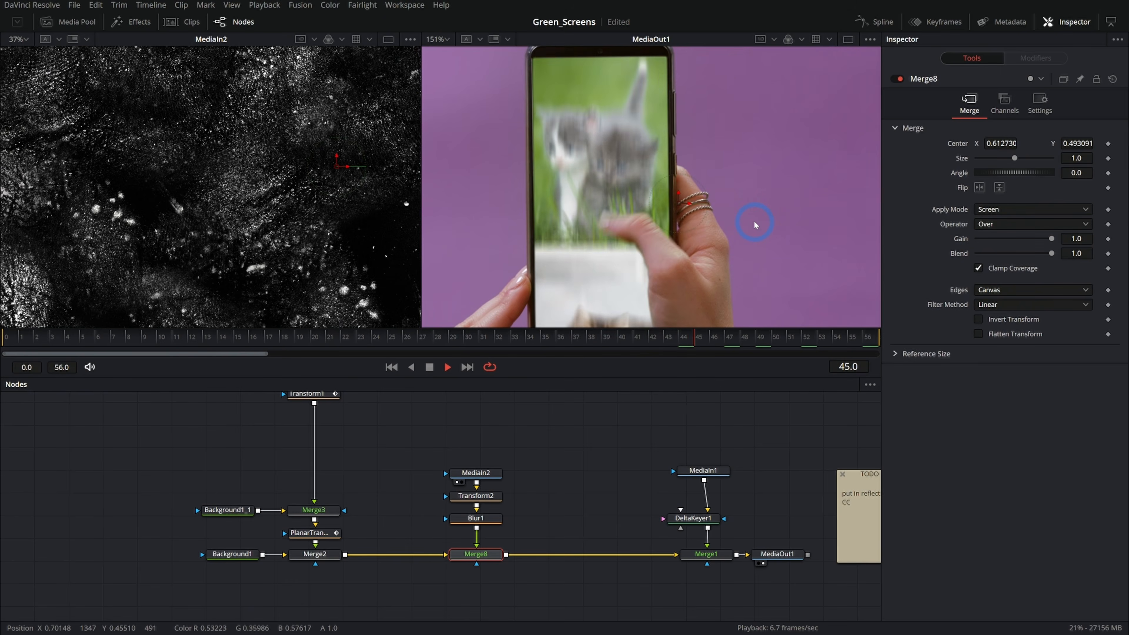
{"action": "scroll", "coordinate": [716, 233], "scroll_direction": "down", "scroll_amount": 2}
{"action": "left_click_drag", "start_coordinate": [745, 236], "coordinate": [726, 222]}
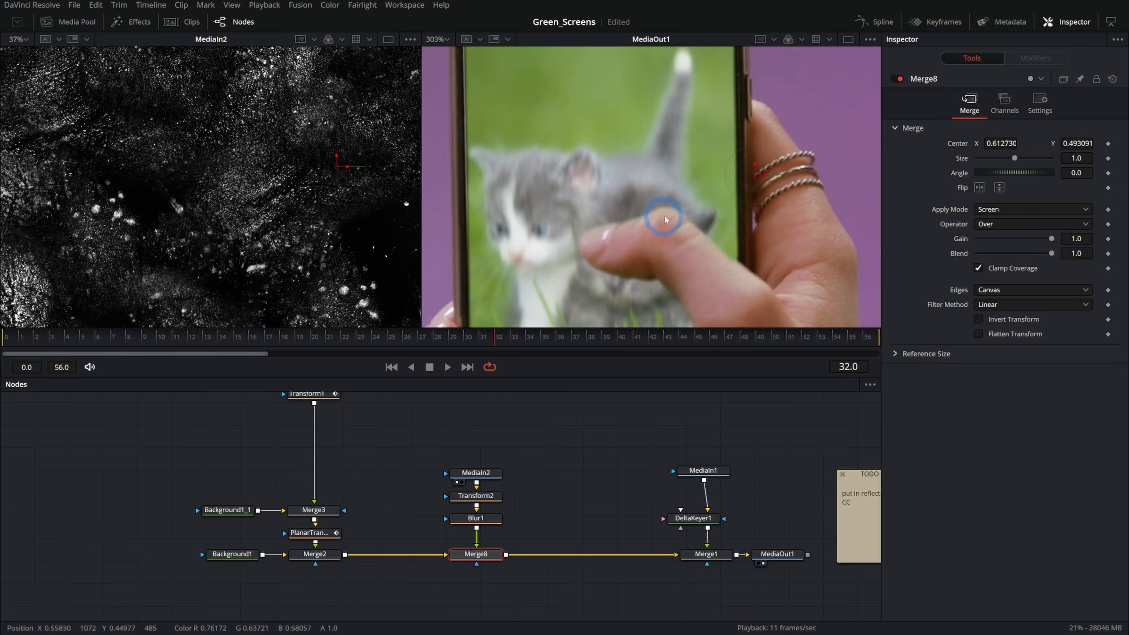
Examine the phone screen's edges and reflections at frame 32, both close up and wider
{"action": "left_click_drag", "start_coordinate": [665, 216], "coordinate": [651, 259]}
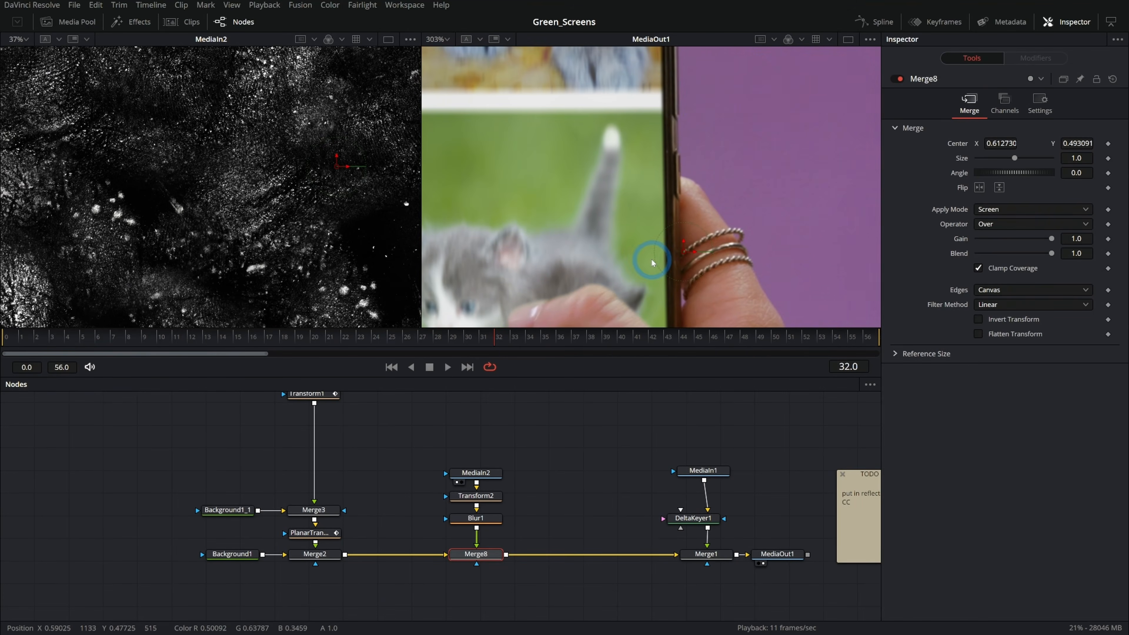
{"action": "left_click_drag", "start_coordinate": [630, 164], "coordinate": [678, 211]}
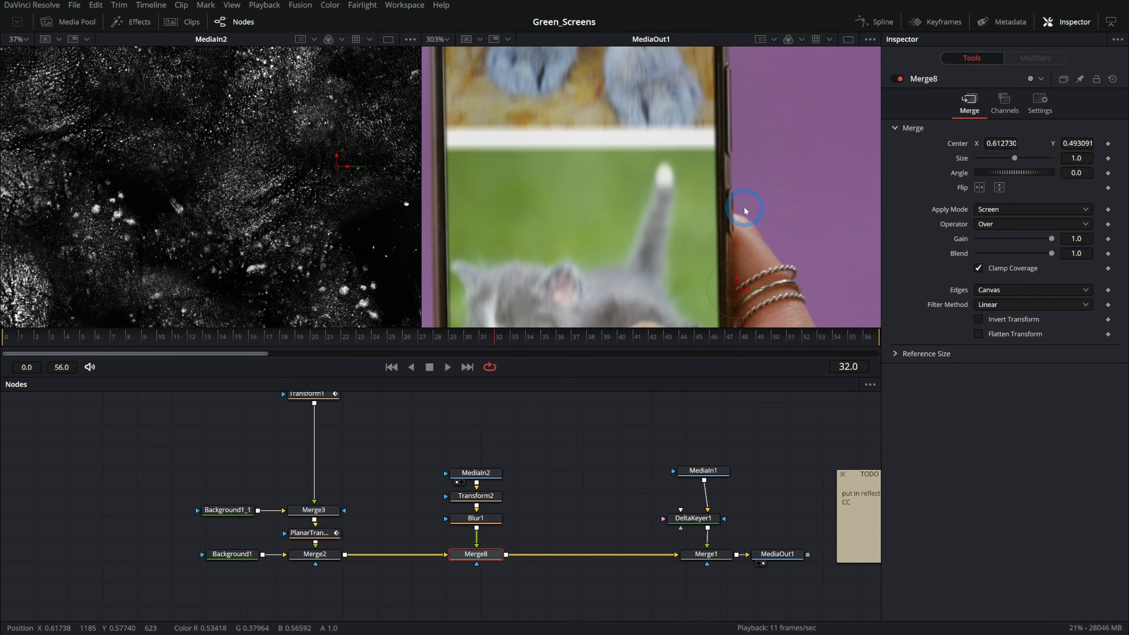
{"action": "scroll", "coordinate": [749, 183], "scroll_direction": "down", "scroll_amount": 2}
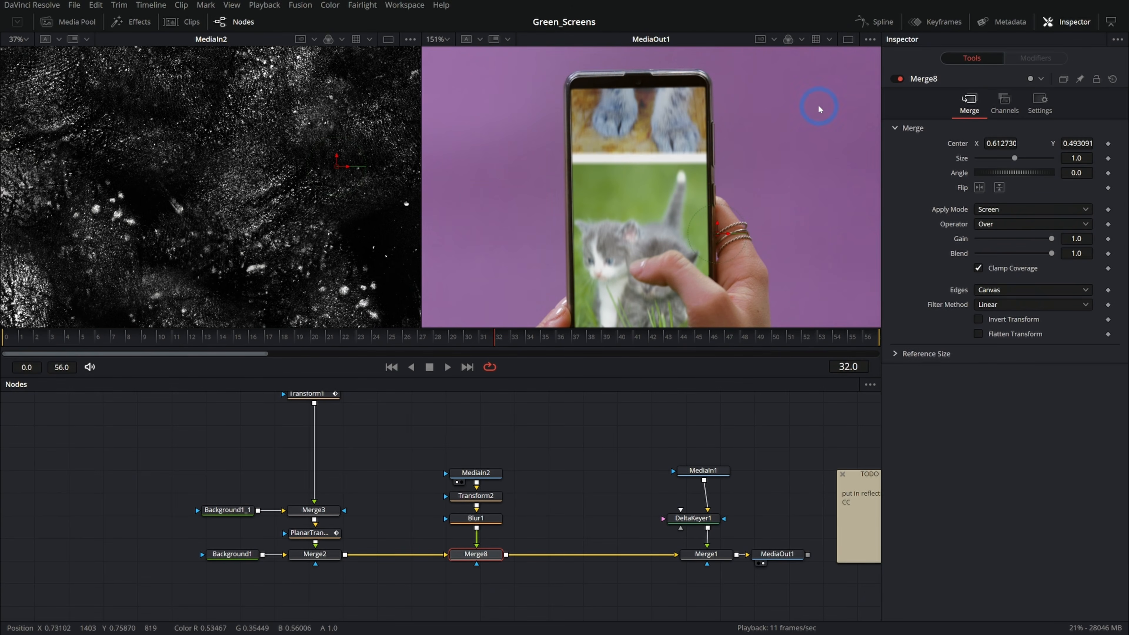
{"action": "scroll", "coordinate": [700, 202], "scroll_direction": "up", "scroll_amount": 2}
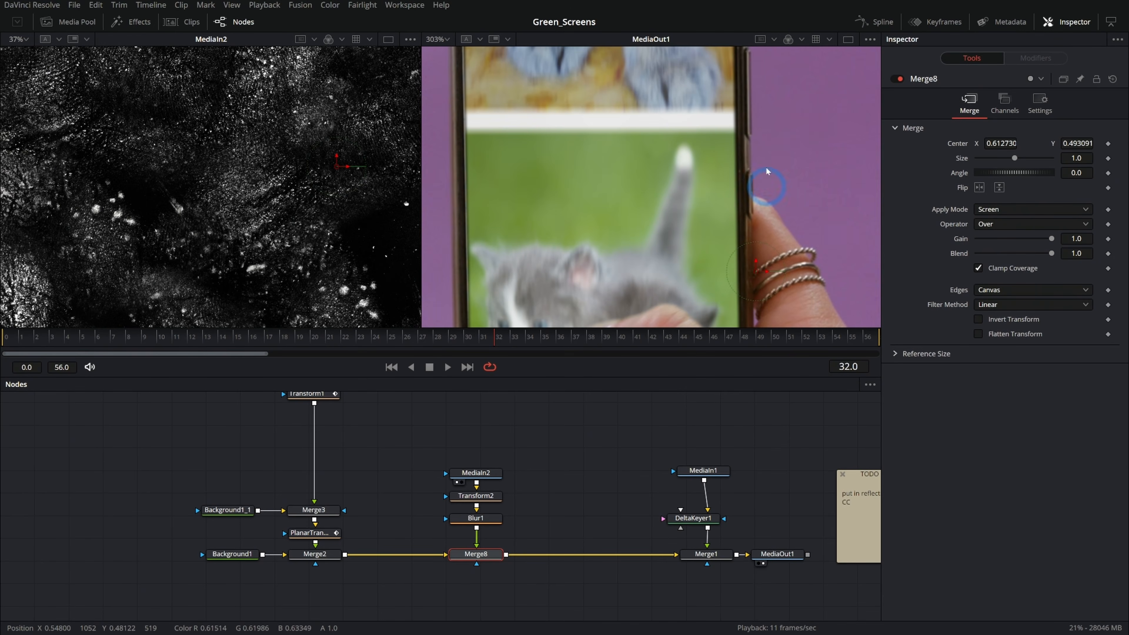
Show the original MediaIn1 footage in the first viewer and examine its purple background up close
{"action": "left_click_drag", "start_coordinate": [398, 477], "coordinate": [599, 455]}
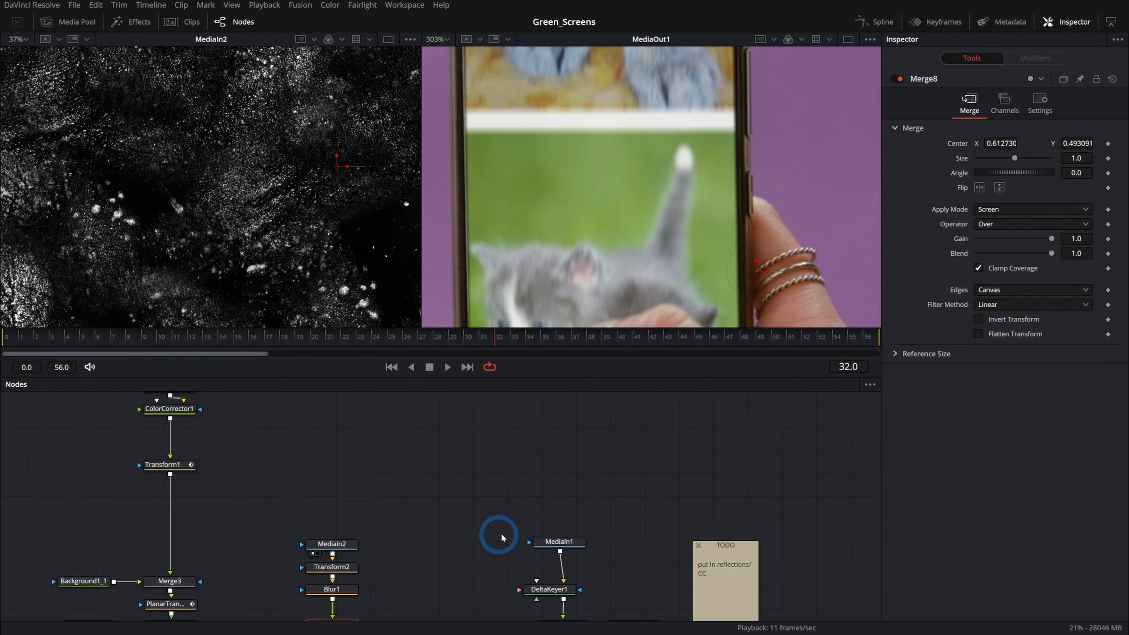
{"action": "left_click_drag", "start_coordinate": [559, 541], "coordinate": [563, 422]}
{"action": "key", "text": "1"}
{"action": "scroll", "coordinate": [359, 248], "scroll_direction": "up", "scroll_amount": 3}
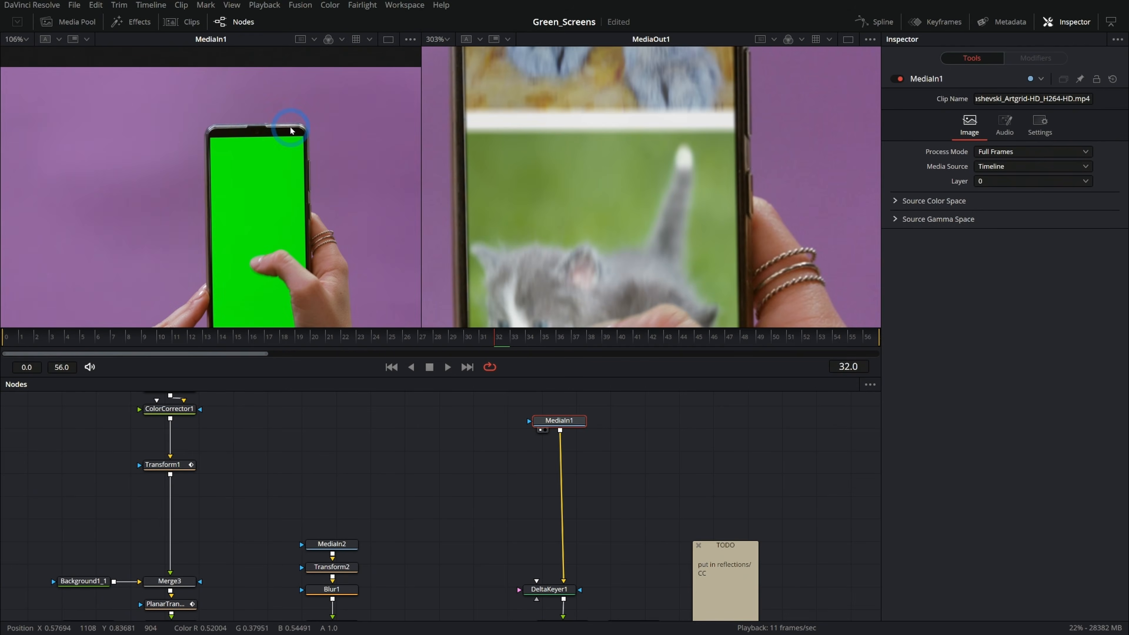
{"action": "scroll", "coordinate": [251, 163], "scroll_direction": "up", "scroll_amount": 2}
{"action": "left_click_drag", "start_coordinate": [252, 164], "coordinate": [209, 173]}
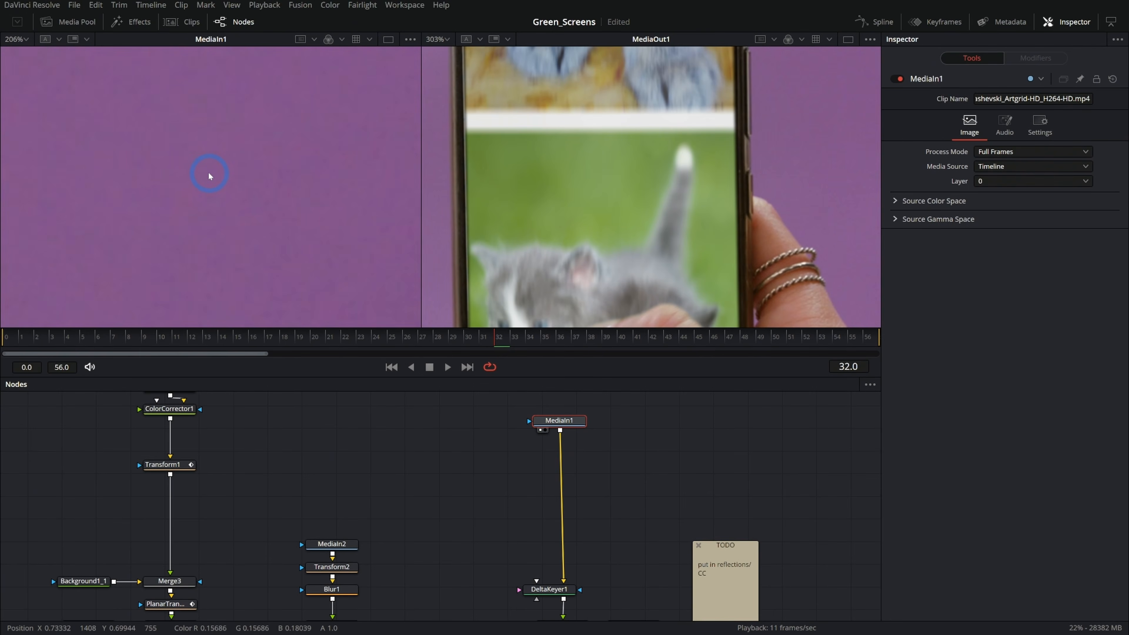
Play MediaIn1's blue channel up close to examine its noise, and return the viewer to full color
{"action": "left_click", "coordinate": [341, 42]}
{"action": "left_click", "coordinate": [377, 111]}
{"action": "key", "text": "space"}
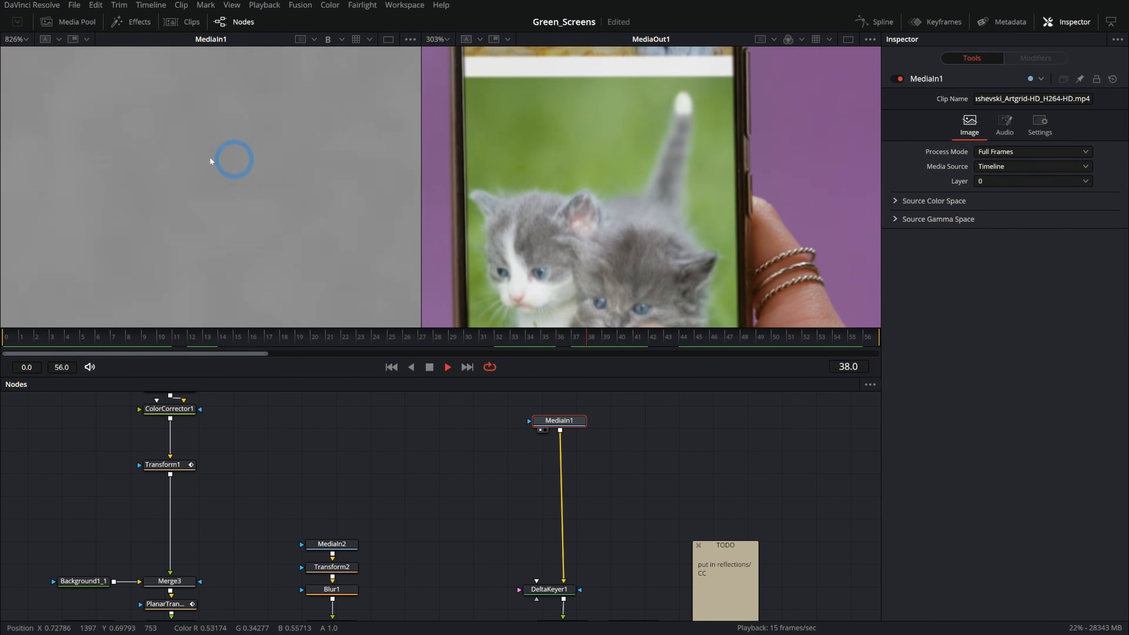
{"action": "scroll", "coordinate": [259, 193], "scroll_direction": "down", "scroll_amount": 1}
{"action": "key", "text": "space"}
{"action": "key", "text": "space"}
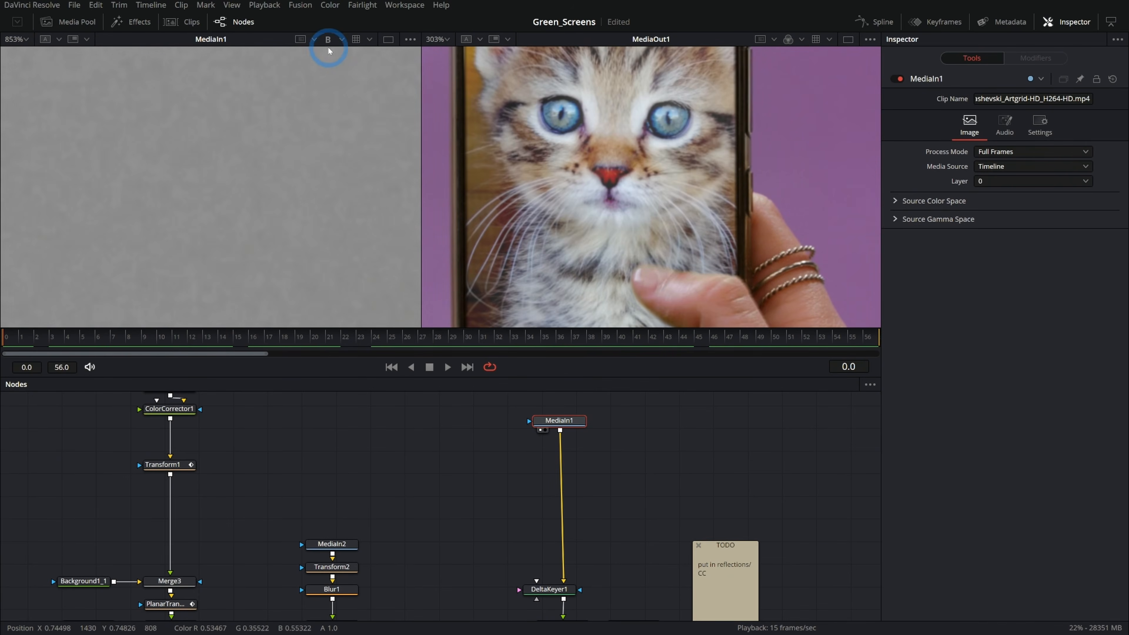
{"action": "left_click", "coordinate": [328, 48]}
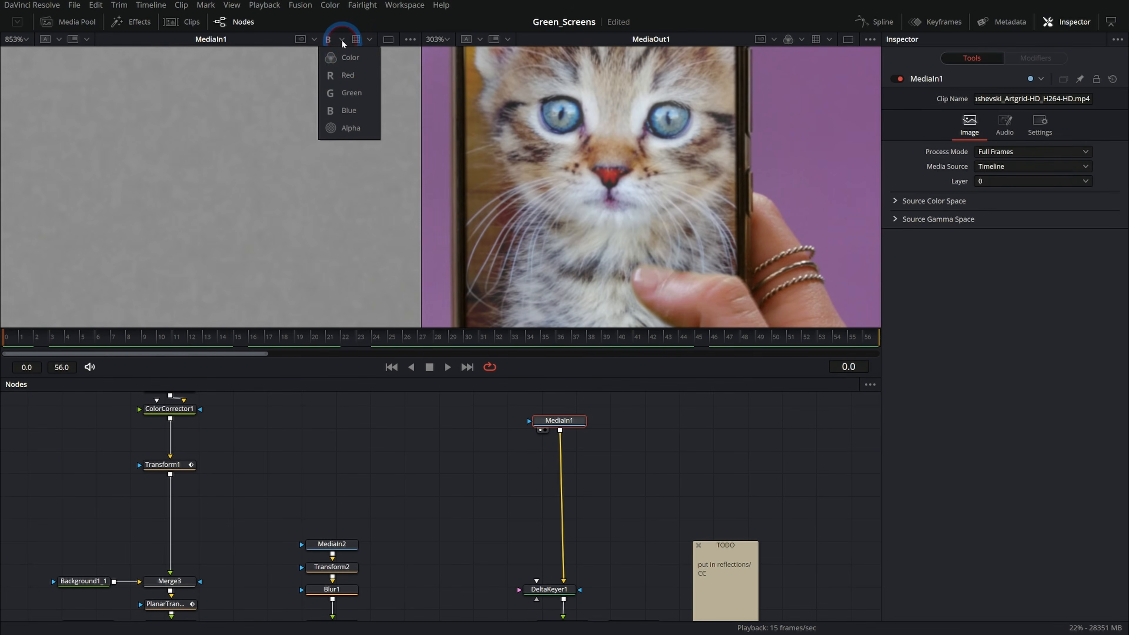
{"action": "left_click", "coordinate": [345, 59]}
Add a Reduce Noise v5 node directly after MediaIn1
{"action": "left_click", "coordinate": [575, 425]}
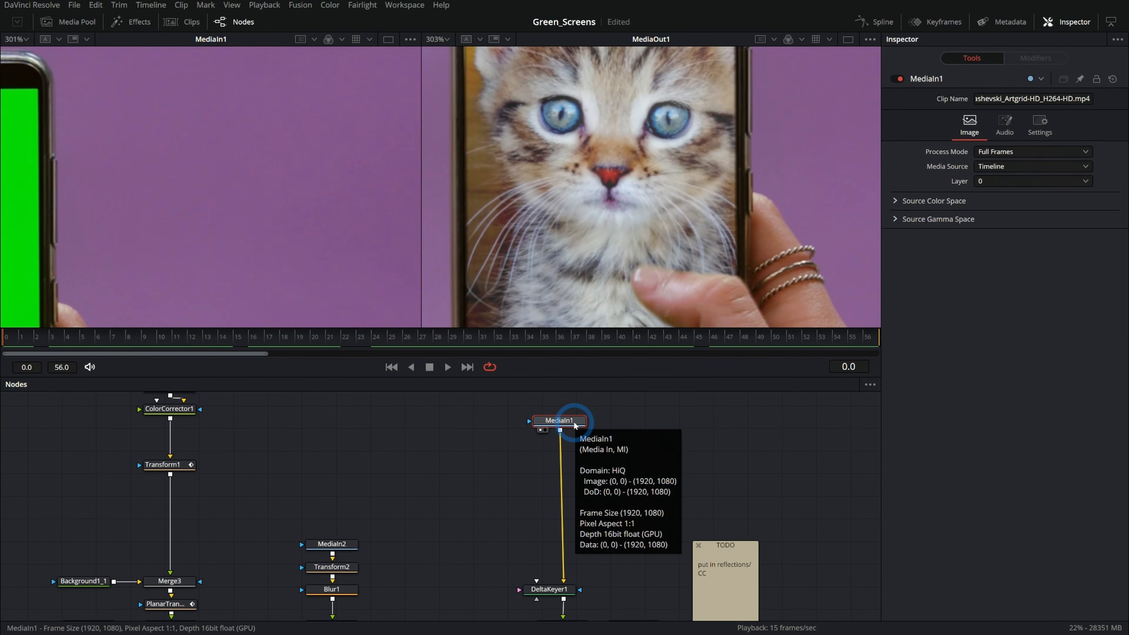
{"action": "left_click", "coordinate": [574, 425]}
{"action": "key", "text": "shift+space"}
{"action": "type", "text": "blur"}
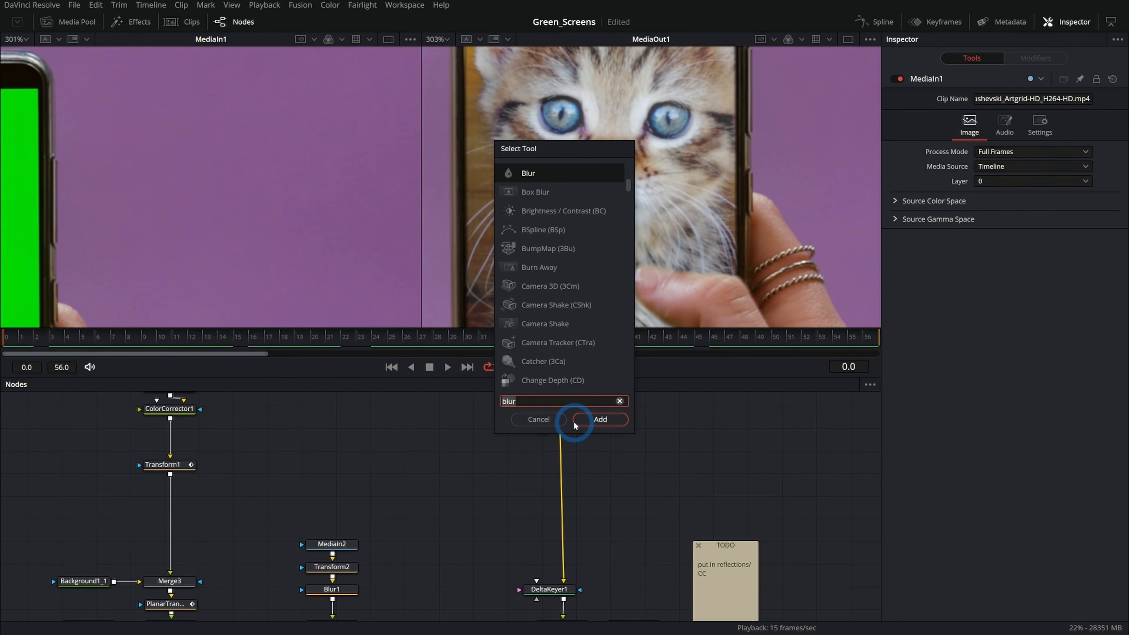
{"action": "type", "text": "noise v"}
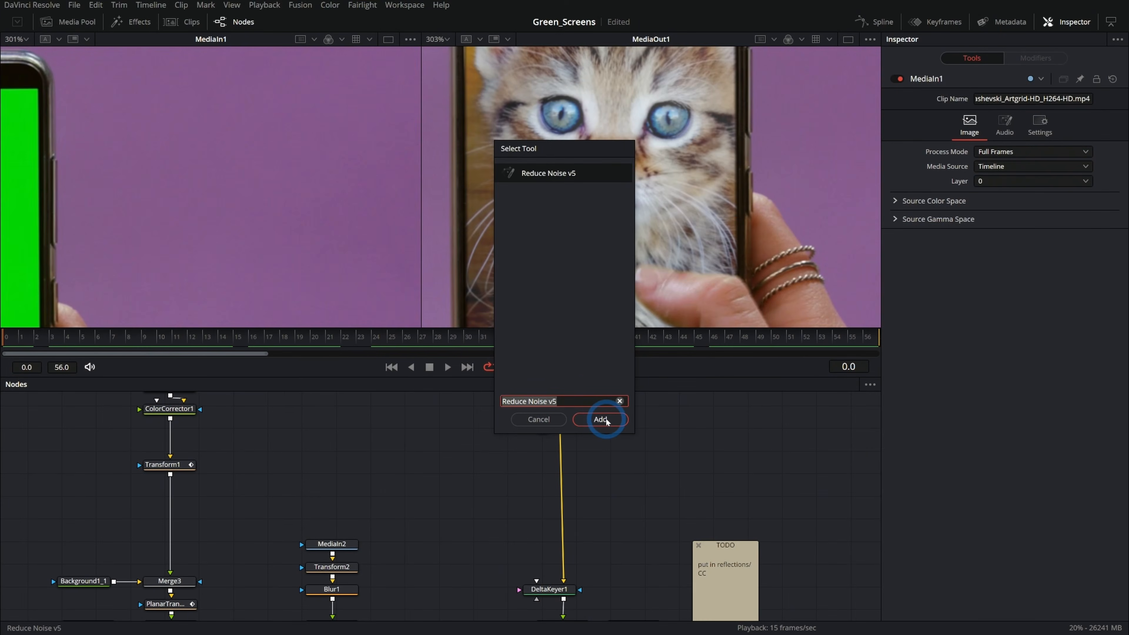
{"action": "left_click", "coordinate": [606, 420]}
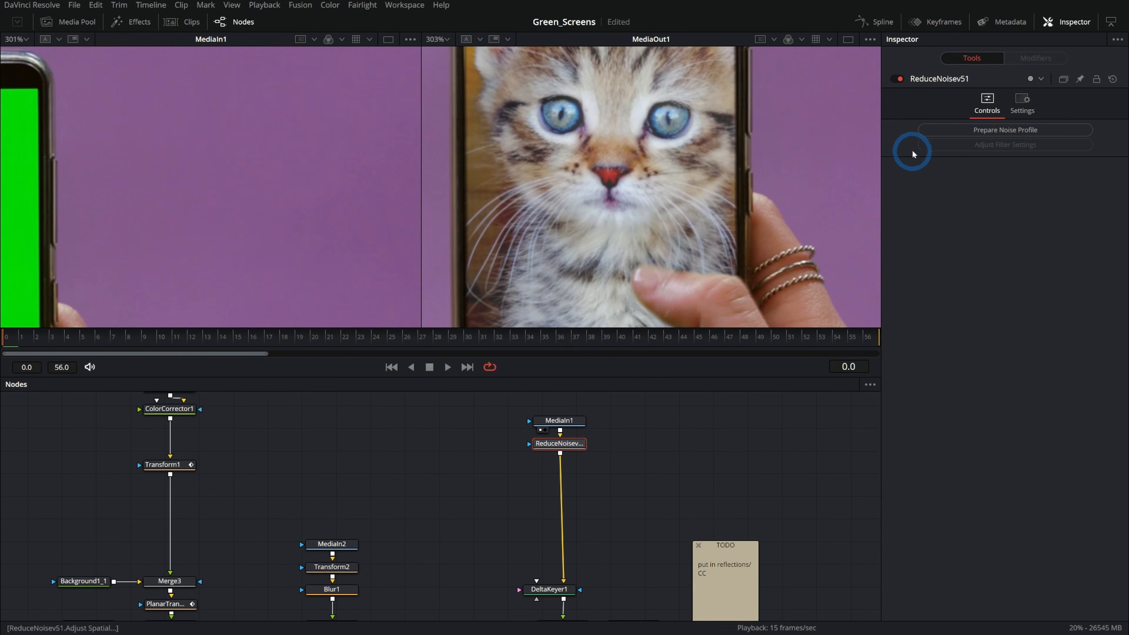
Build a noise profile from a 512 by 512 sample of plain purple background beside the phone, and apply it
{"action": "left_click", "coordinate": [974, 131]}
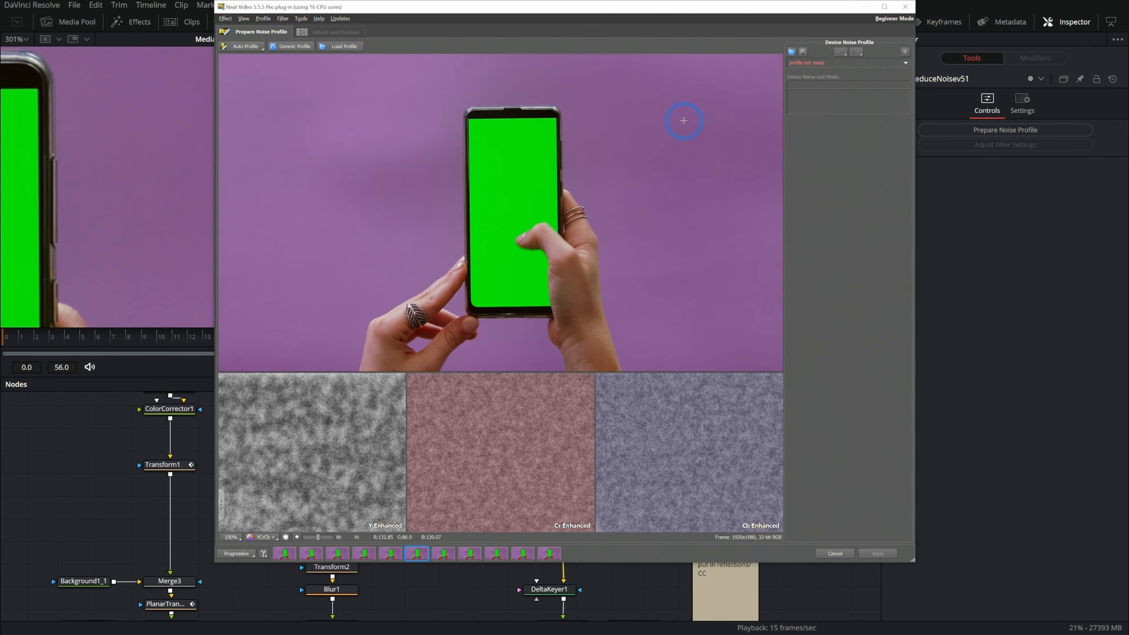
{"action": "left_click_drag", "start_coordinate": [603, 69], "coordinate": [760, 227]}
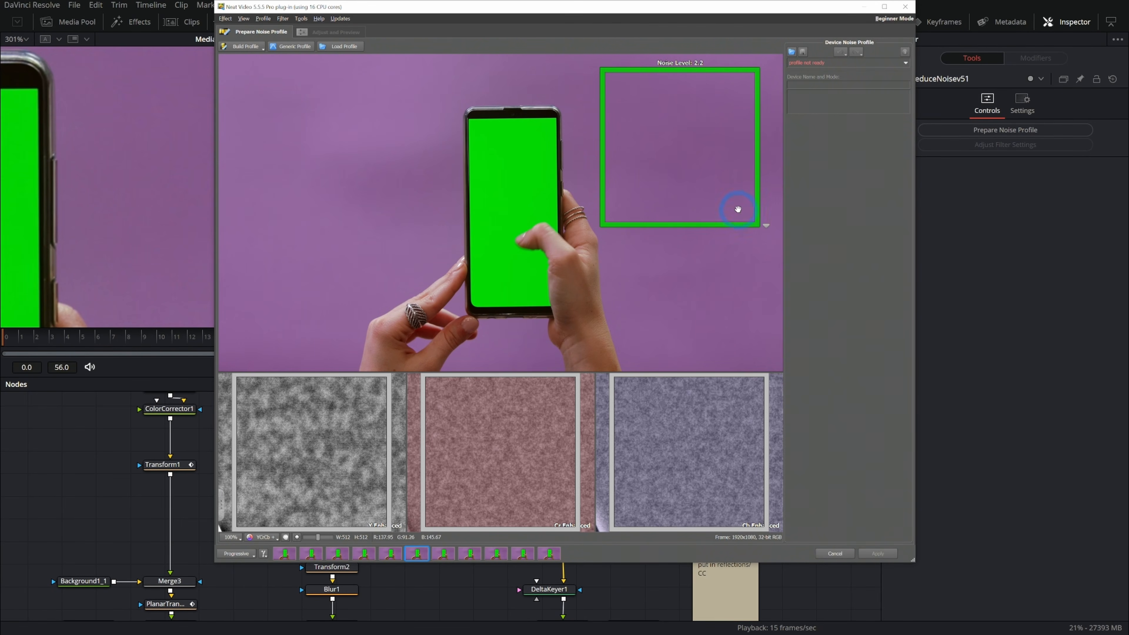
{"action": "left_click", "coordinate": [245, 46]}
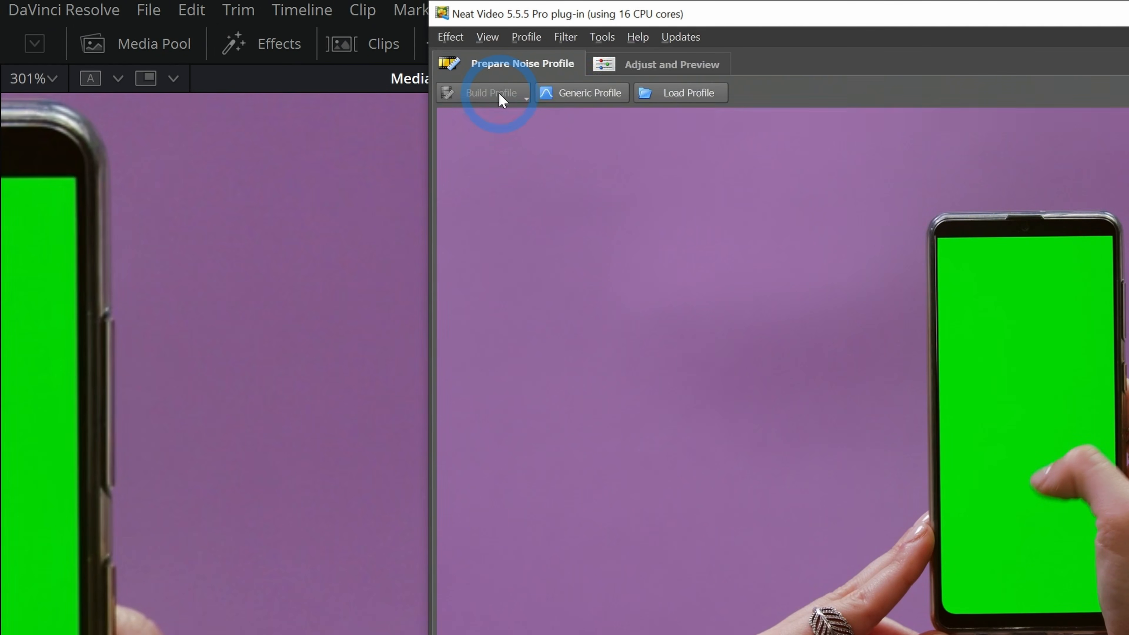
{"action": "left_click", "coordinate": [870, 554]}
Widen the MediaOut1 view and examine the denoised hand and purple background up close at frame 33
{"action": "left_click_drag", "start_coordinate": [419, 159], "coordinate": [128, 196]}
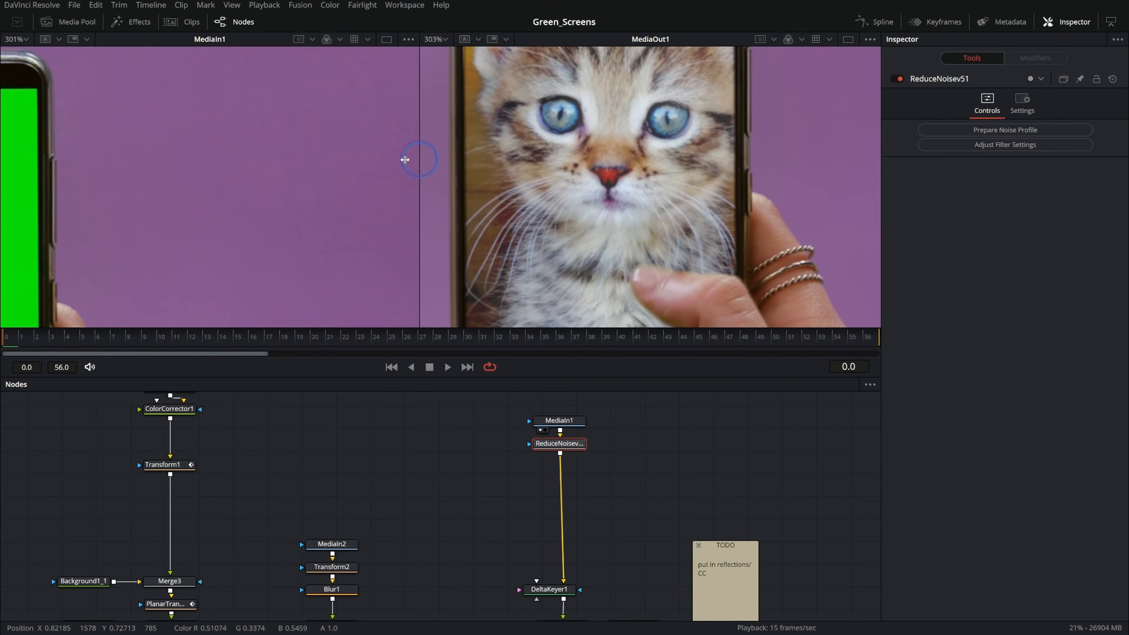
{"action": "scroll", "coordinate": [507, 221], "scroll_direction": "up", "scroll_amount": 1}
{"action": "left_click_drag", "start_coordinate": [507, 221], "coordinate": [576, 262]}
{"action": "left_click_drag", "start_coordinate": [376, 337], "coordinate": [515, 339]}
{"action": "scroll", "coordinate": [599, 239], "scroll_direction": "down", "scroll_amount": 4}
{"action": "scroll", "coordinate": [593, 248], "scroll_direction": "up", "scroll_amount": 1}
{"action": "scroll", "coordinate": [593, 247], "scroll_direction": "up", "scroll_amount": 2}
{"action": "scroll", "coordinate": [698, 277], "scroll_direction": "up", "scroll_amount": 4}
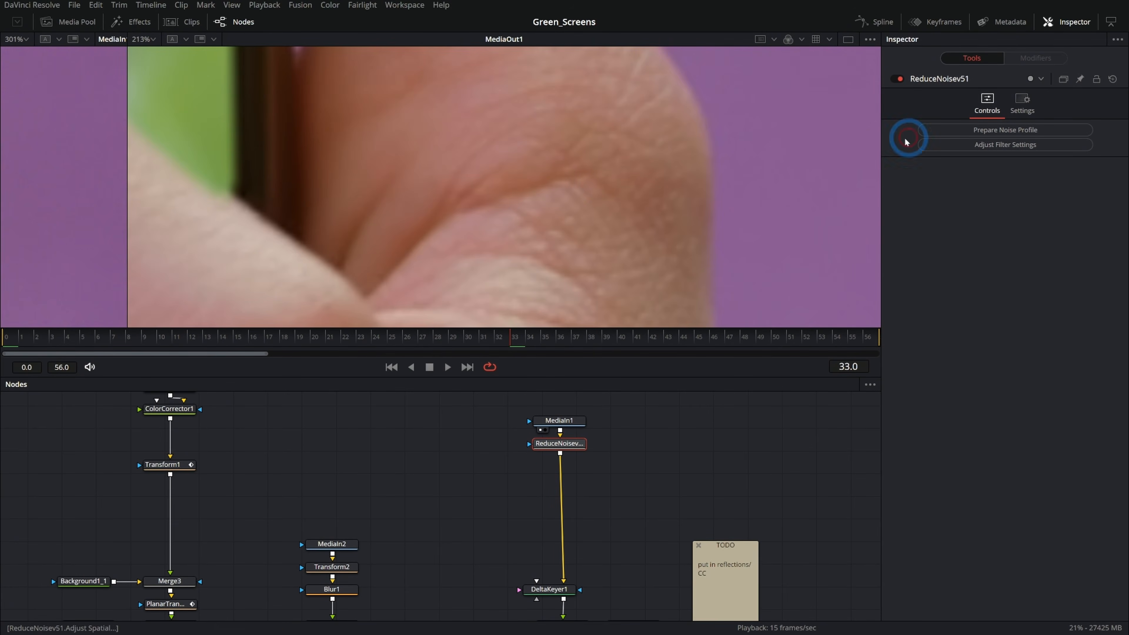
Compare the hand and background with the ReduceNoisev51 node bypassed and enabled
{"action": "left_click", "coordinate": [897, 80]}
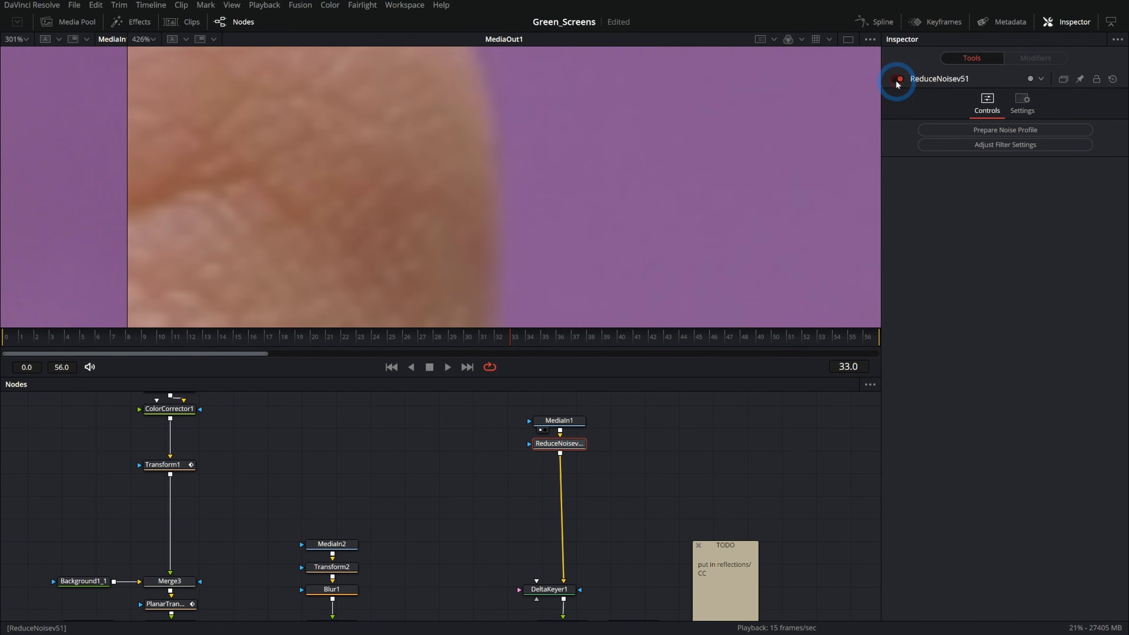
{"action": "left_click", "coordinate": [897, 80]}
{"action": "left_click", "coordinate": [897, 81]}
{"action": "left_click", "coordinate": [898, 81]}
{"action": "left_click", "coordinate": [897, 80]}
{"action": "scroll", "coordinate": [546, 205], "scroll_direction": "down", "scroll_amount": 3}
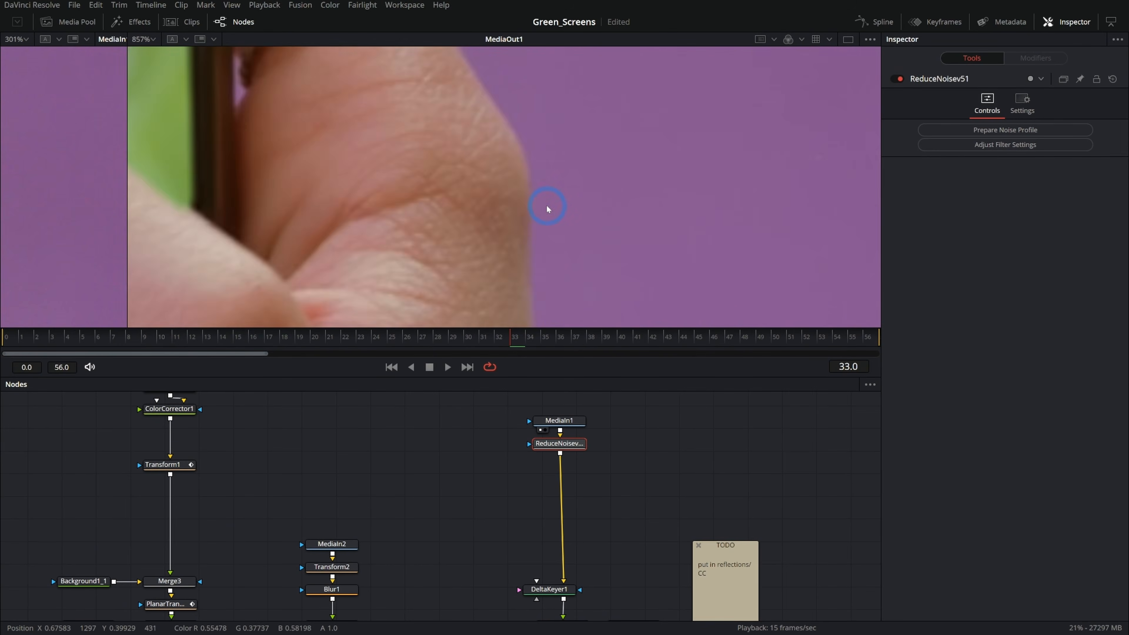
{"action": "scroll", "coordinate": [549, 208], "scroll_direction": "down", "scroll_amount": 2}
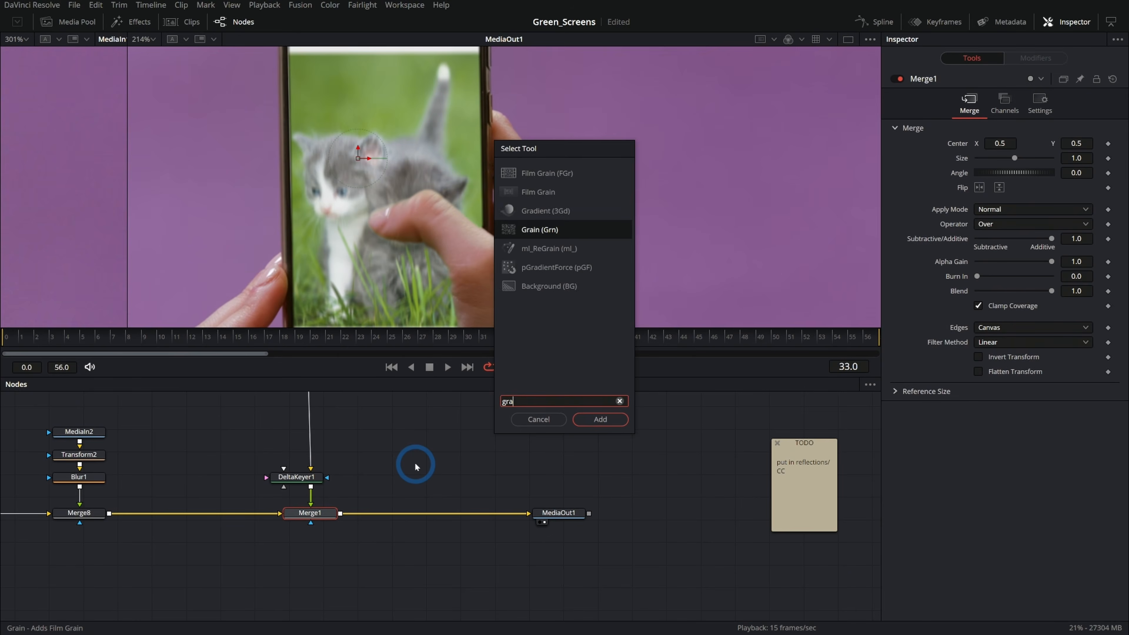
Insert a Grain node between Merge1 and MediaOut1 and set its Power to 5.2
{"action": "type", "text": "in"}
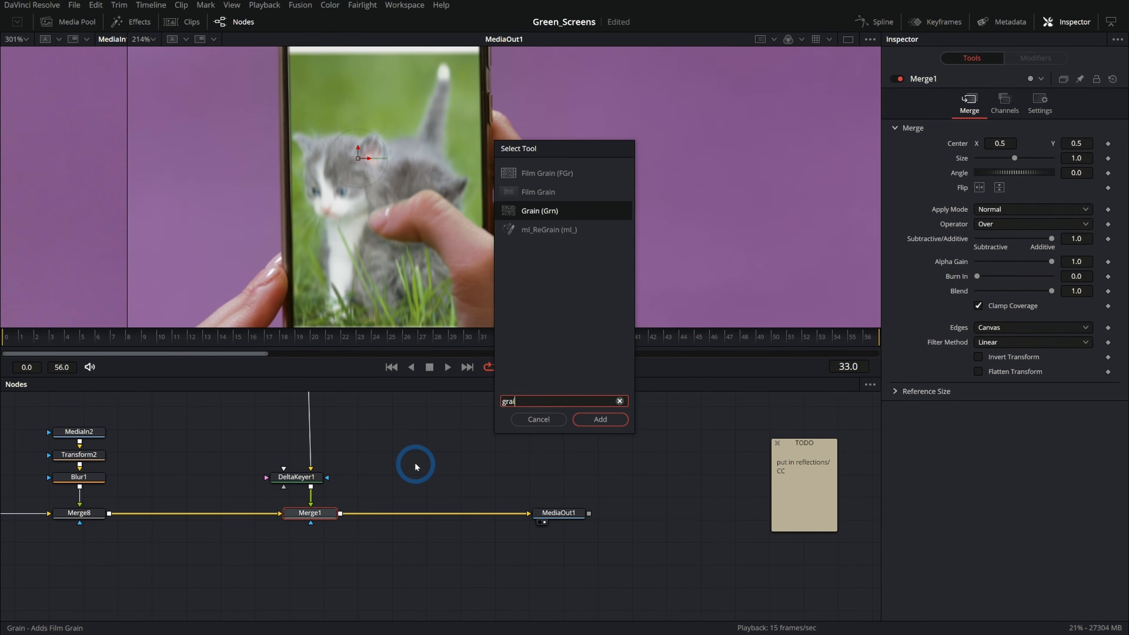
{"action": "key", "text": "Return"}
{"action": "scroll", "coordinate": [582, 290], "scroll_direction": "up", "scroll_amount": 6}
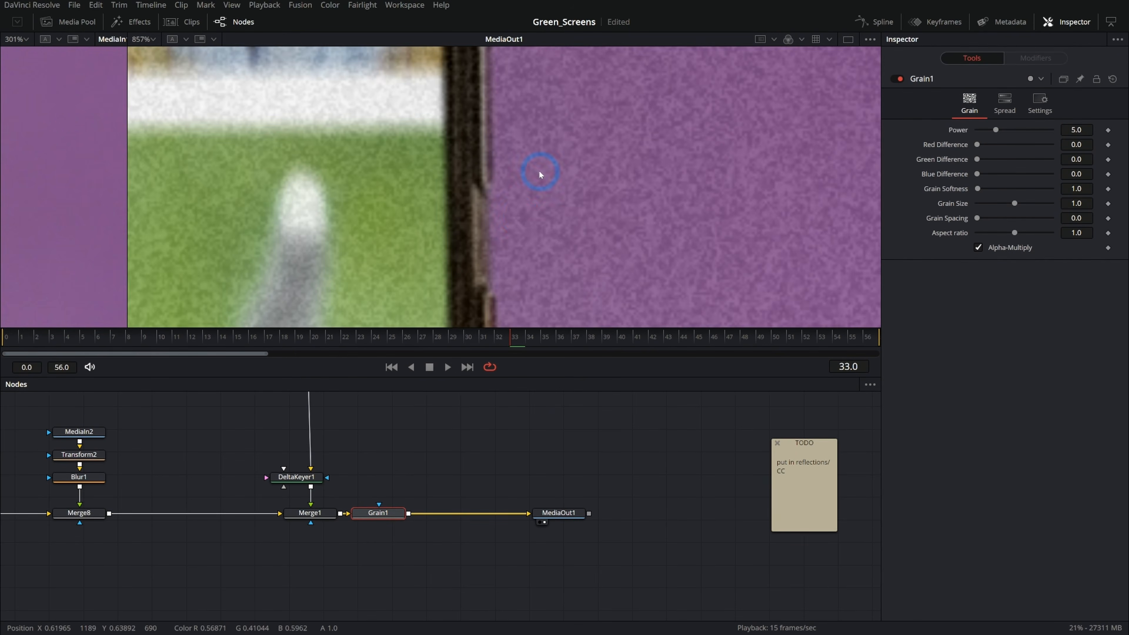
{"action": "scroll", "coordinate": [516, 214], "scroll_direction": "up", "scroll_amount": 3}
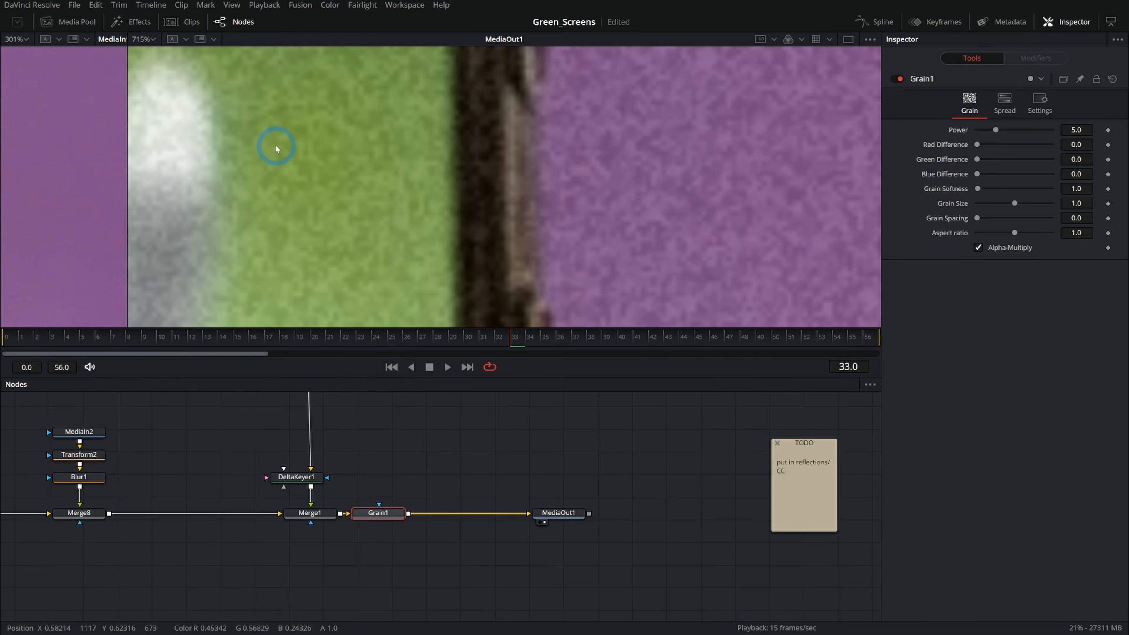
{"action": "left_click_drag", "start_coordinate": [276, 148], "coordinate": [360, 154]}
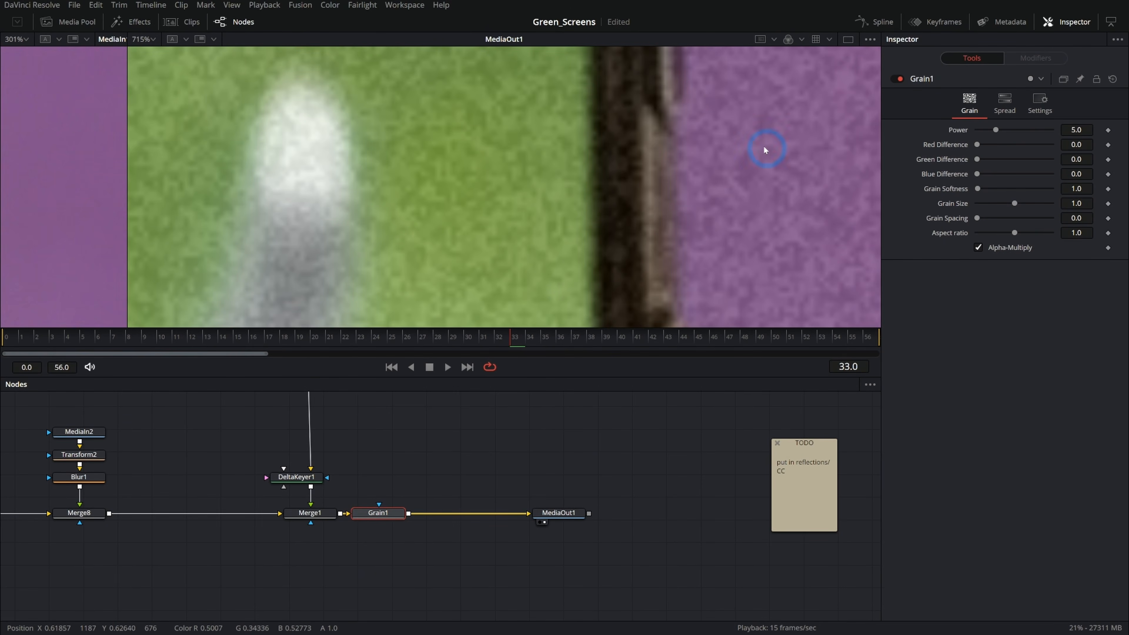
{"action": "left_click_drag", "start_coordinate": [996, 130], "coordinate": [998, 130]}
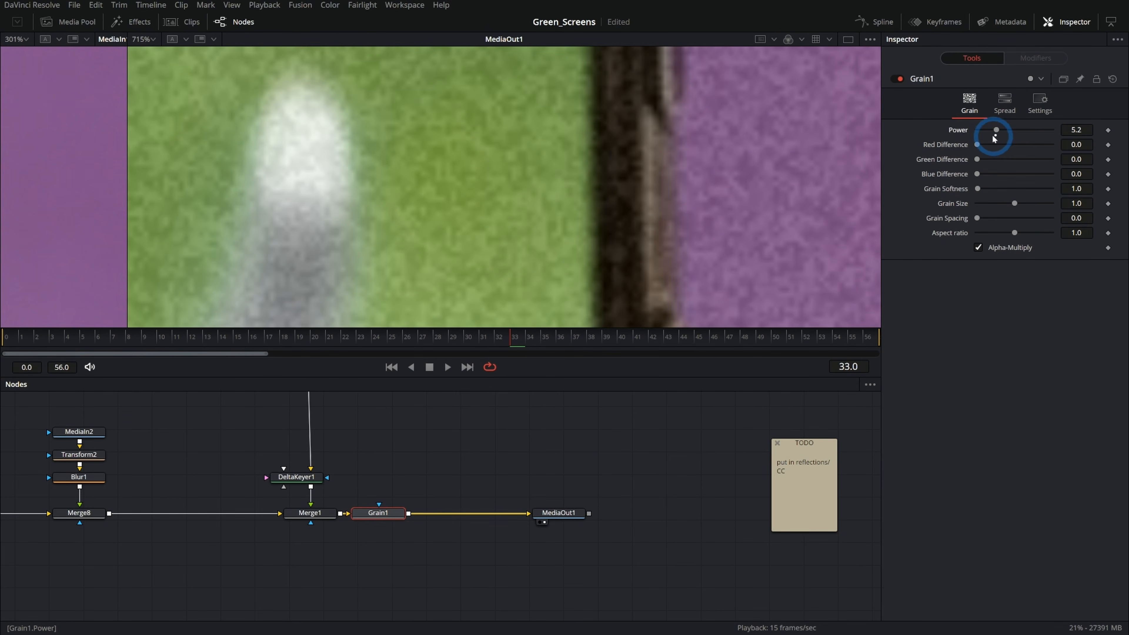
Slope Grain1's spread curve from full output in the shadows down to 0.0 at input 0.978609, and compare with the grain off
{"action": "left_click", "coordinate": [1004, 106]}
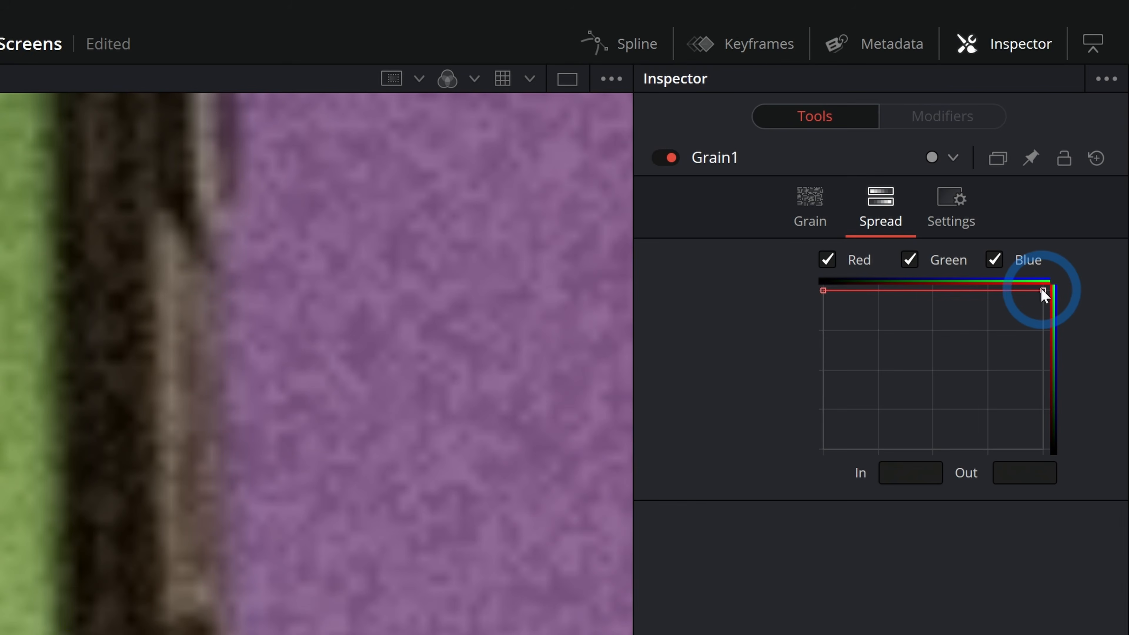
{"action": "left_click_drag", "start_coordinate": [1044, 290], "coordinate": [1045, 427]}
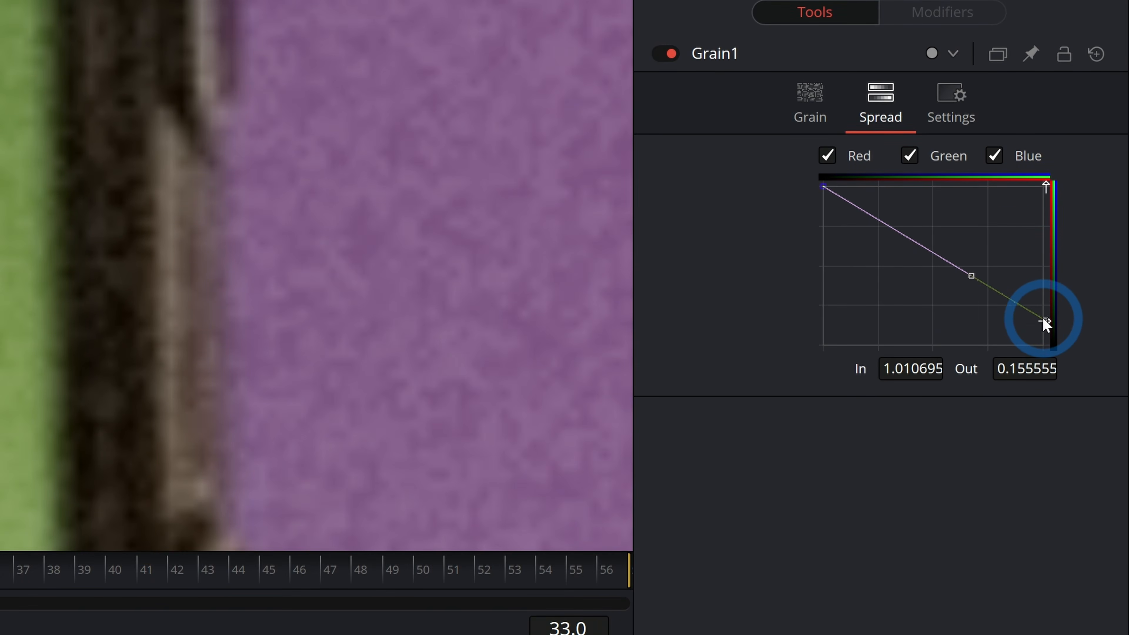
{"action": "left_click_drag", "start_coordinate": [1044, 321], "coordinate": [1037, 329]}
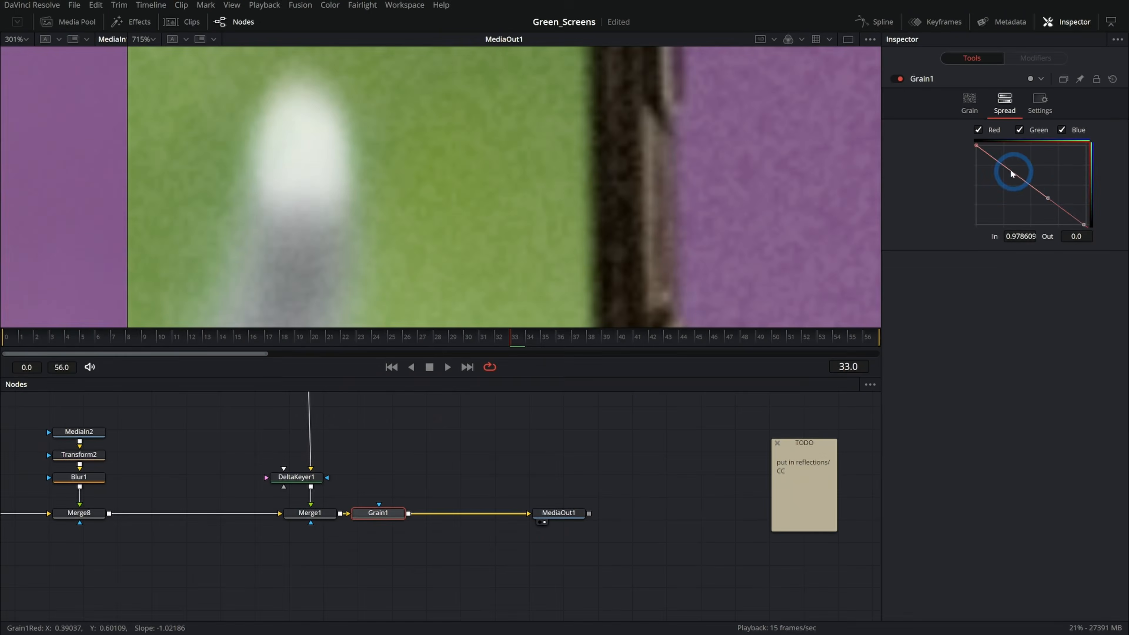
{"action": "left_click", "coordinate": [899, 80]}
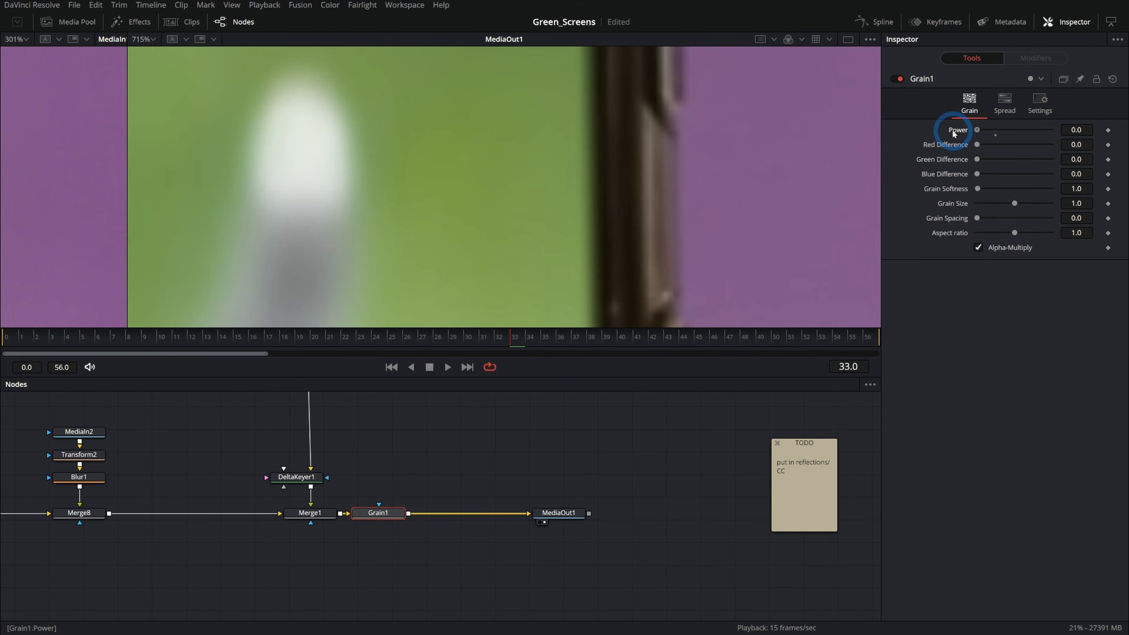
Set Grain1's Power to 1.55 and Grain Size to 0.838, comparing the grain side by side with the original MediaIn1 footage
{"action": "left_click_drag", "start_coordinate": [979, 130], "coordinate": [987, 131]}
{"action": "left_click_drag", "start_coordinate": [1015, 203], "coordinate": [1011, 205]}
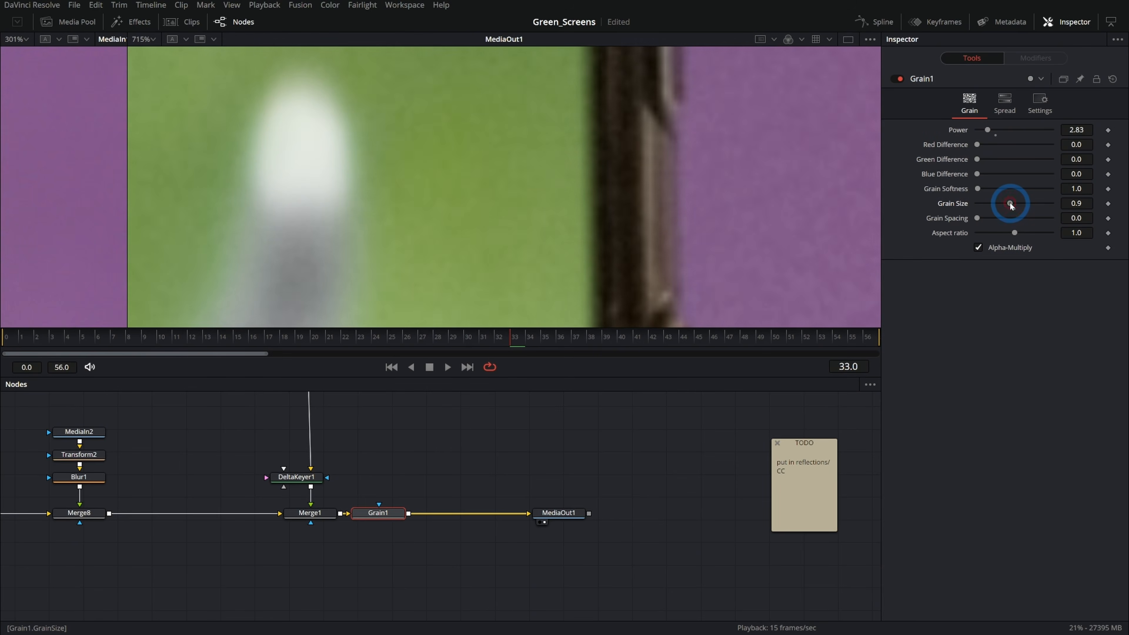
{"action": "left_click_drag", "start_coordinate": [987, 130], "coordinate": [983, 130]}
{"action": "left_click", "coordinate": [746, 193]}
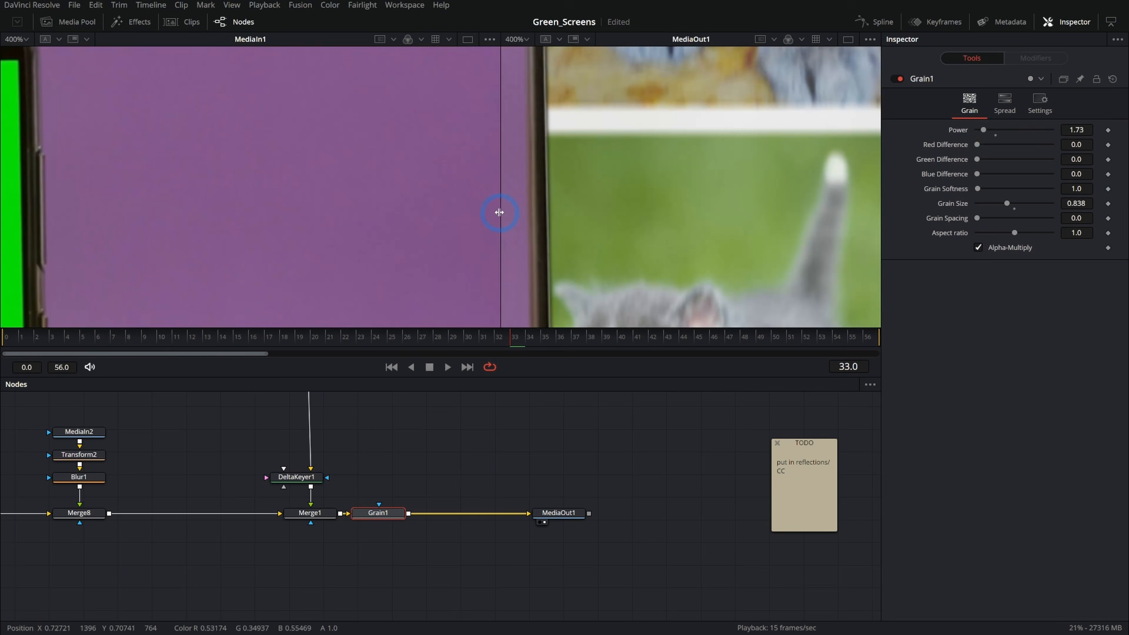
{"action": "left_click_drag", "start_coordinate": [499, 212], "coordinate": [421, 178]}
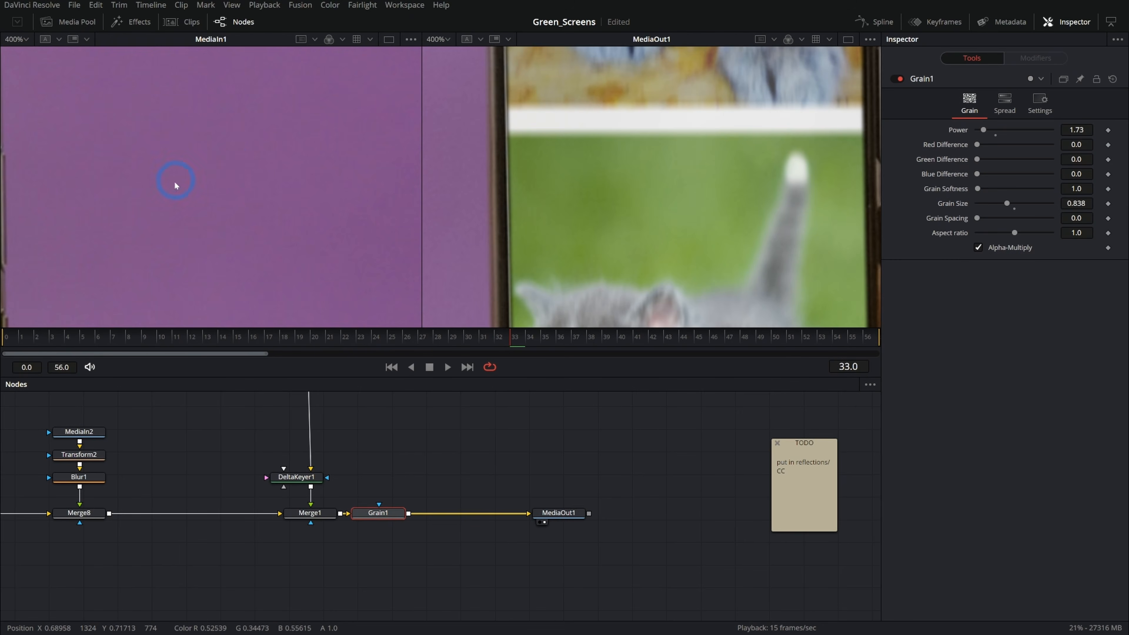
{"action": "left_click_drag", "start_coordinate": [451, 199], "coordinate": [746, 200]}
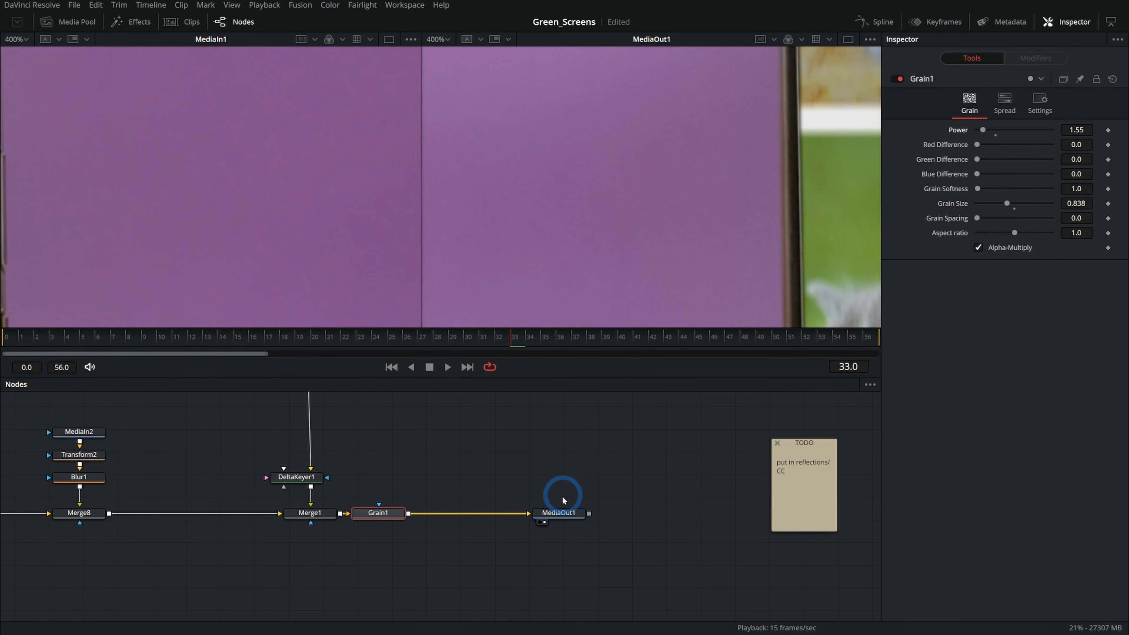
Play MediaOut1 to review the added grain, both close up and across the whole phone shot
{"action": "left_click", "coordinate": [559, 513]}
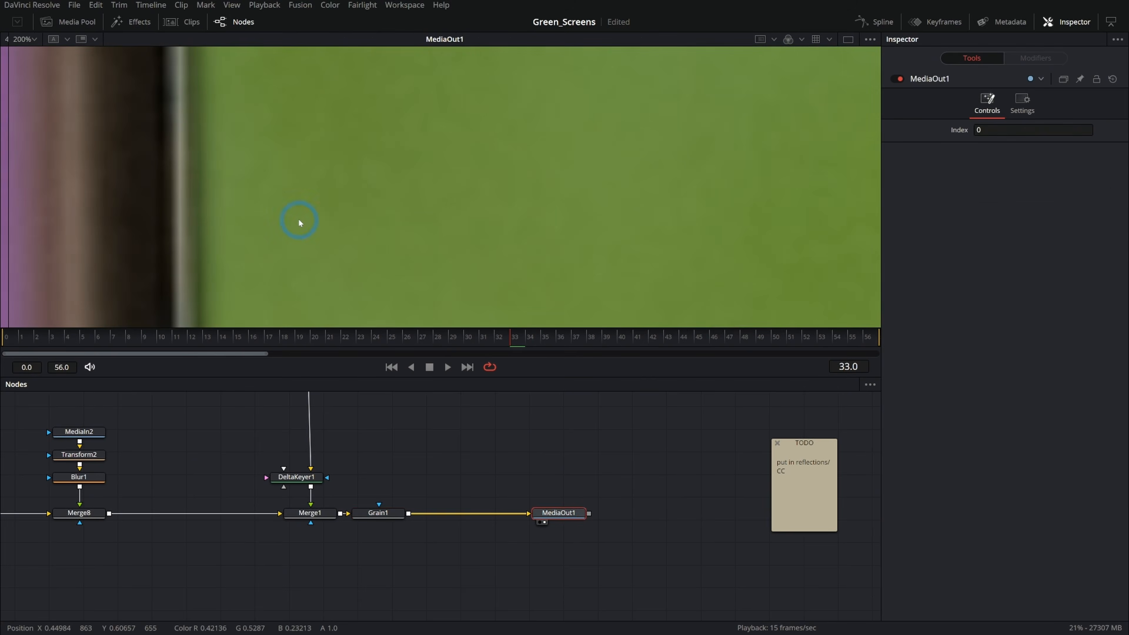
{"action": "left_click_drag", "start_coordinate": [298, 218], "coordinate": [391, 218]}
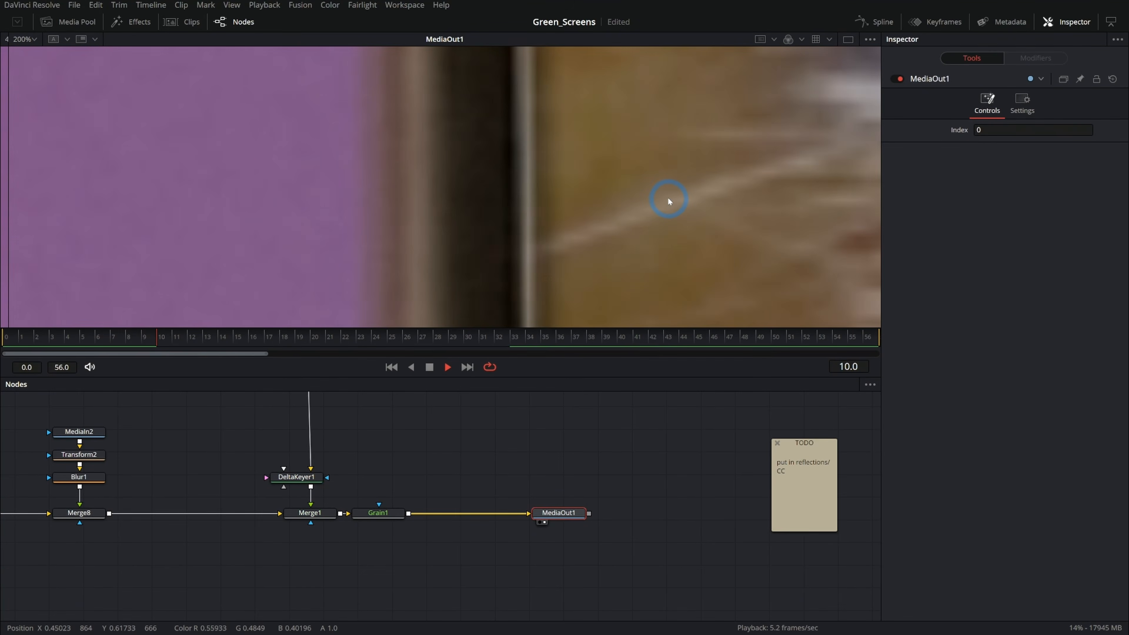
{"action": "key", "text": "space"}
{"action": "scroll", "coordinate": [676, 206], "scroll_direction": "down", "scroll_amount": 4}
{"action": "left_click_drag", "start_coordinate": [712, 236], "coordinate": [575, 155]}
{"action": "scroll", "coordinate": [591, 157], "scroll_direction": "up", "scroll_amount": 1}
{"action": "left_click", "coordinate": [393, 387]}
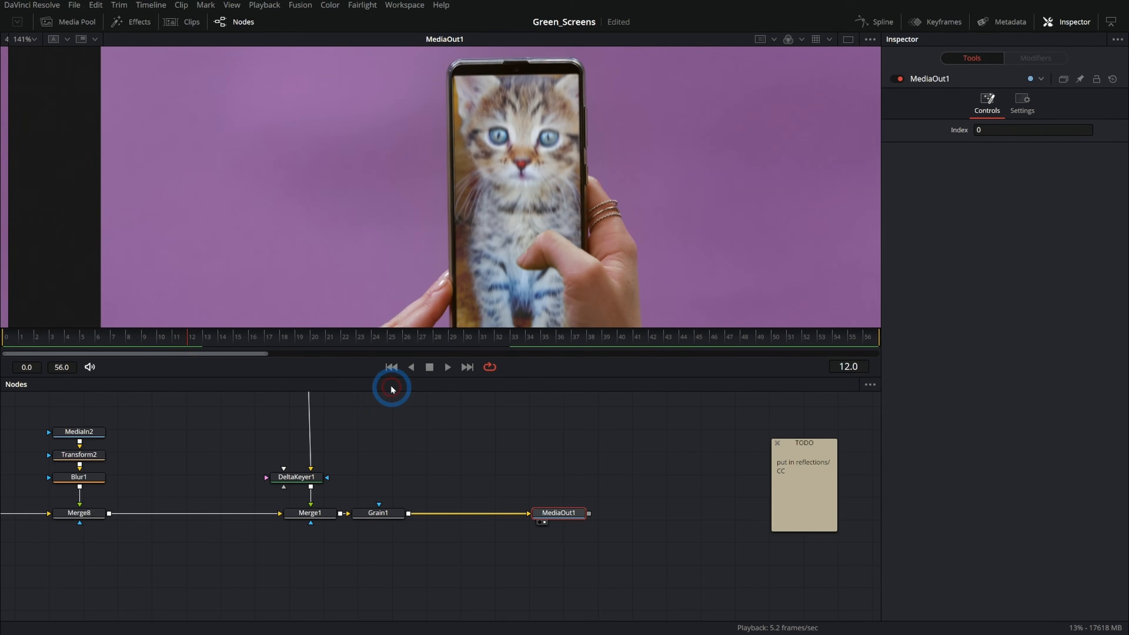
{"action": "key", "text": "space"}
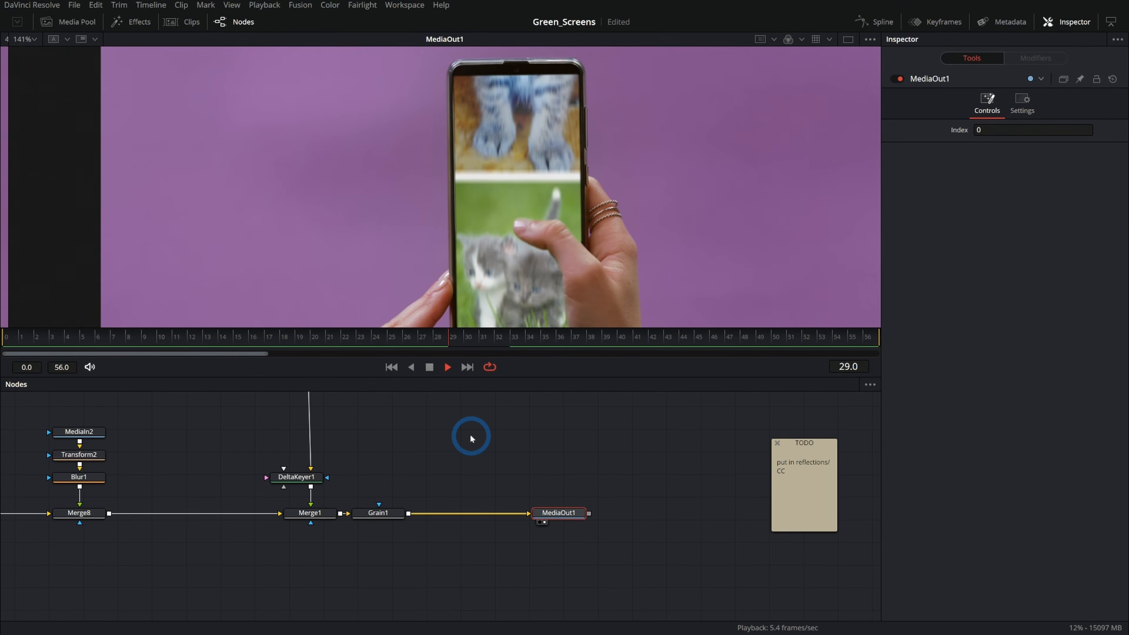